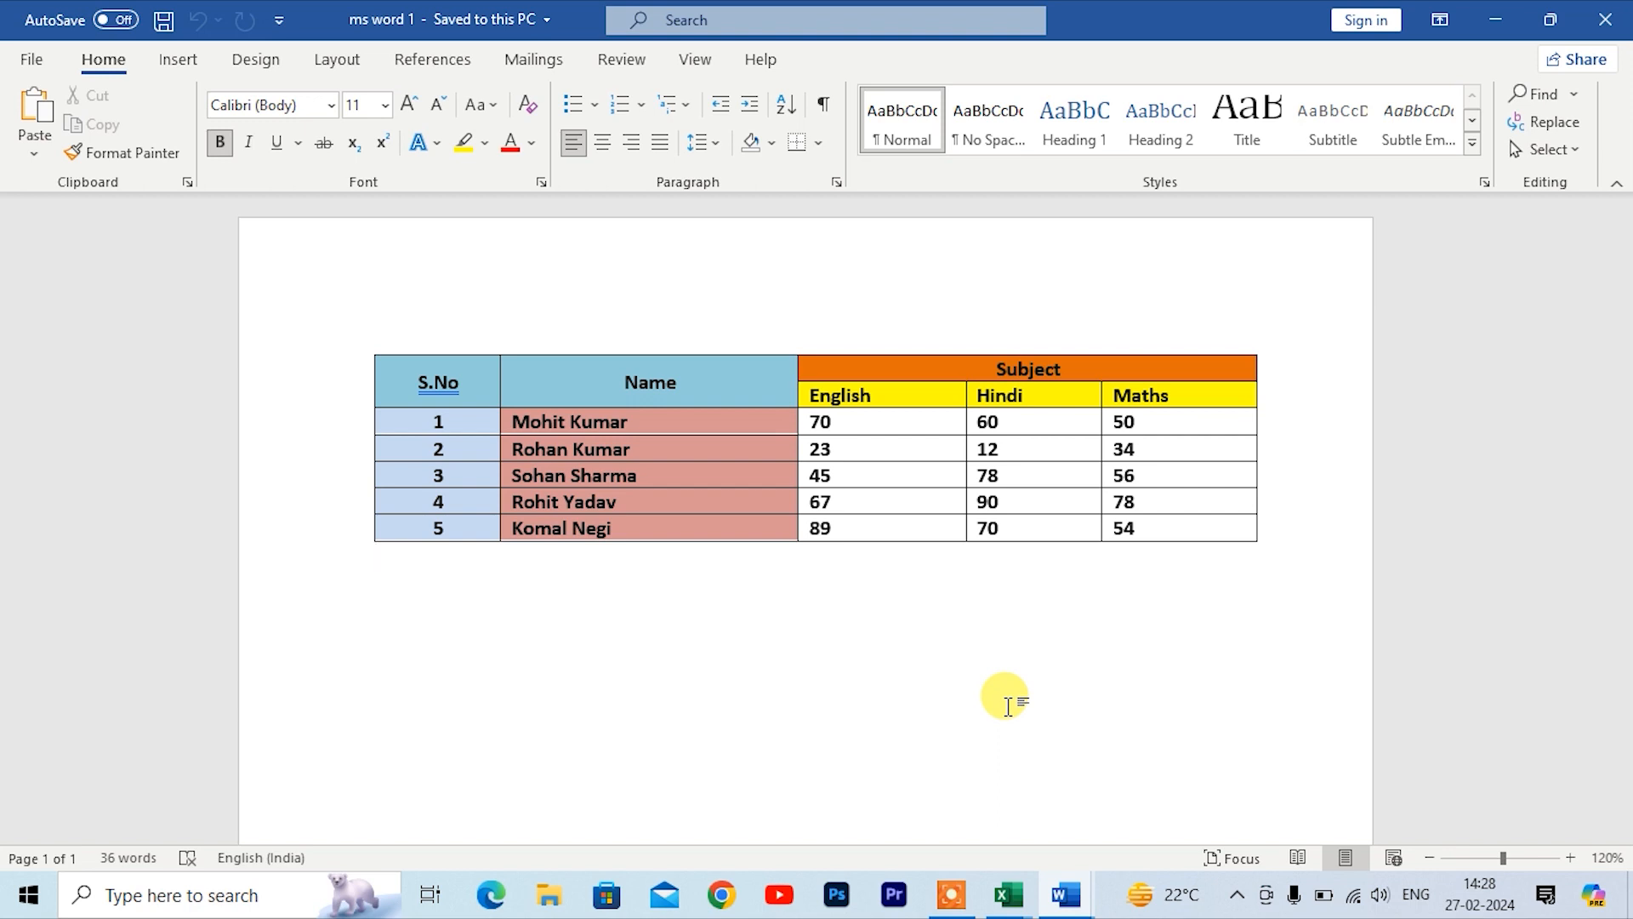
# Step: Select the Name header cell using the table's Select Cell option
pyautogui.click(754, 492)
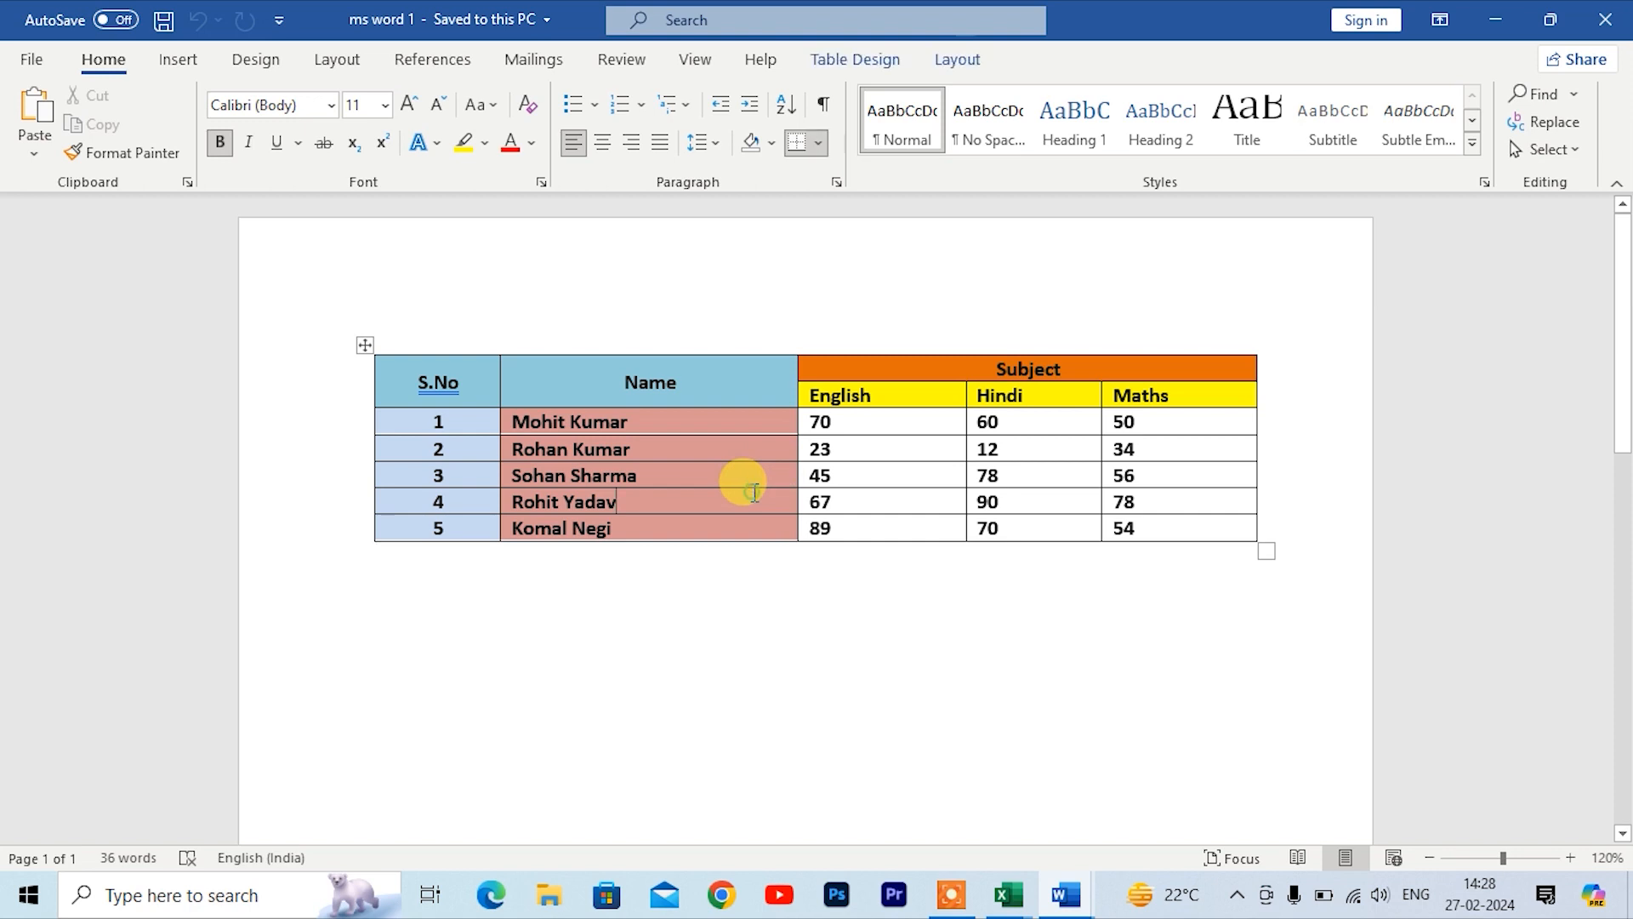
pyautogui.click(855, 59)
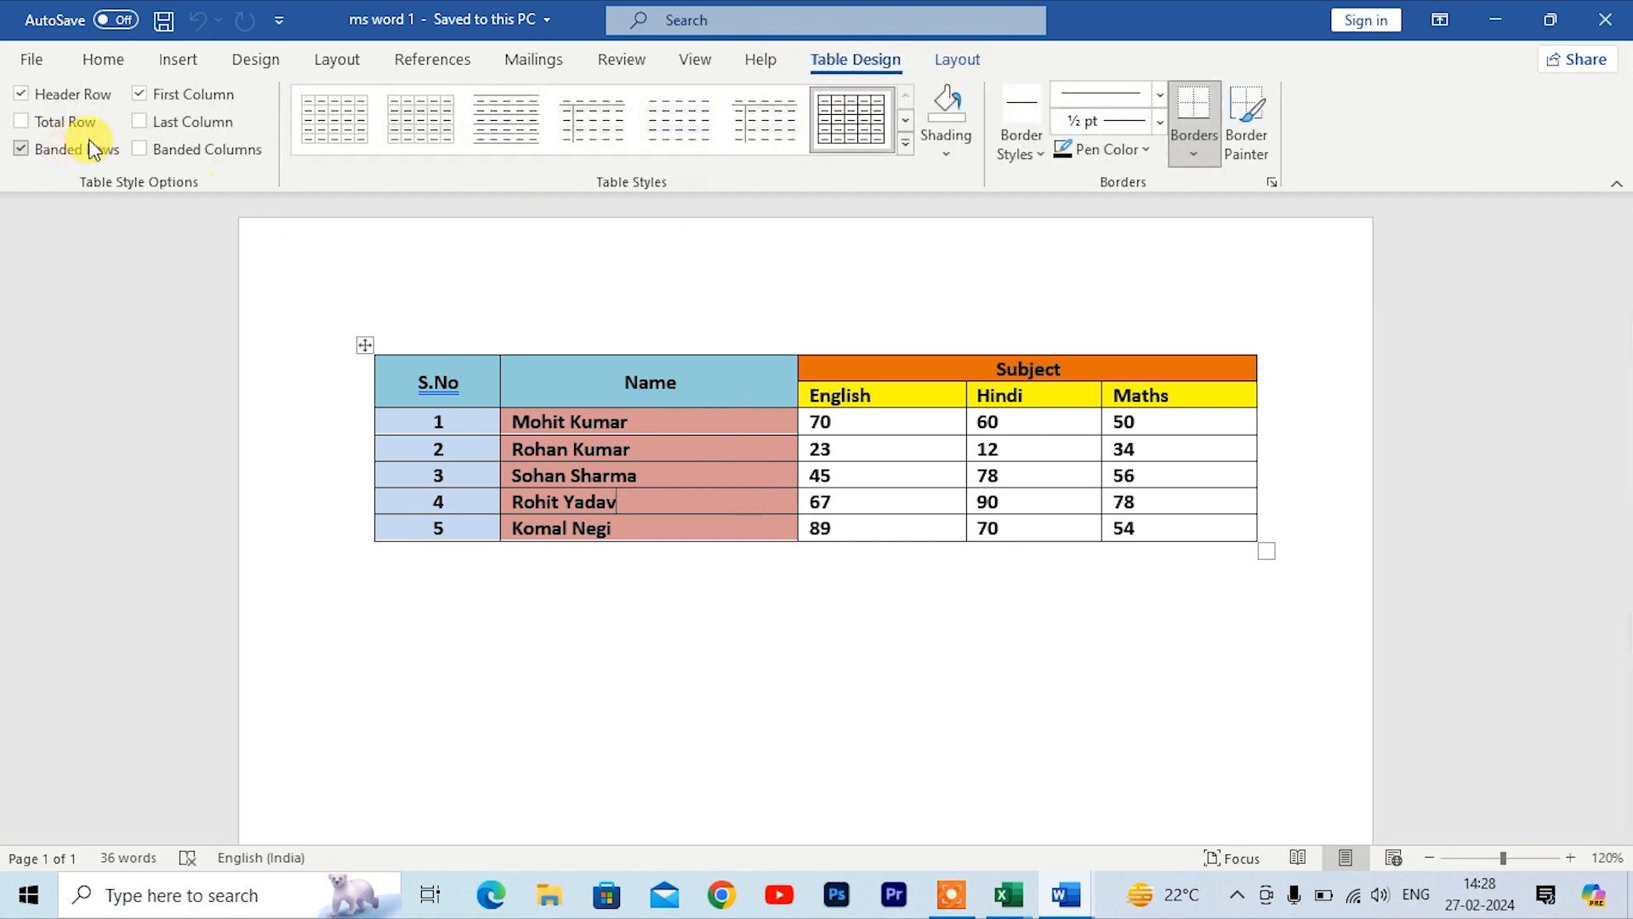
pyautogui.click(951, 56)
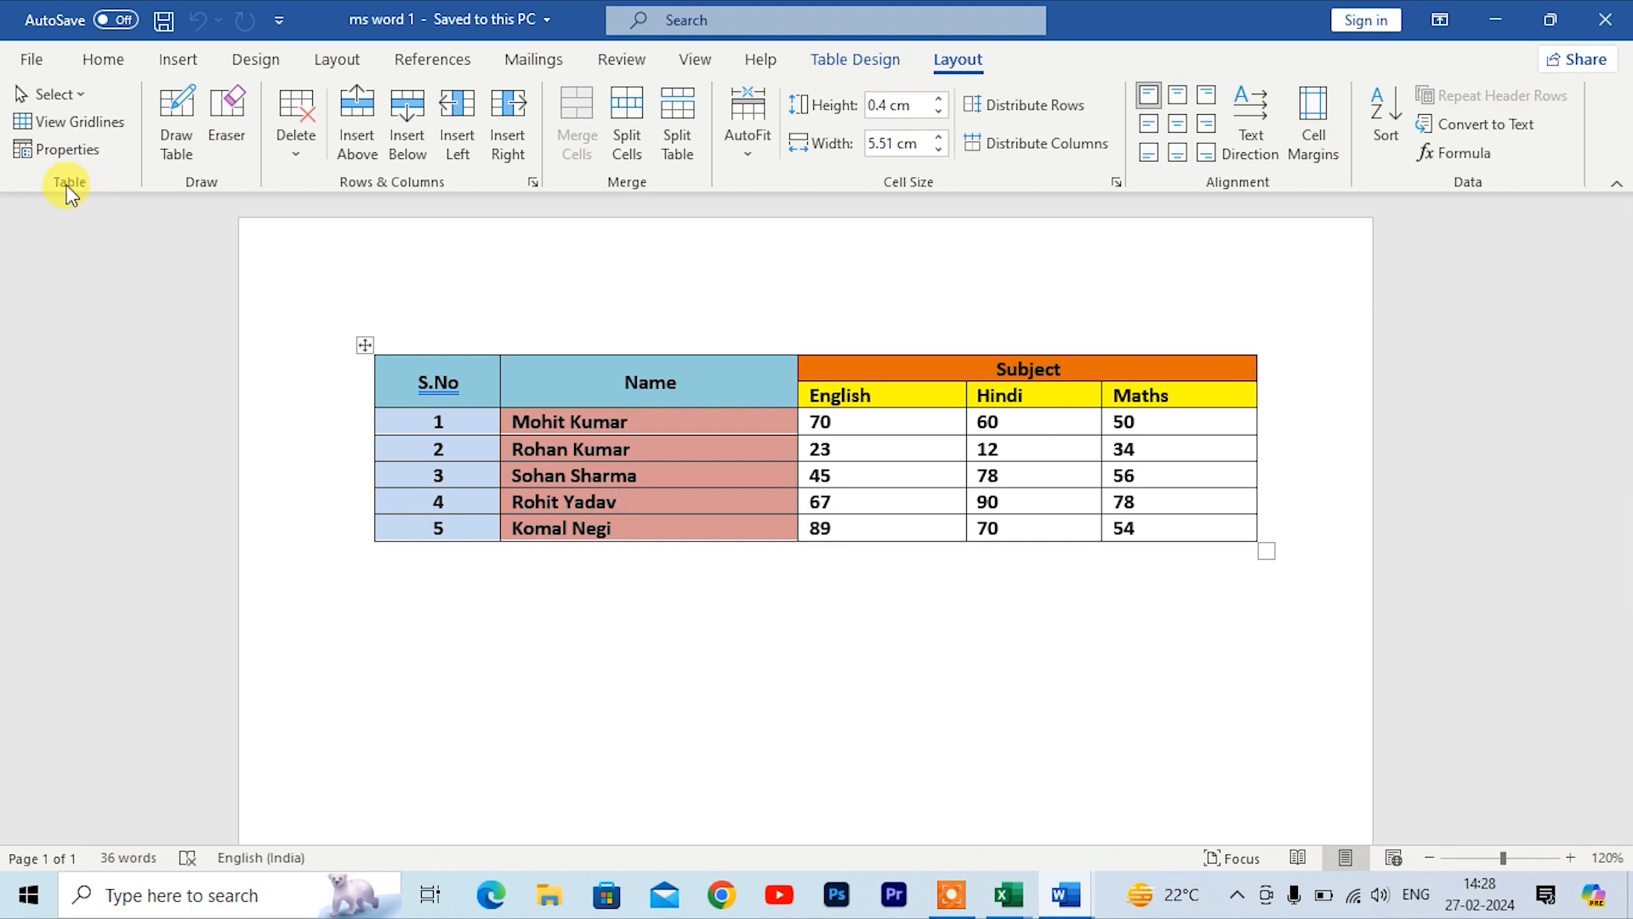
pyautogui.click(81, 96)
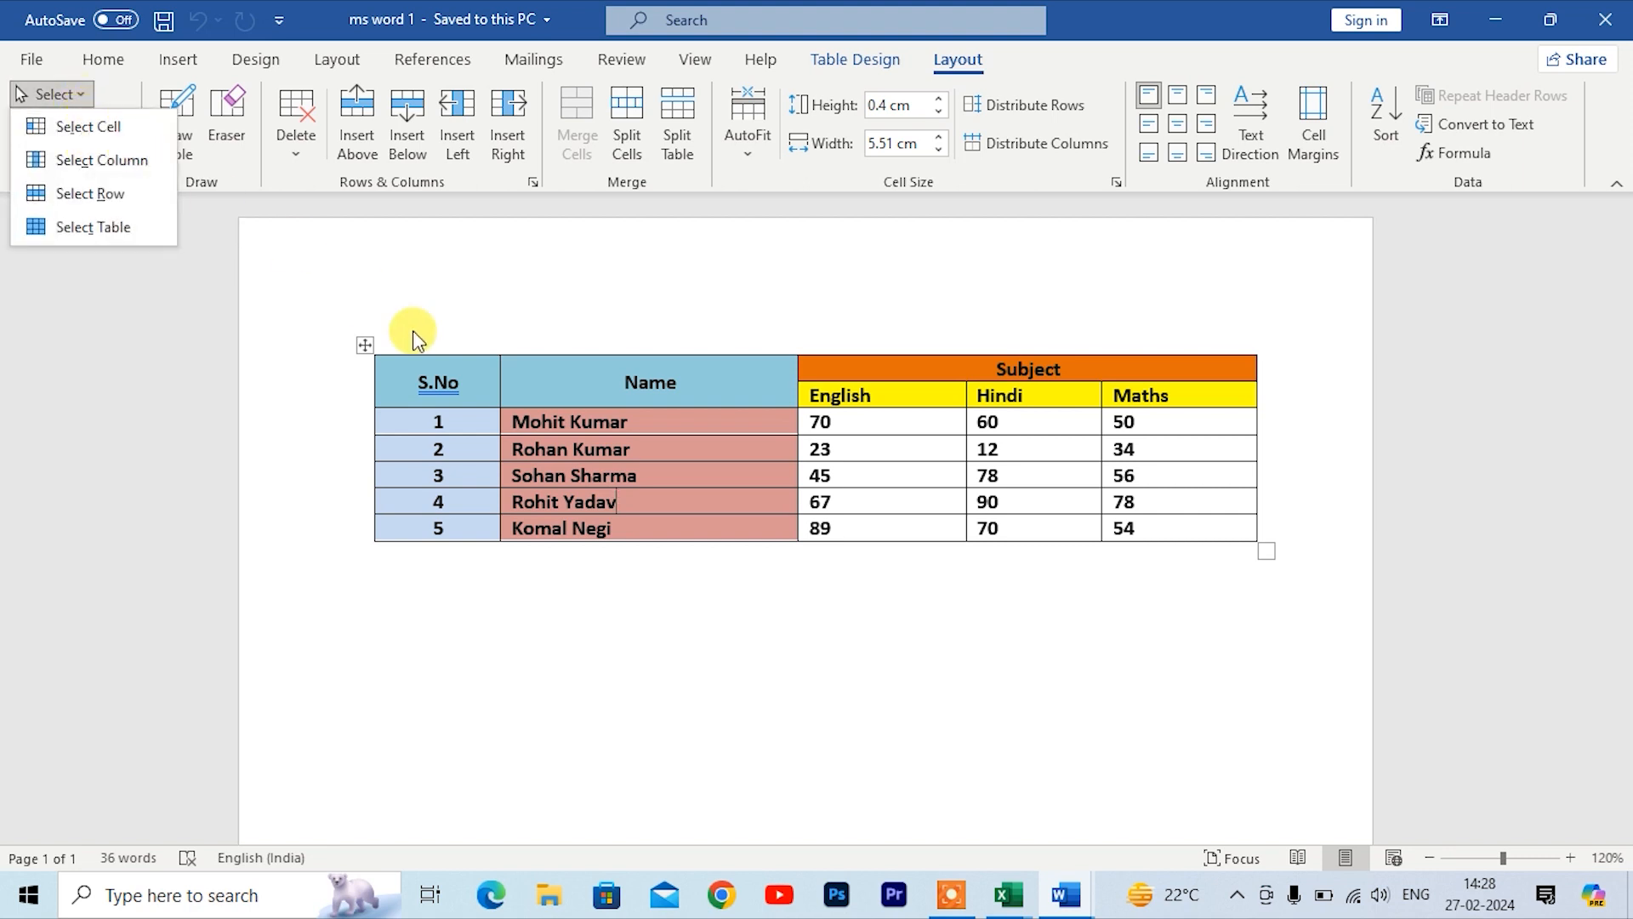
pyautogui.click(527, 381)
pyautogui.click(528, 380)
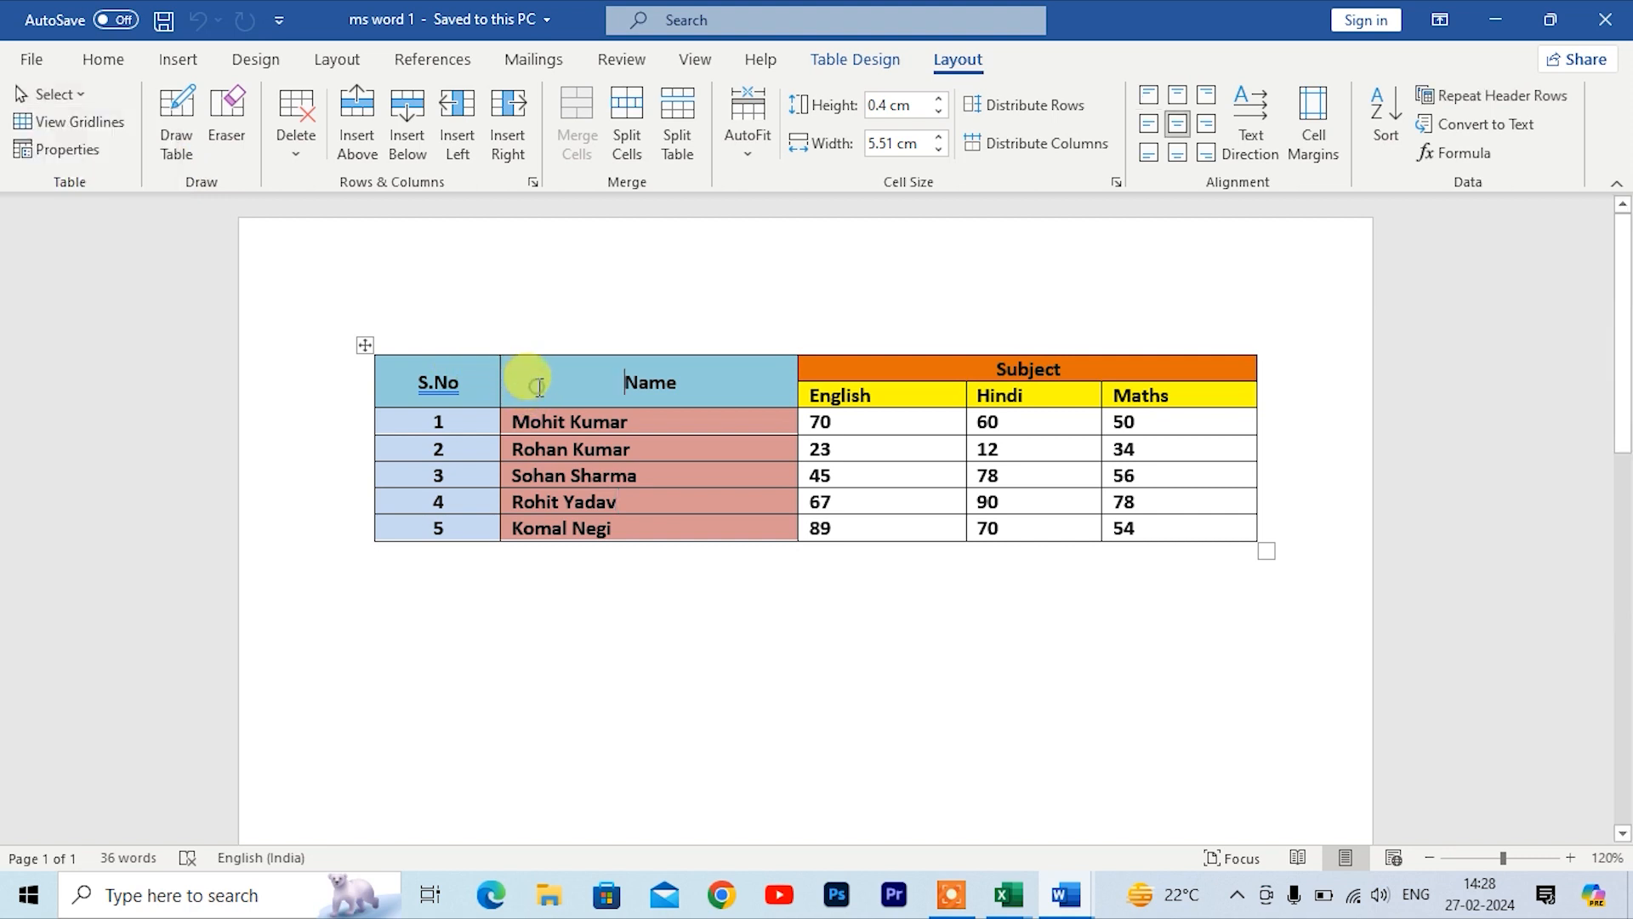
pyautogui.click(75, 98)
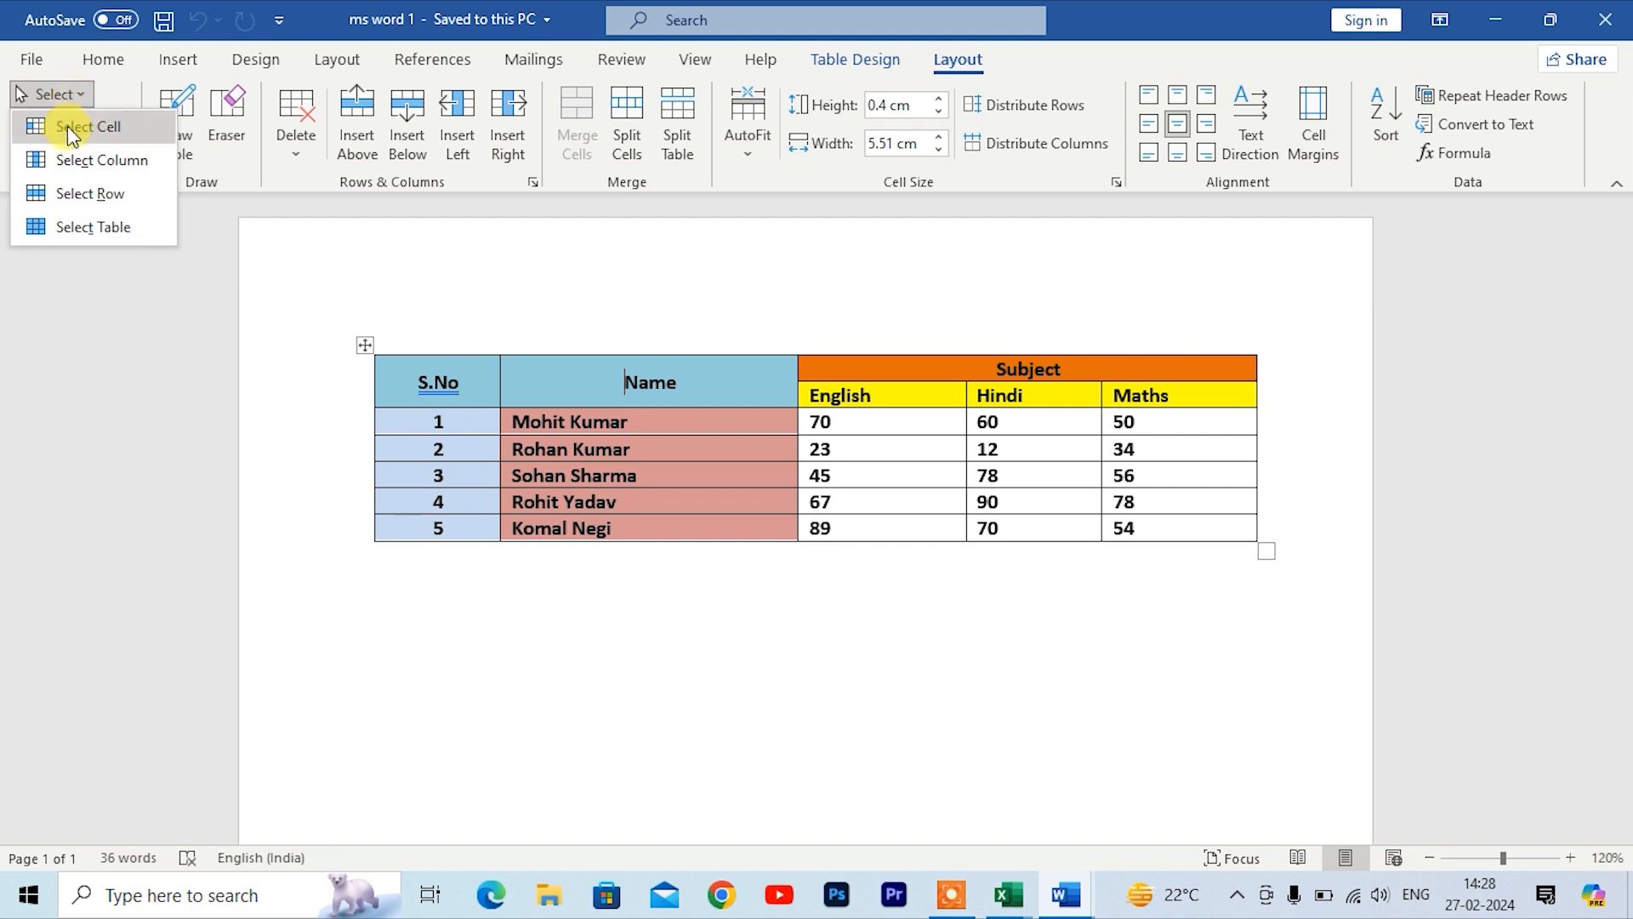
pyautogui.click(66, 129)
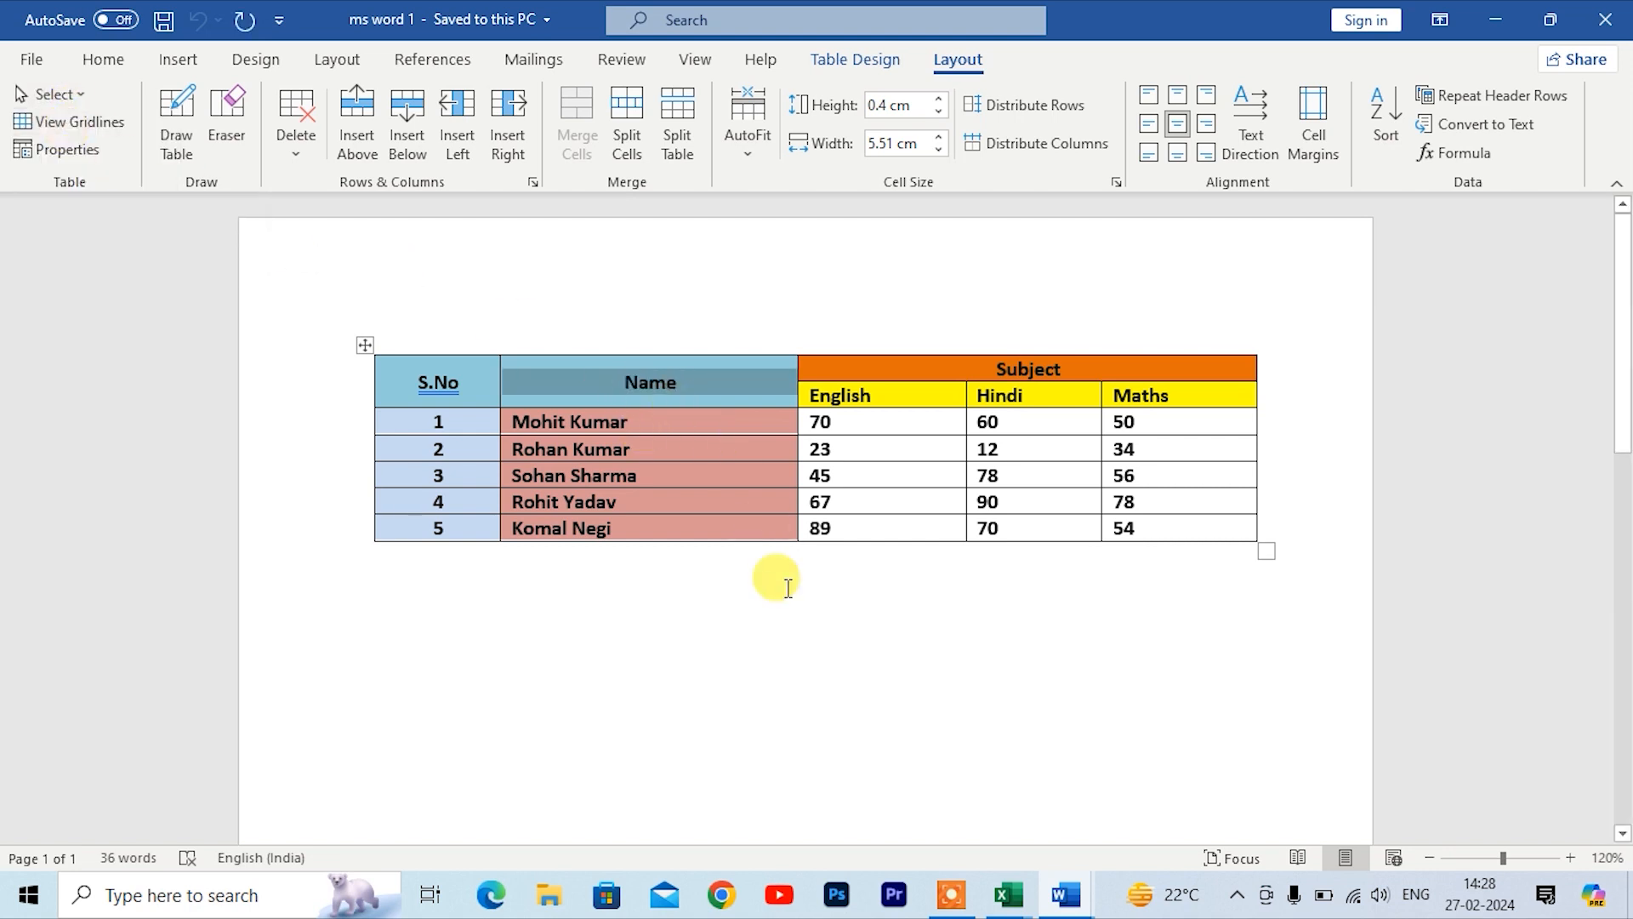
# Step: Select the entire Name column using Select Column
pyautogui.scroll(7, 749, 565)
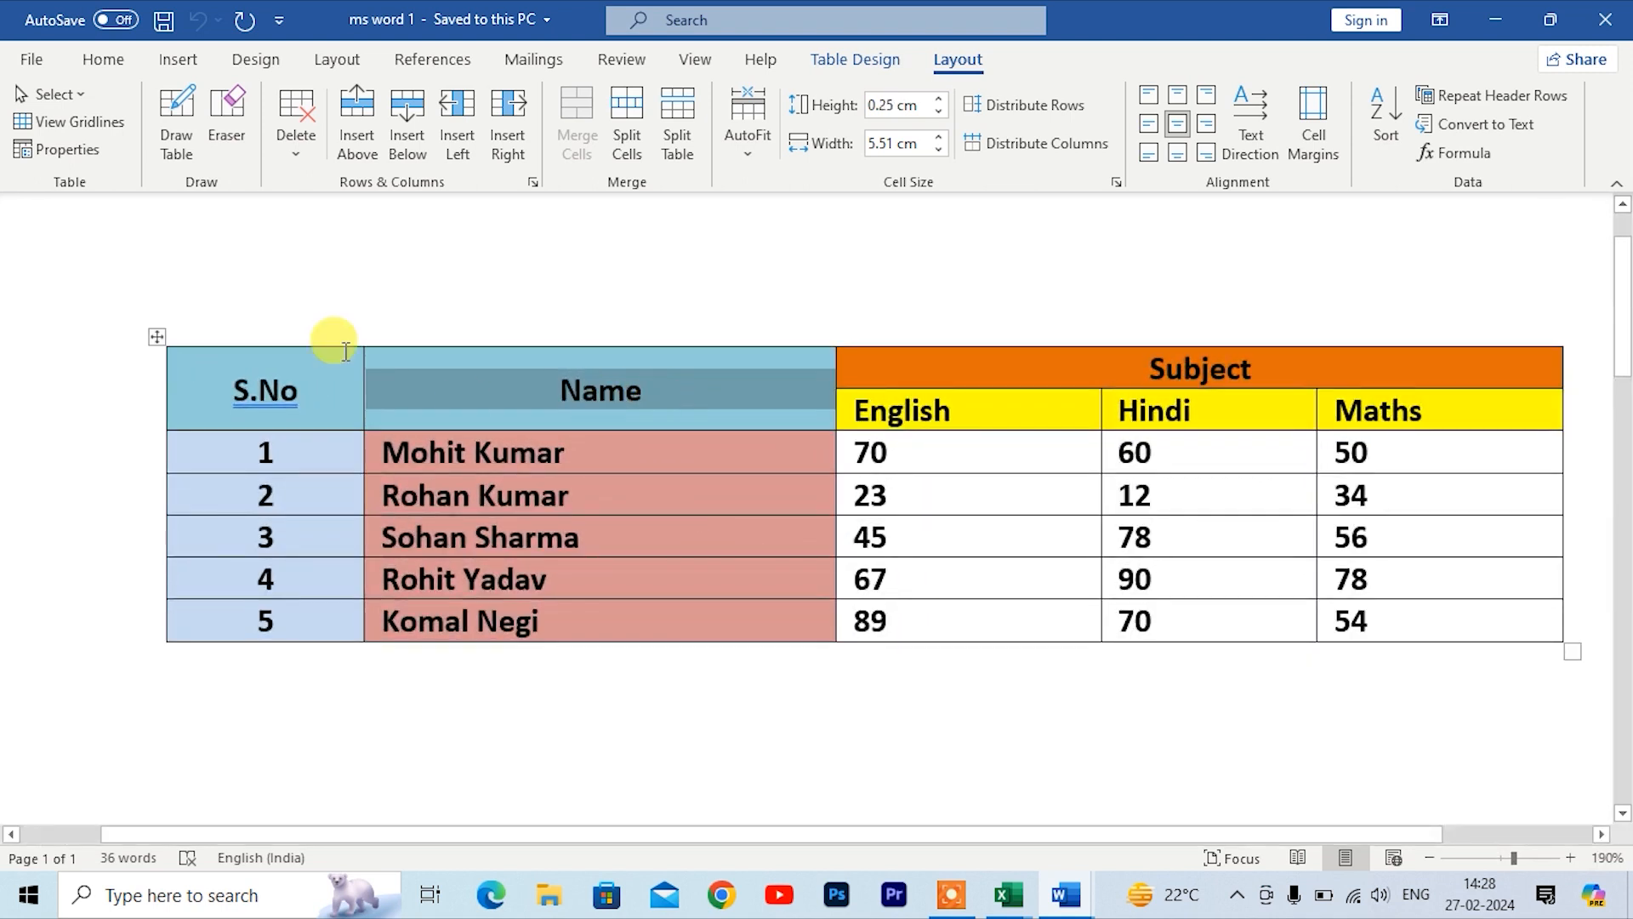
pyautogui.click(50, 95)
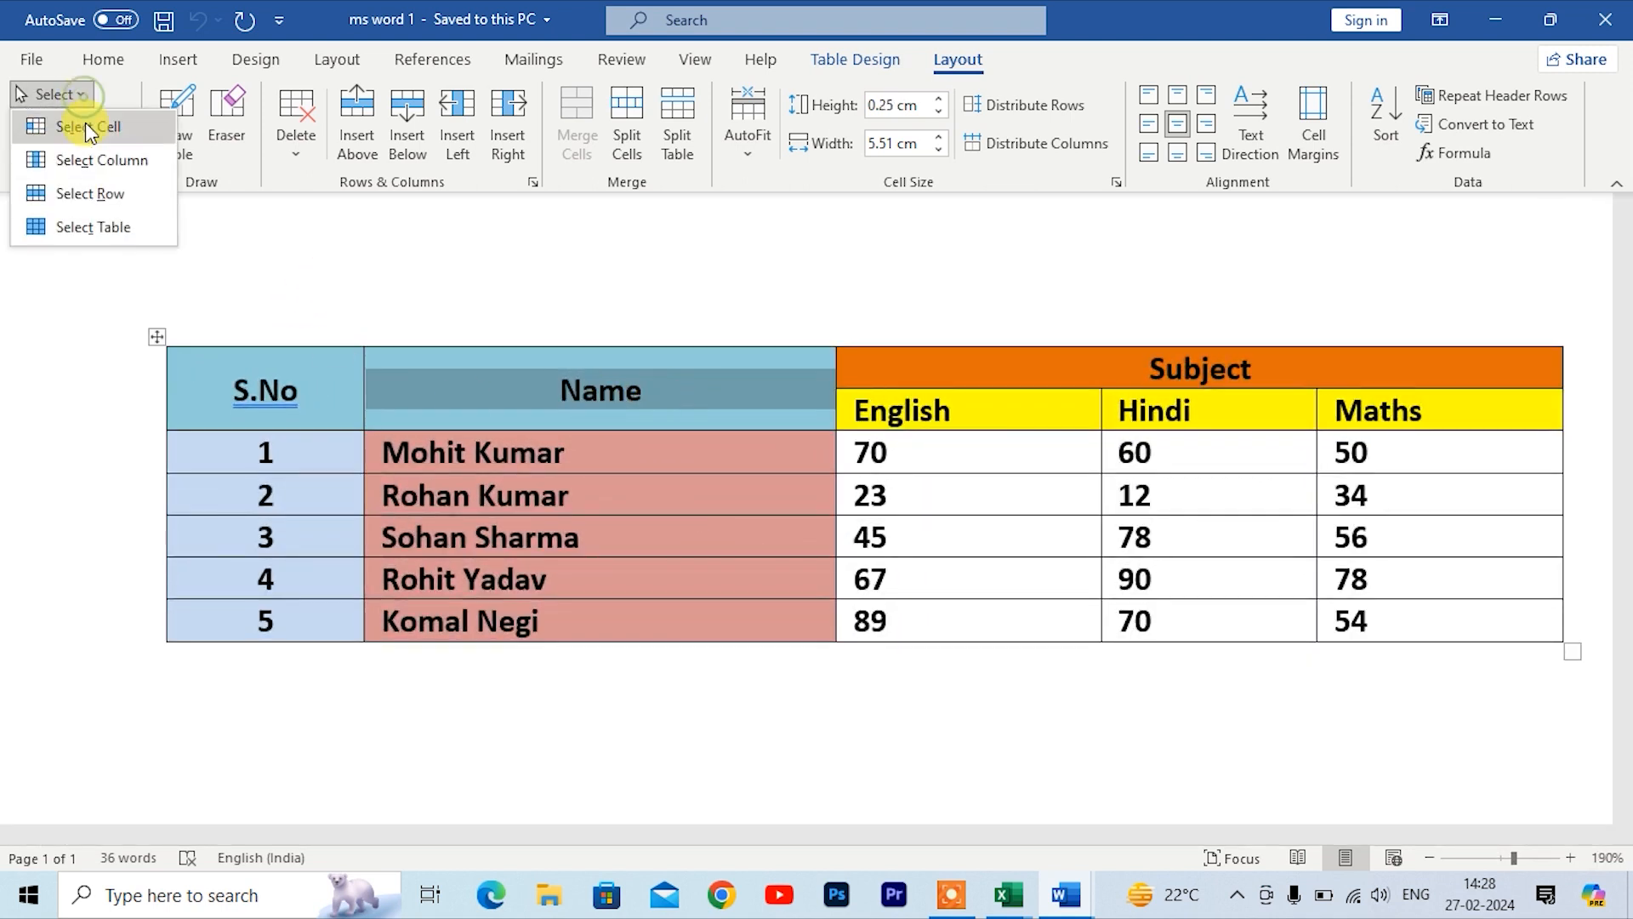
pyautogui.click(100, 169)
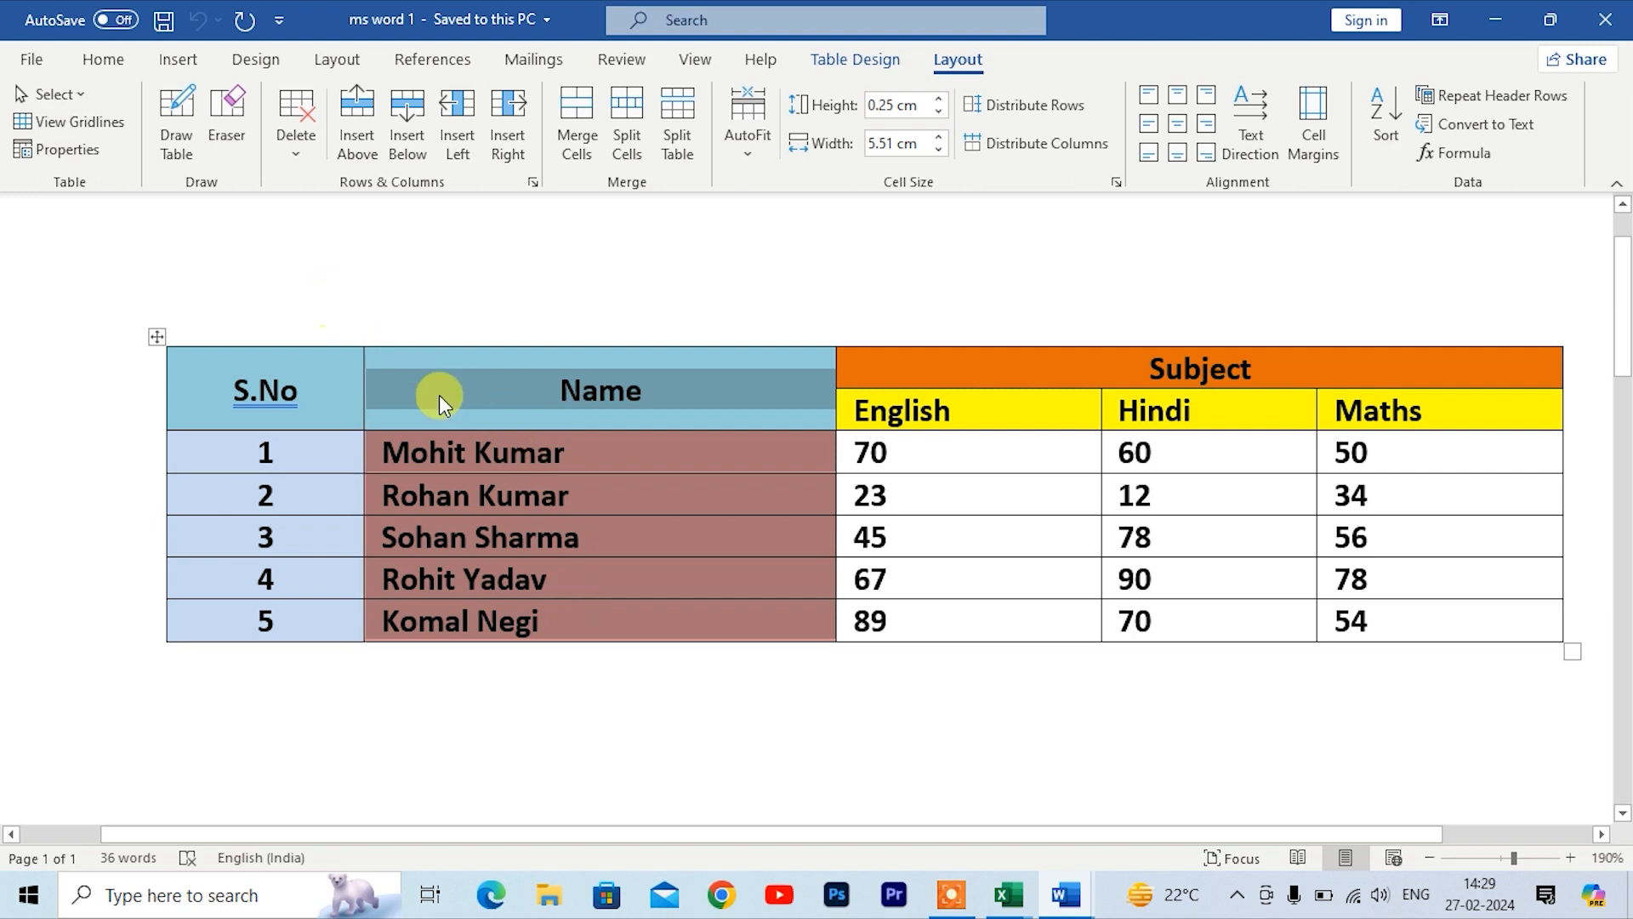
pyautogui.click(473, 394)
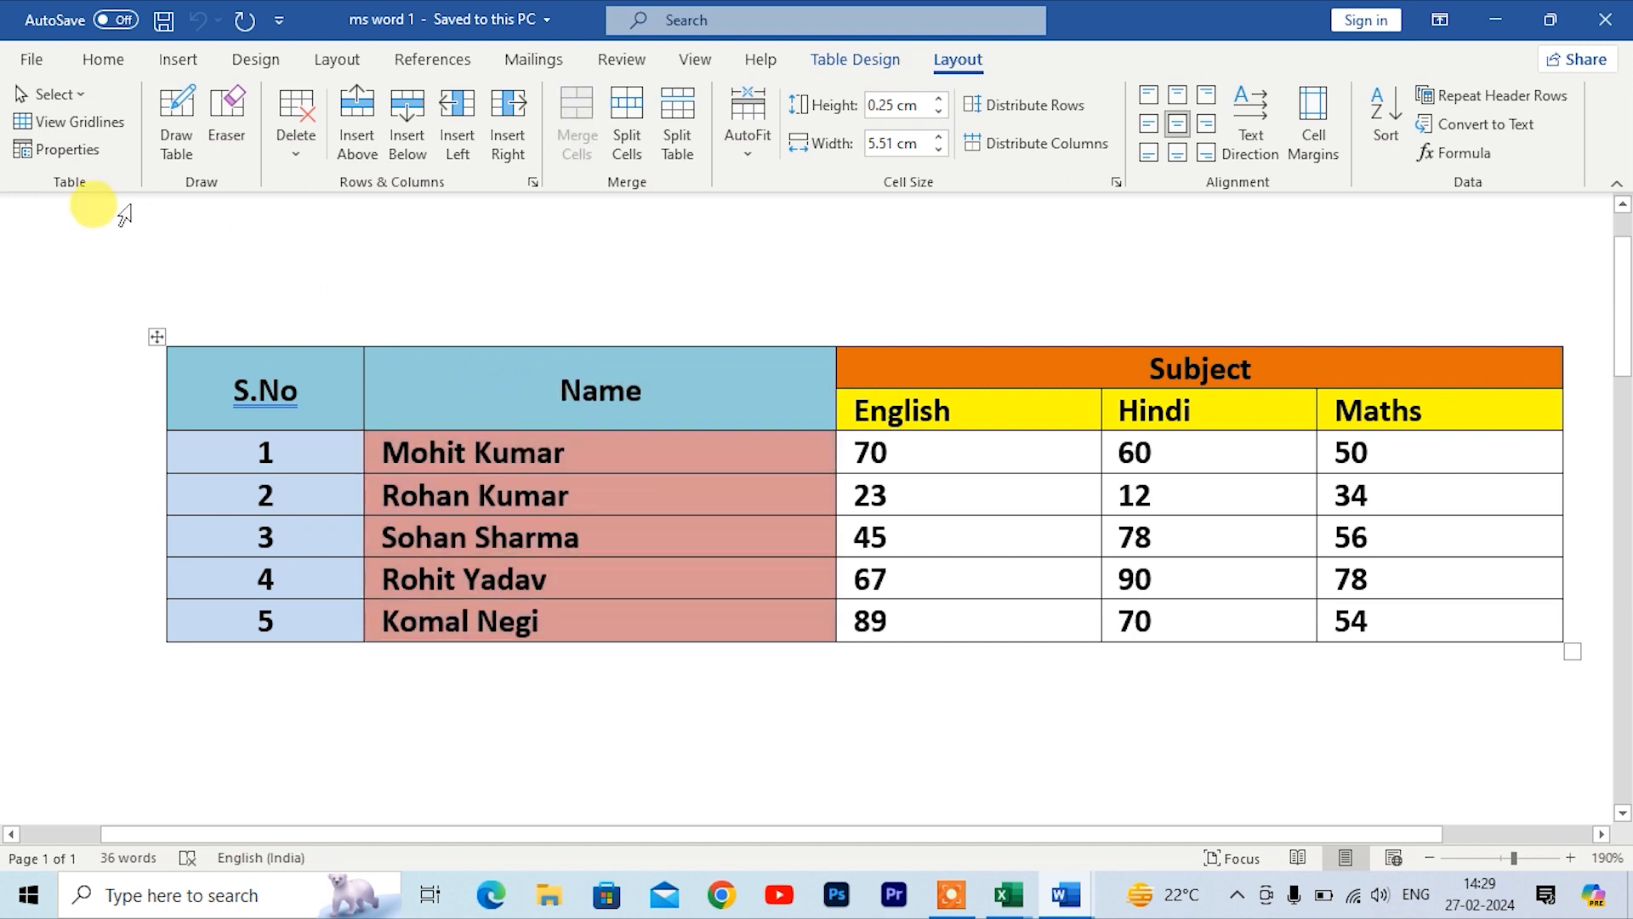
# Step: Select the table's header row using Select Row
pyautogui.click(84, 92)
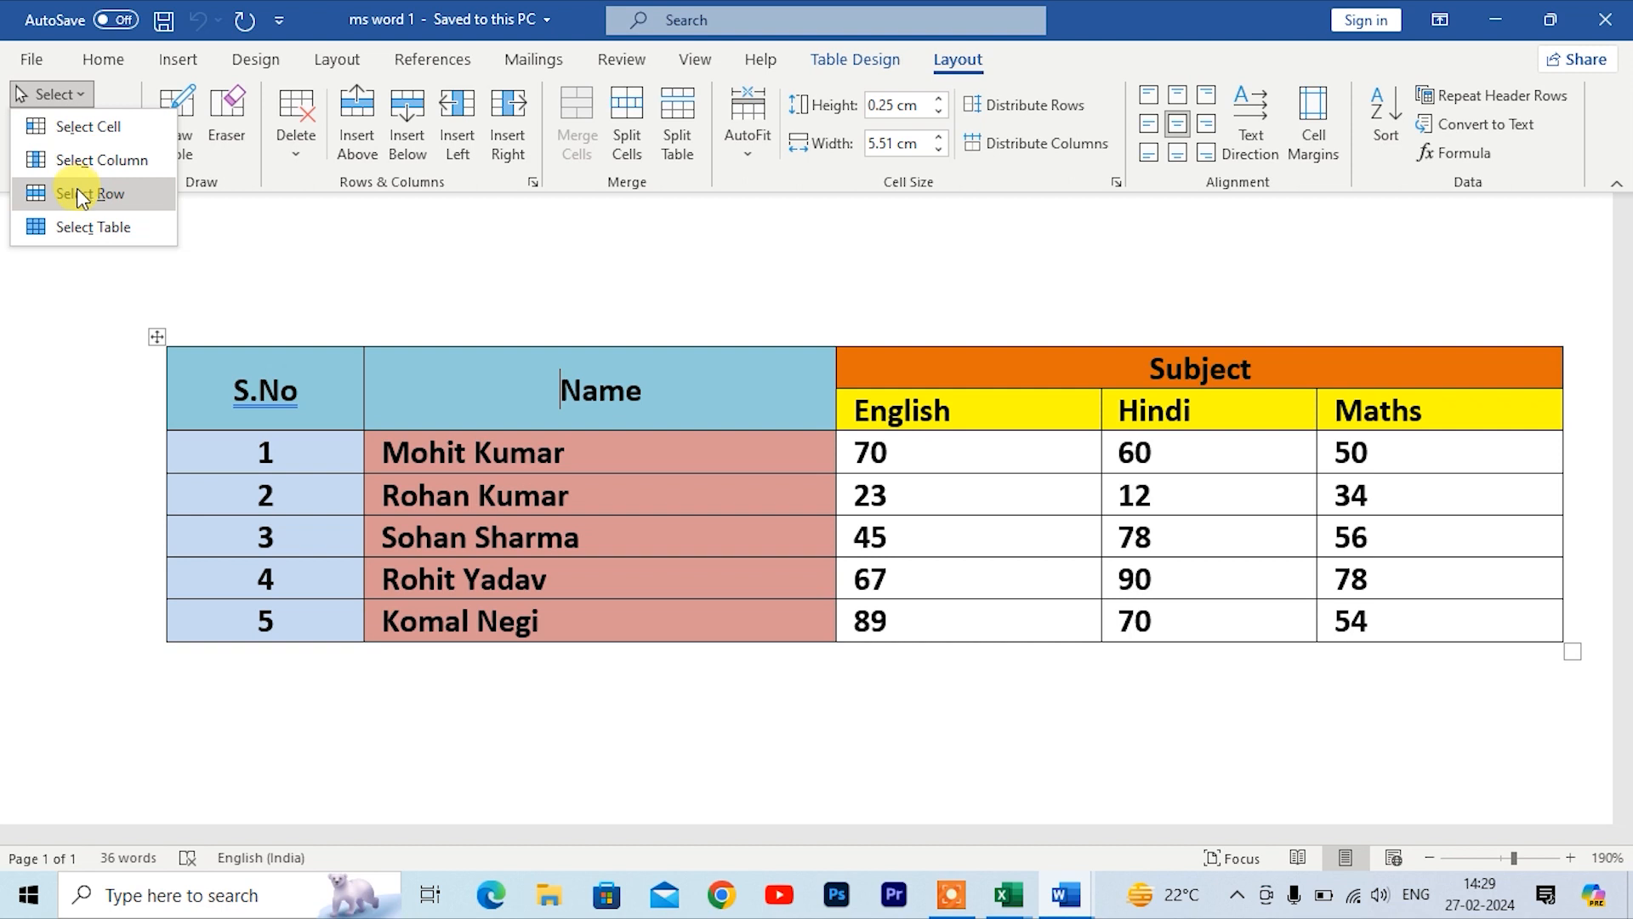
pyautogui.click(82, 199)
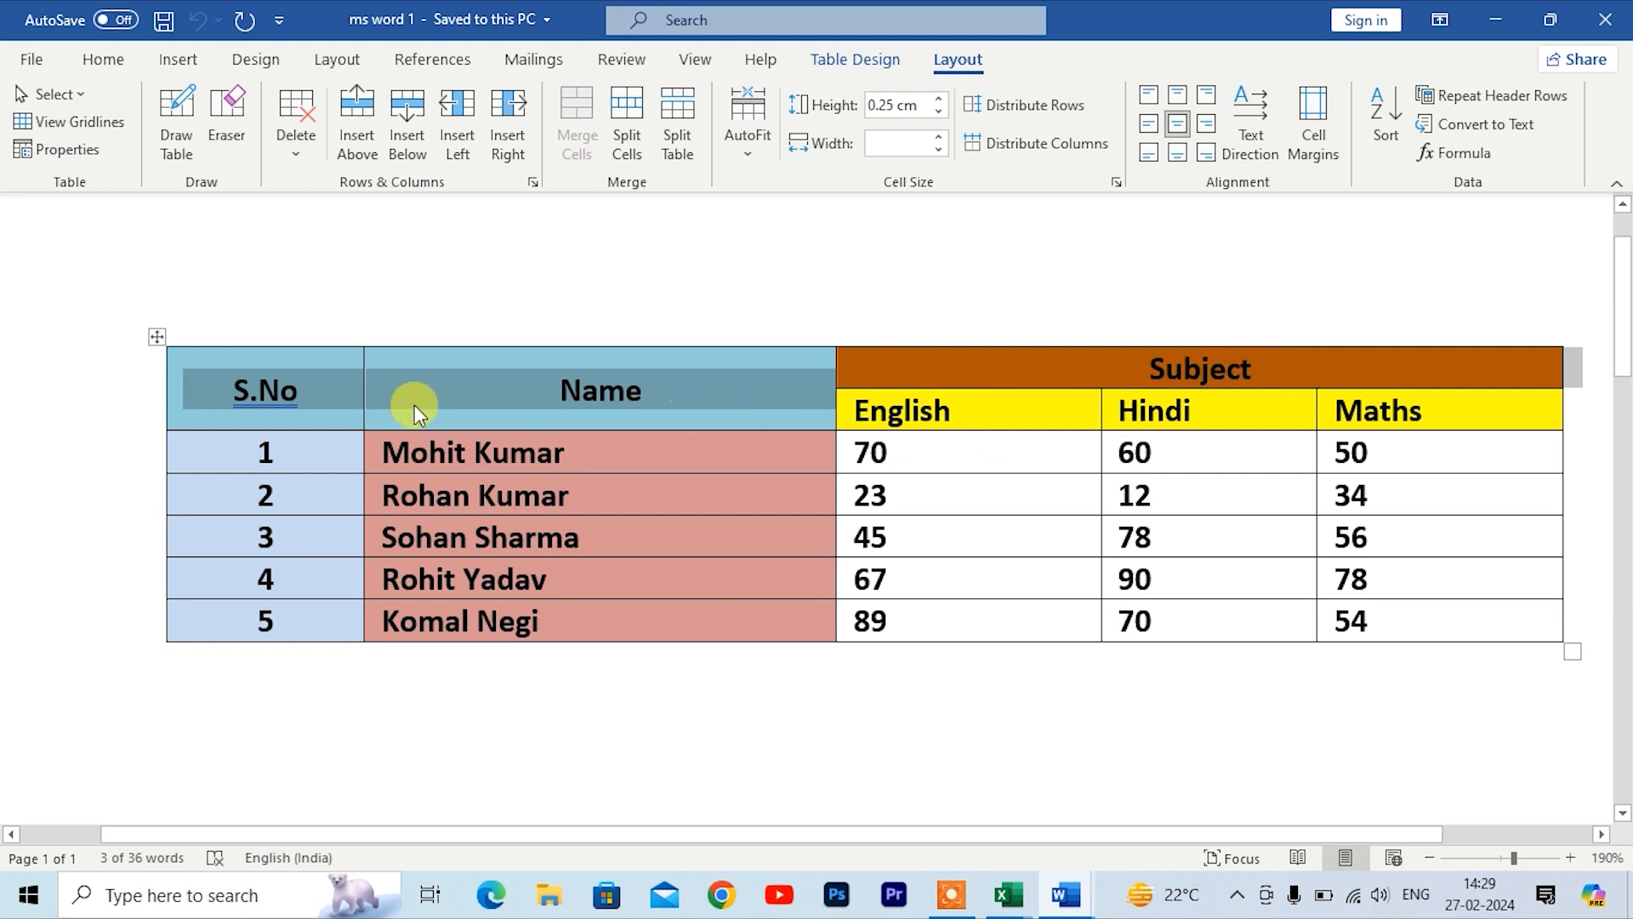
pyautogui.click(453, 388)
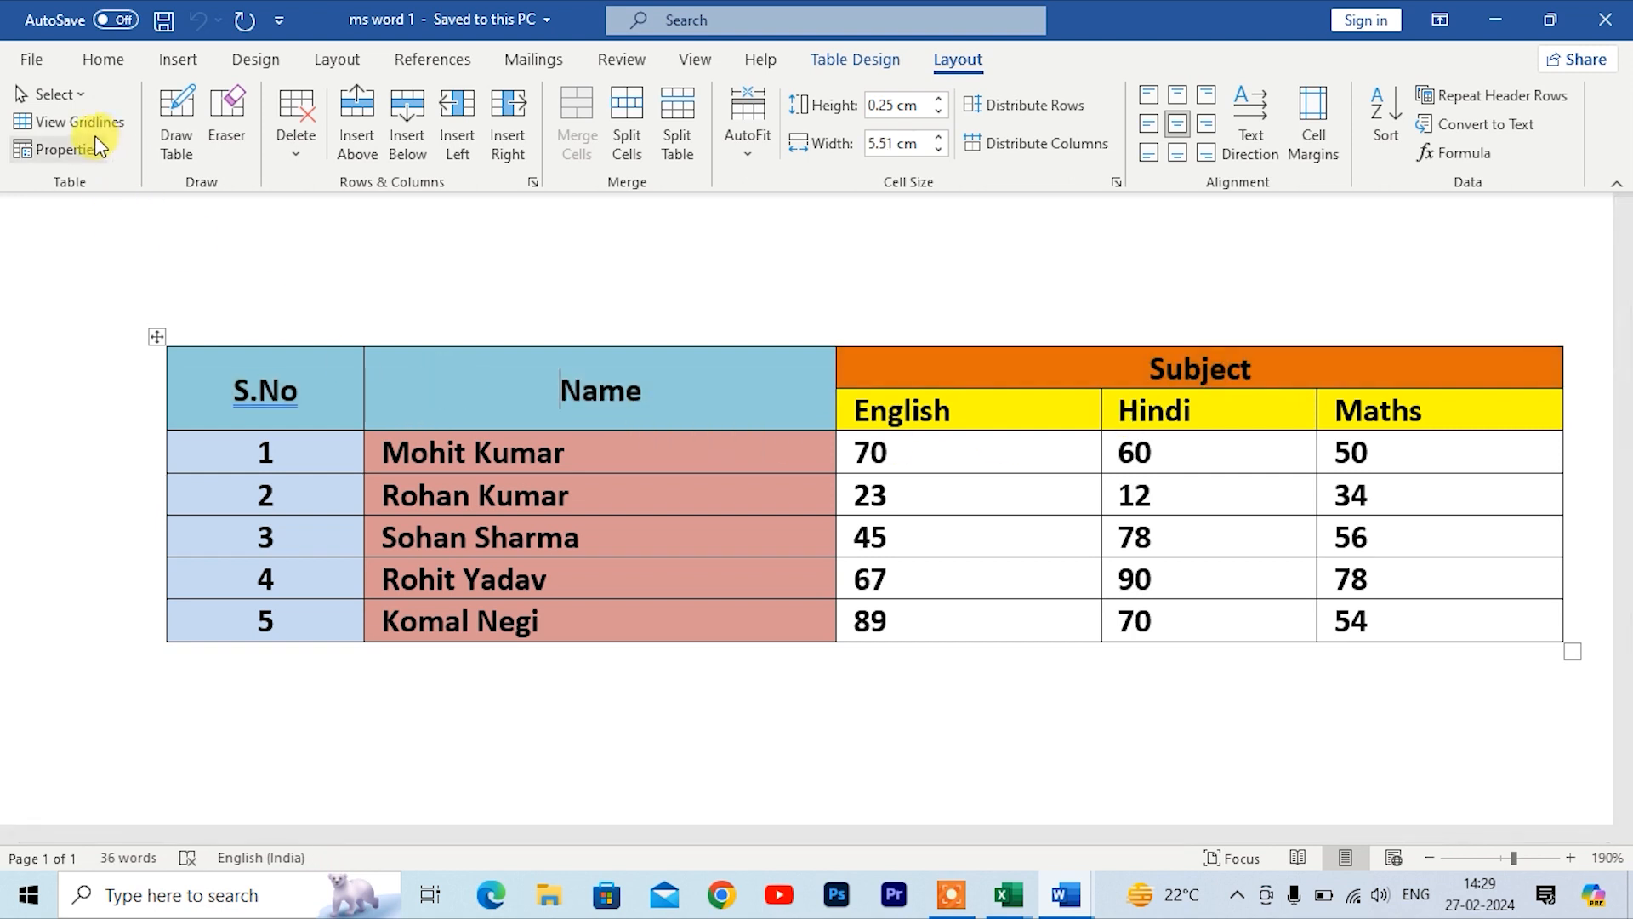
# Step: Select the whole table using Select Table
pyautogui.click(53, 94)
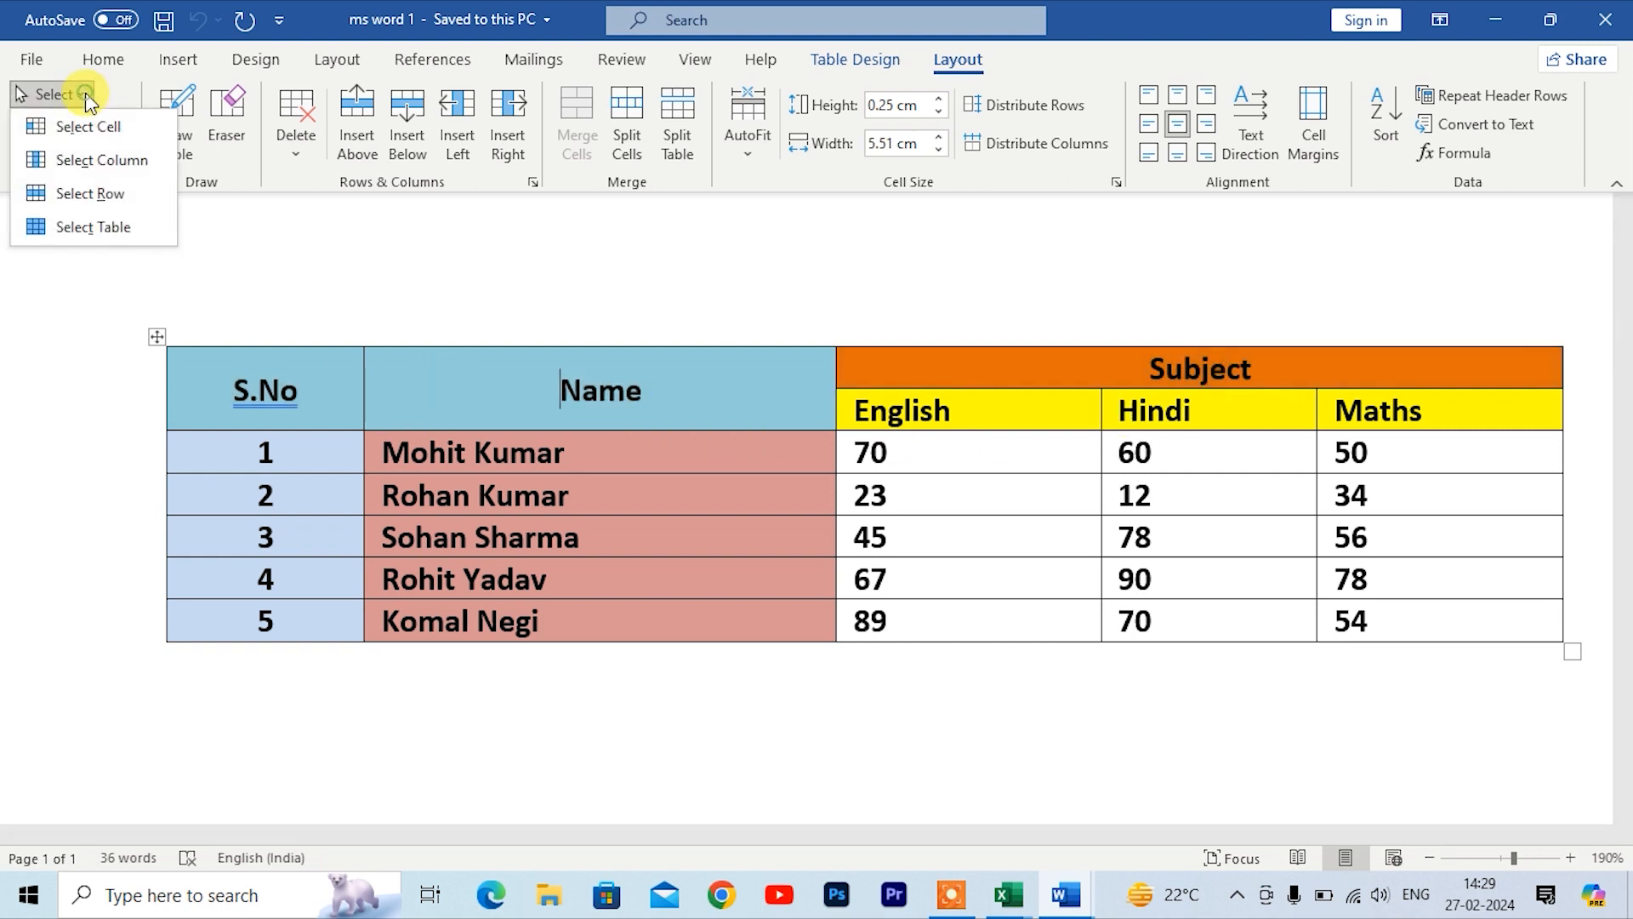
pyautogui.click(89, 226)
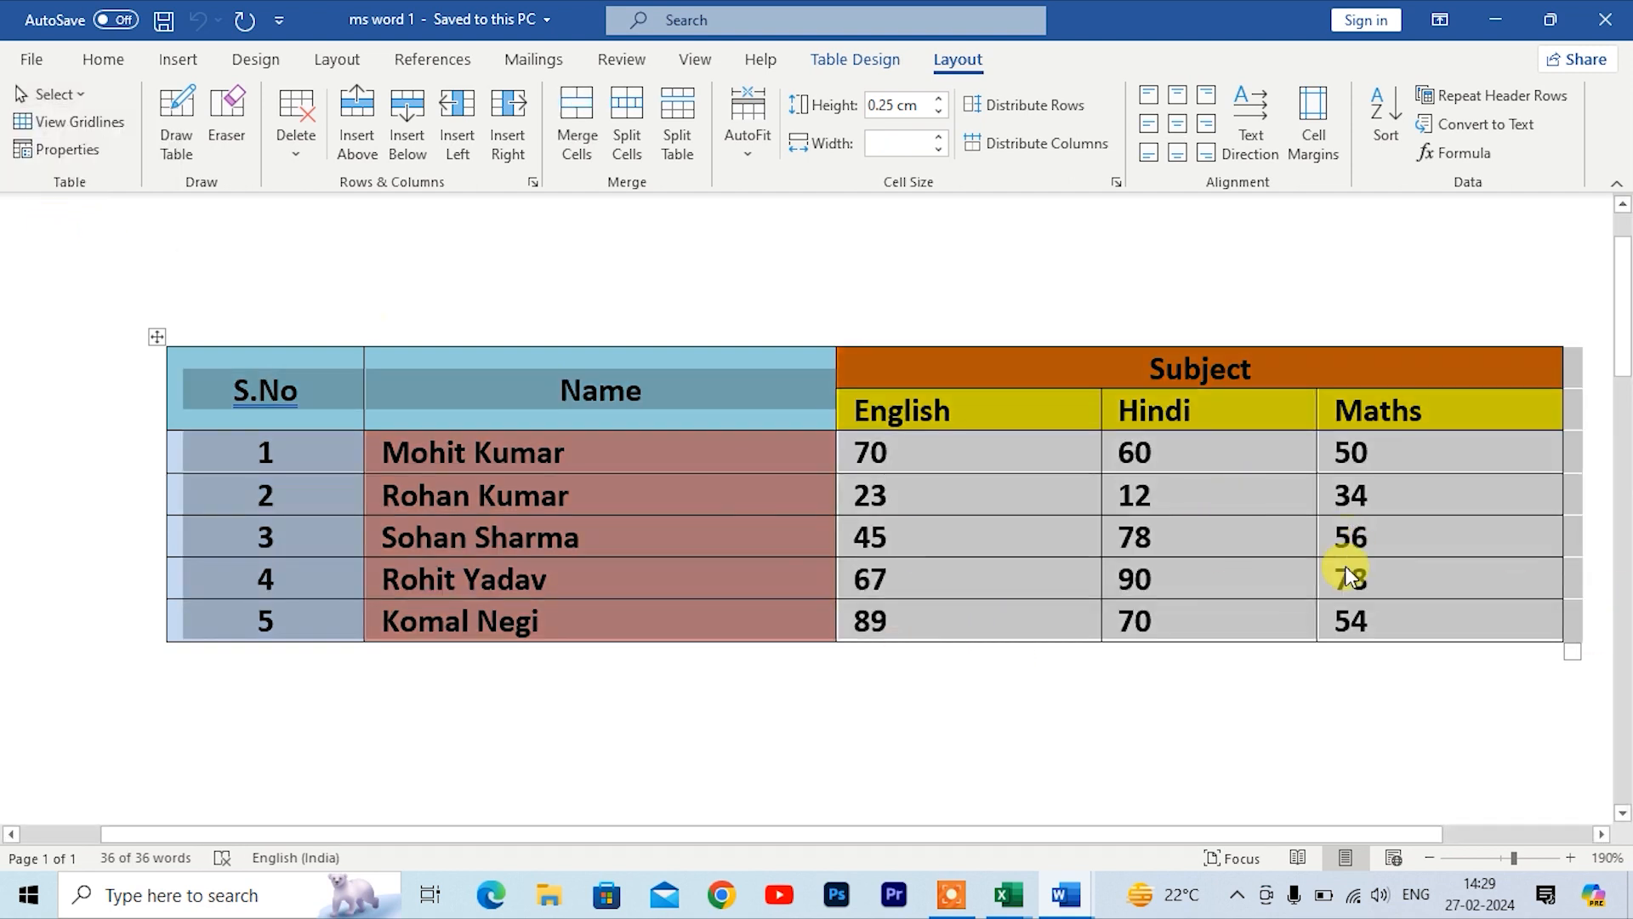
pyautogui.click(555, 711)
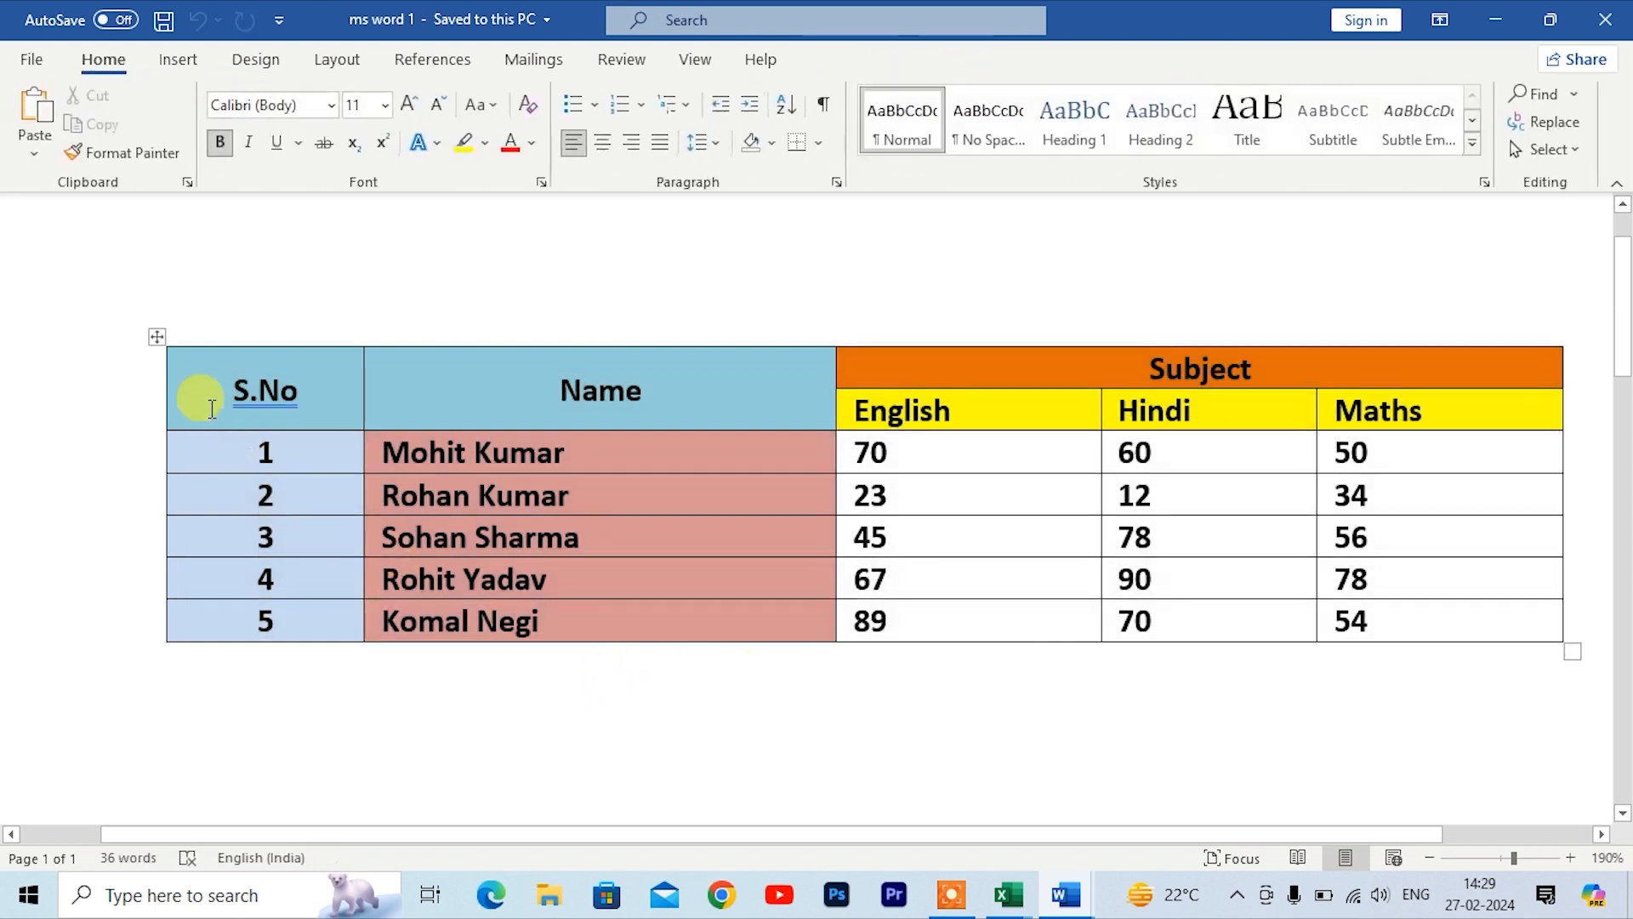
# Step: Select the whole table with its move handle and deselect it
pyautogui.click(157, 338)
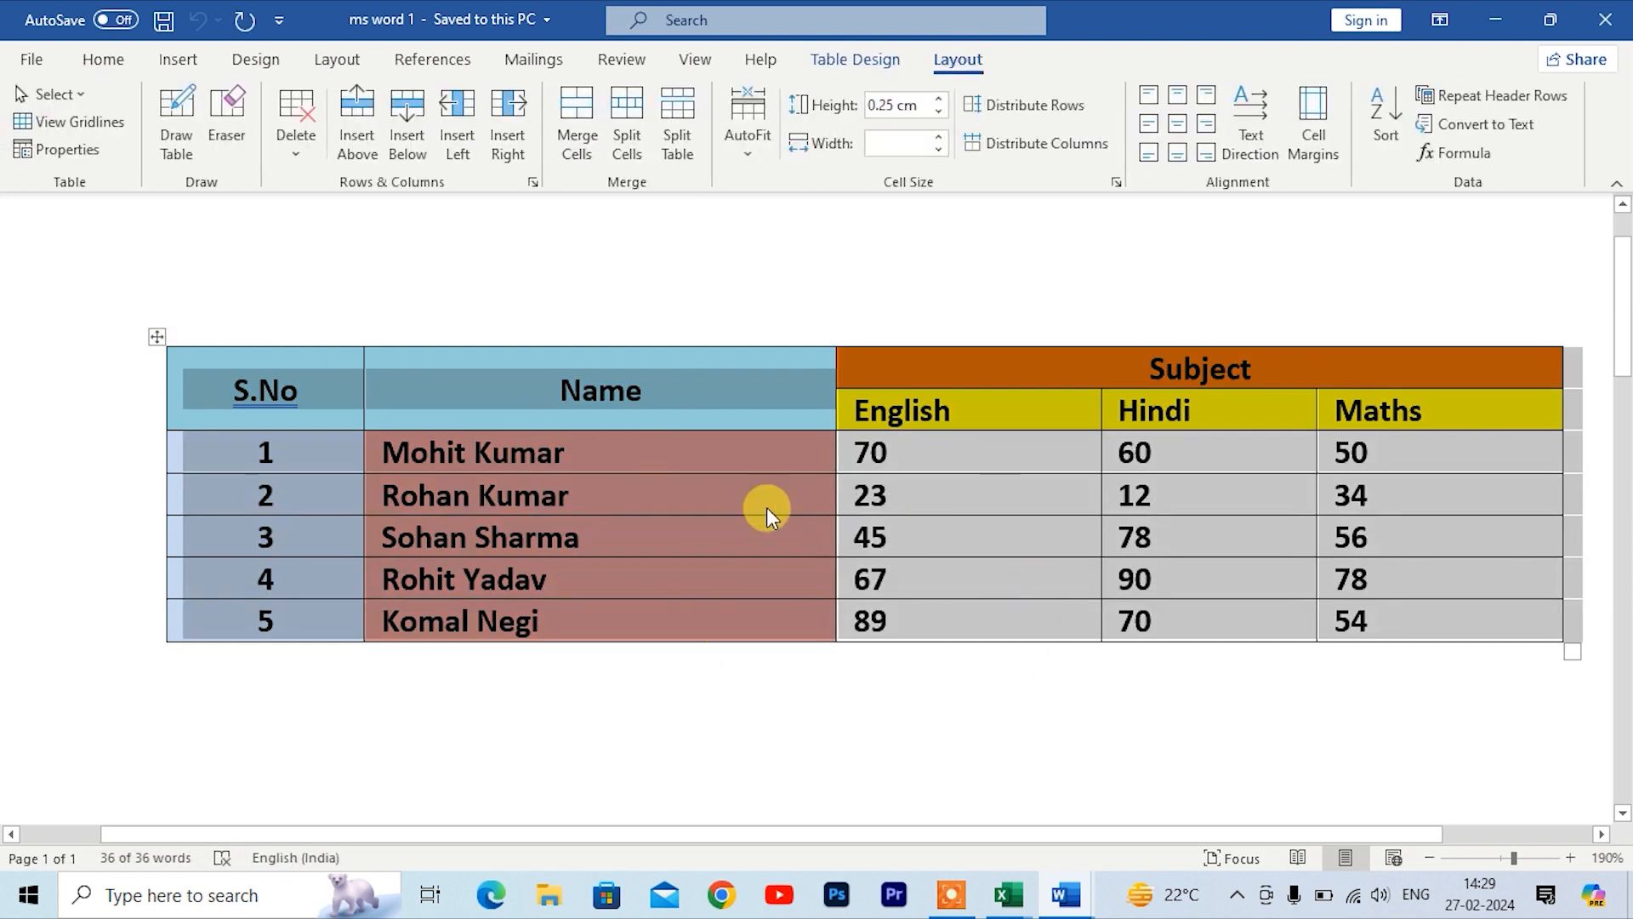
pyautogui.click(732, 401)
pyautogui.click(524, 388)
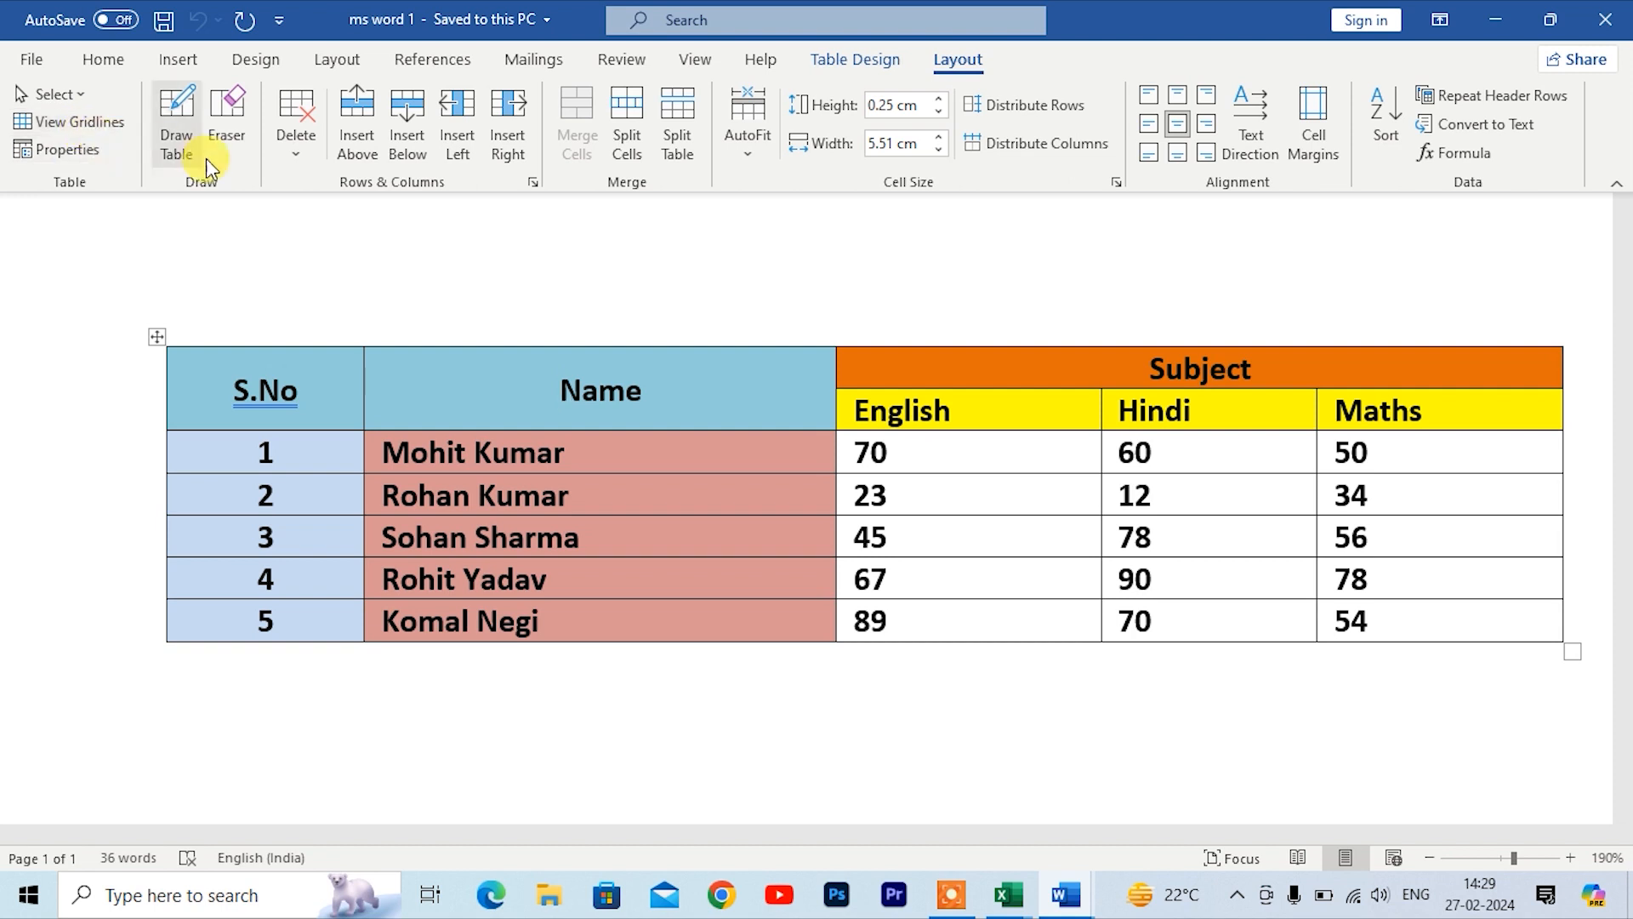
# Step: Apply a plain banded table style to the table
pyautogui.click(848, 65)
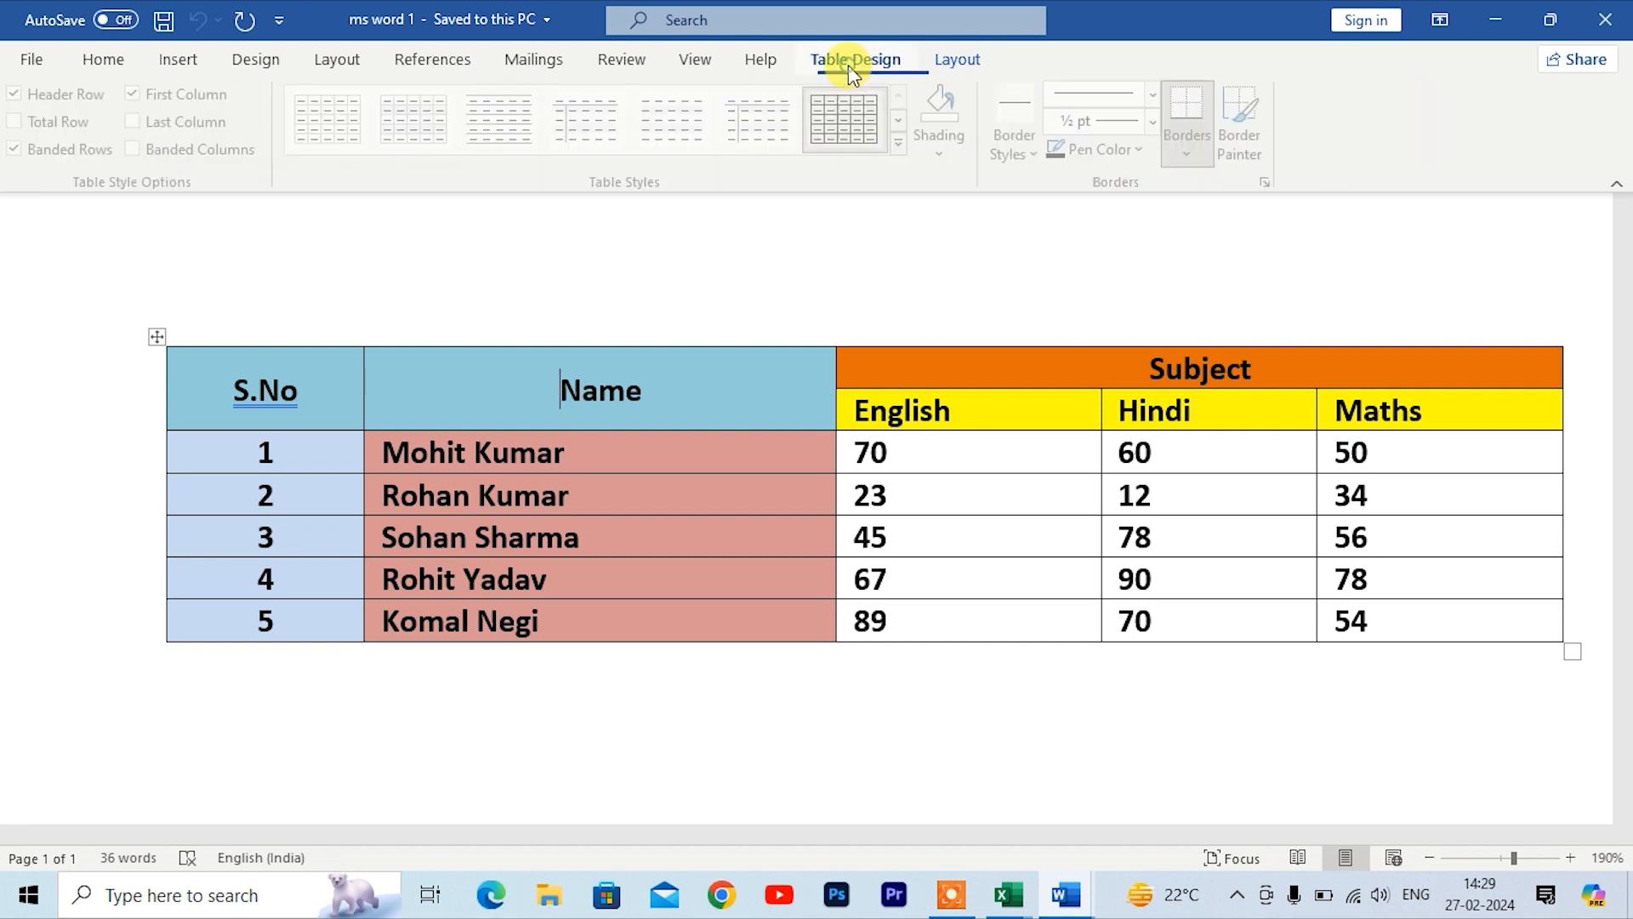
pyautogui.click(705, 132)
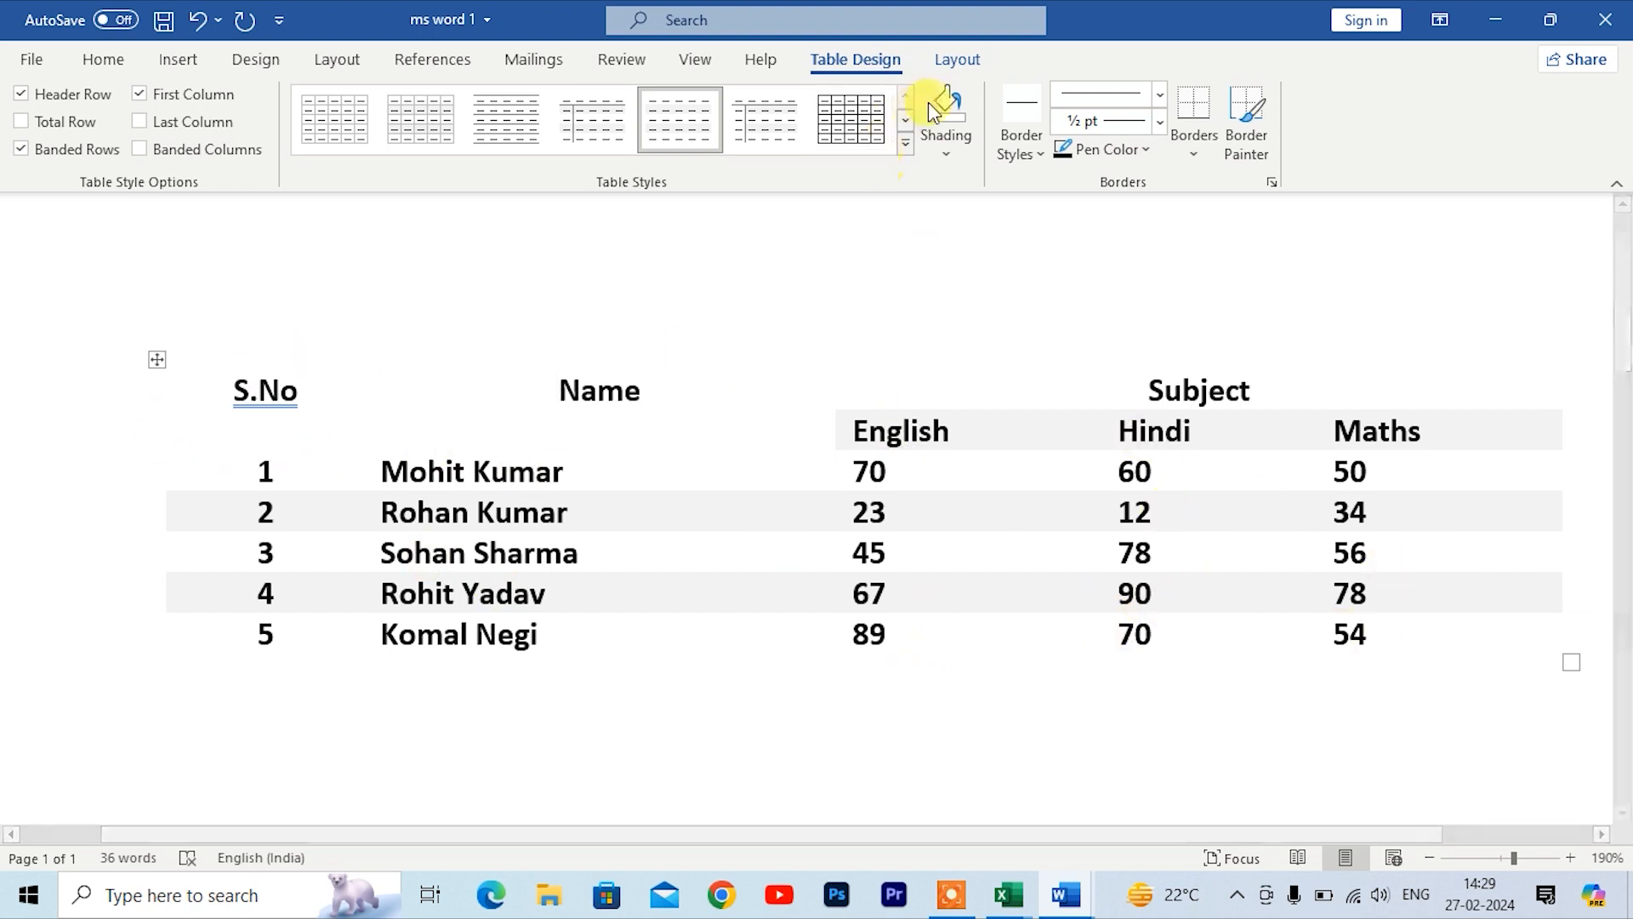
# Step: Toggle the table gridlines on and off twice and undo the applied table style
pyautogui.click(956, 59)
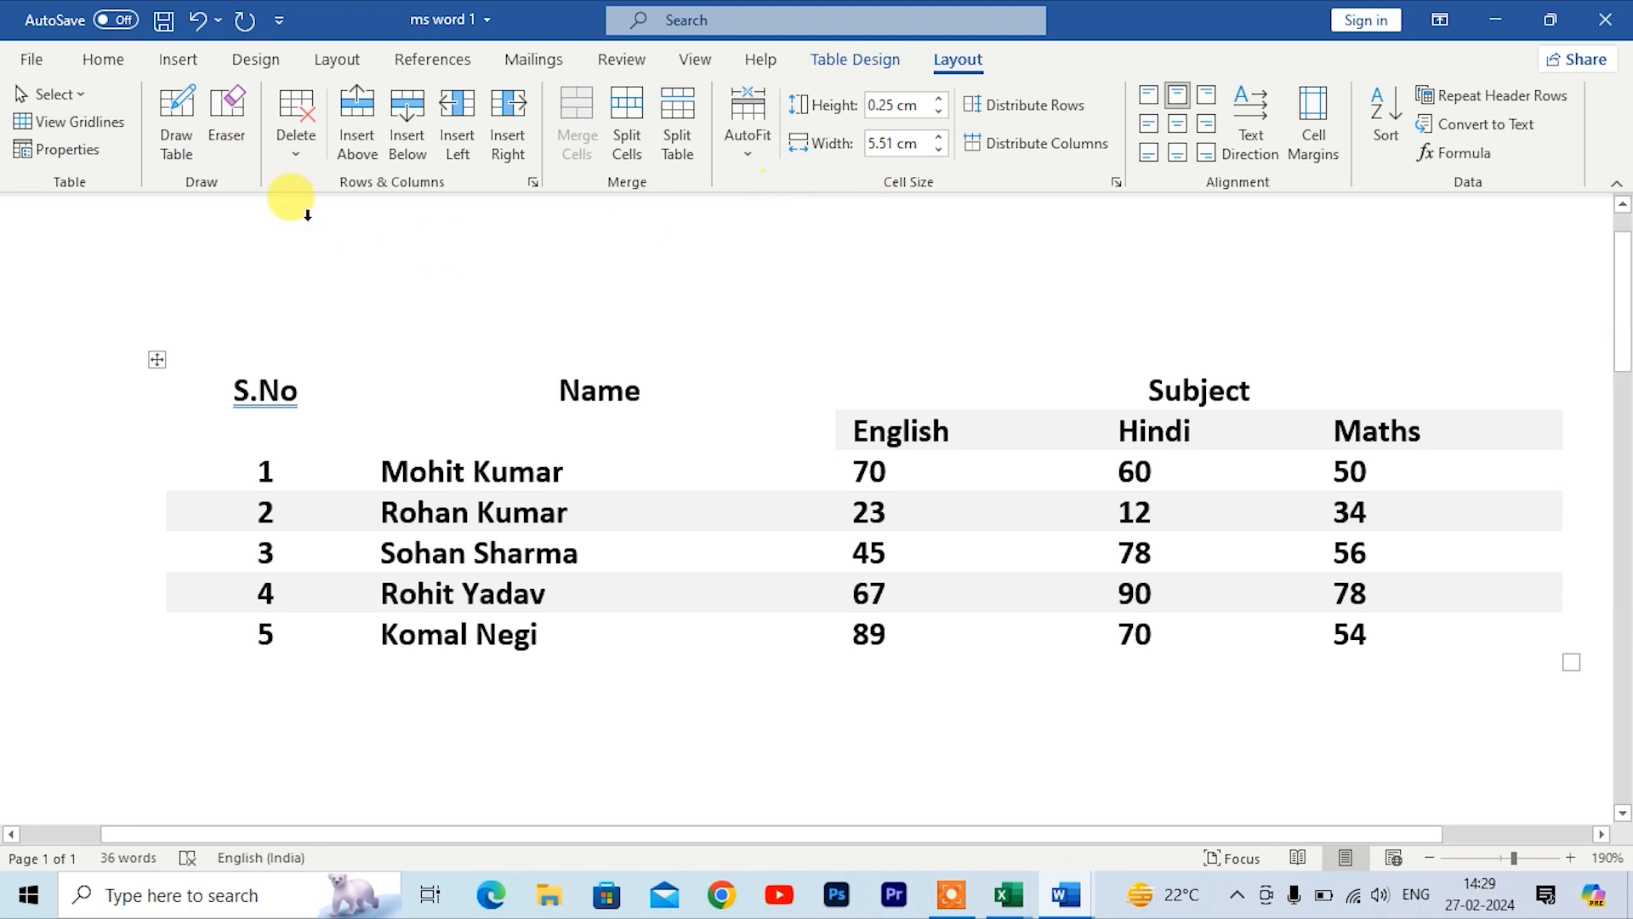
pyautogui.click(85, 126)
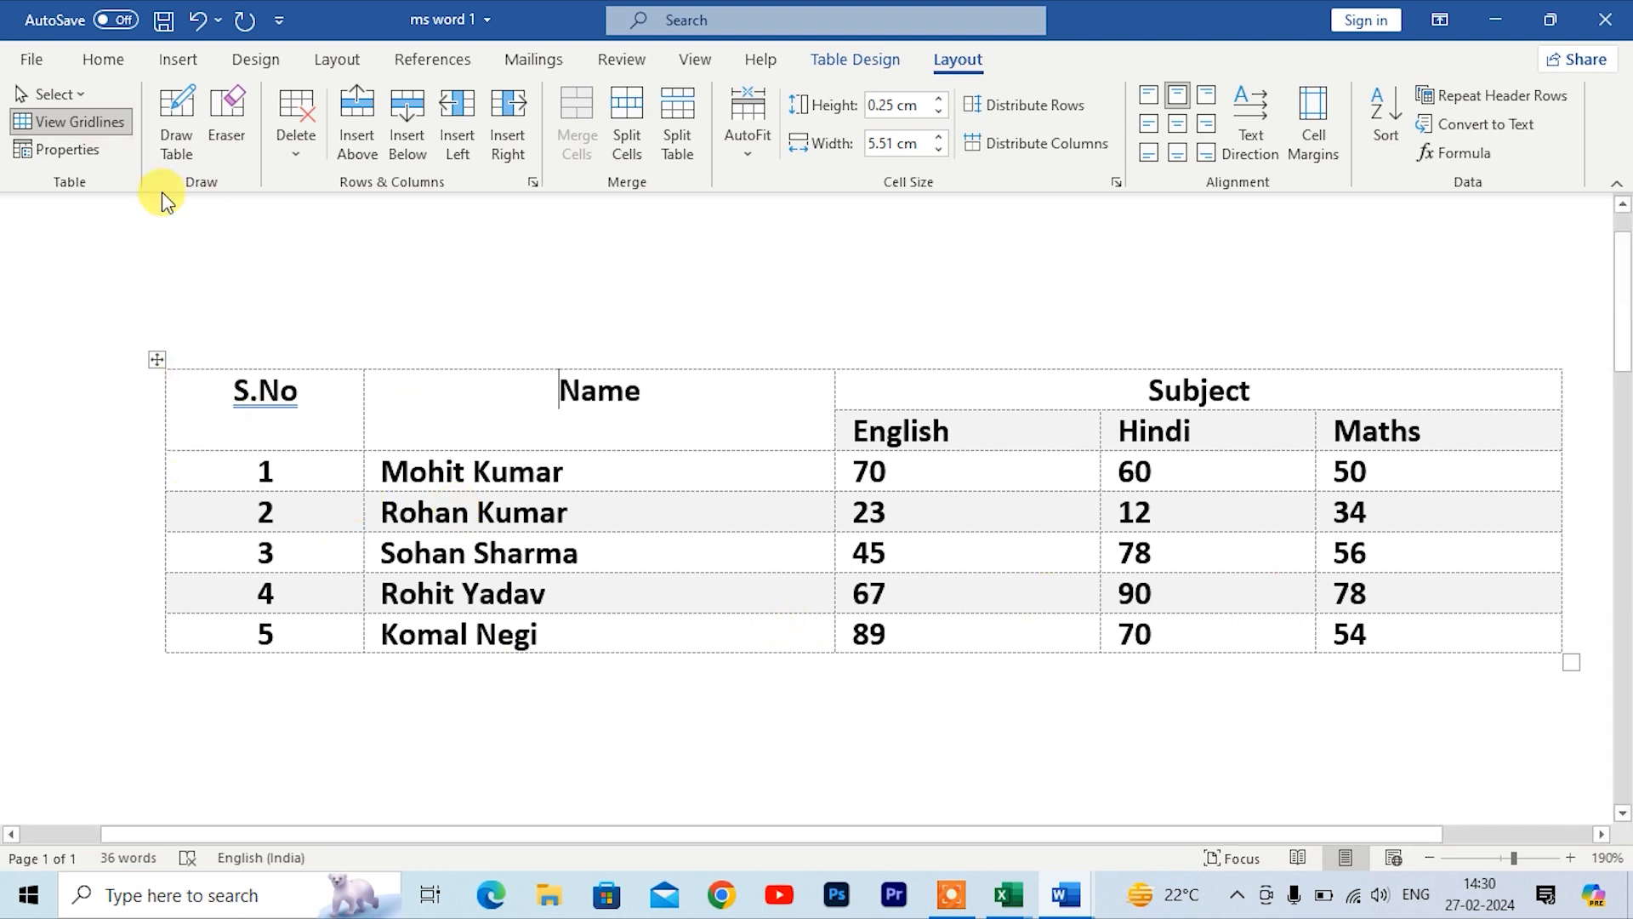
pyautogui.click(71, 126)
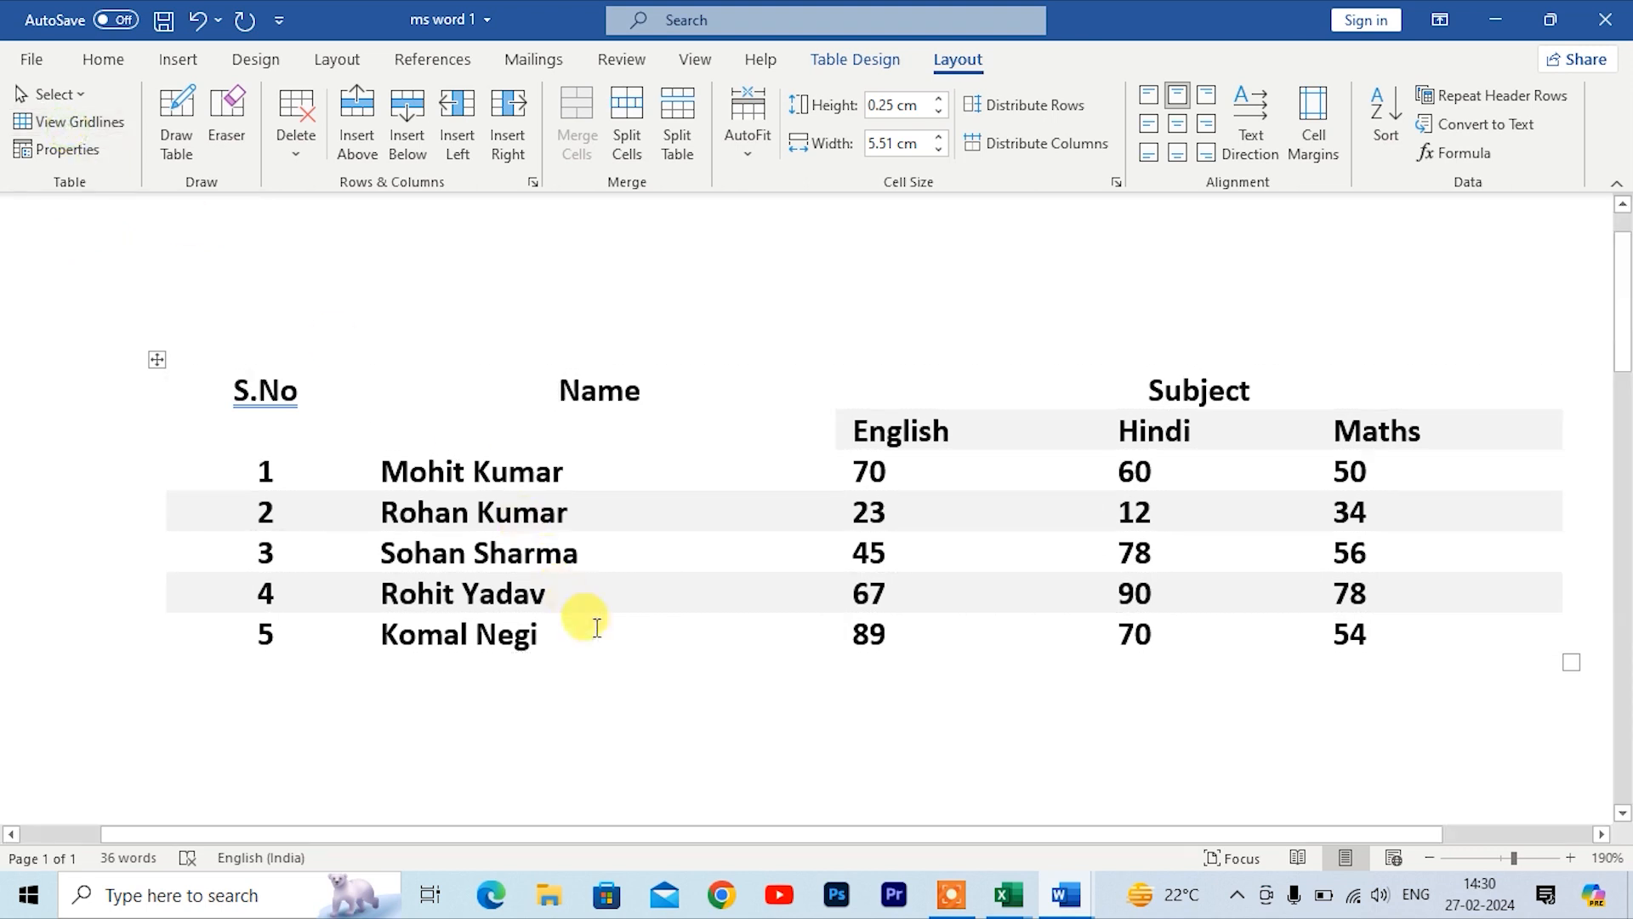
pyautogui.click(79, 125)
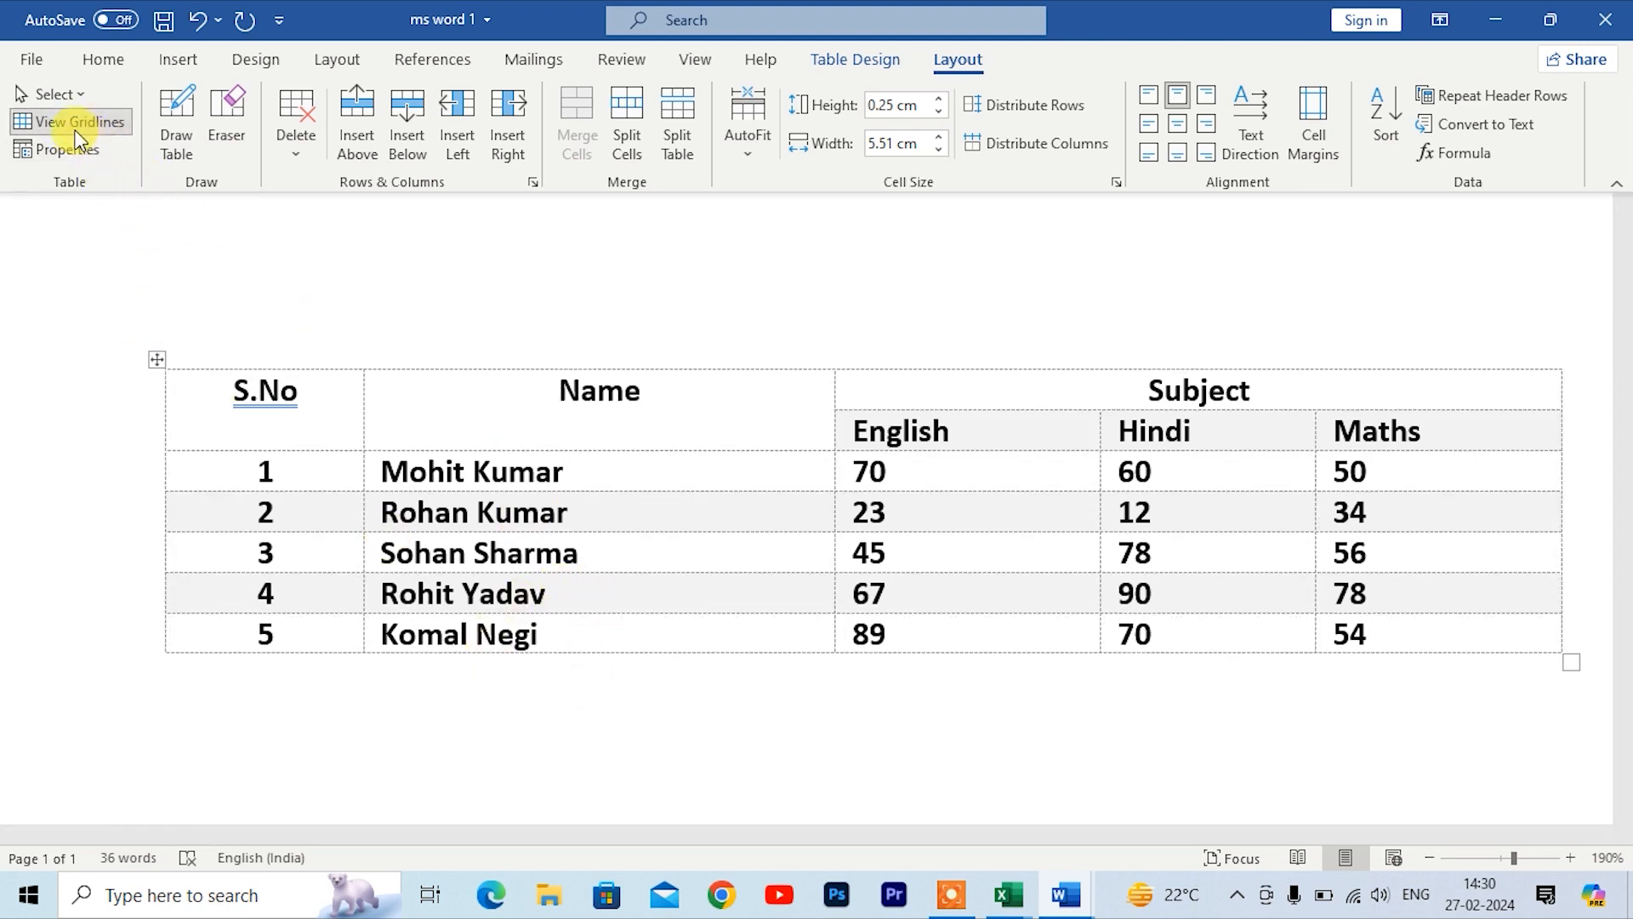
pyautogui.click(77, 127)
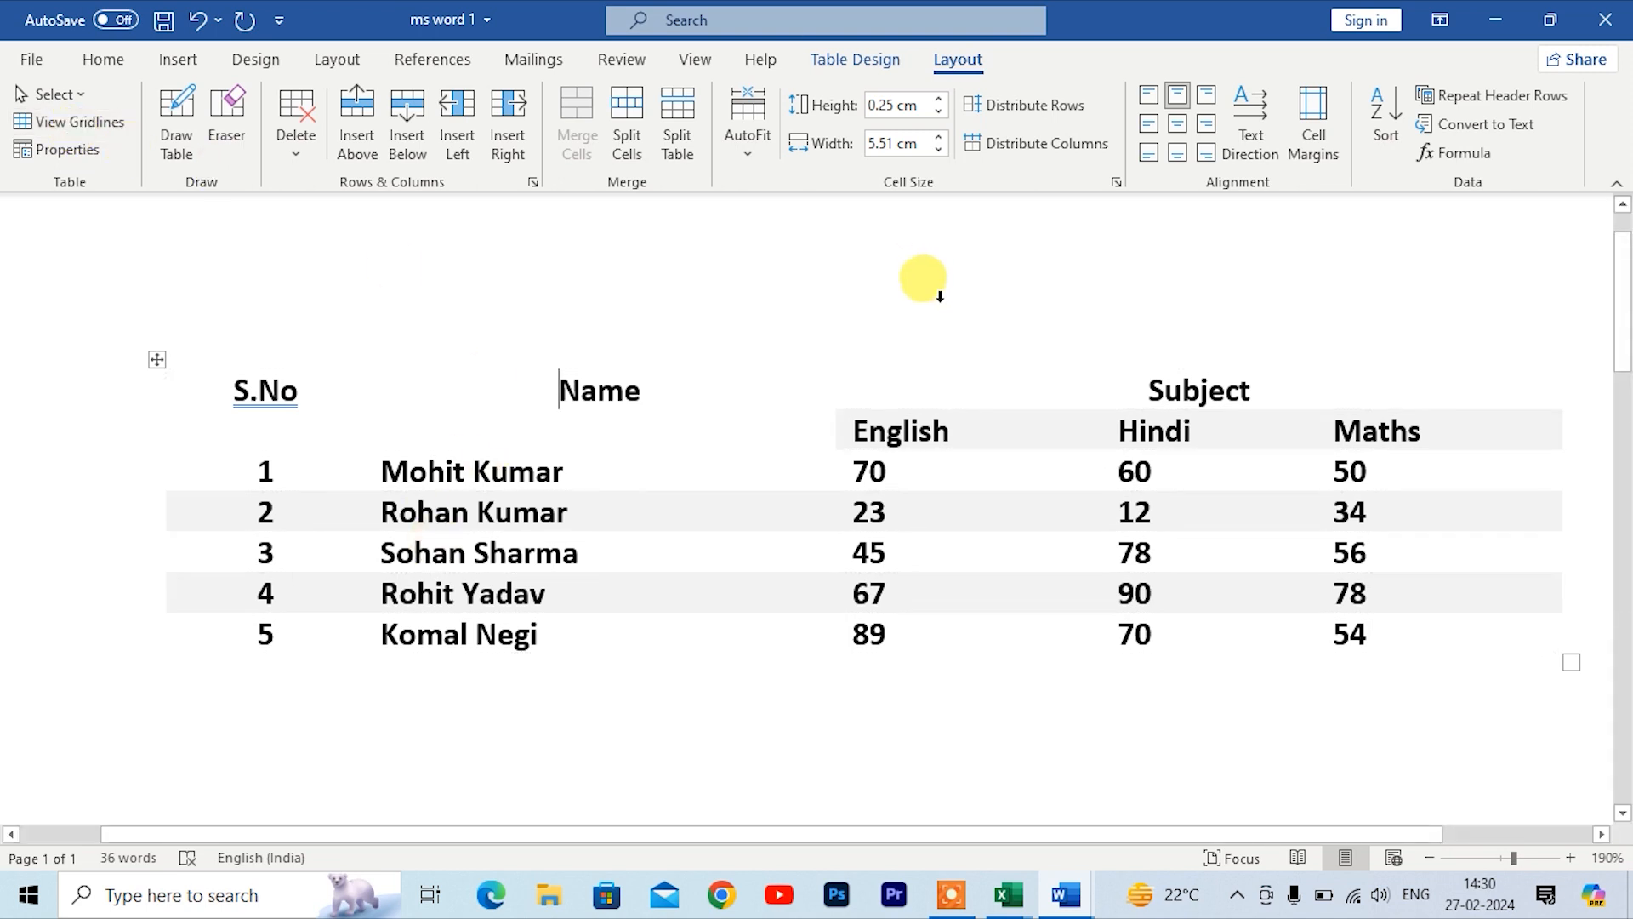
pyautogui.hotkey('ctrl', 'z')
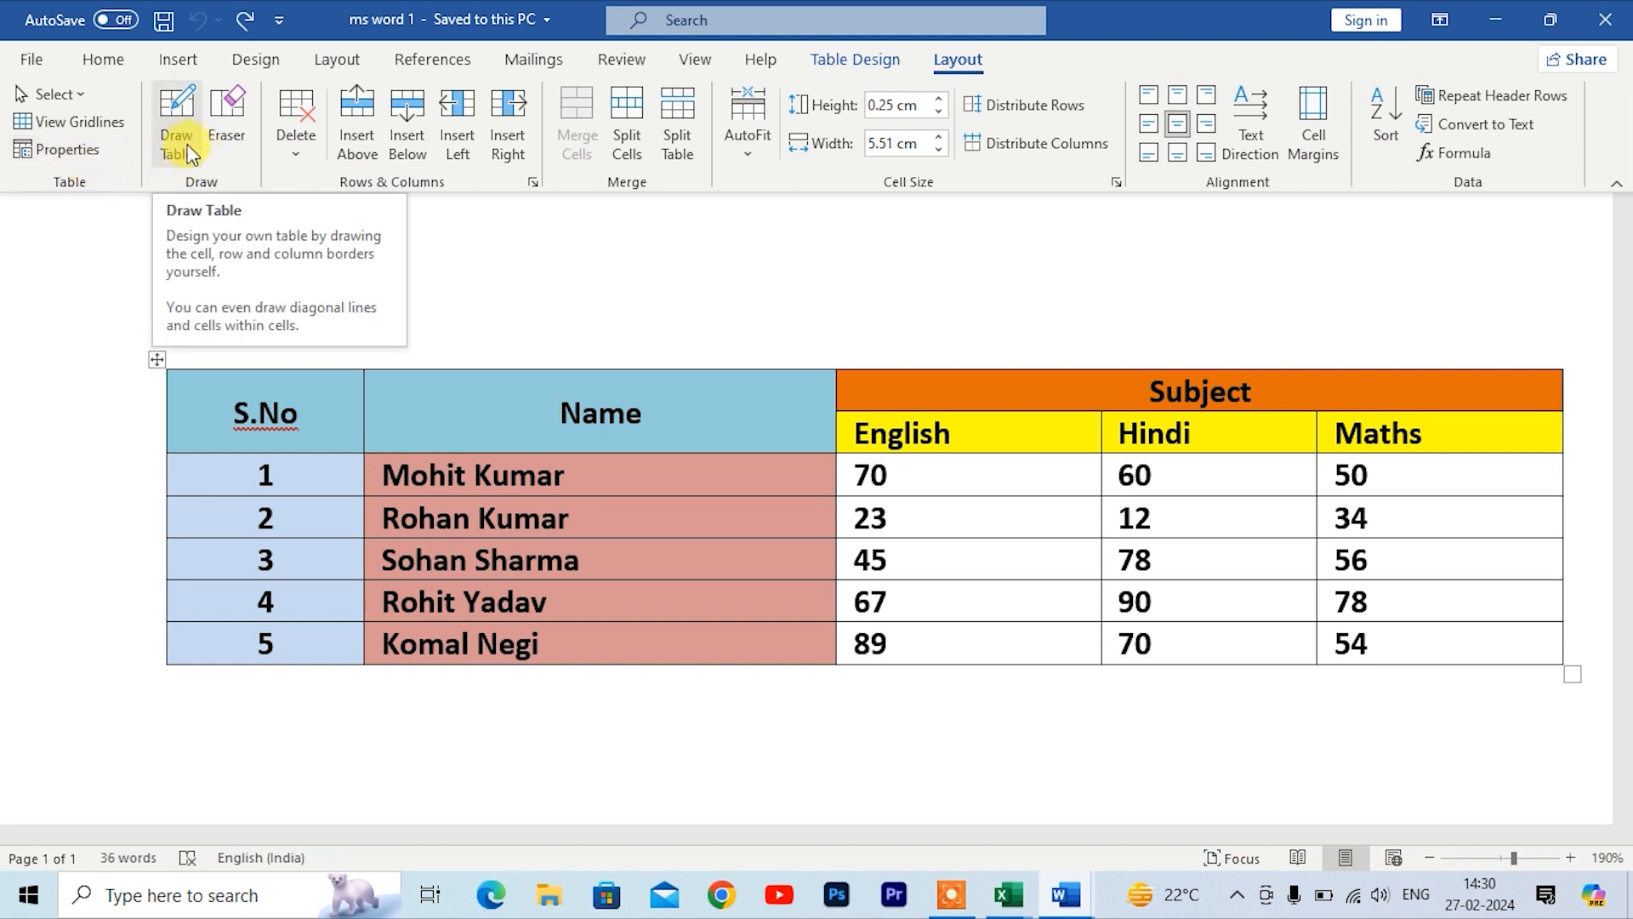
# Step: Draw a narrow single-cell table below the existing table with the Draw Table tool
pyautogui.click(179, 118)
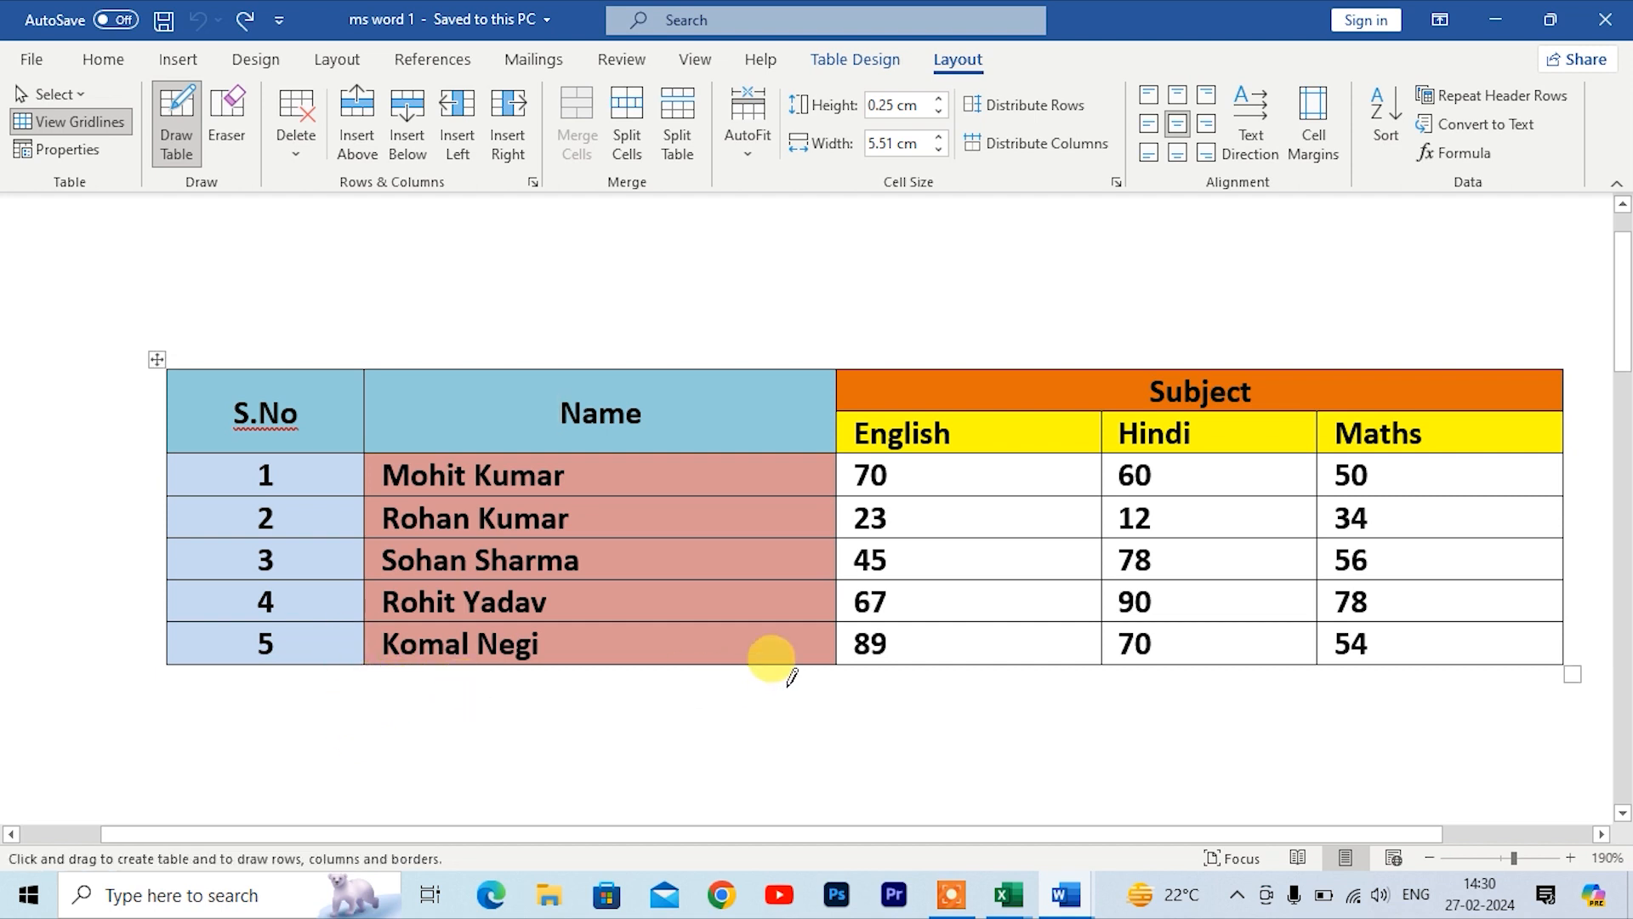
pyautogui.moveTo(824, 672)
pyautogui.mouseDown()
pyautogui.moveTo(831, 755)
pyautogui.moveTo(871, 822)
pyautogui.mouseUp()
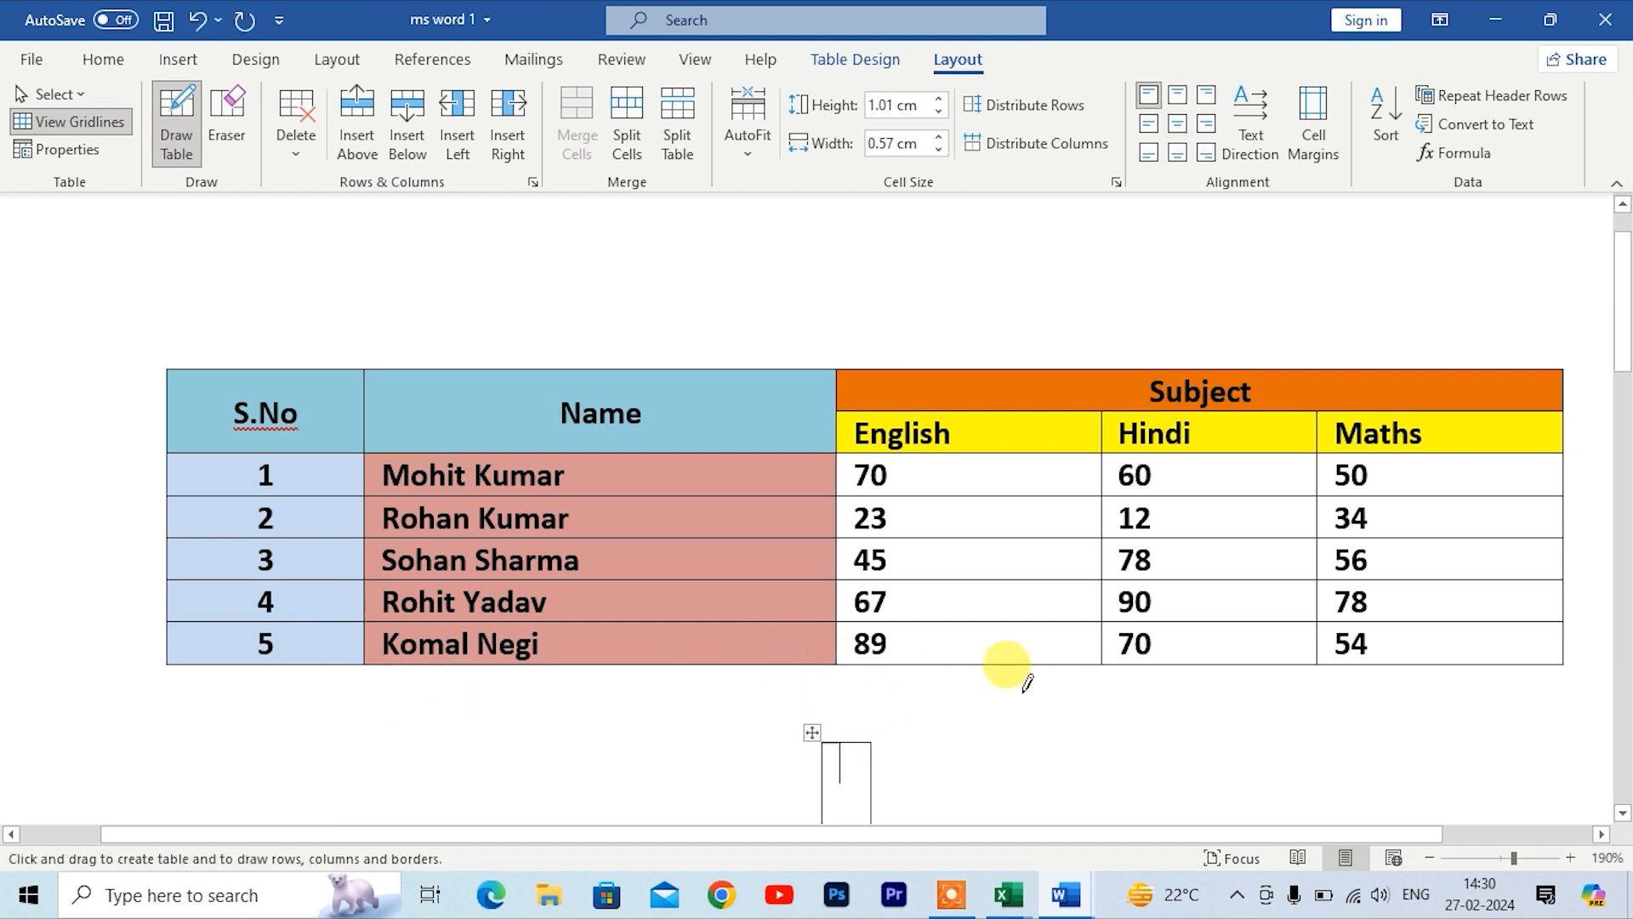
pyautogui.scroll(-2, 876, 784)
# Step: Draw row dividers inside the new table and a larger enclosing cell around it
pyautogui.moveTo(829, 635); pyautogui.dragTo(893, 635)
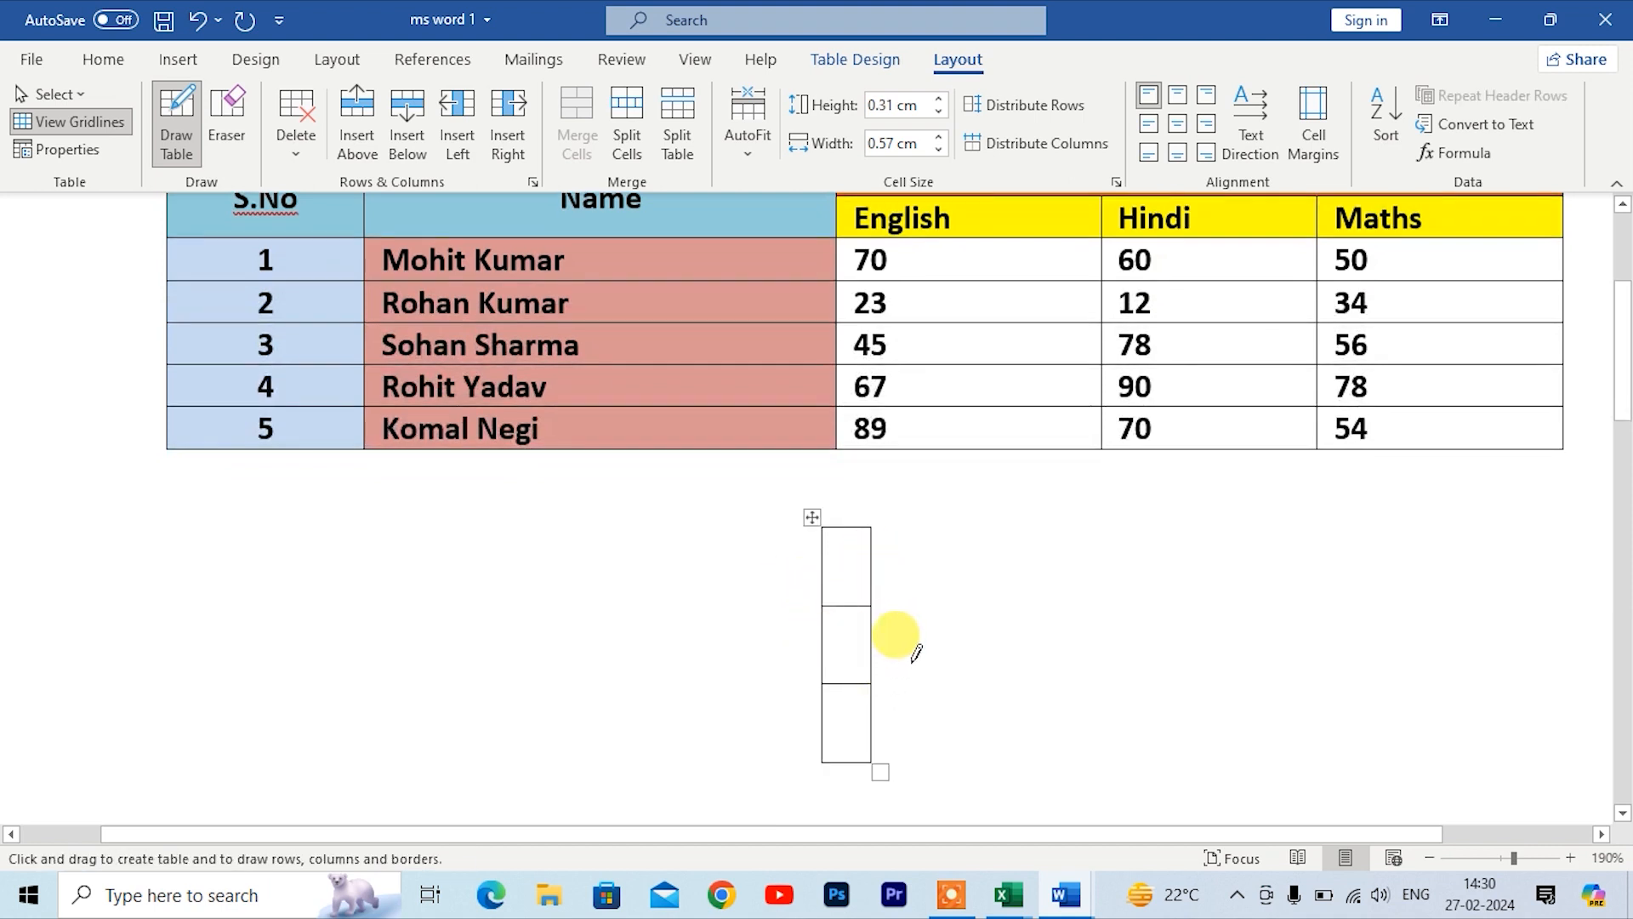
pyautogui.moveTo(766, 503)
pyautogui.mouseDown()
pyautogui.moveTo(906, 680)
pyautogui.moveTo(919, 757)
pyautogui.moveTo(893, 749)
pyautogui.mouseUp()
pyautogui.press('Escape')
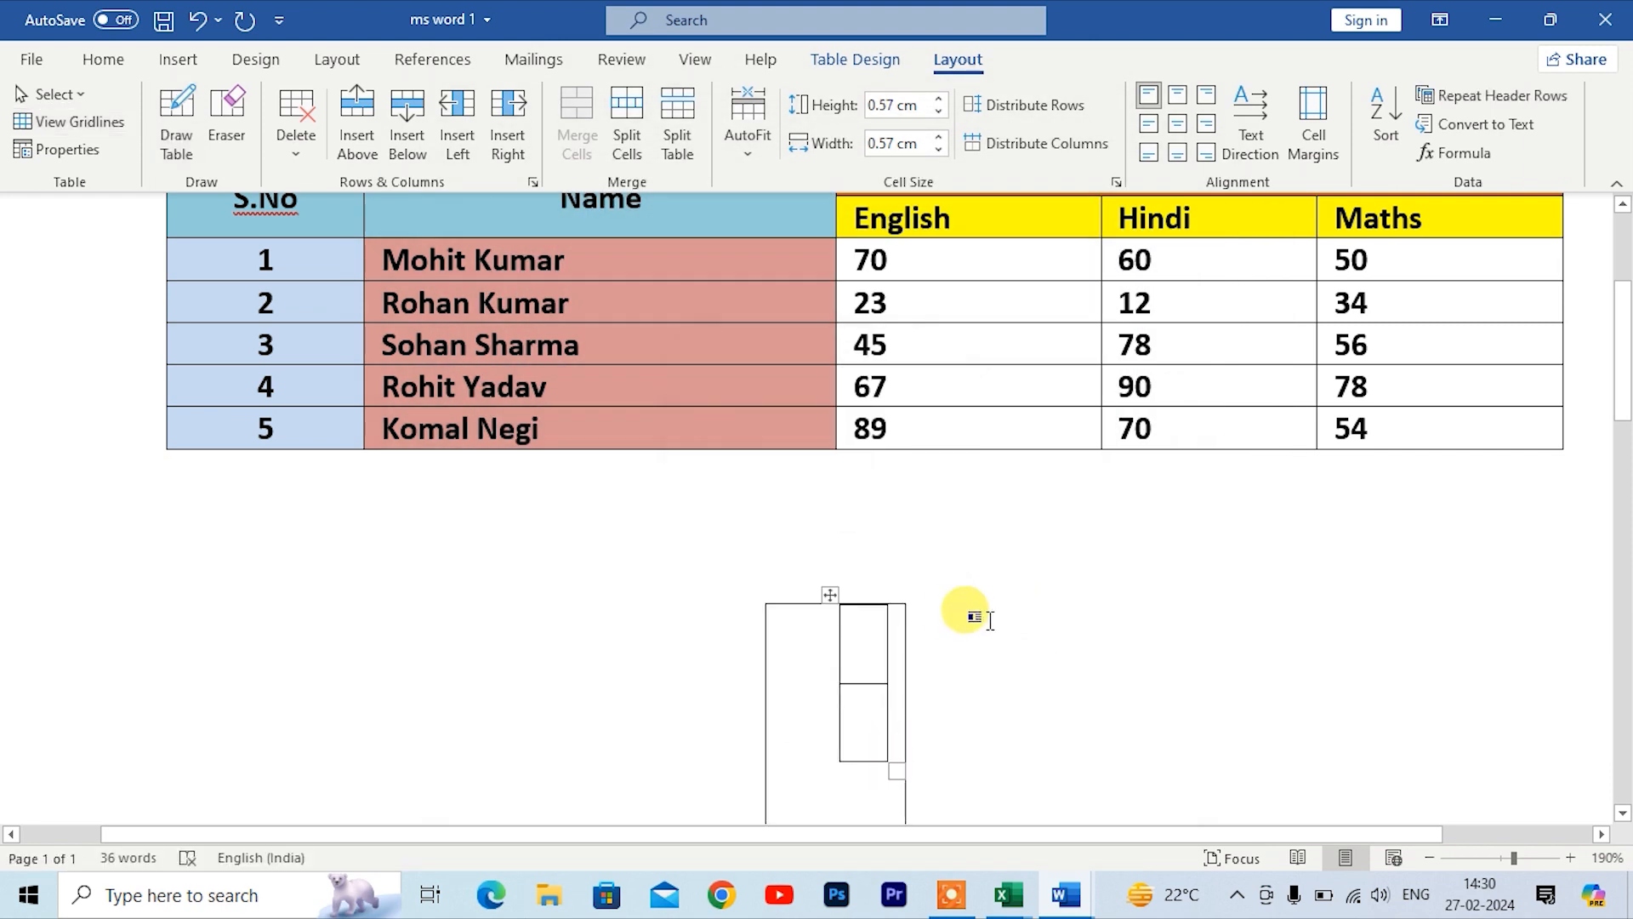
# Step: Erase the row dividers and the top and right borders of the narrow inner cell with the Eraser
pyautogui.click(986, 620)
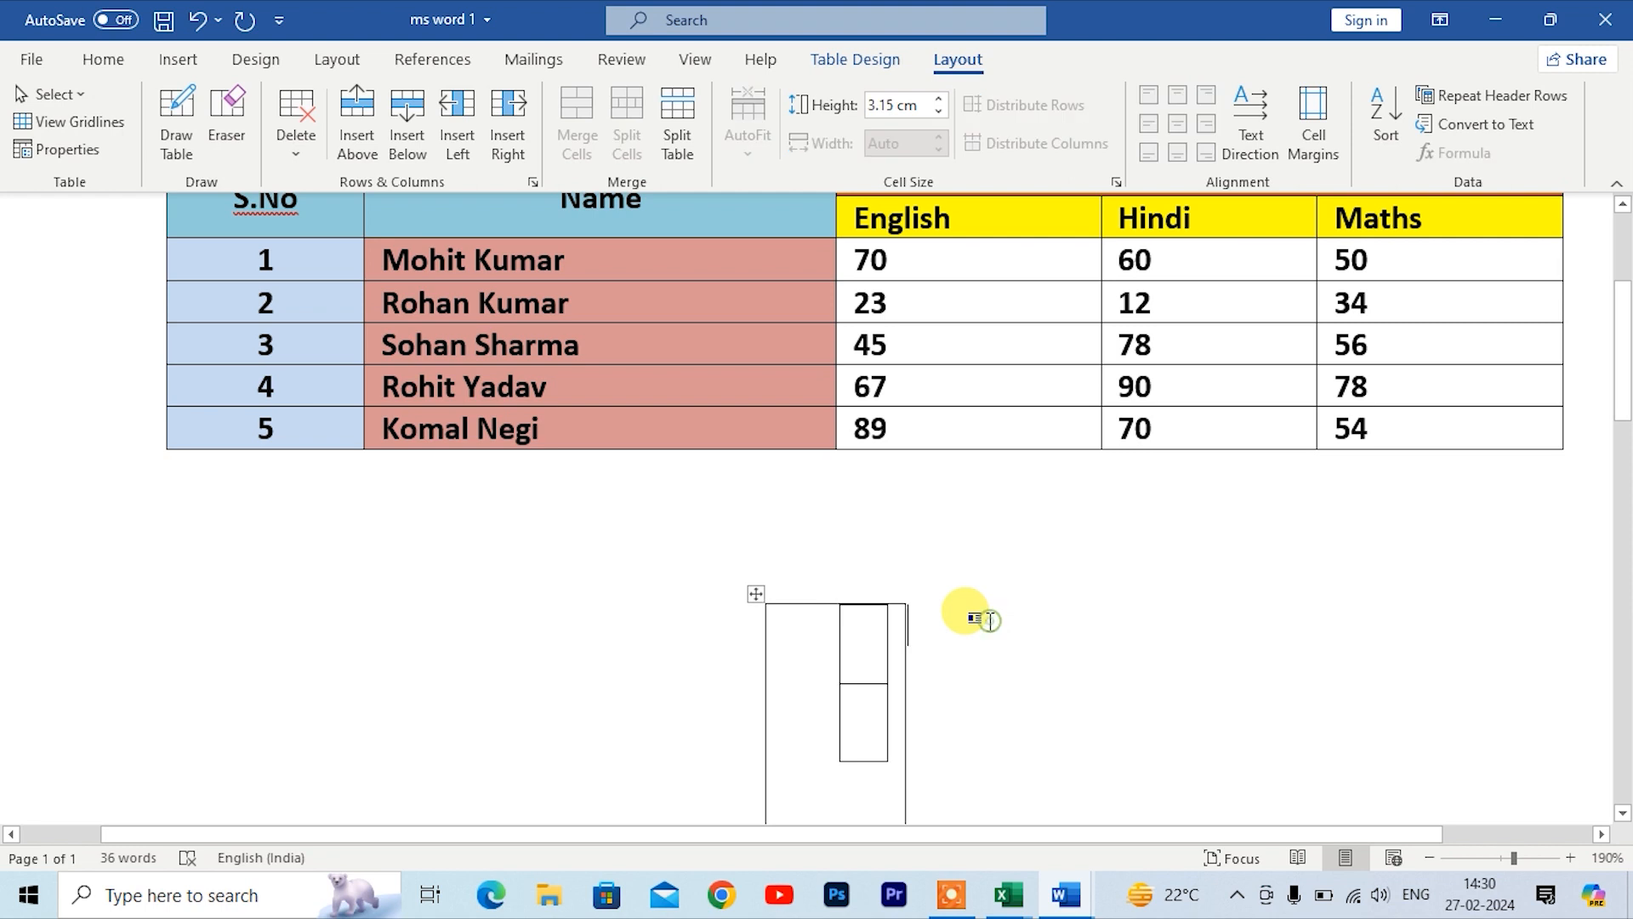
pyautogui.scroll(4, 562, 551)
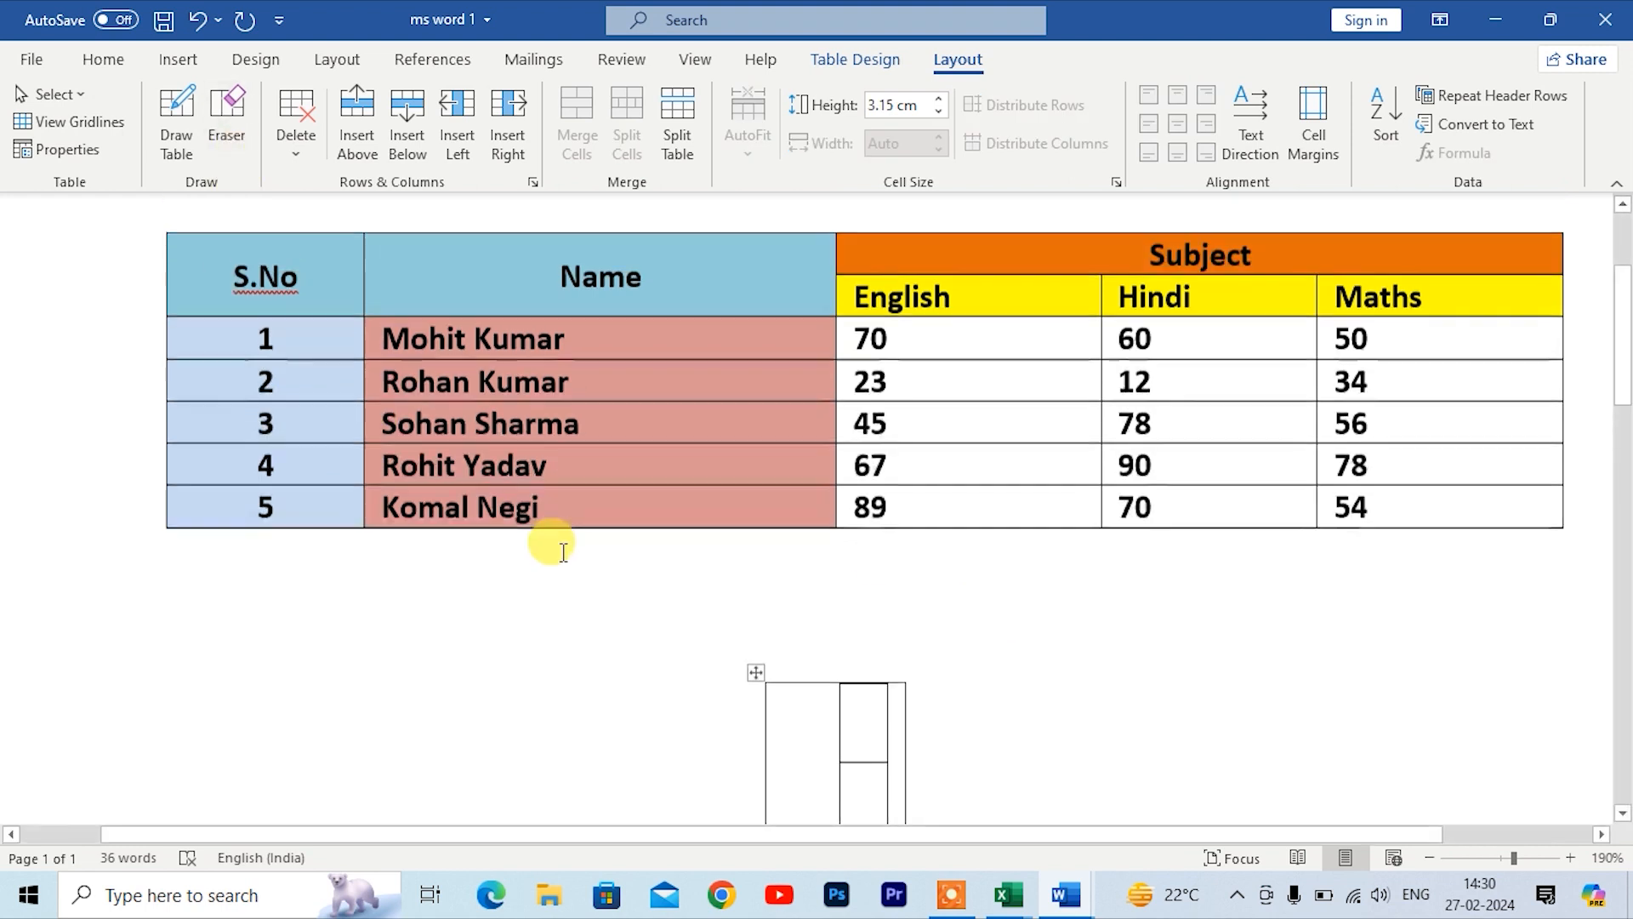
pyautogui.scroll(-4, 910, 742)
pyautogui.click(979, 683)
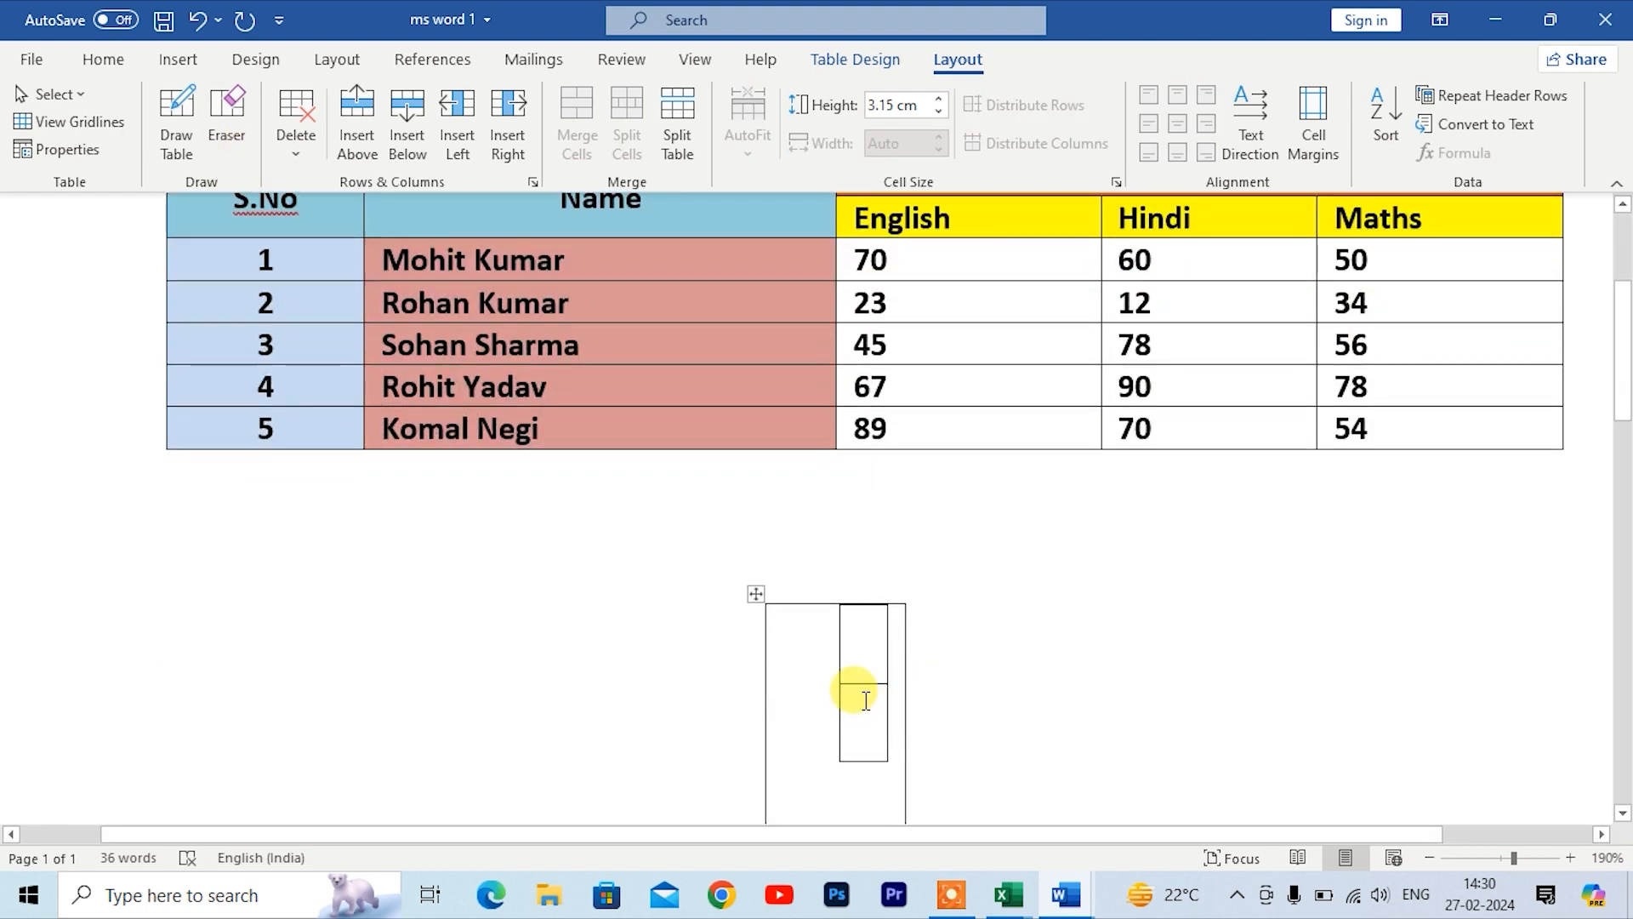
pyautogui.click(226, 115)
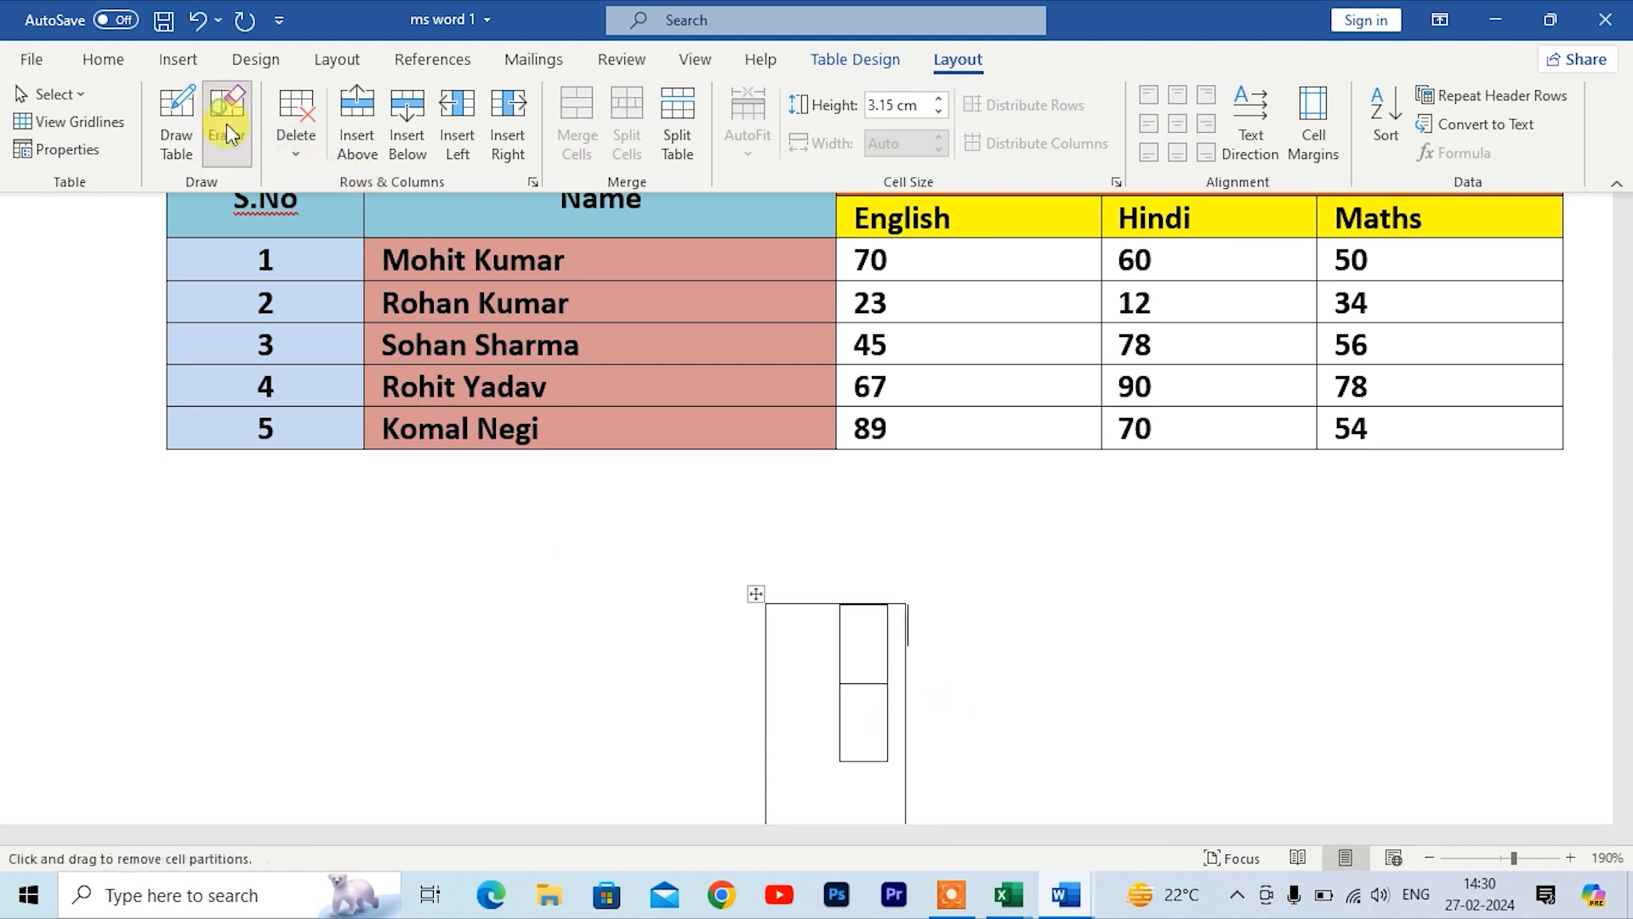
pyautogui.click(865, 678)
pyautogui.click(868, 607)
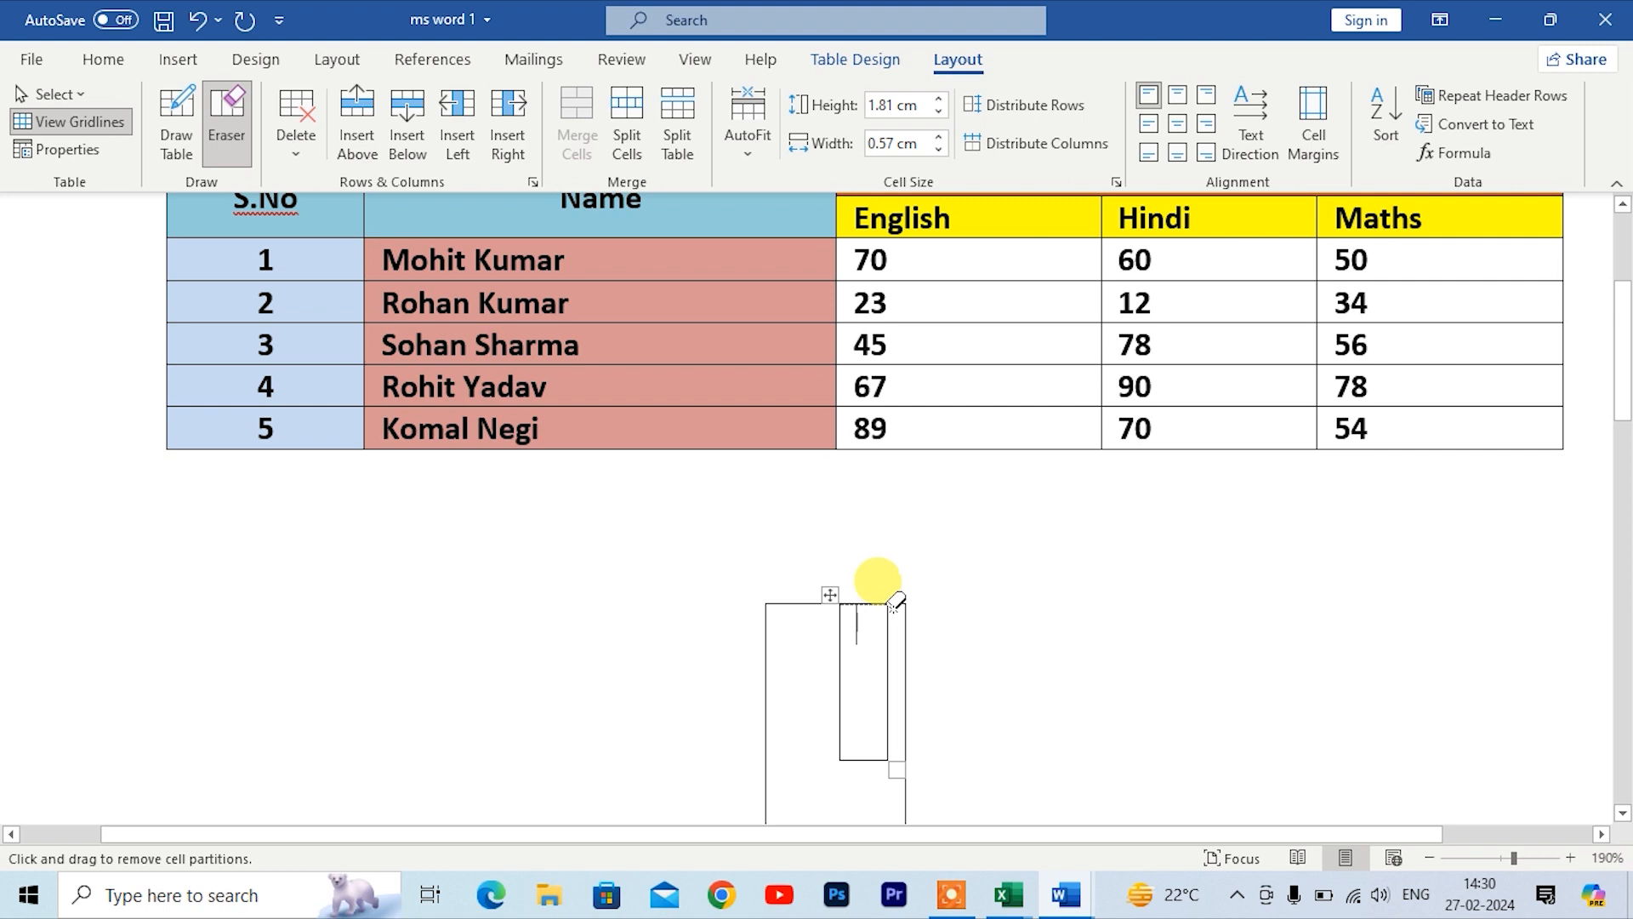
pyautogui.moveTo(908, 605)
pyautogui.mouseDown()
pyautogui.moveTo(900, 731)
pyautogui.moveTo(857, 757)
pyautogui.mouseUp()
pyautogui.press('Escape')
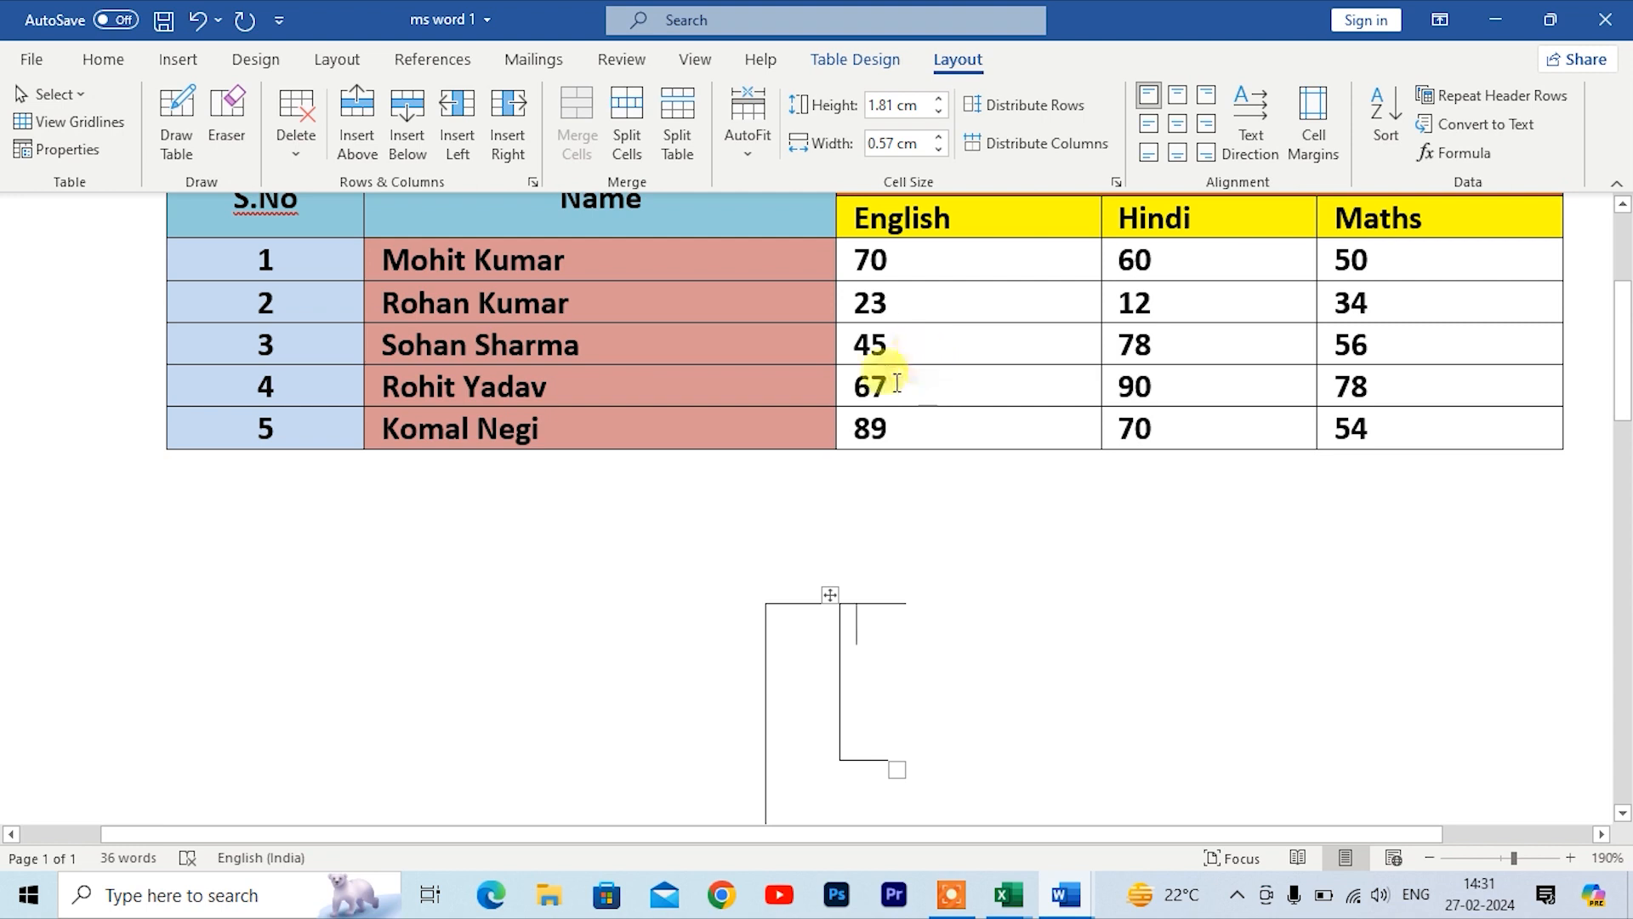
# Step: Erase the enclosing cell's left border and a top border segment, then hide the table gridlines
pyautogui.click(235, 128)
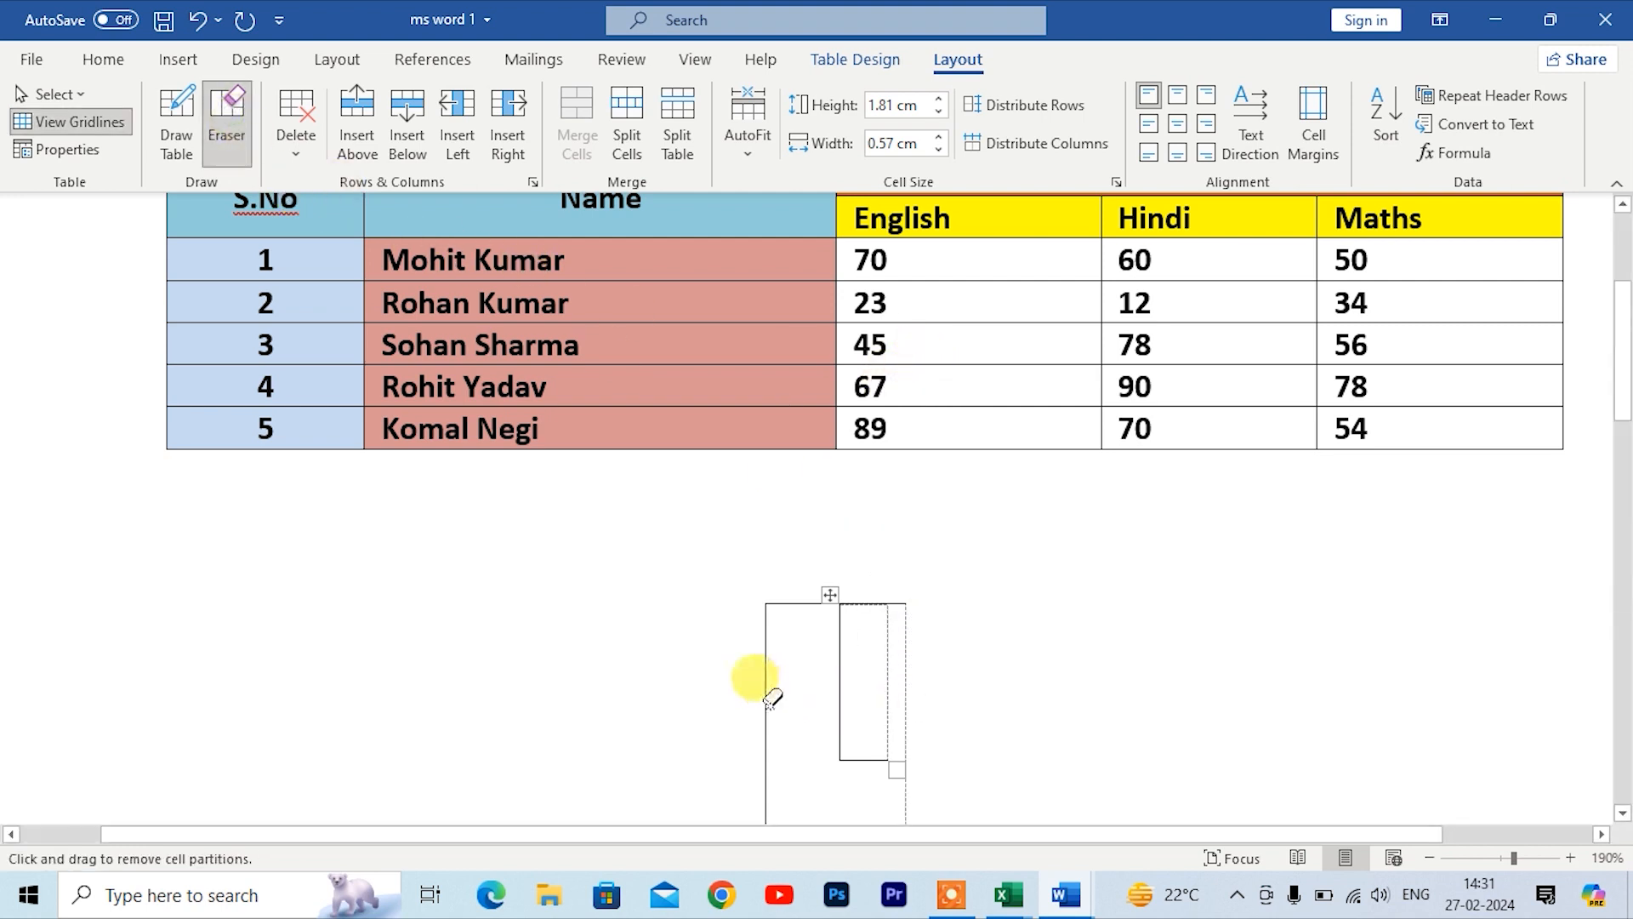
pyautogui.moveTo(764, 693)
pyautogui.mouseDown()
pyautogui.moveTo(819, 633)
pyautogui.moveTo(850, 633)
pyautogui.moveTo(862, 745)
pyautogui.mouseUp()
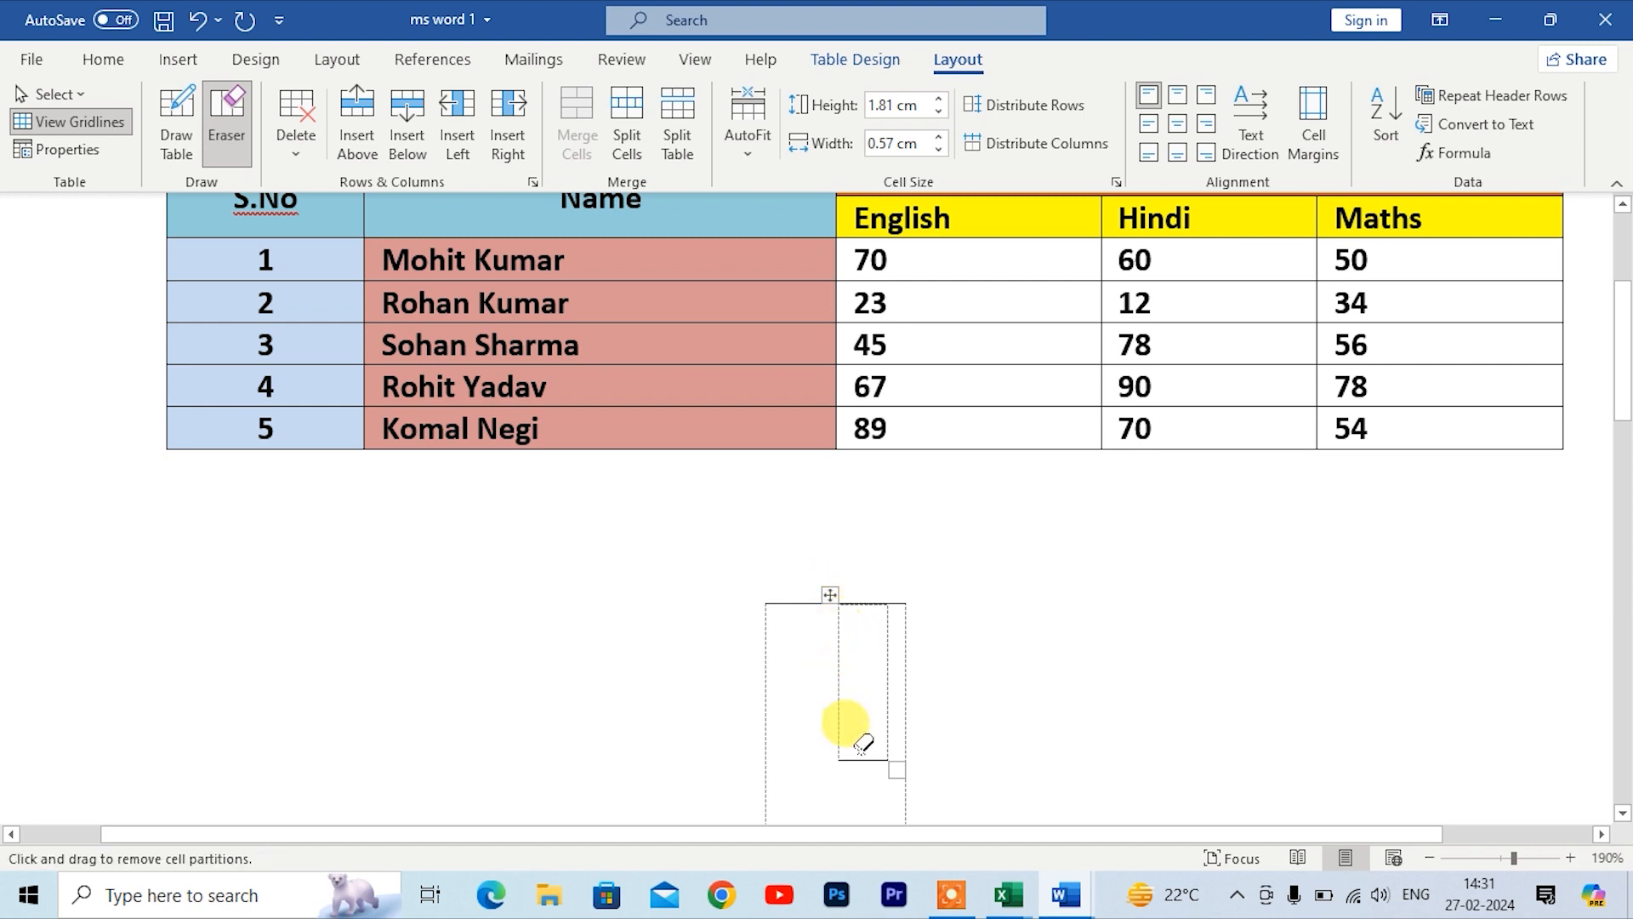
pyautogui.click(902, 606)
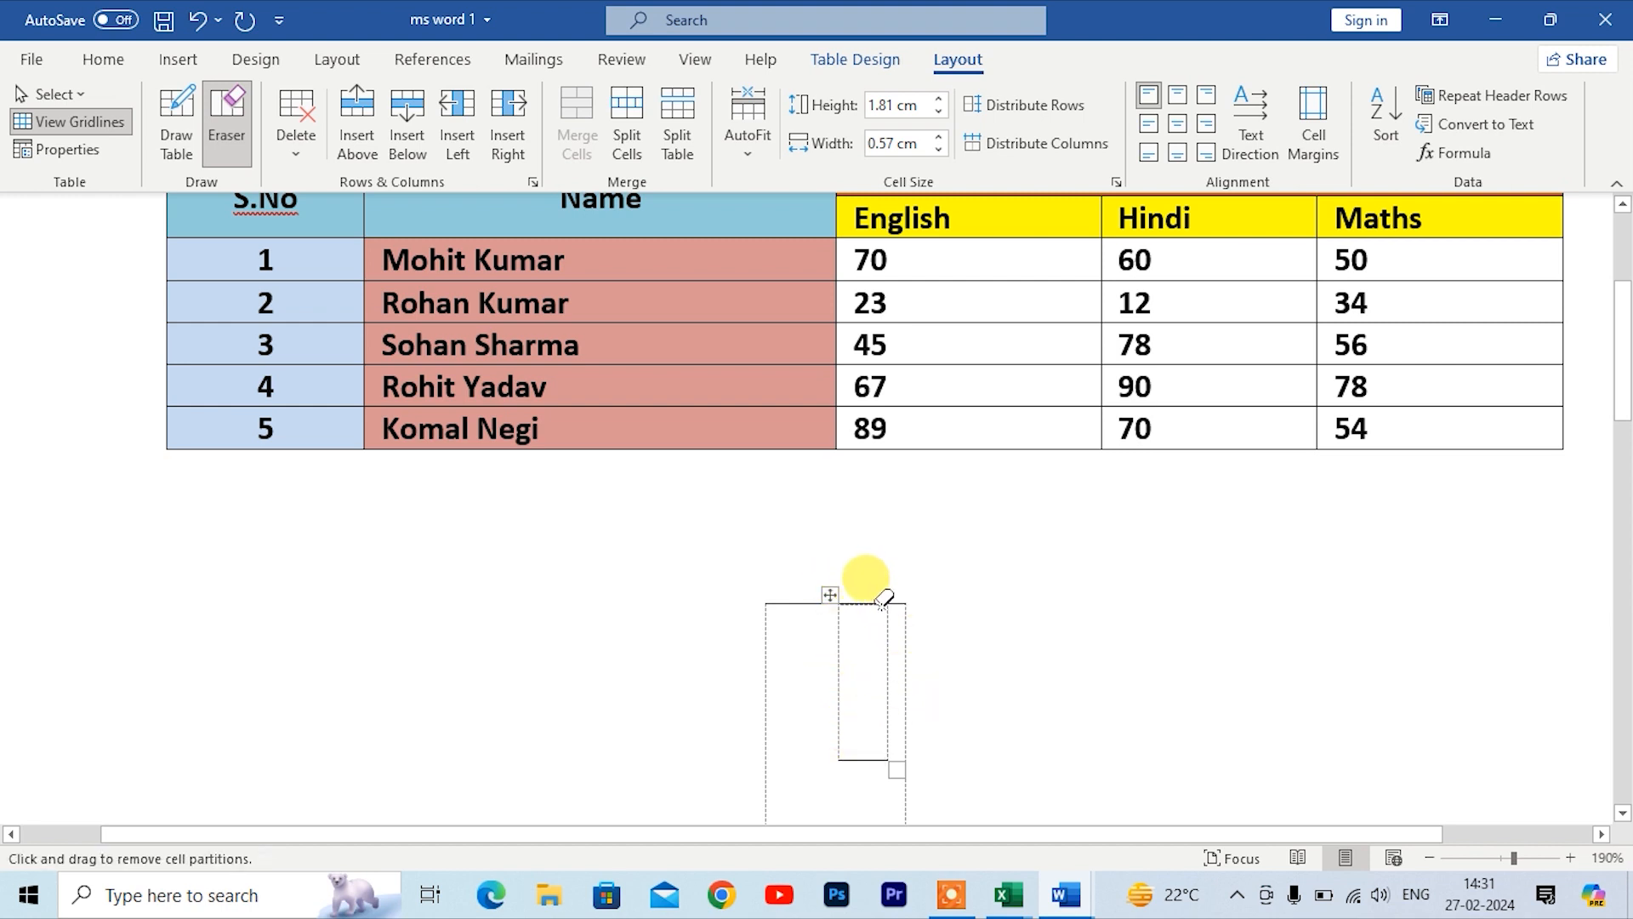
pyautogui.click(92, 134)
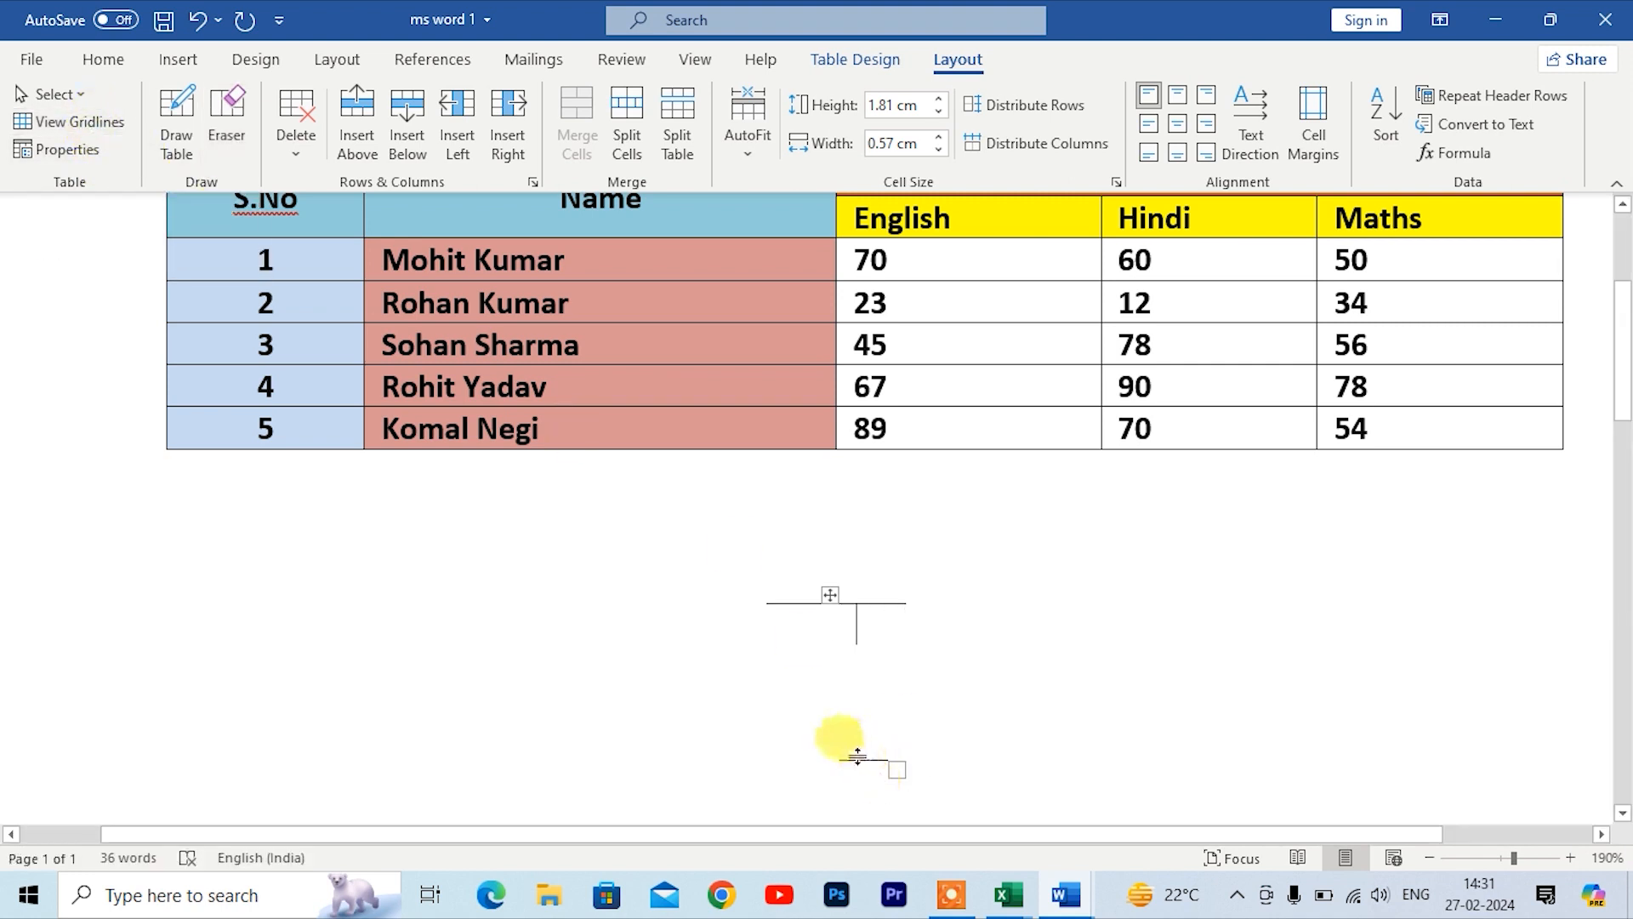
# Step: Erase the remaining top-left border segment of the drawn table with the Eraser
pyautogui.click(226, 127)
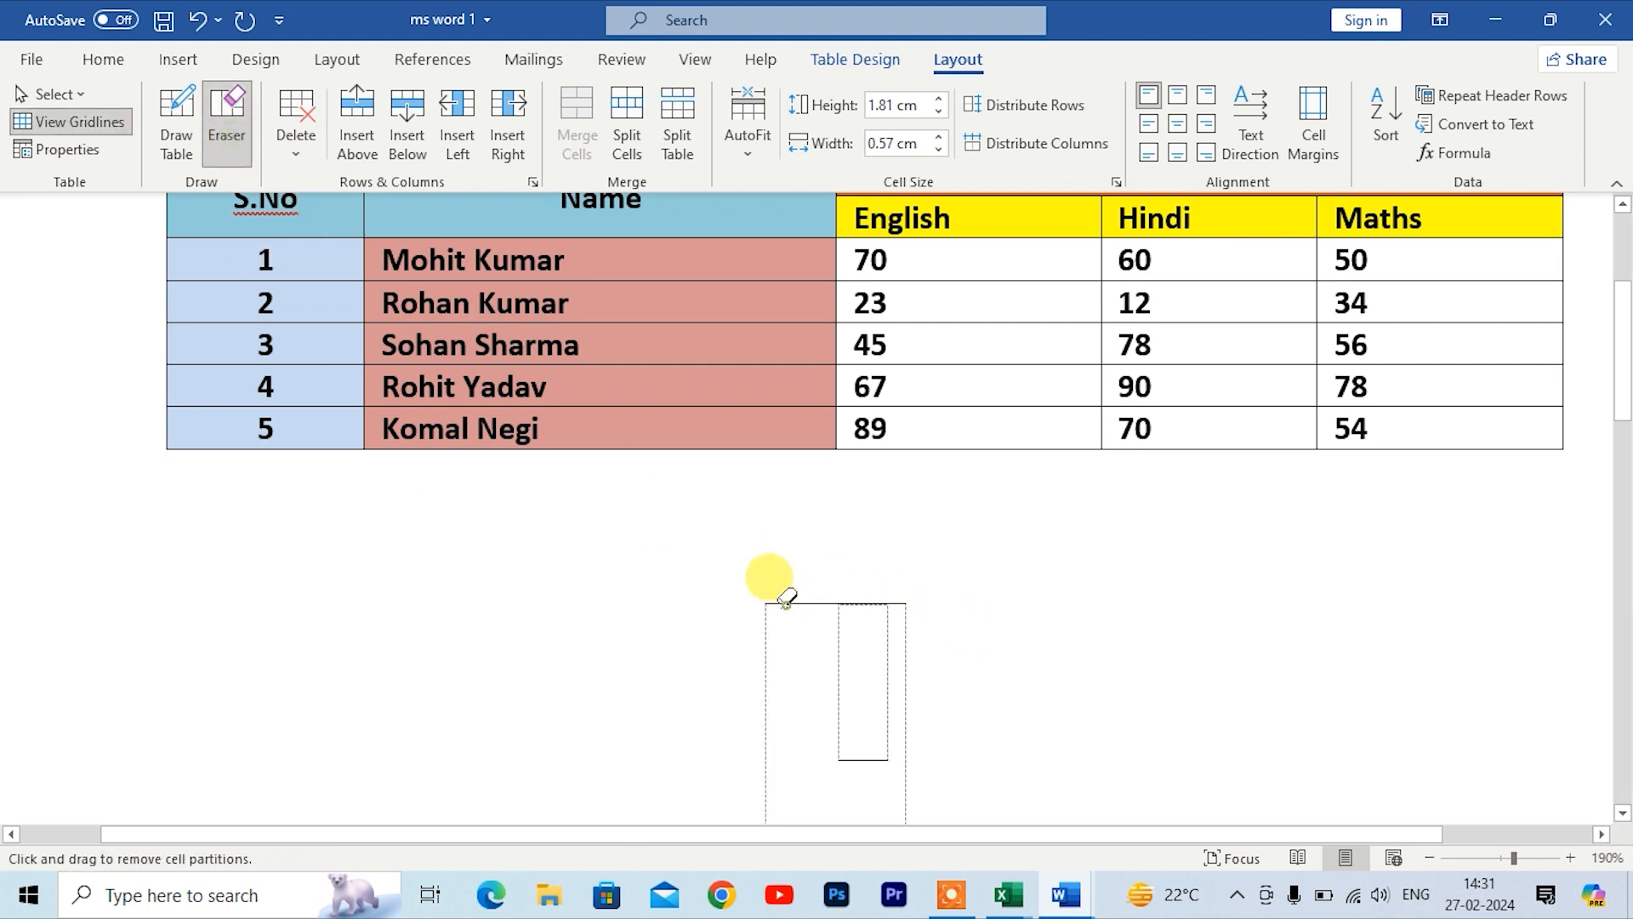
pyautogui.click(786, 602)
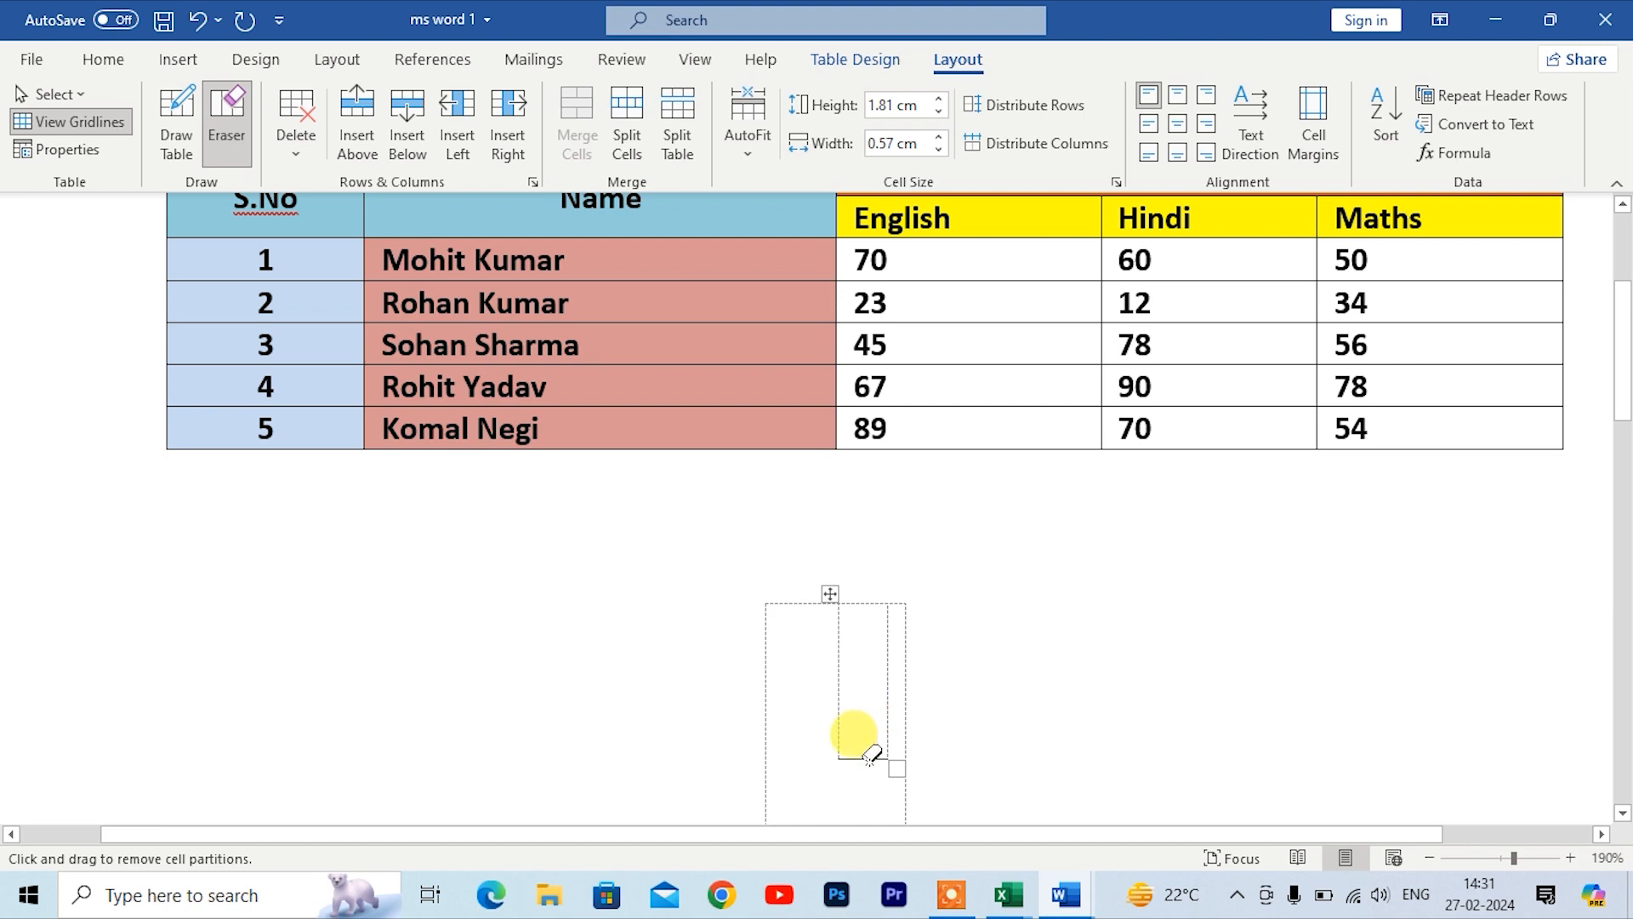
pyautogui.click(238, 155)
pyautogui.click(245, 142)
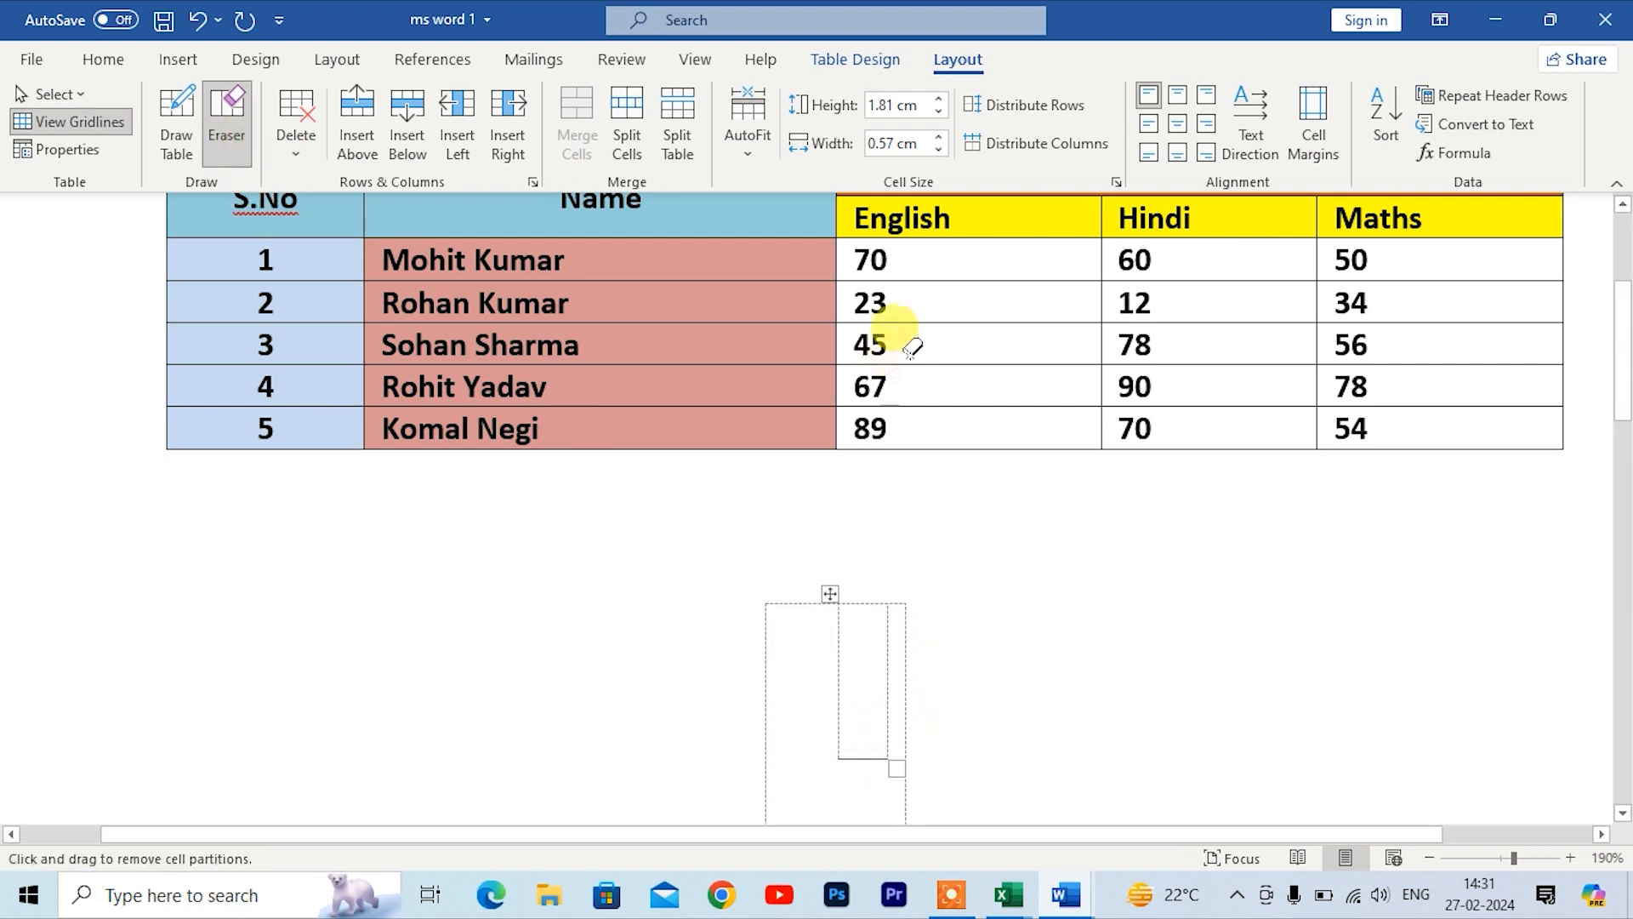
# Step: Erase several cell borders in the Name and English columns of the main table, then undo all those erasures
pyautogui.scroll(3, 896, 372)
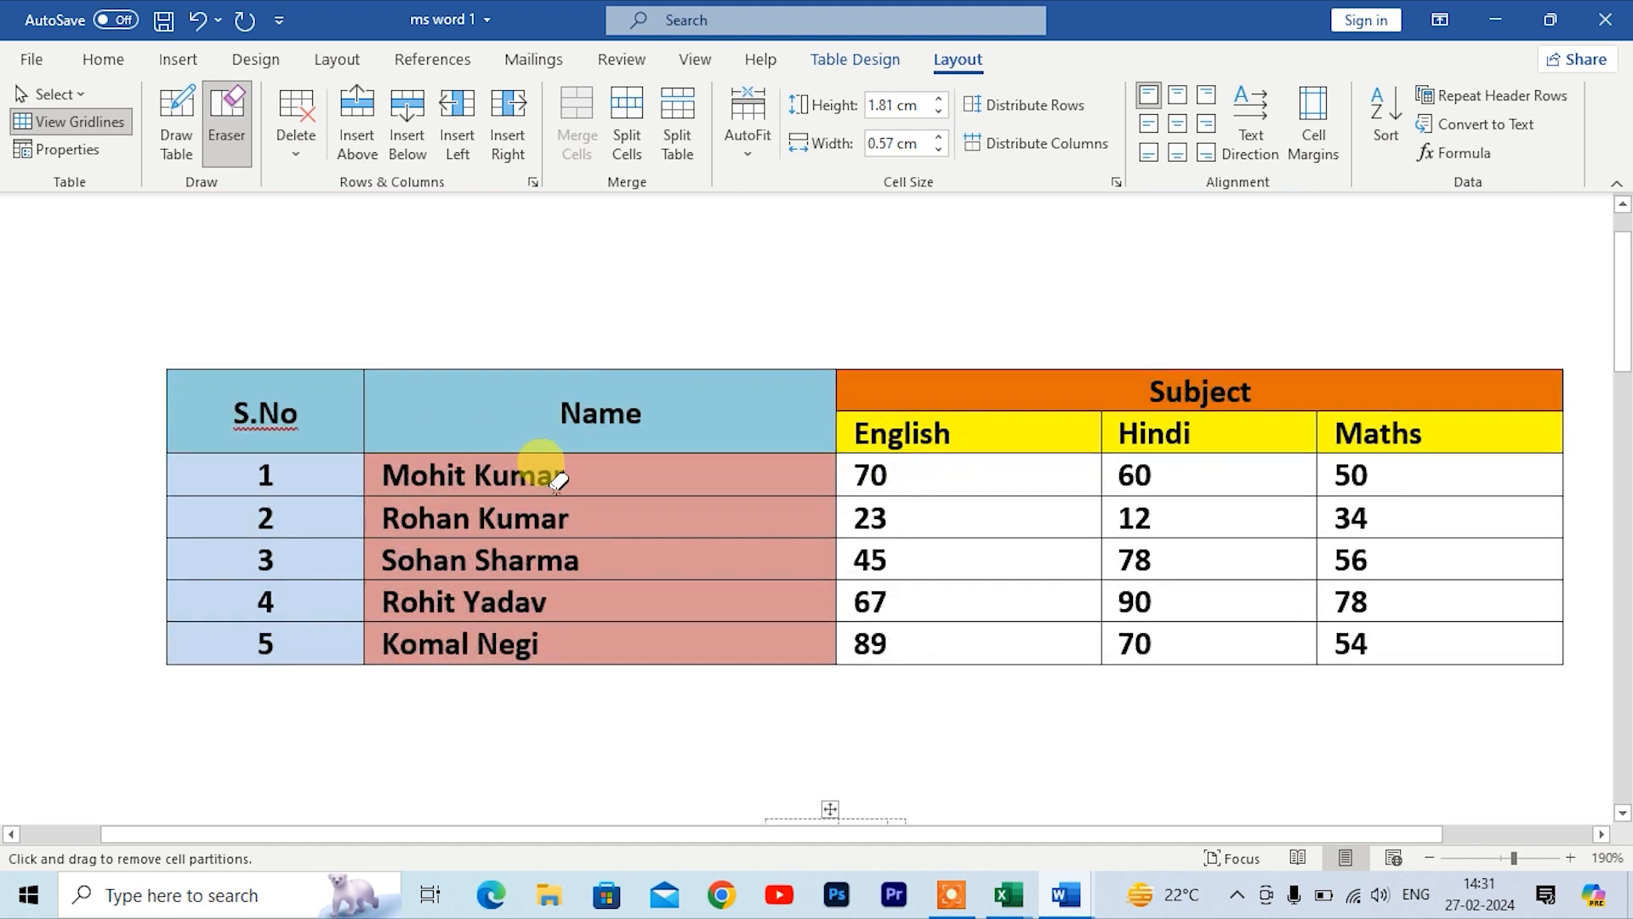
pyautogui.click(557, 493)
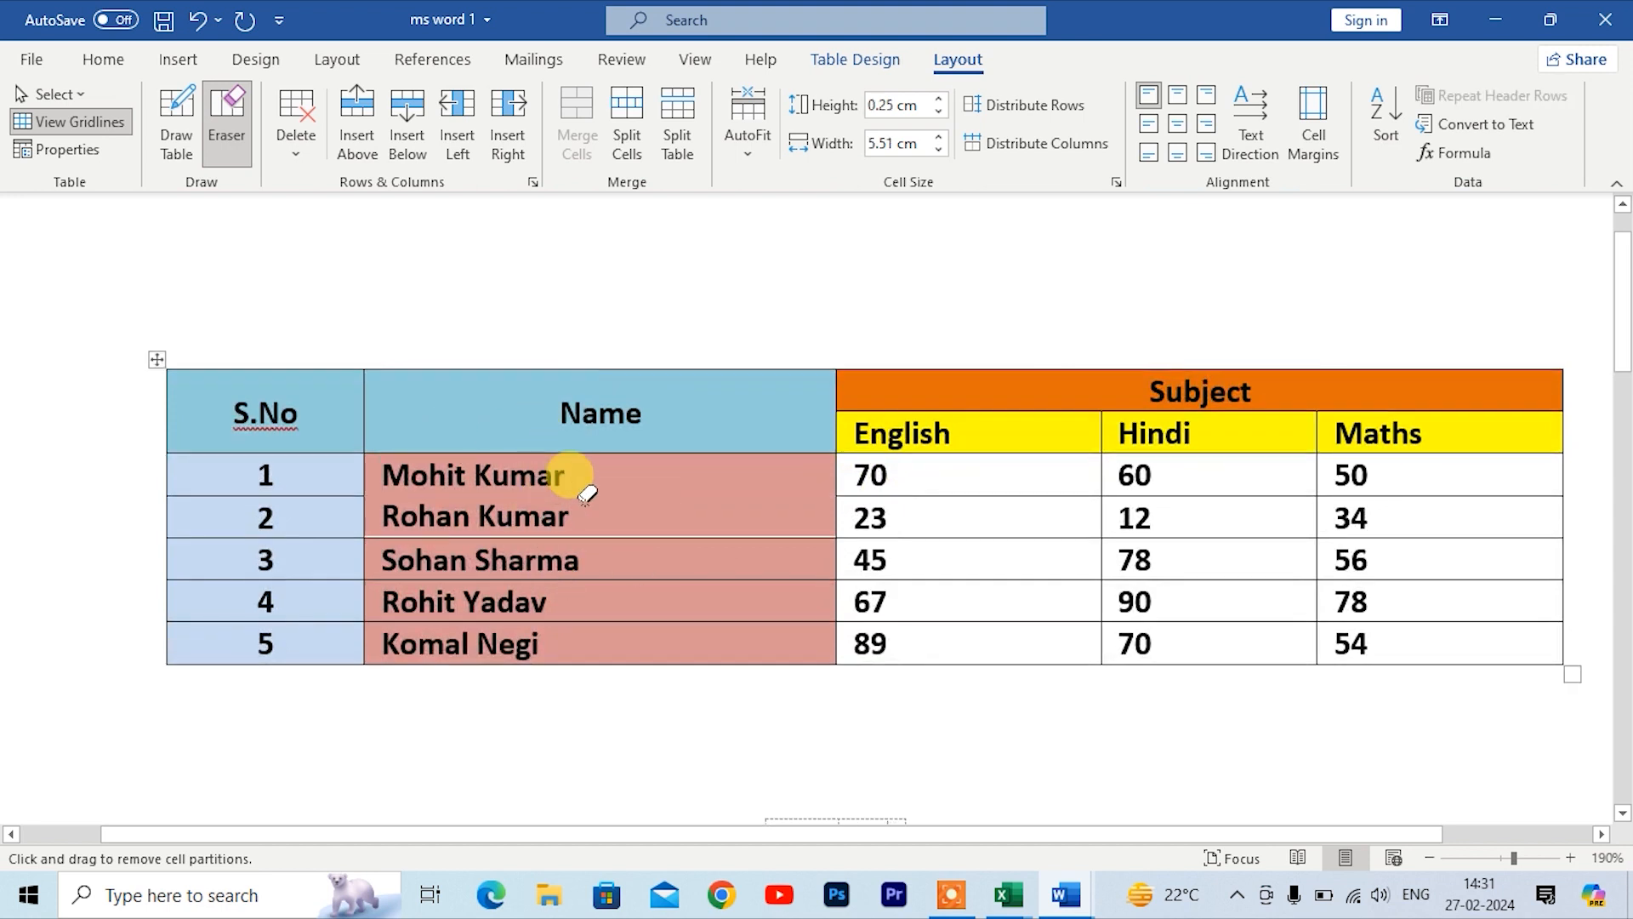
pyautogui.click(672, 579)
pyautogui.click(587, 622)
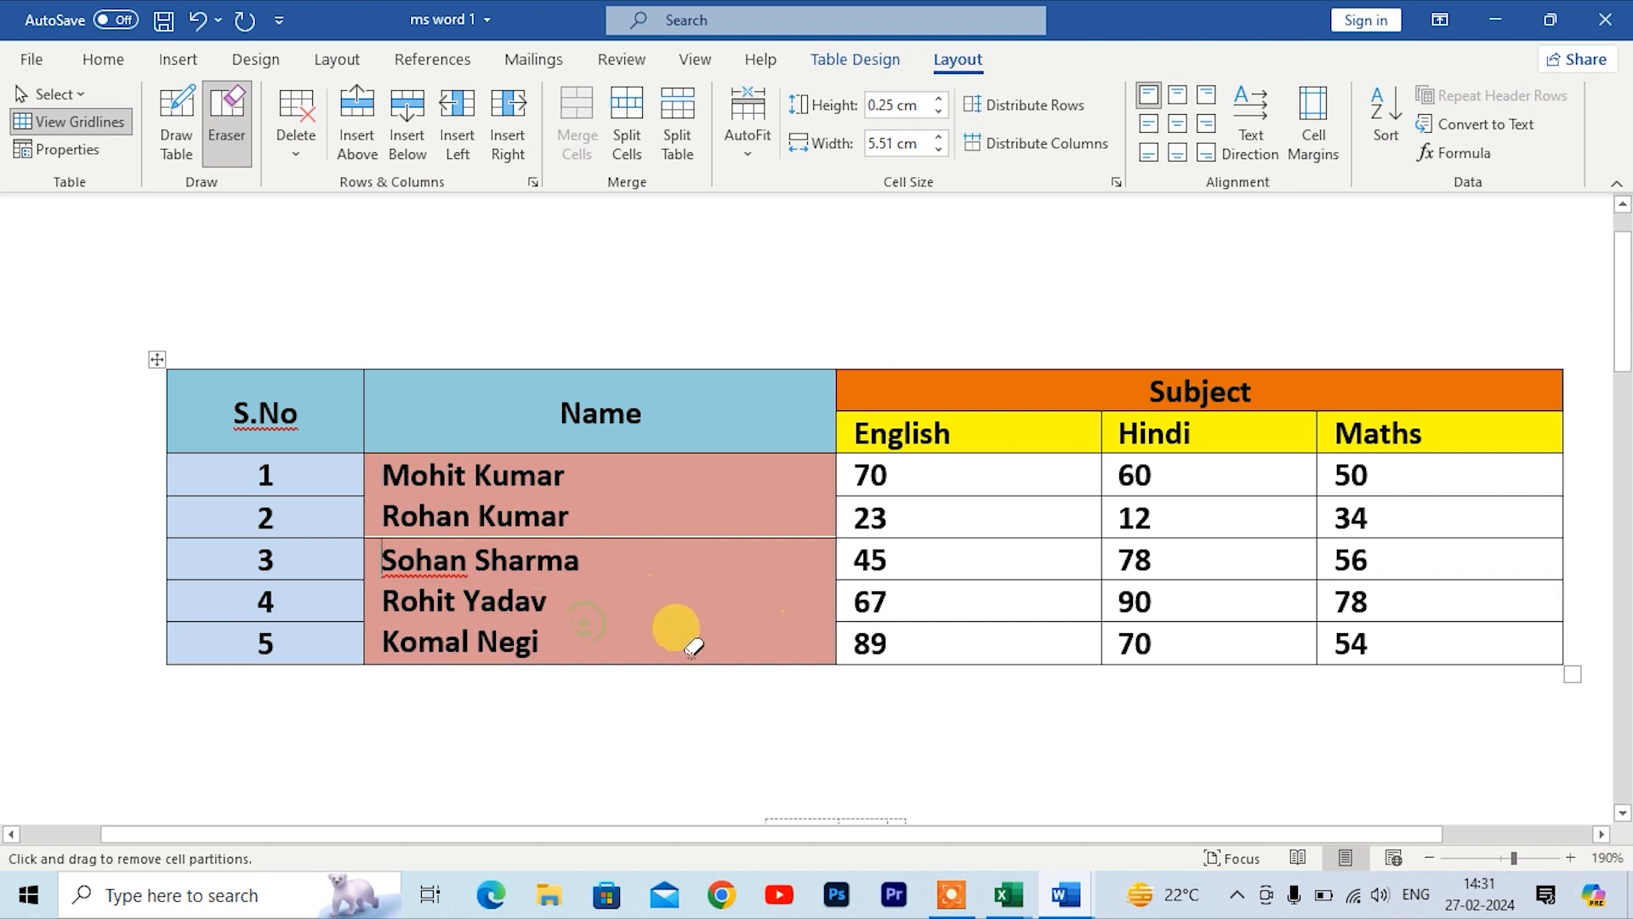
pyautogui.click(933, 616)
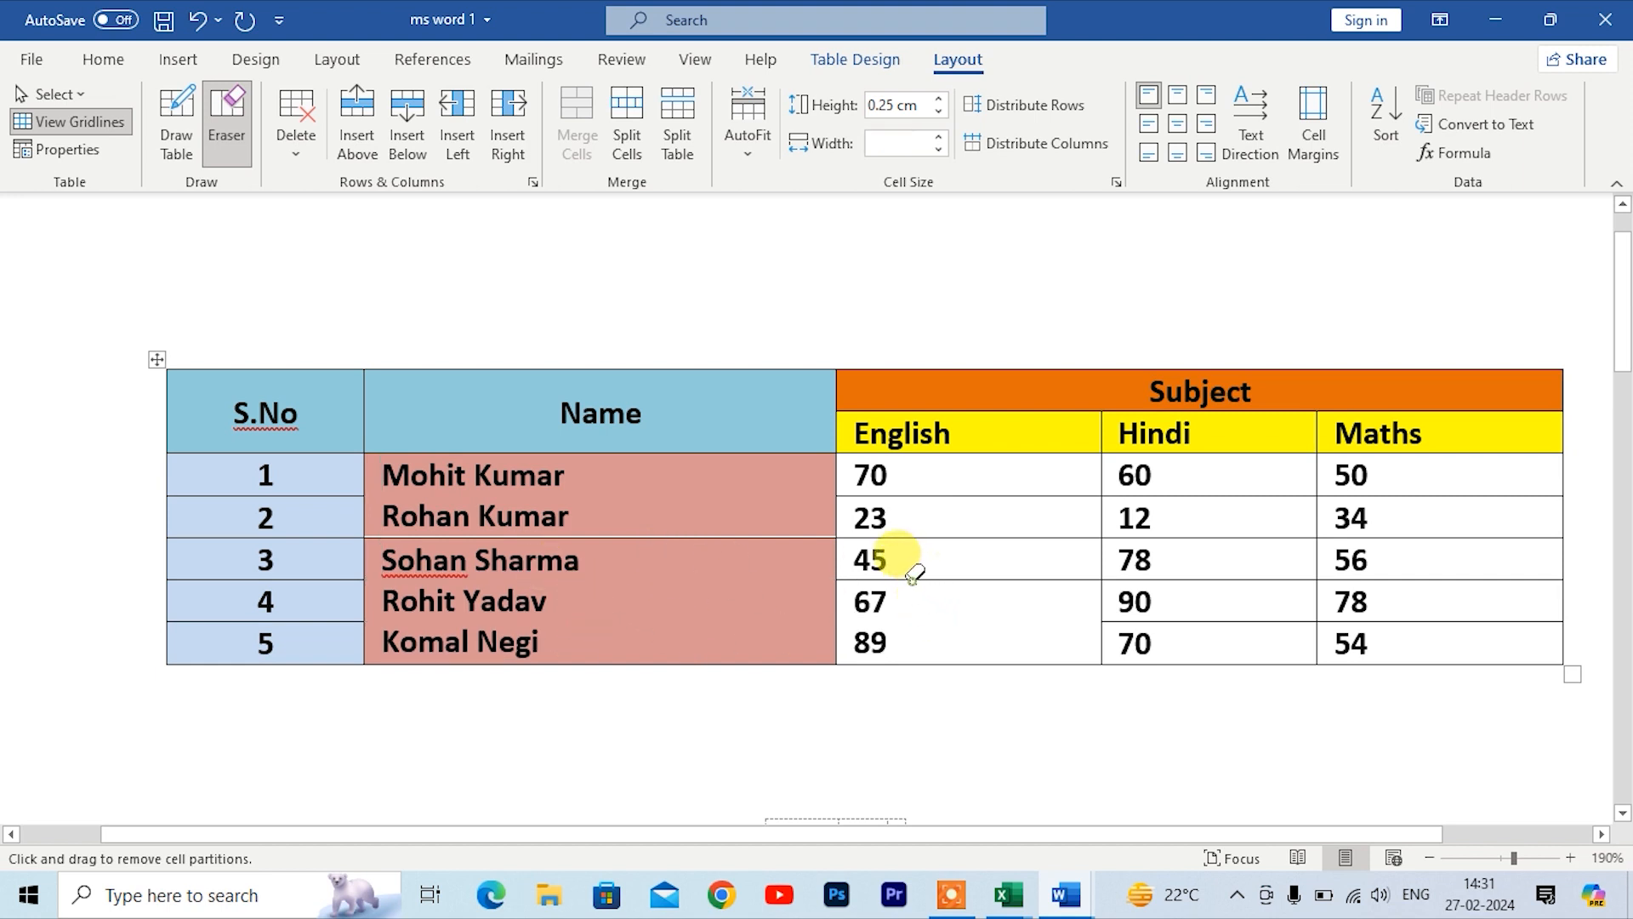
pyautogui.hotkey('ctrl', 'z')
pyautogui.hotkey('ctrl', 'z')
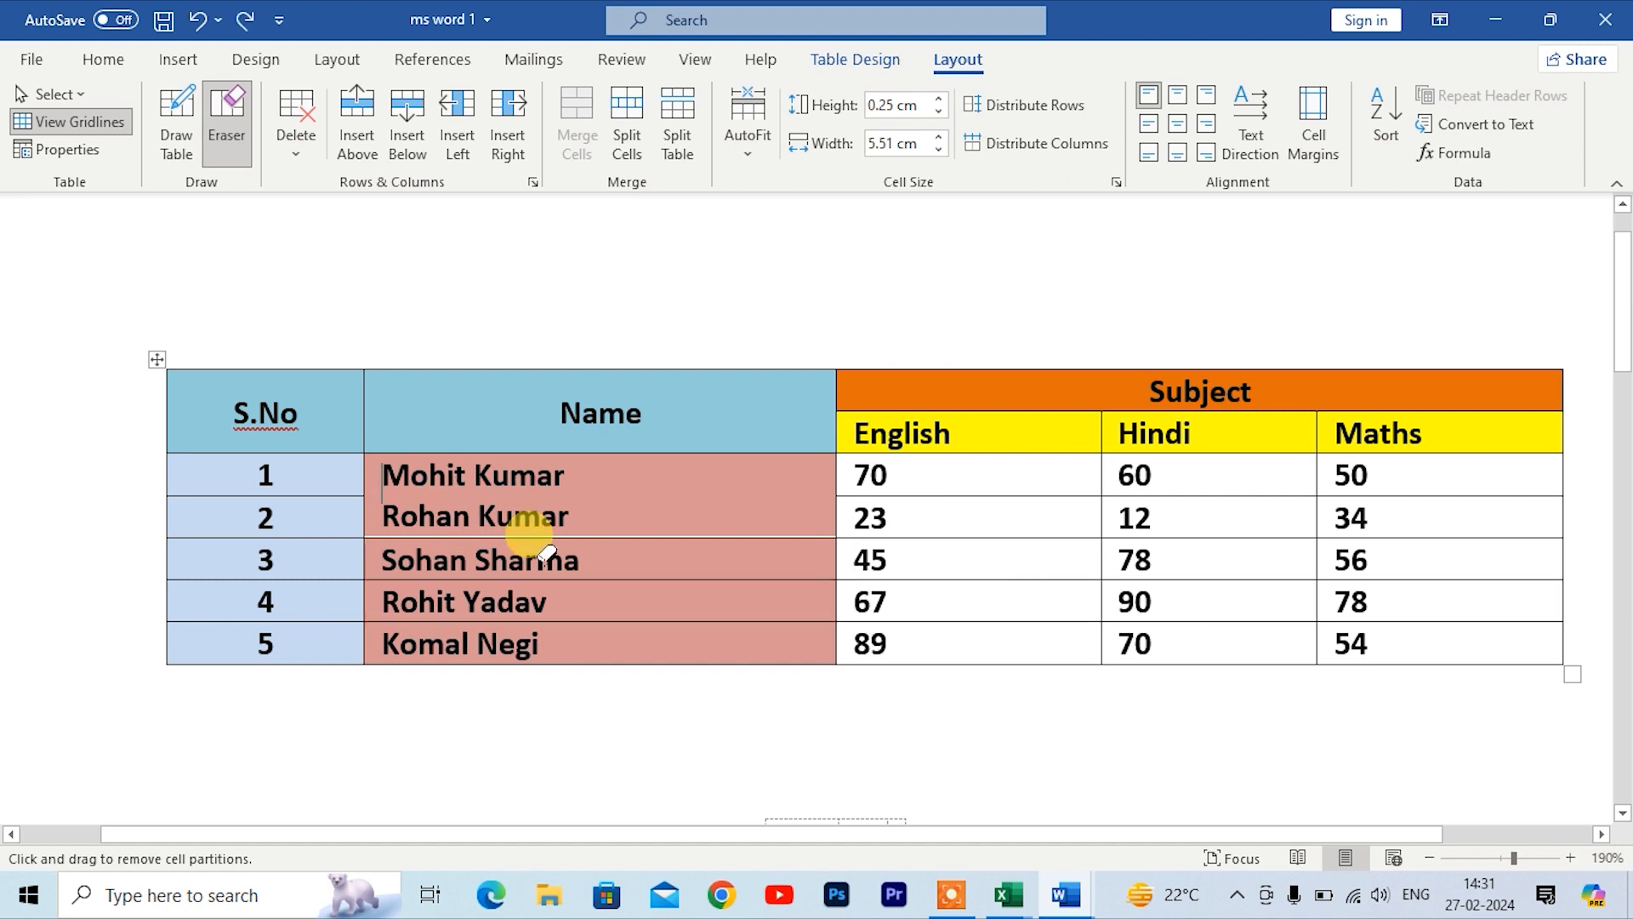
pyautogui.hotkey('ctrl', 'z')
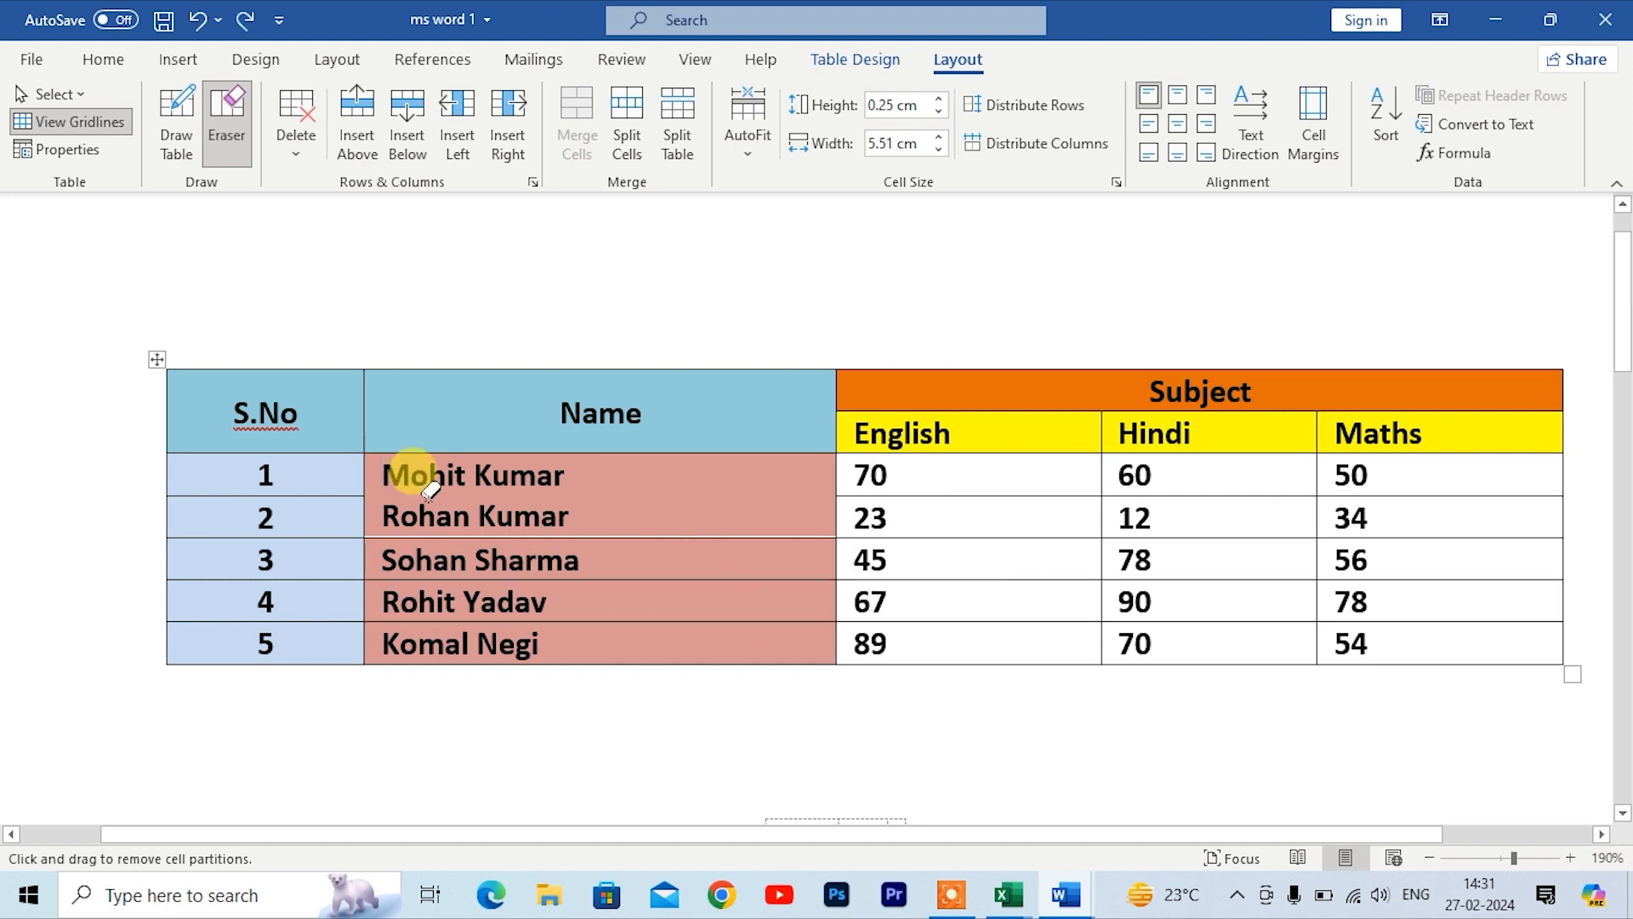
pyautogui.hotkey('ctrl', 'z')
pyautogui.hotkey('ctrl', 'z')
pyautogui.scroll(3, 412, 510)
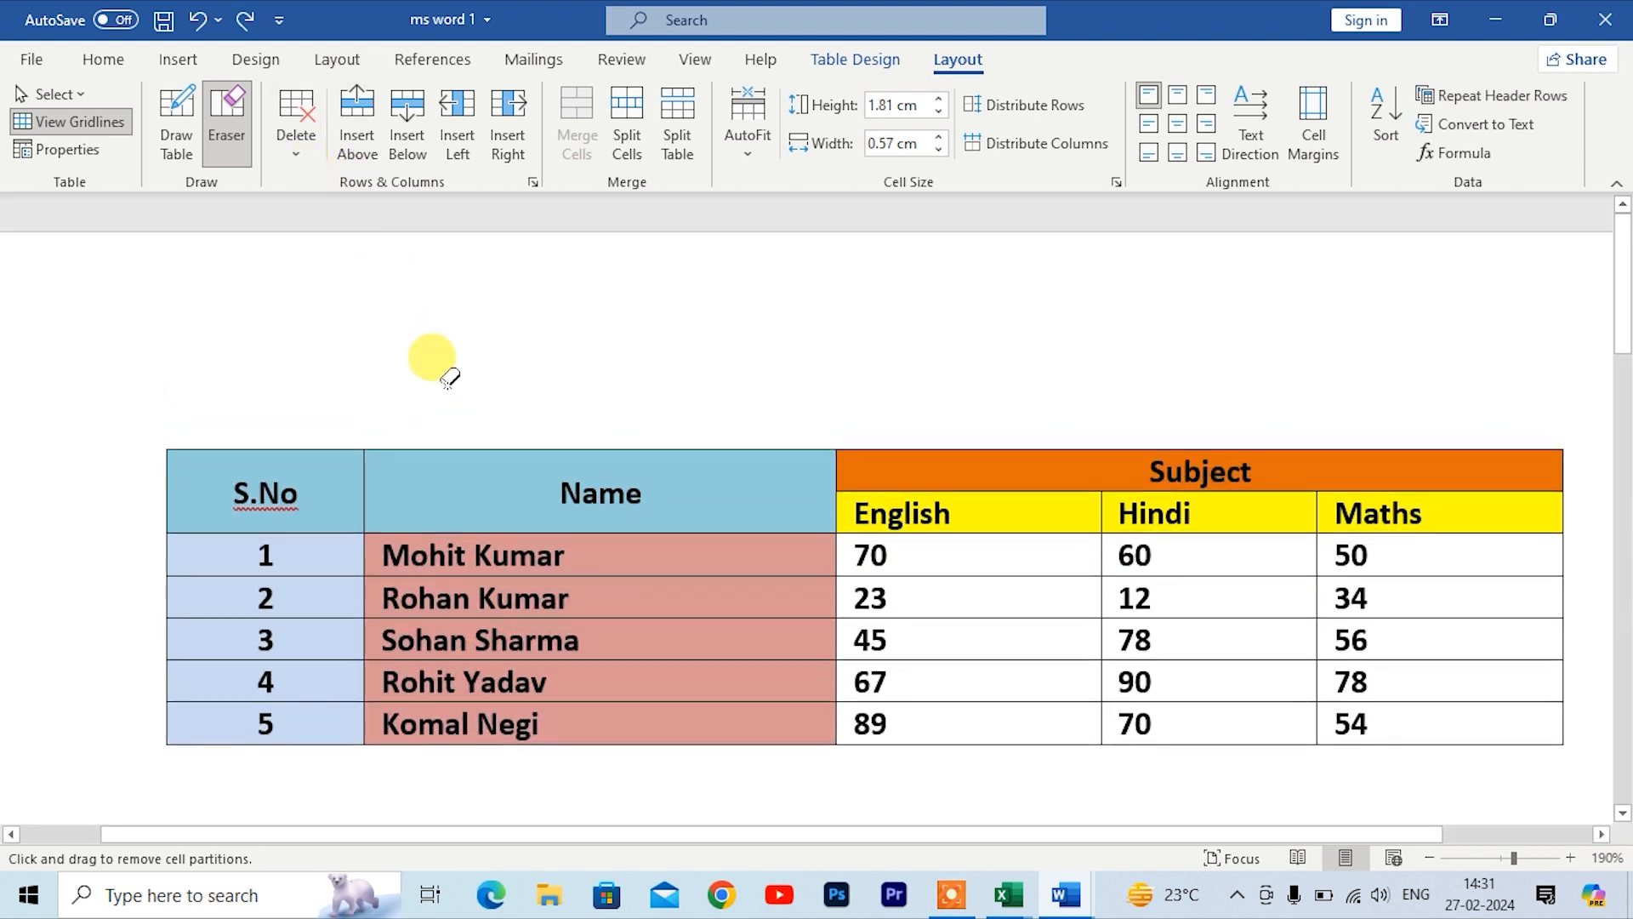
pyautogui.press('Escape')
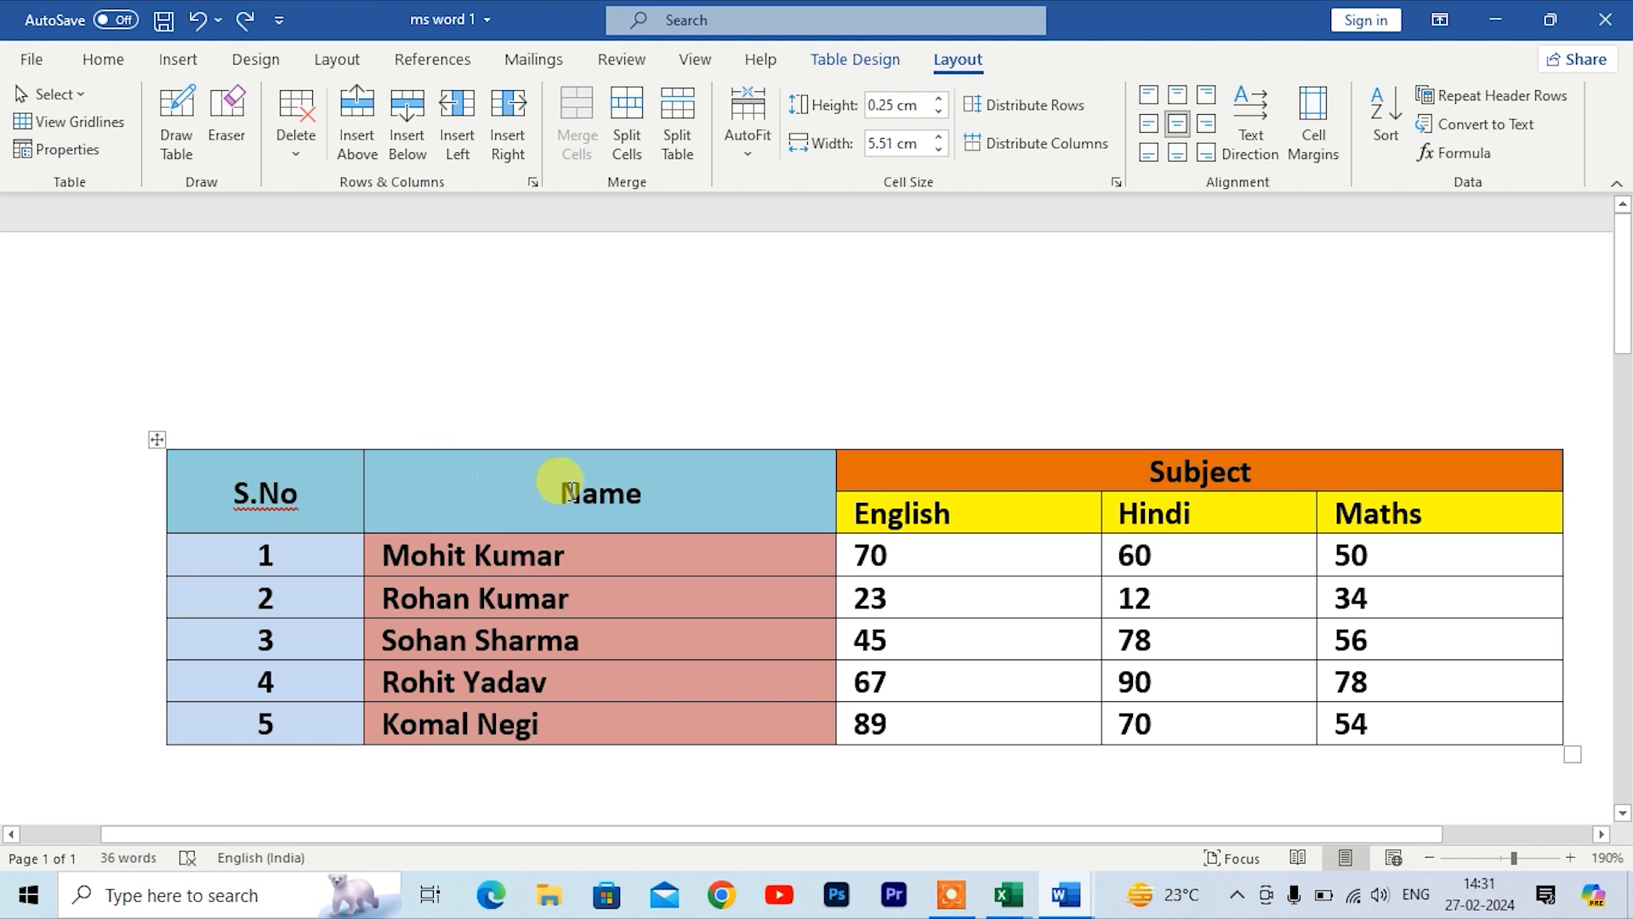
# Step: Delete the Name header cell with cells shifted left, then undo the deletion
pyautogui.click(294, 158)
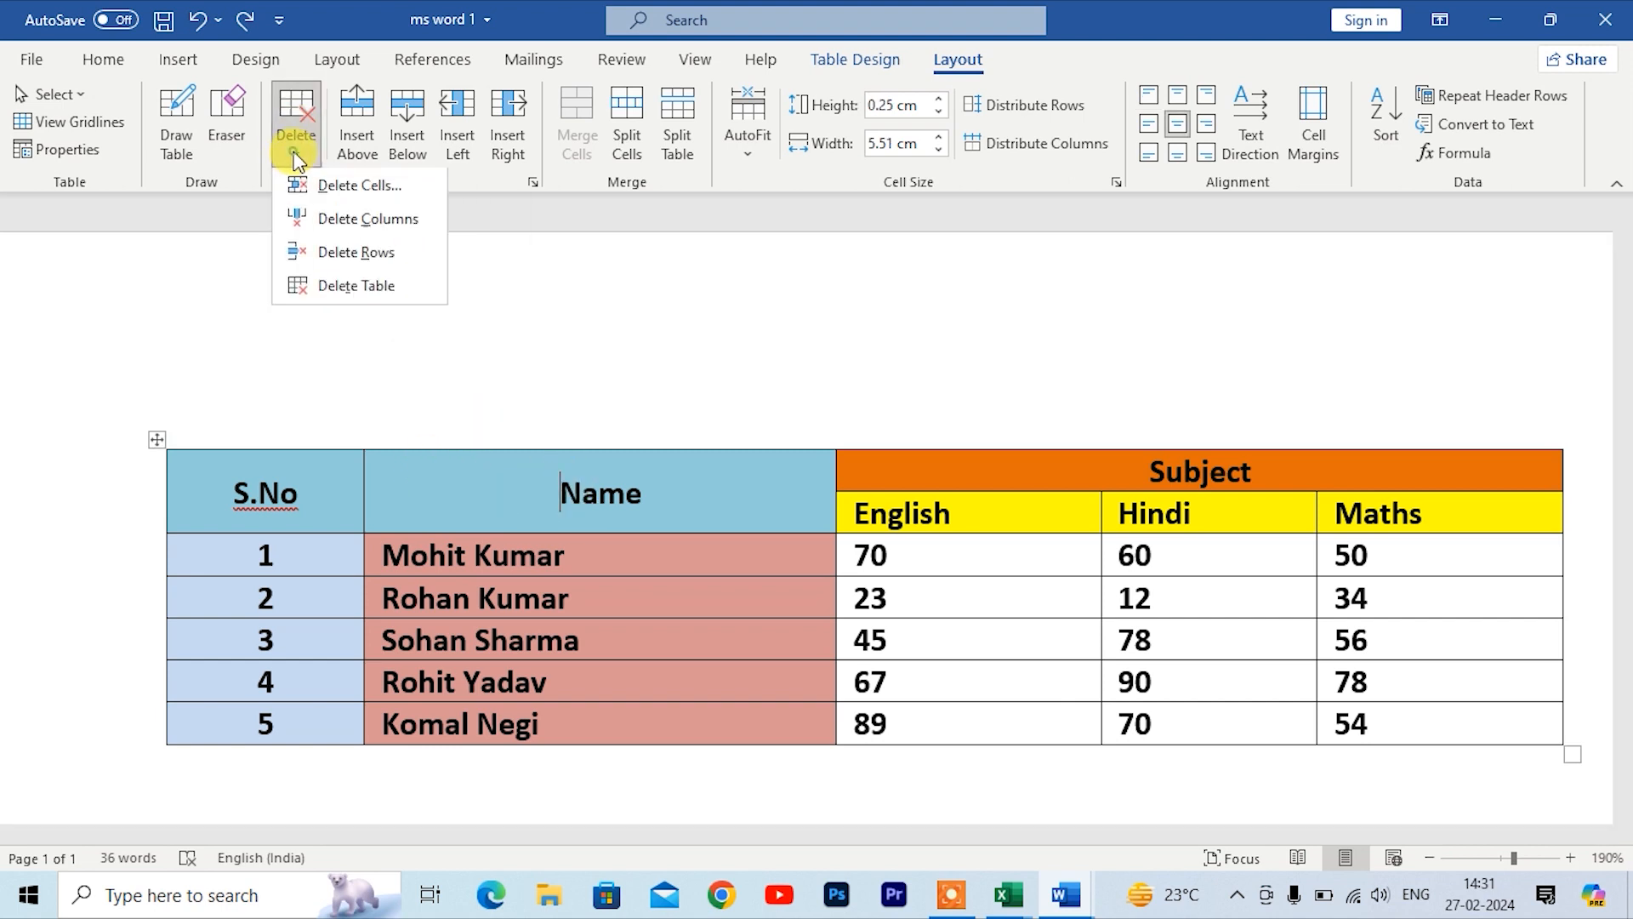
pyautogui.click(319, 194)
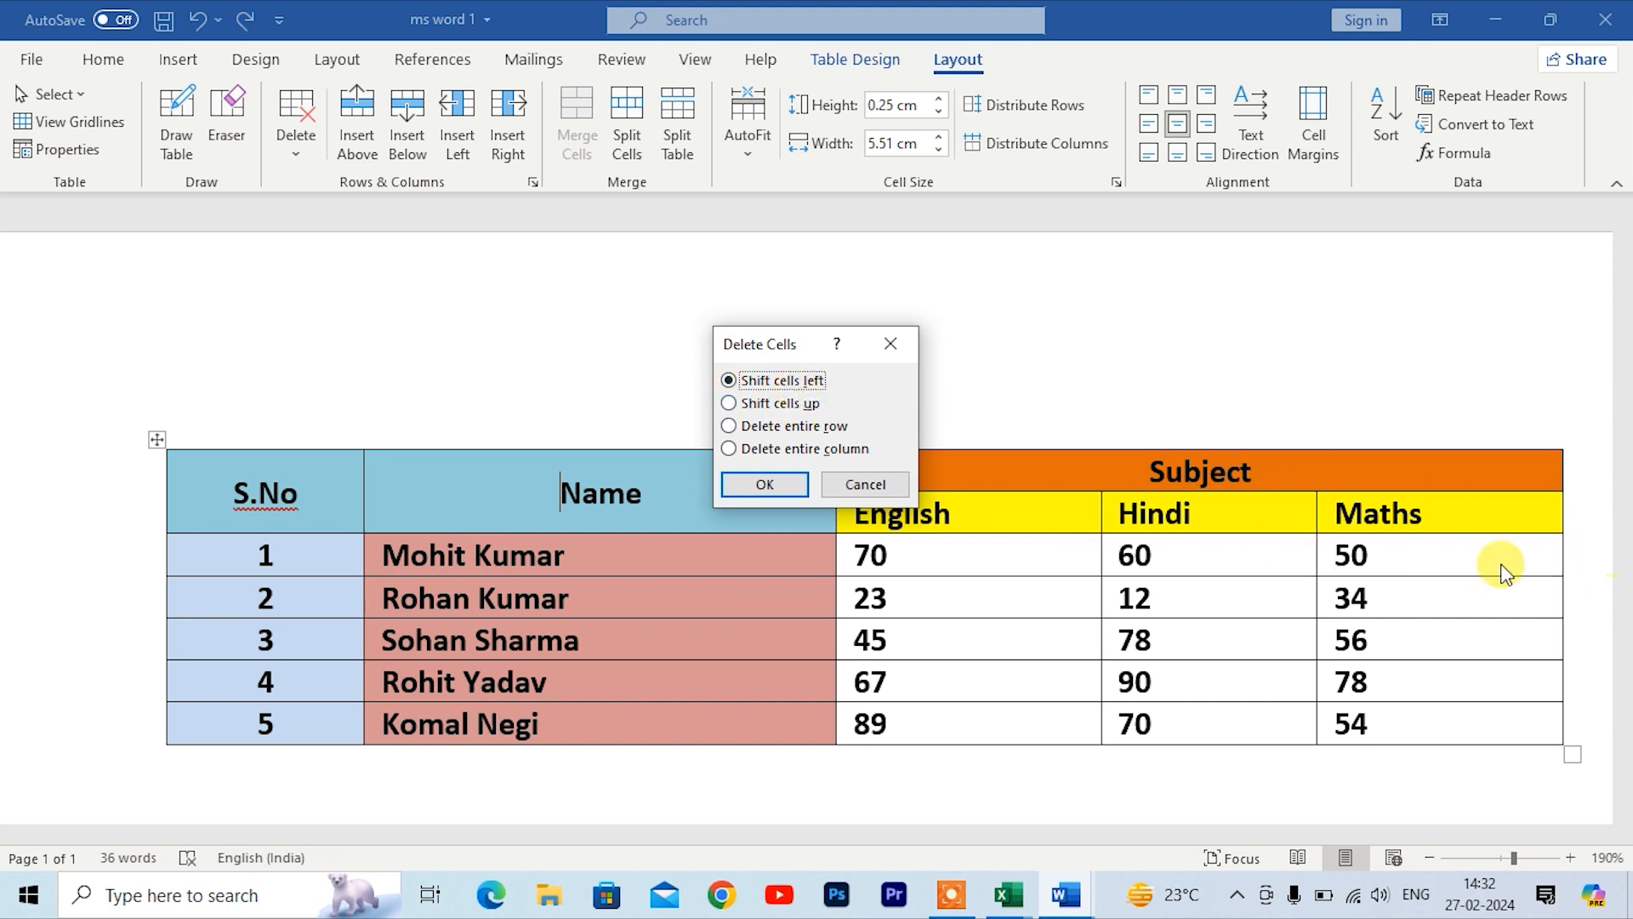
pyautogui.click(760, 482)
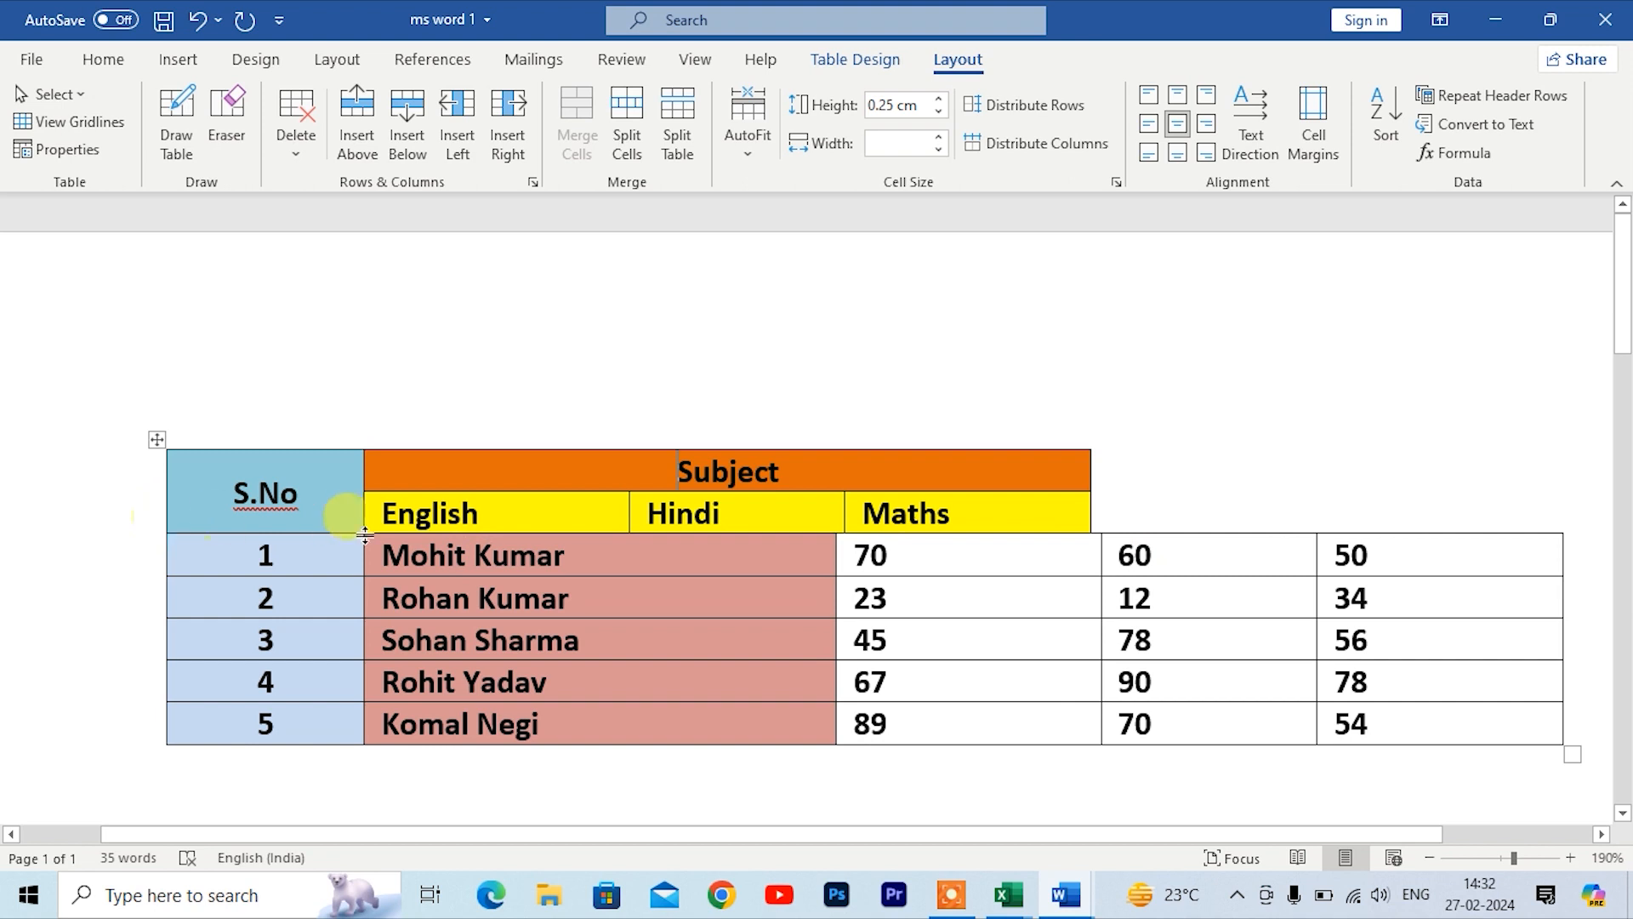
pyautogui.hotkey('ctrl', 'z')
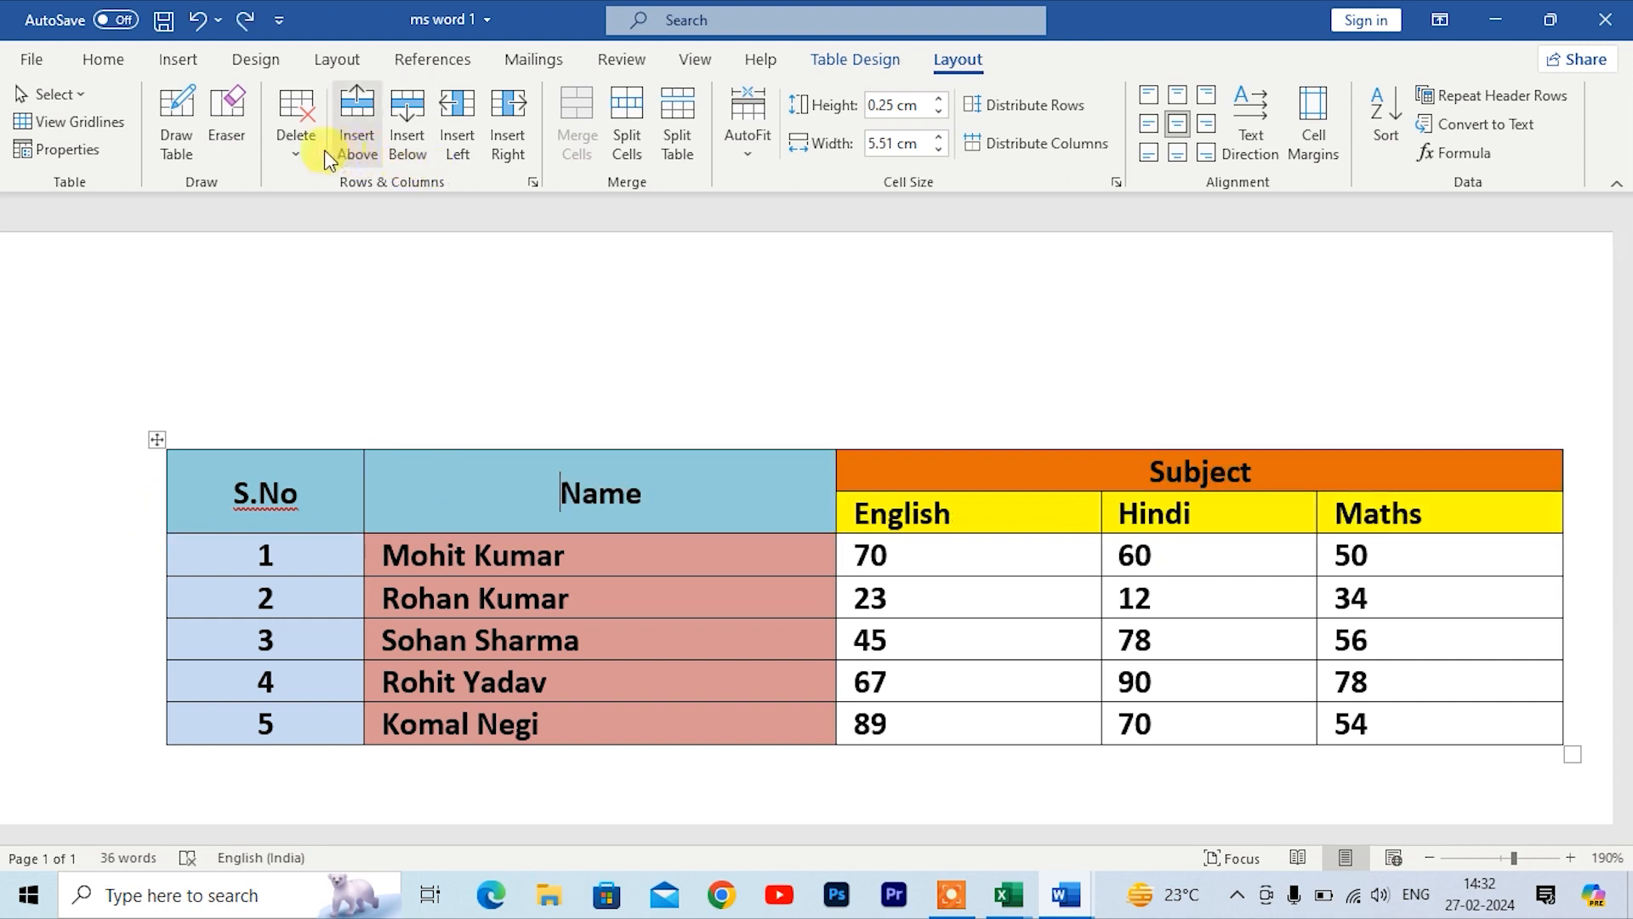
# Step: Delete the Name column, then undo the deletion
pyautogui.click(296, 136)
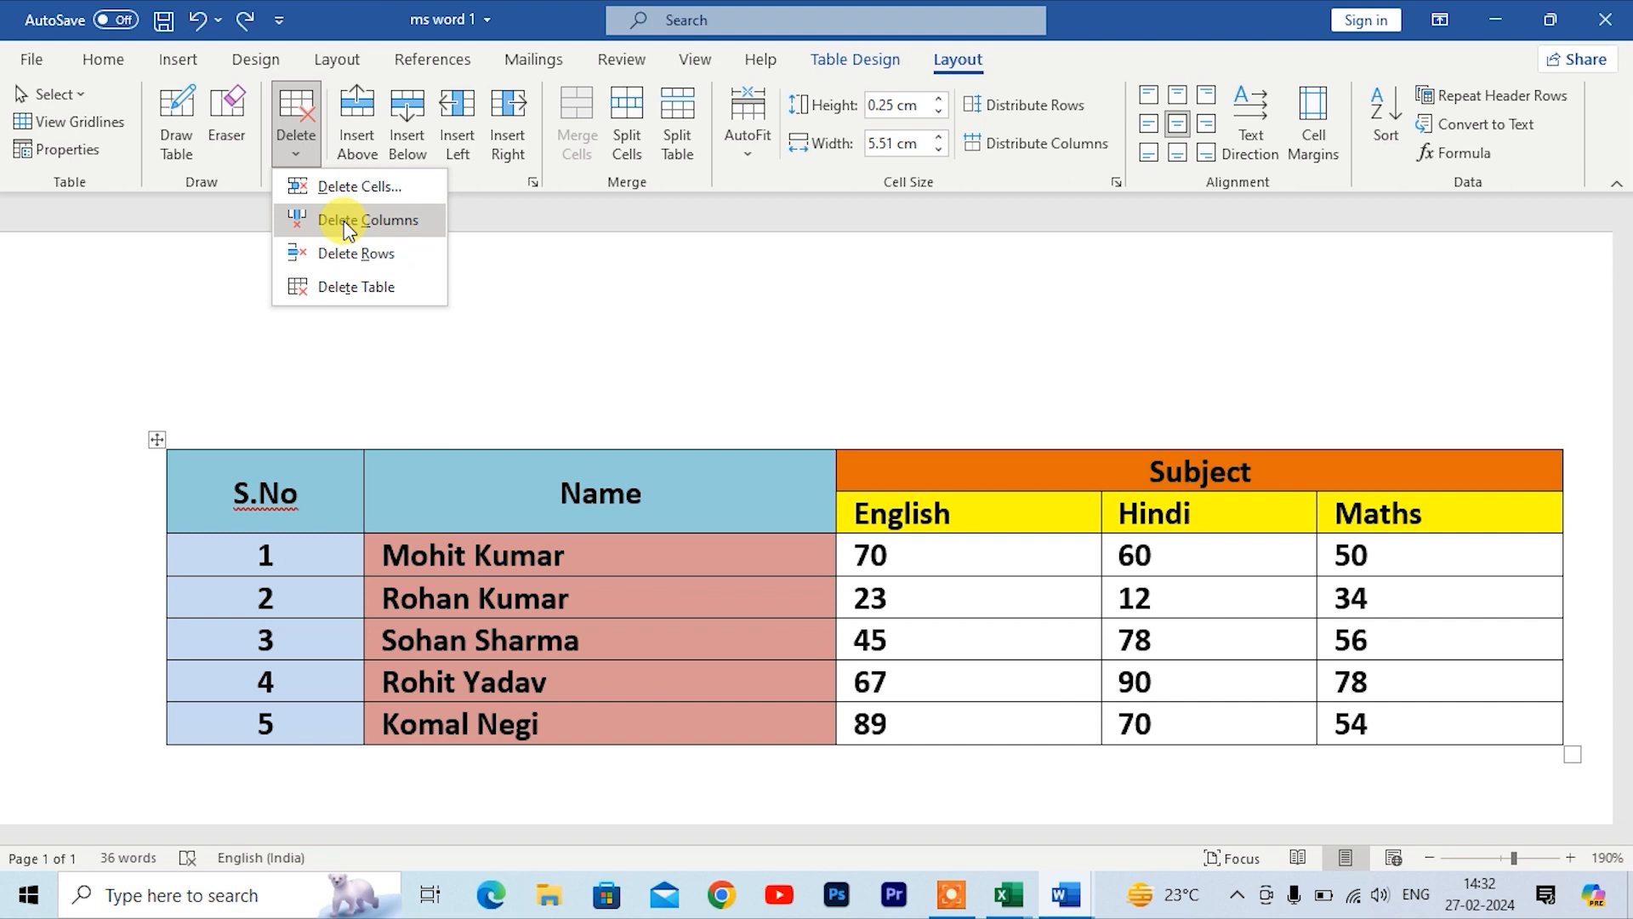
pyautogui.click(349, 222)
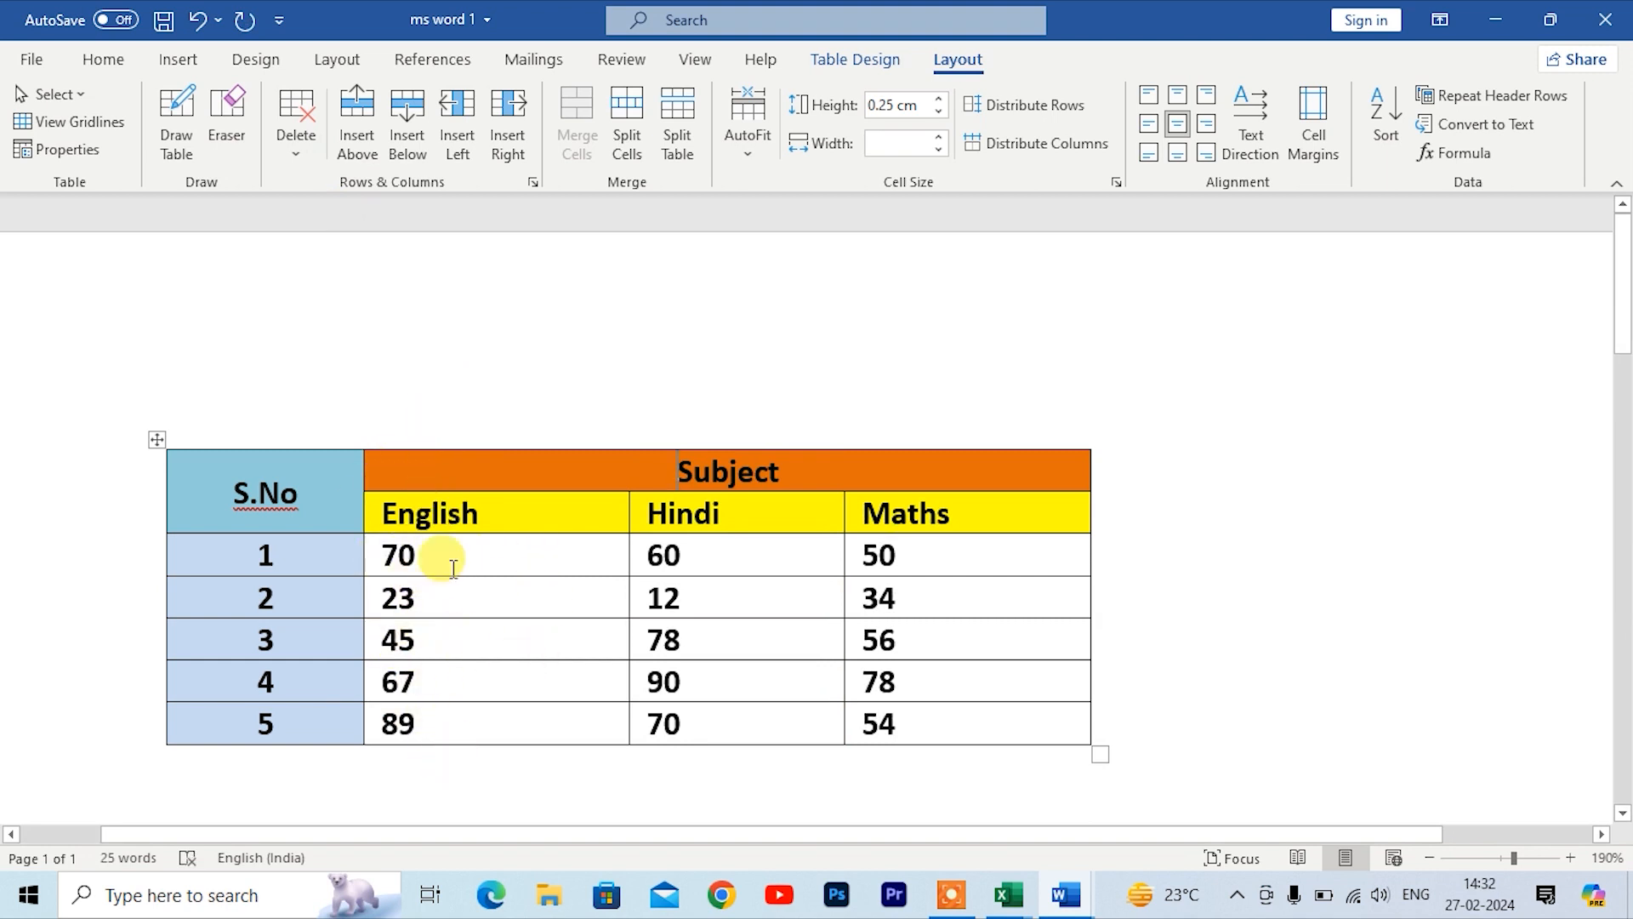
pyautogui.hotkey('ctrl', 'z')
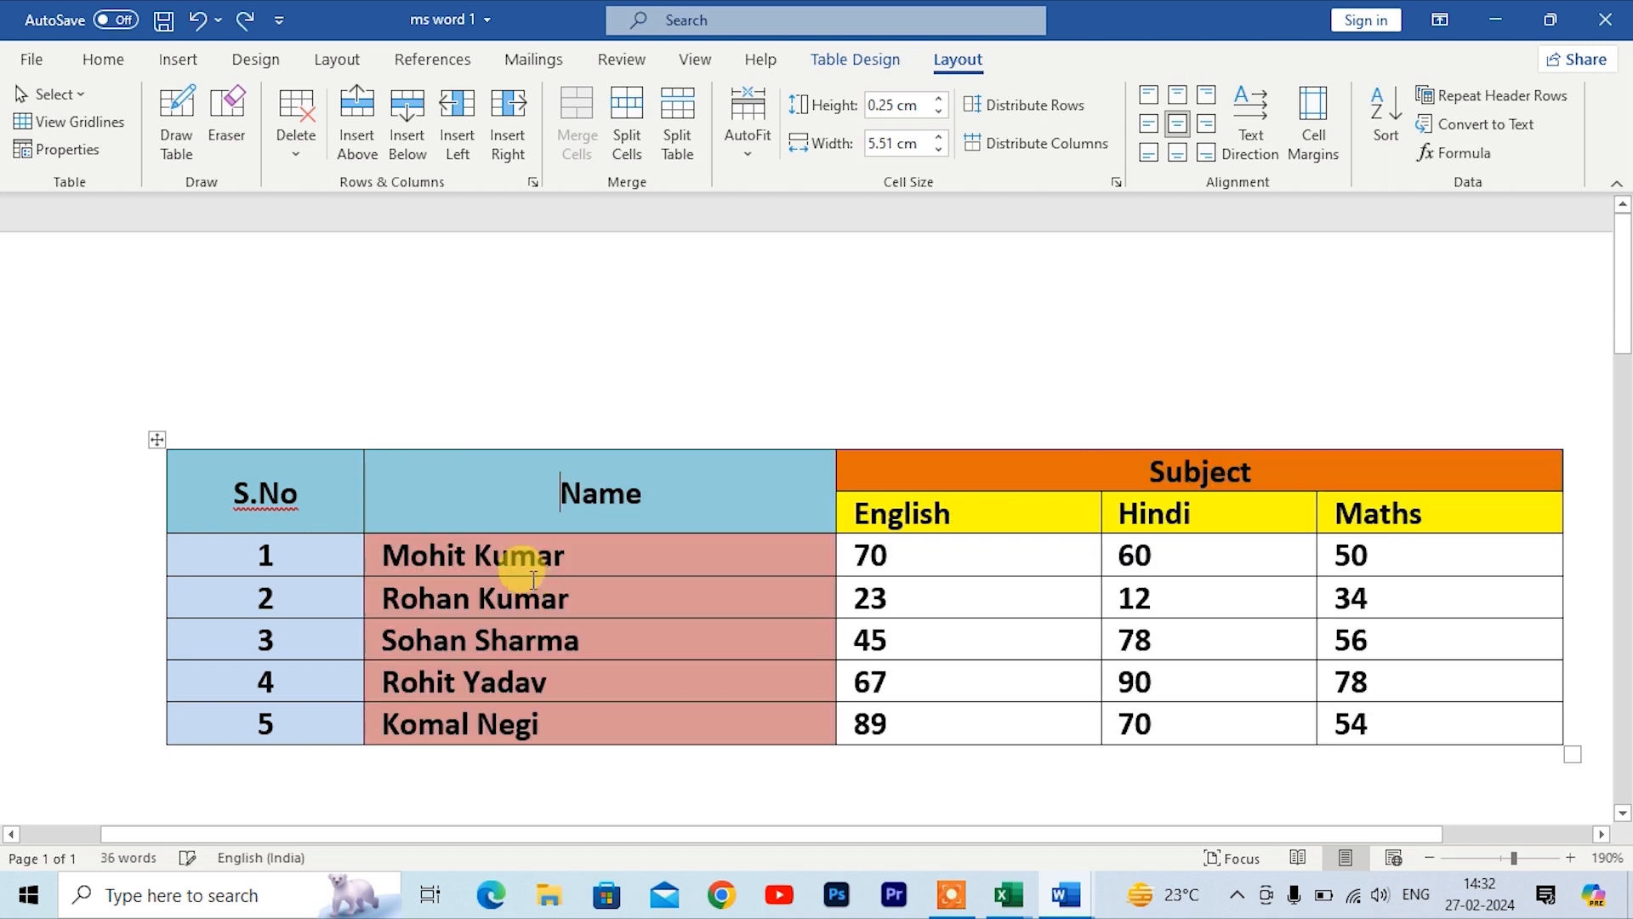
pyautogui.click(294, 144)
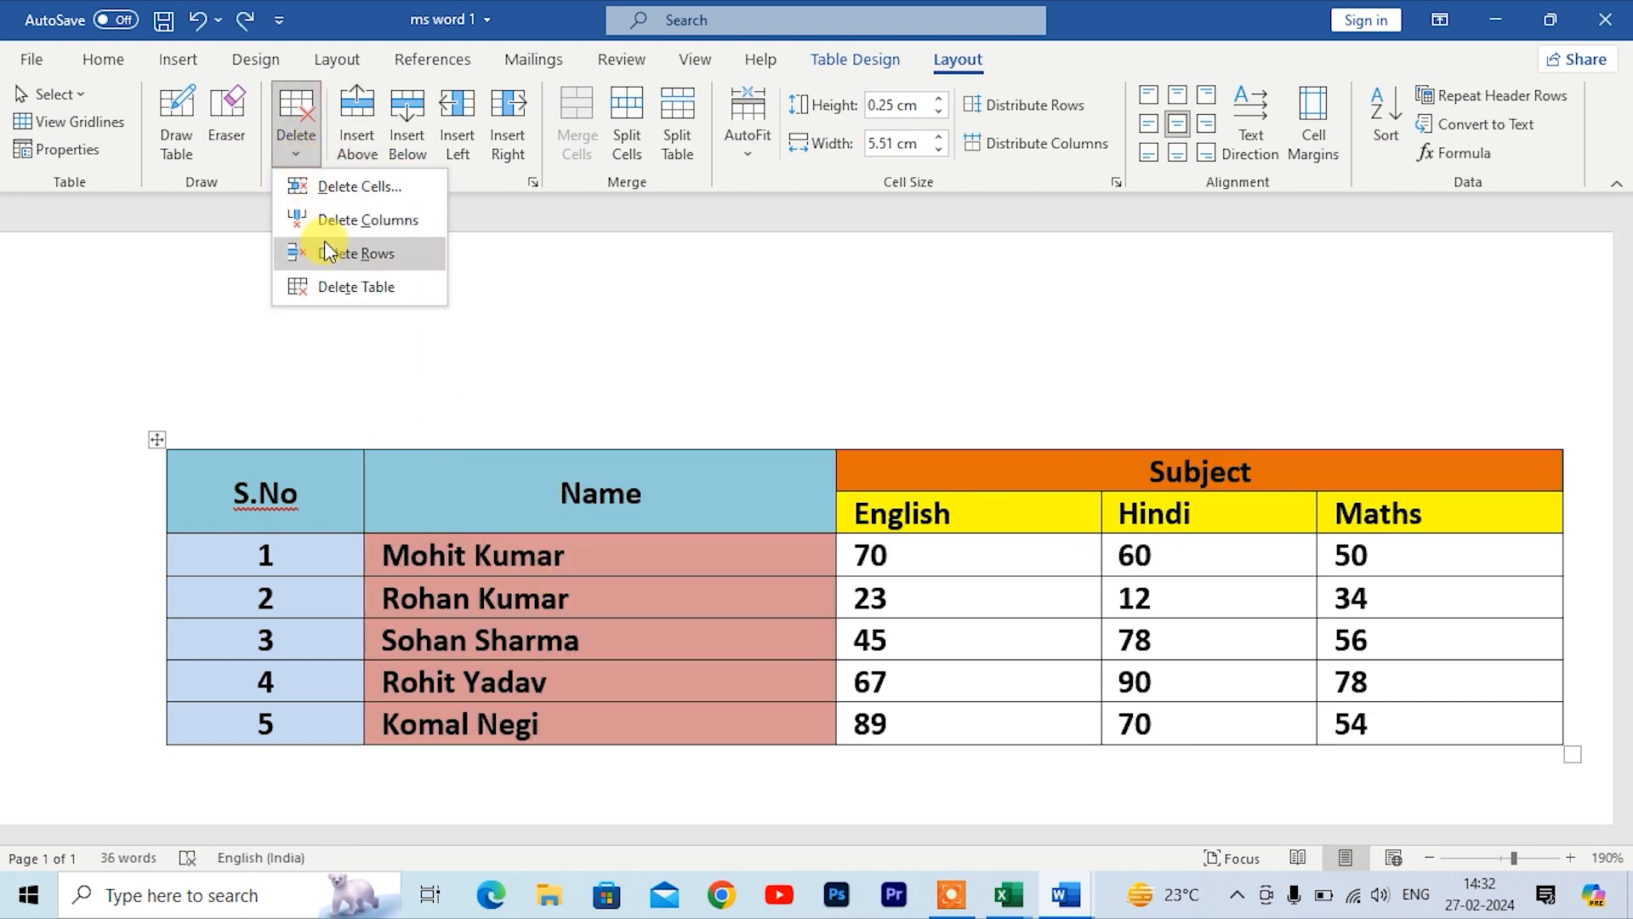
pyautogui.click(544, 494)
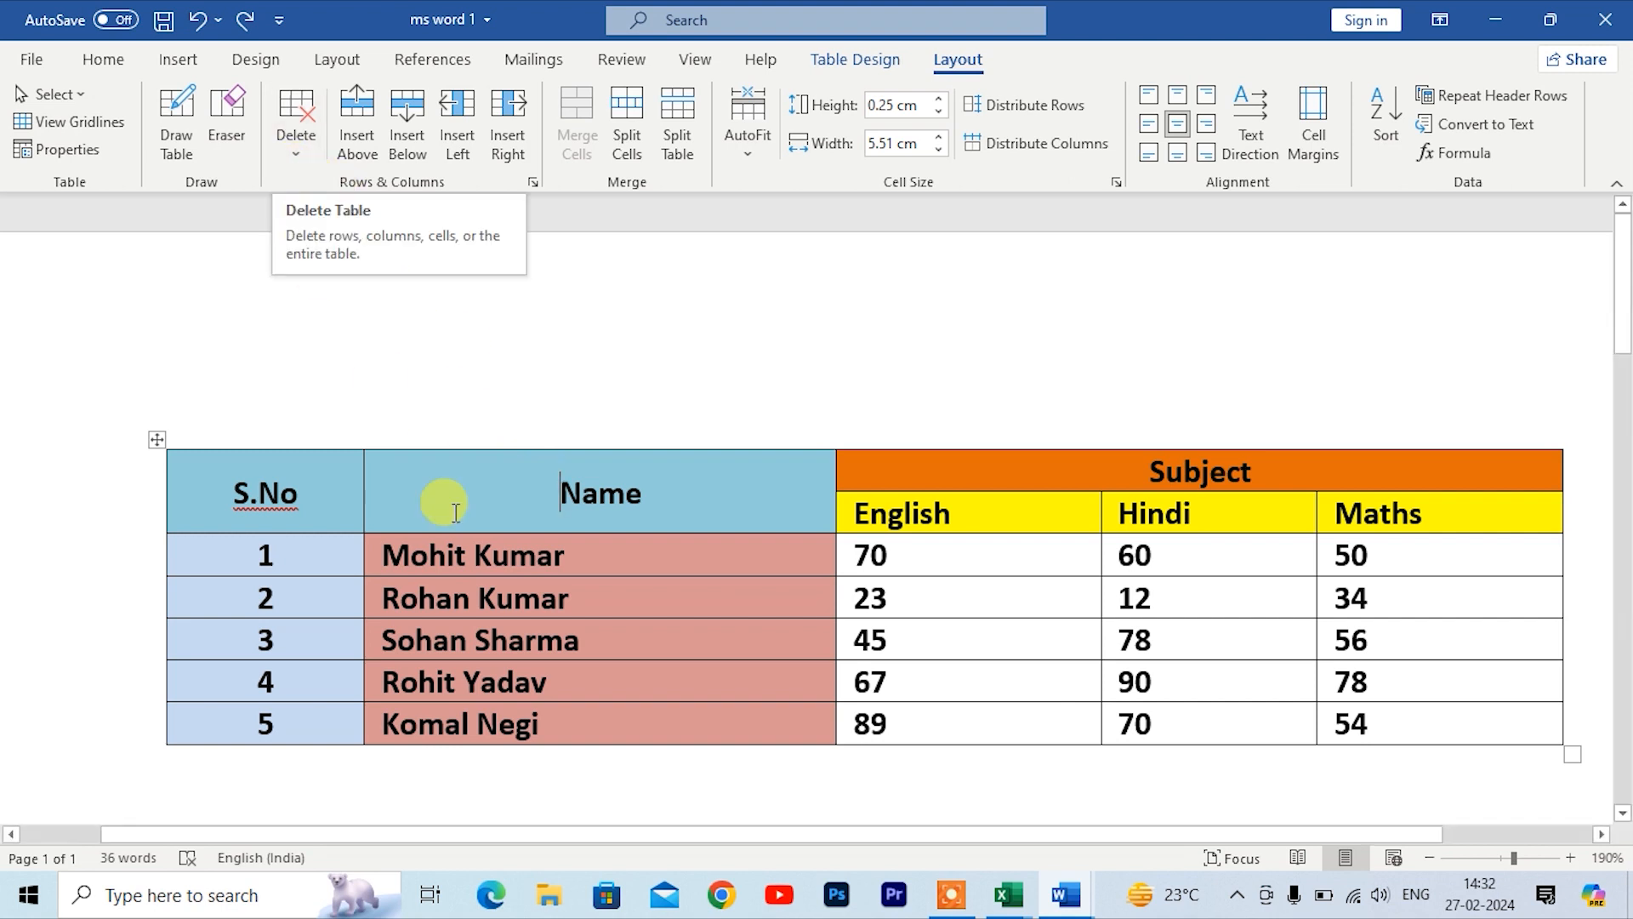
pyautogui.click(591, 591)
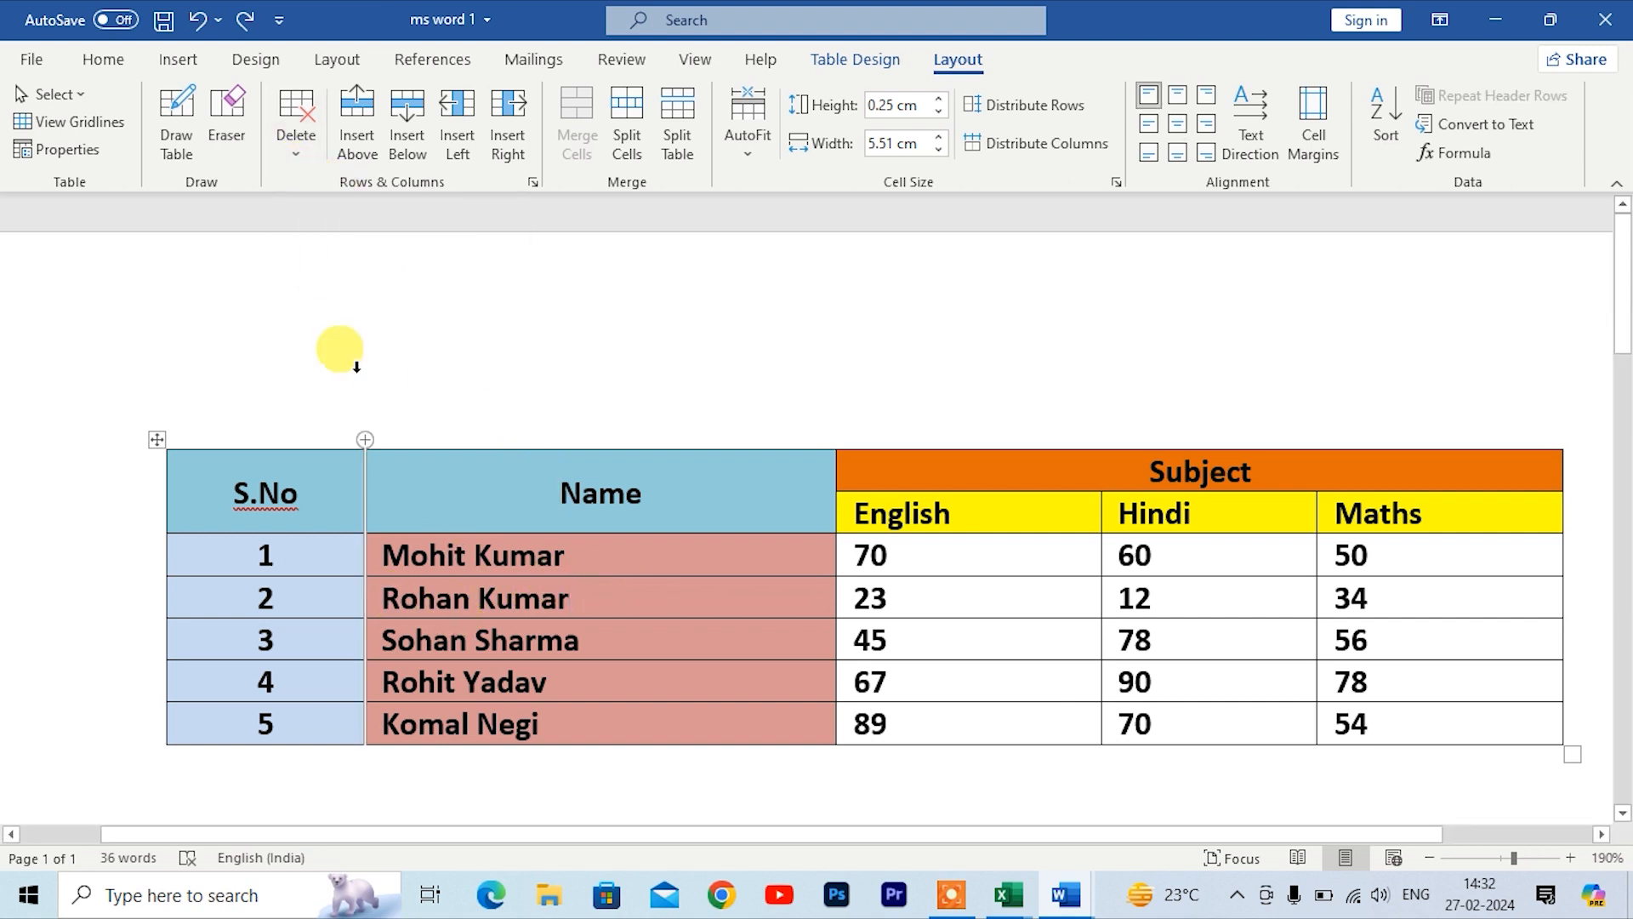
pyautogui.click(296, 152)
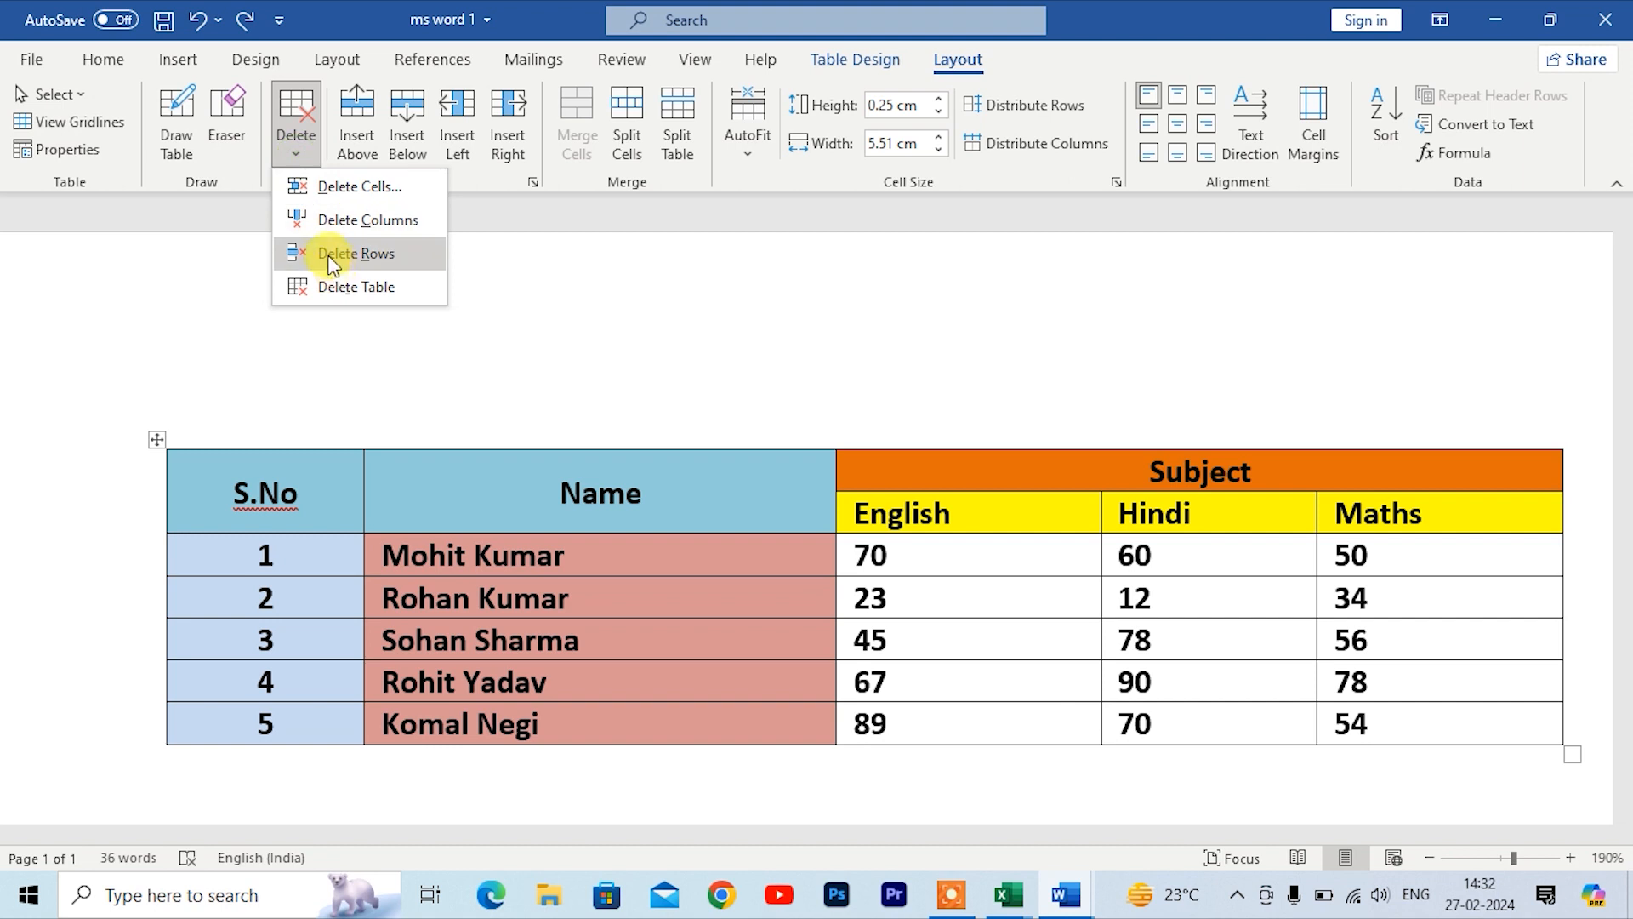
pyautogui.click(335, 255)
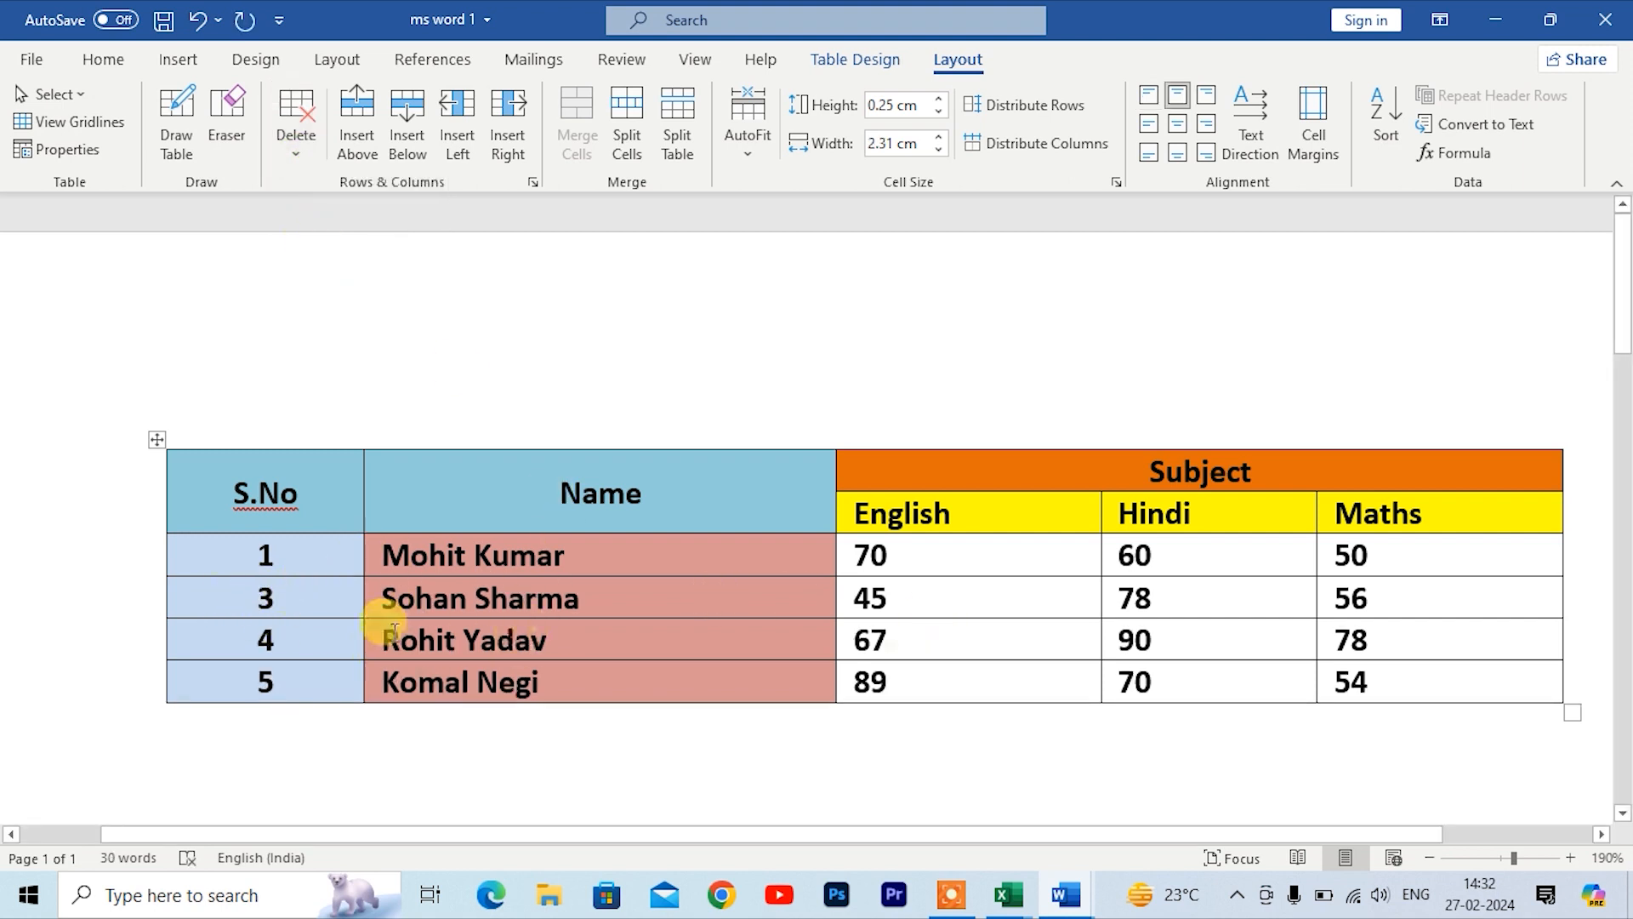
pyautogui.hotkey('ctrl', 'z')
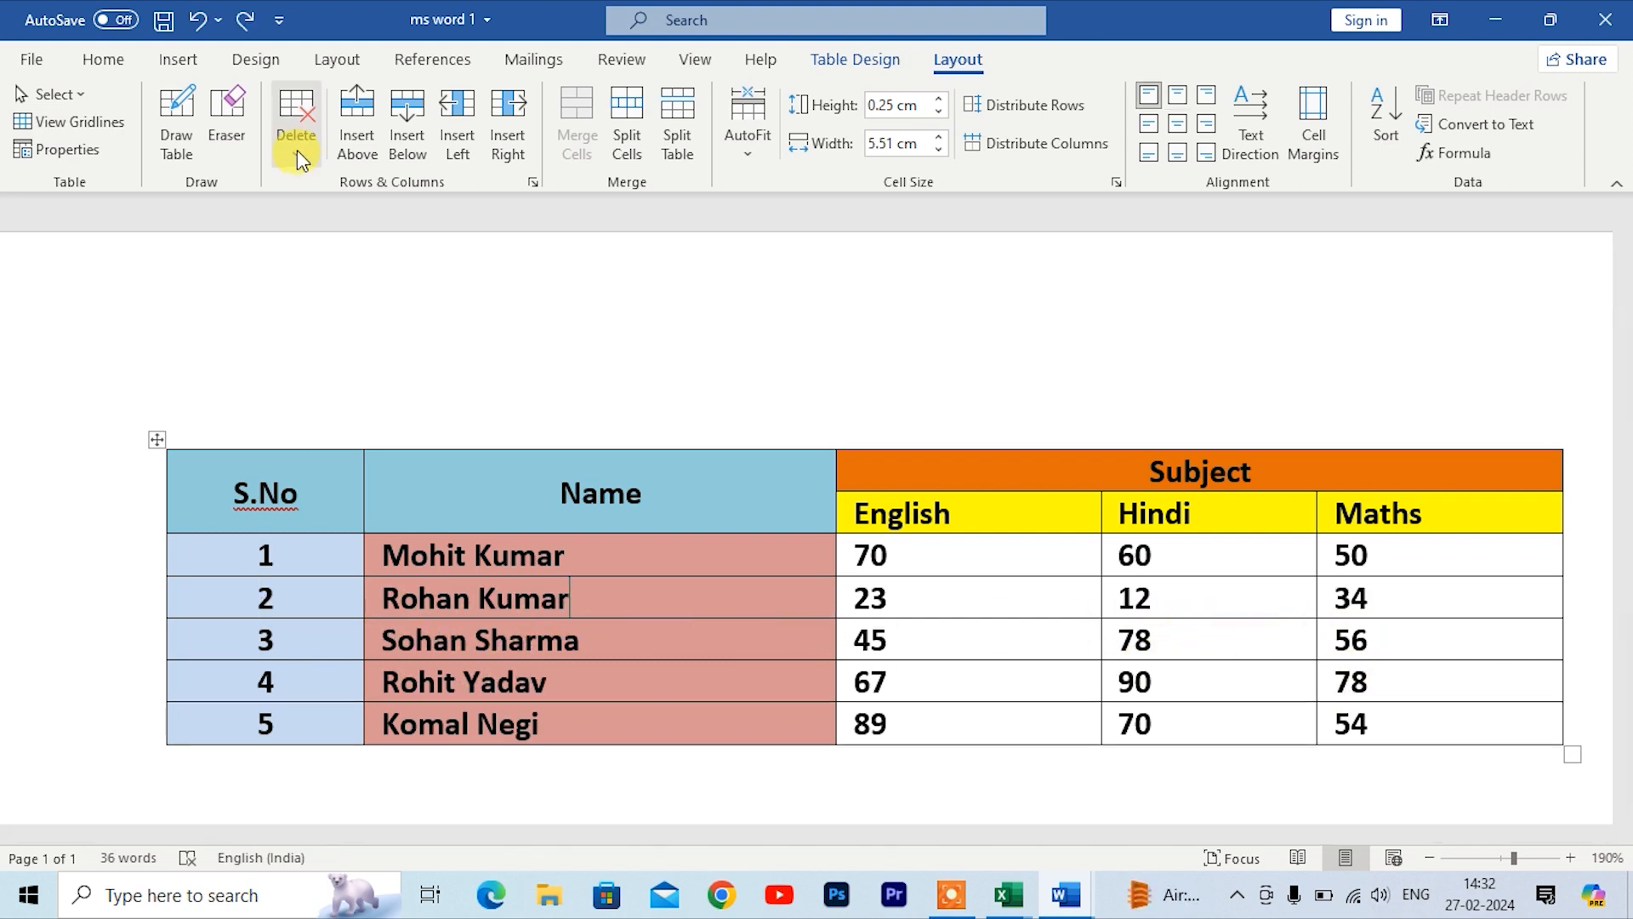
# Step: Delete the entire table, then undo the deletion
pyautogui.click(296, 140)
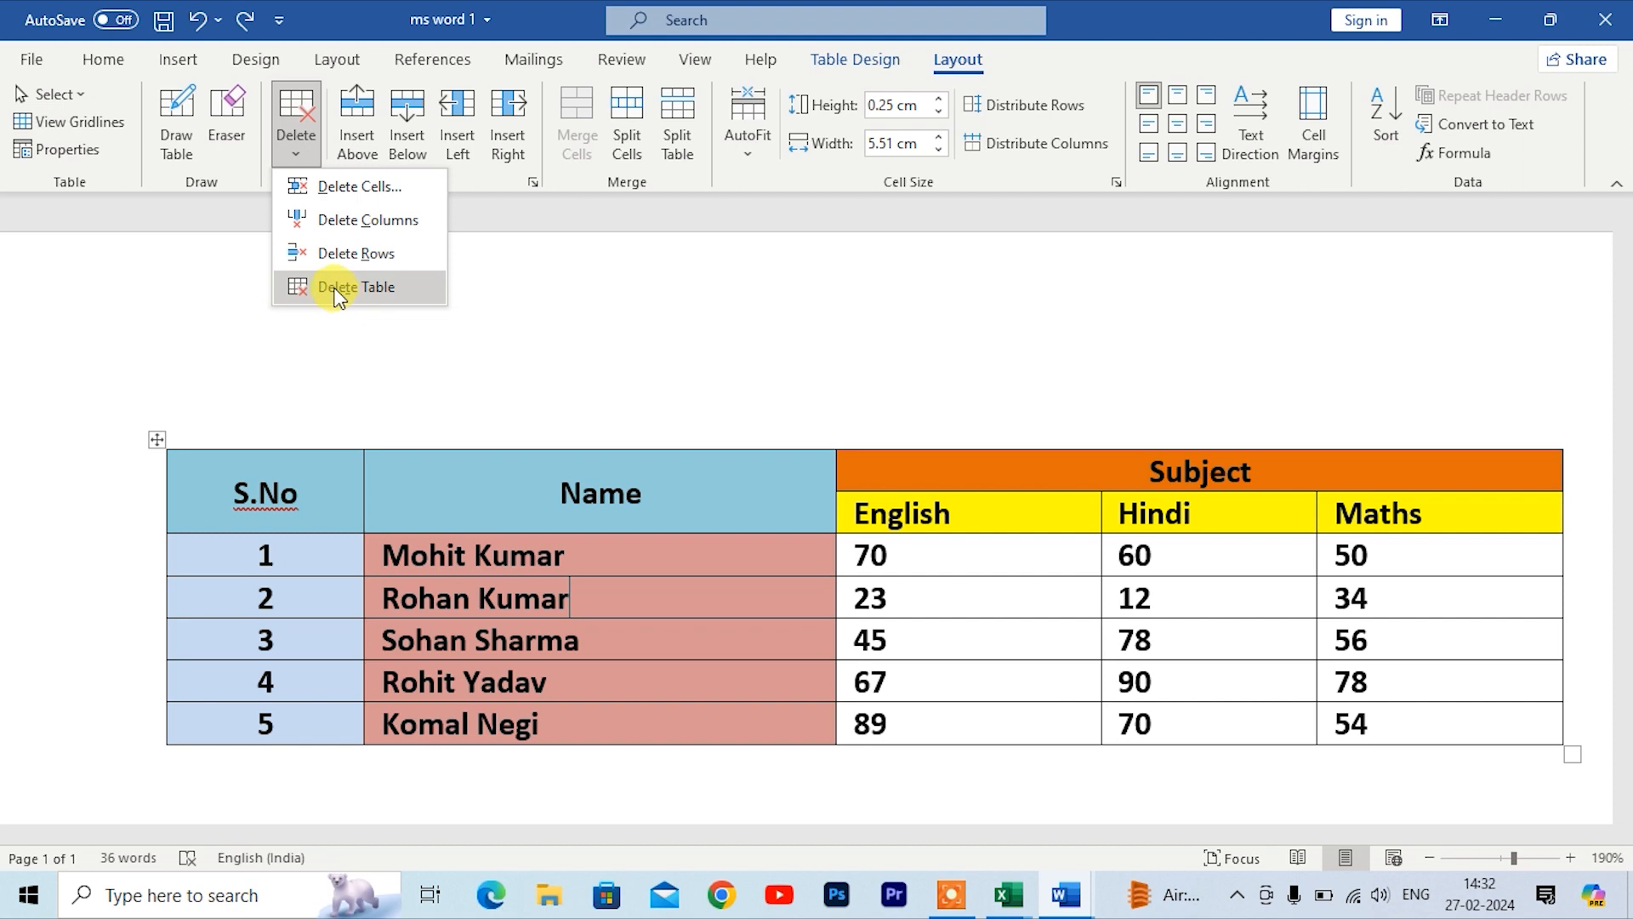
pyautogui.click(338, 290)
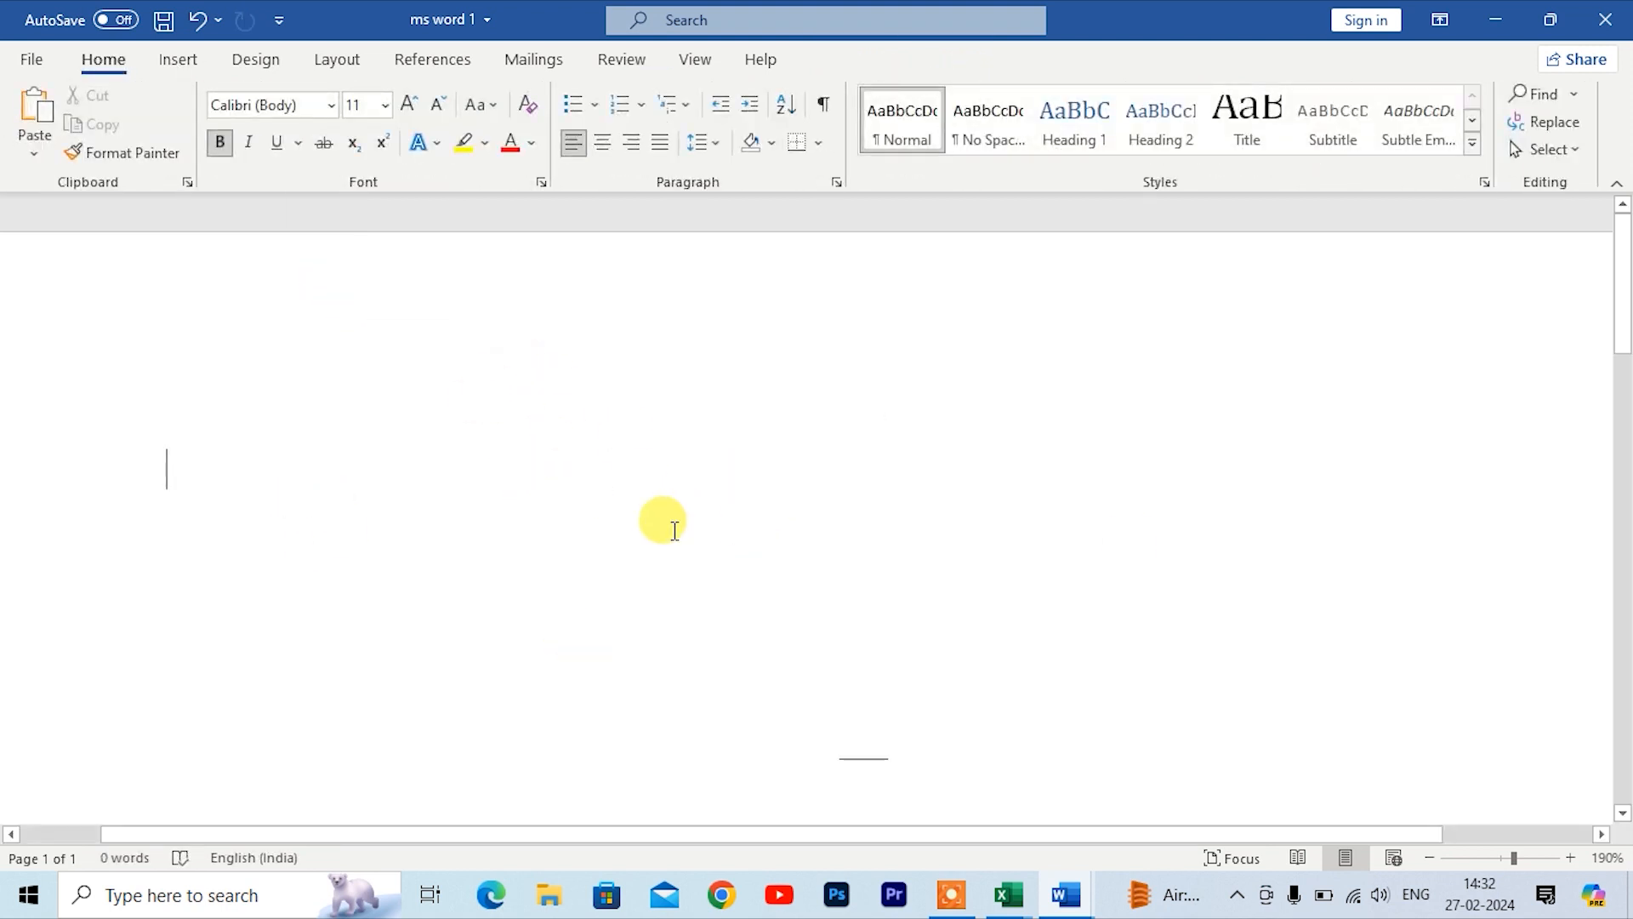
pyautogui.hotkey('ctrl', 'z')
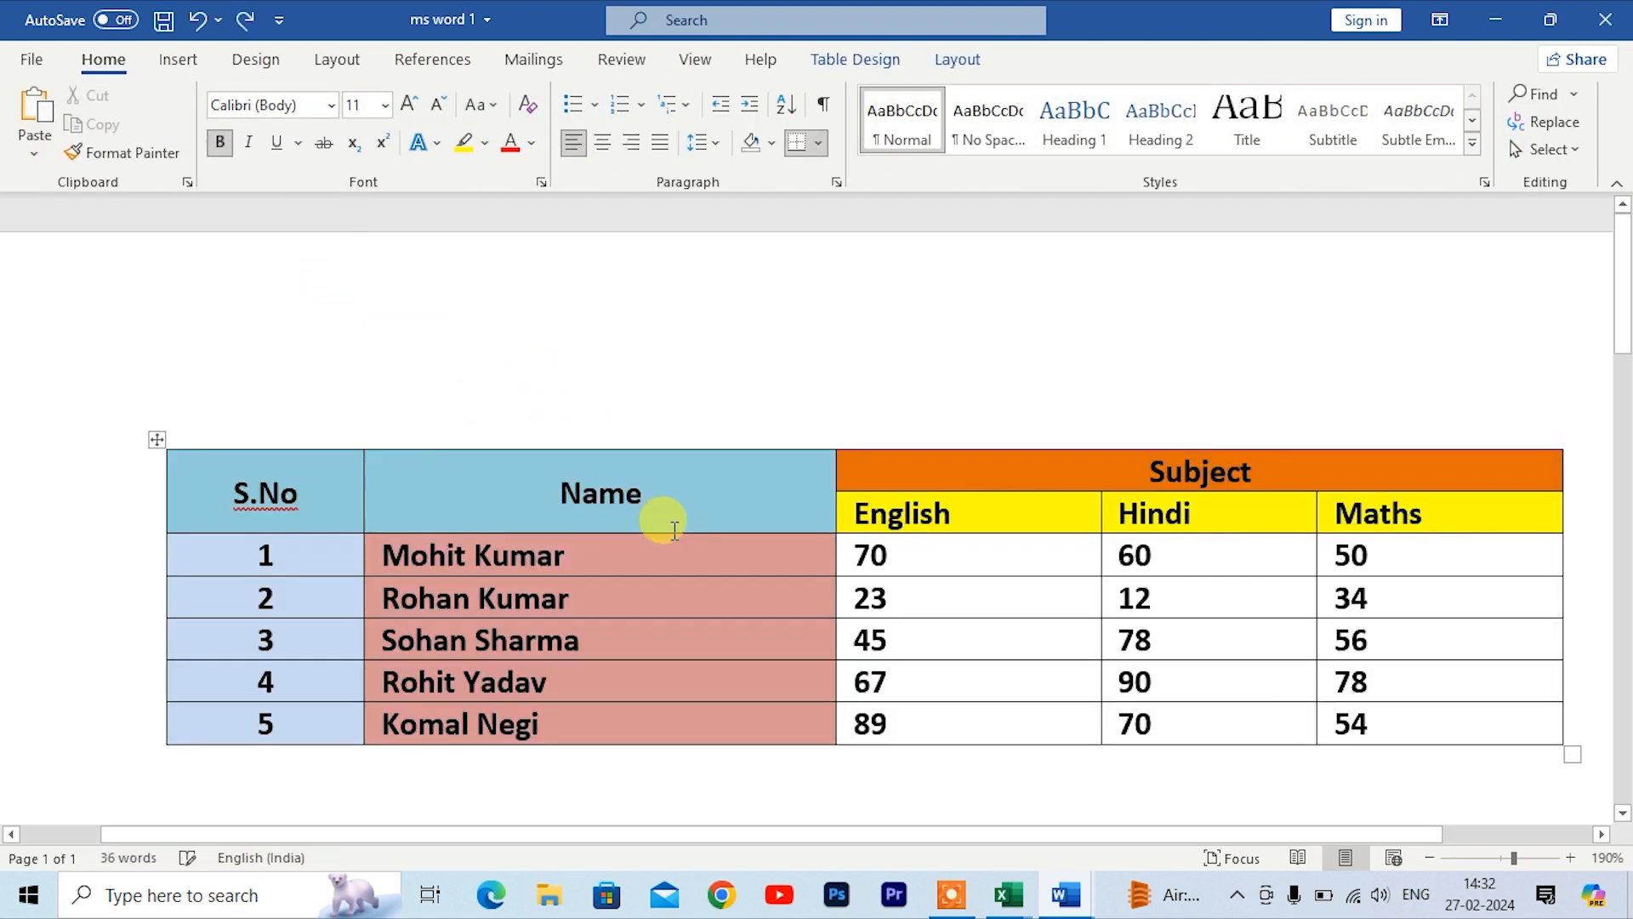
# Step: Select the whole table and delete it, then undo the deletion
pyautogui.click(157, 440)
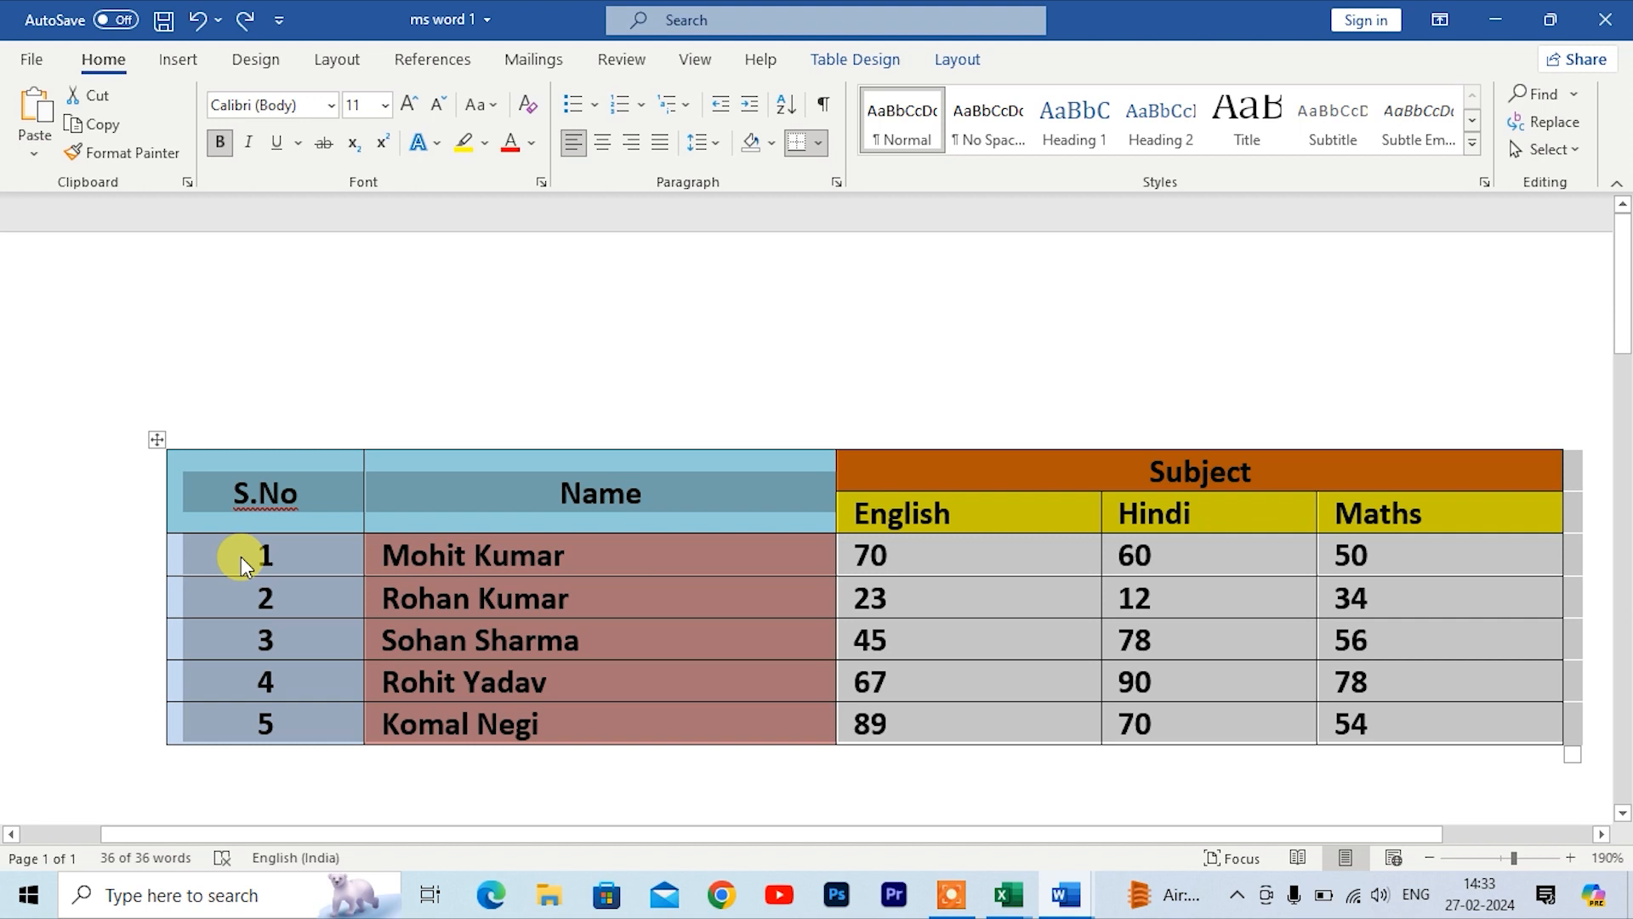
pyautogui.press('BackSpace')
pyautogui.hotkey('ctrl', 'z')
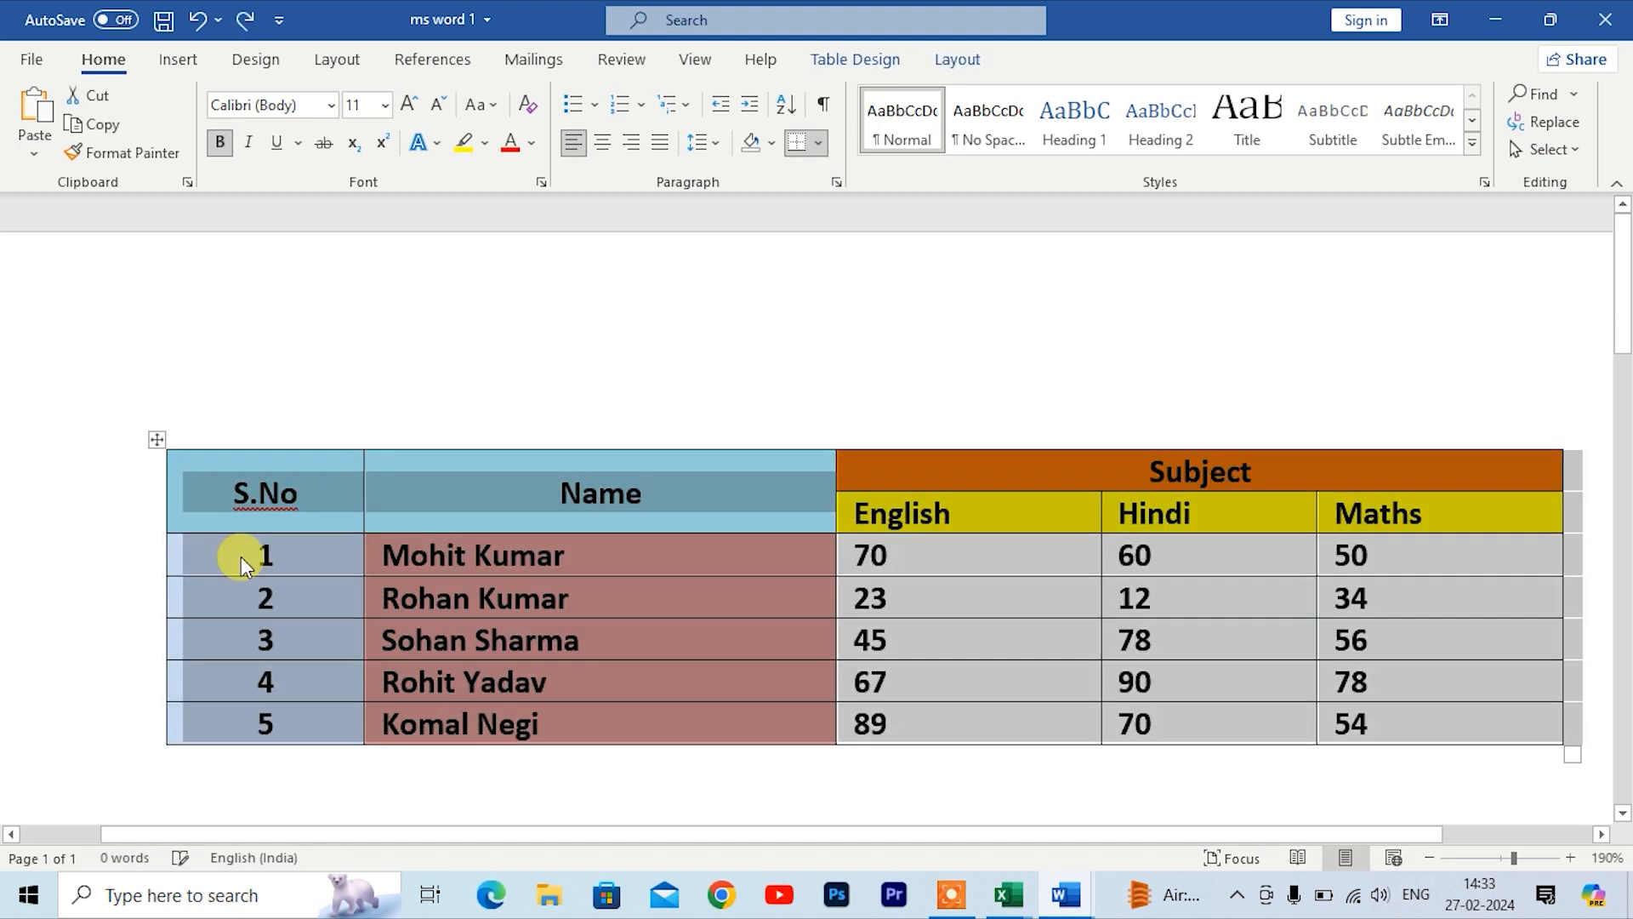
pyautogui.click(609, 602)
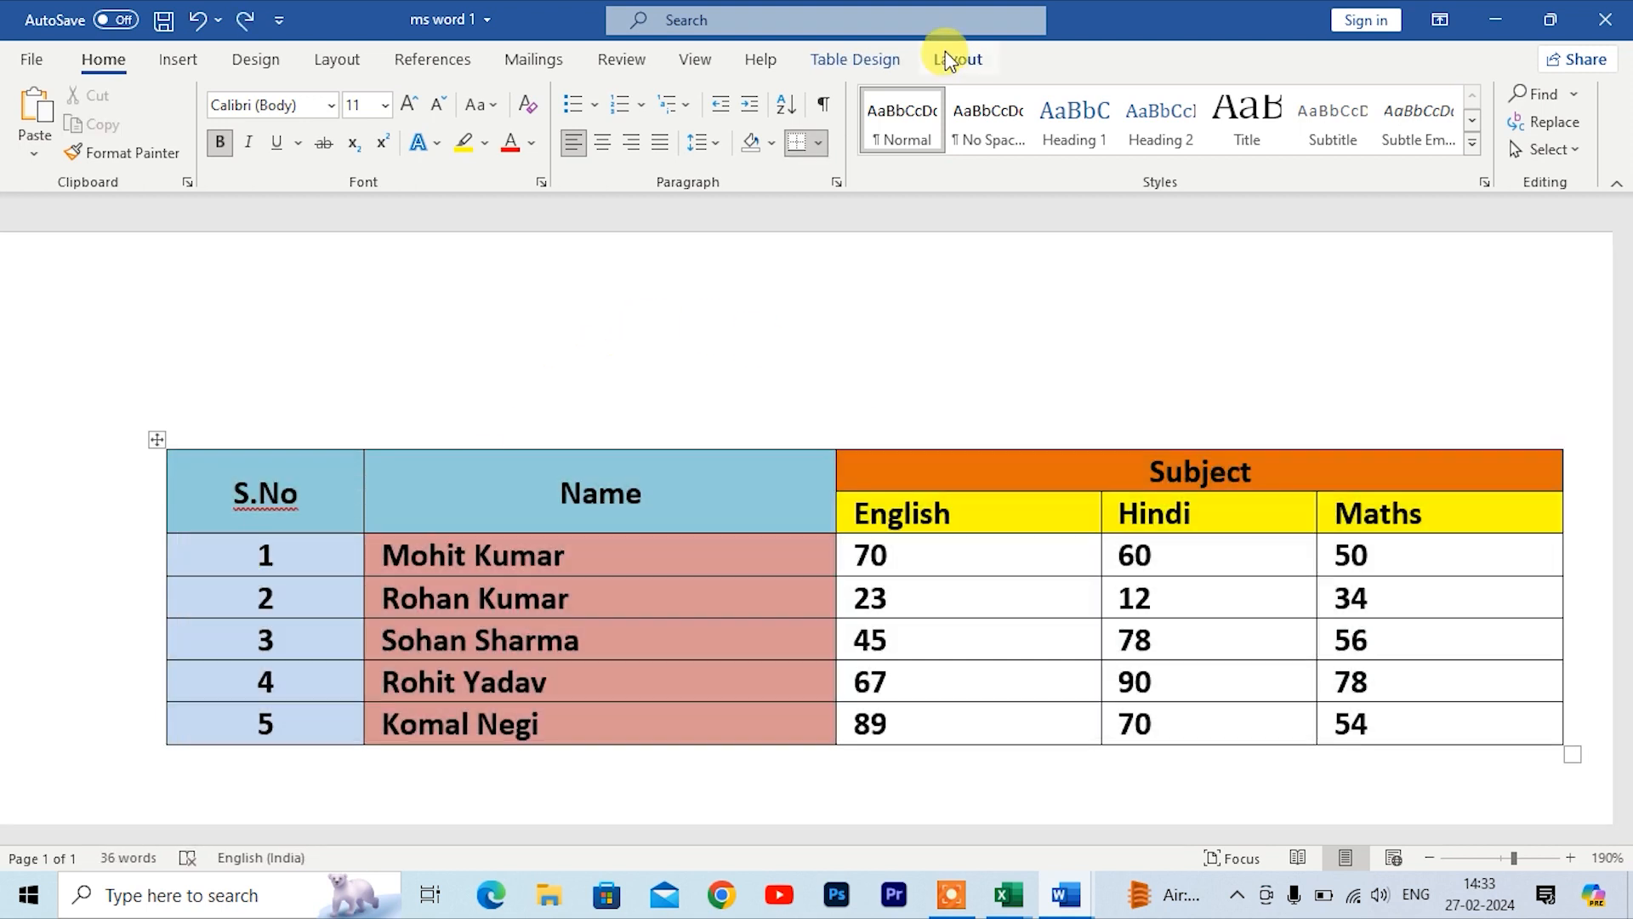
pyautogui.click(958, 59)
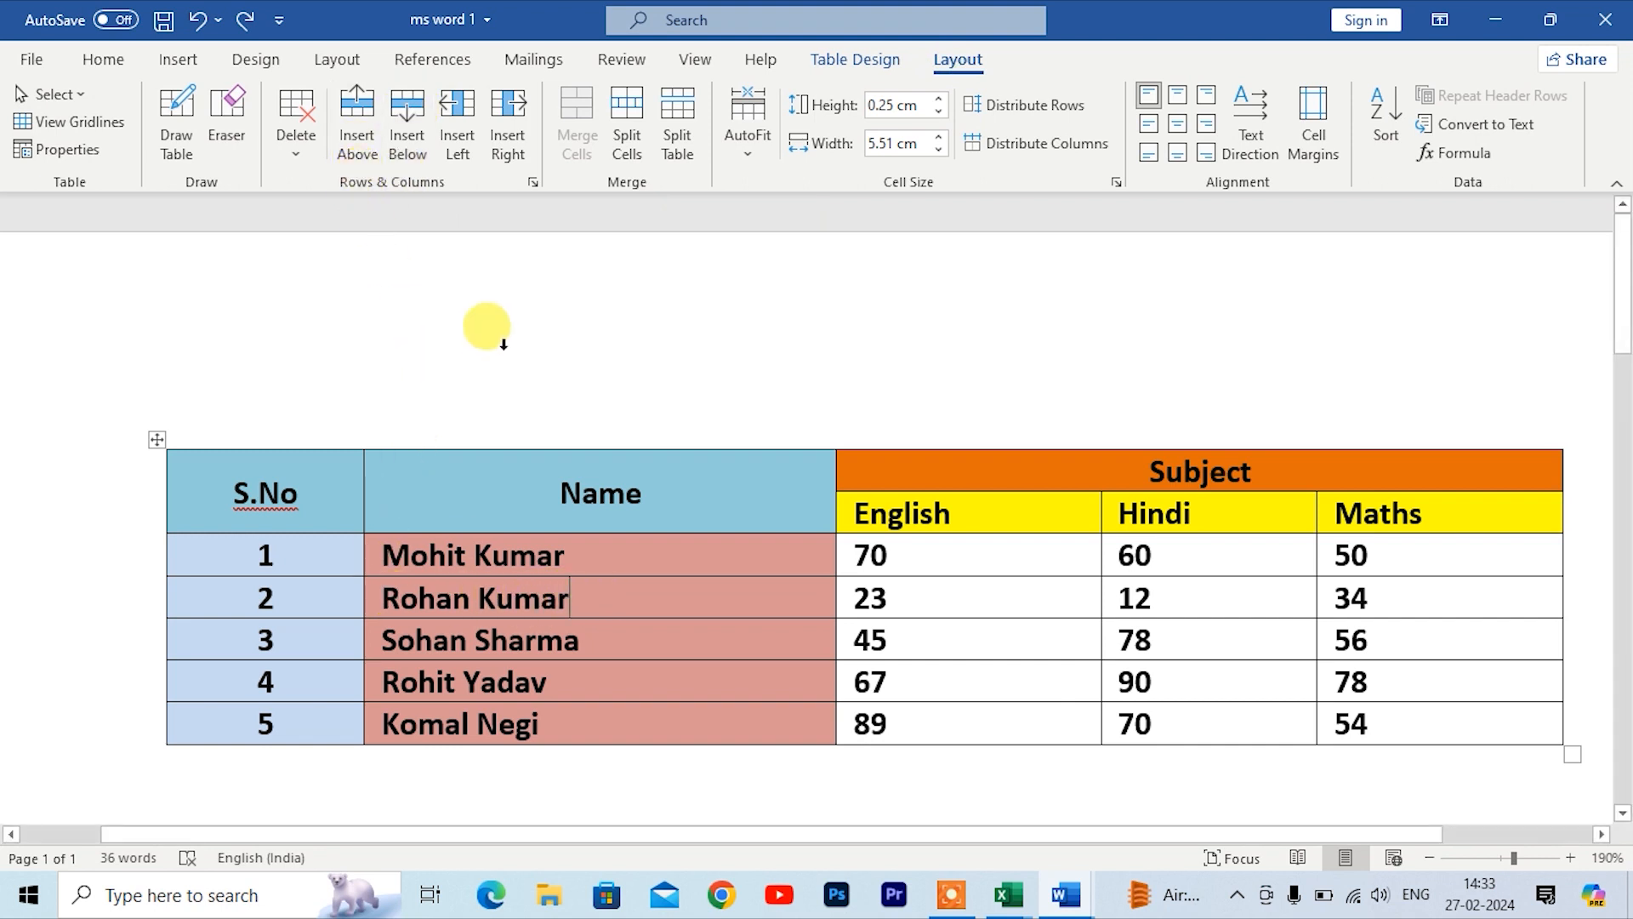
pyautogui.click(351, 145)
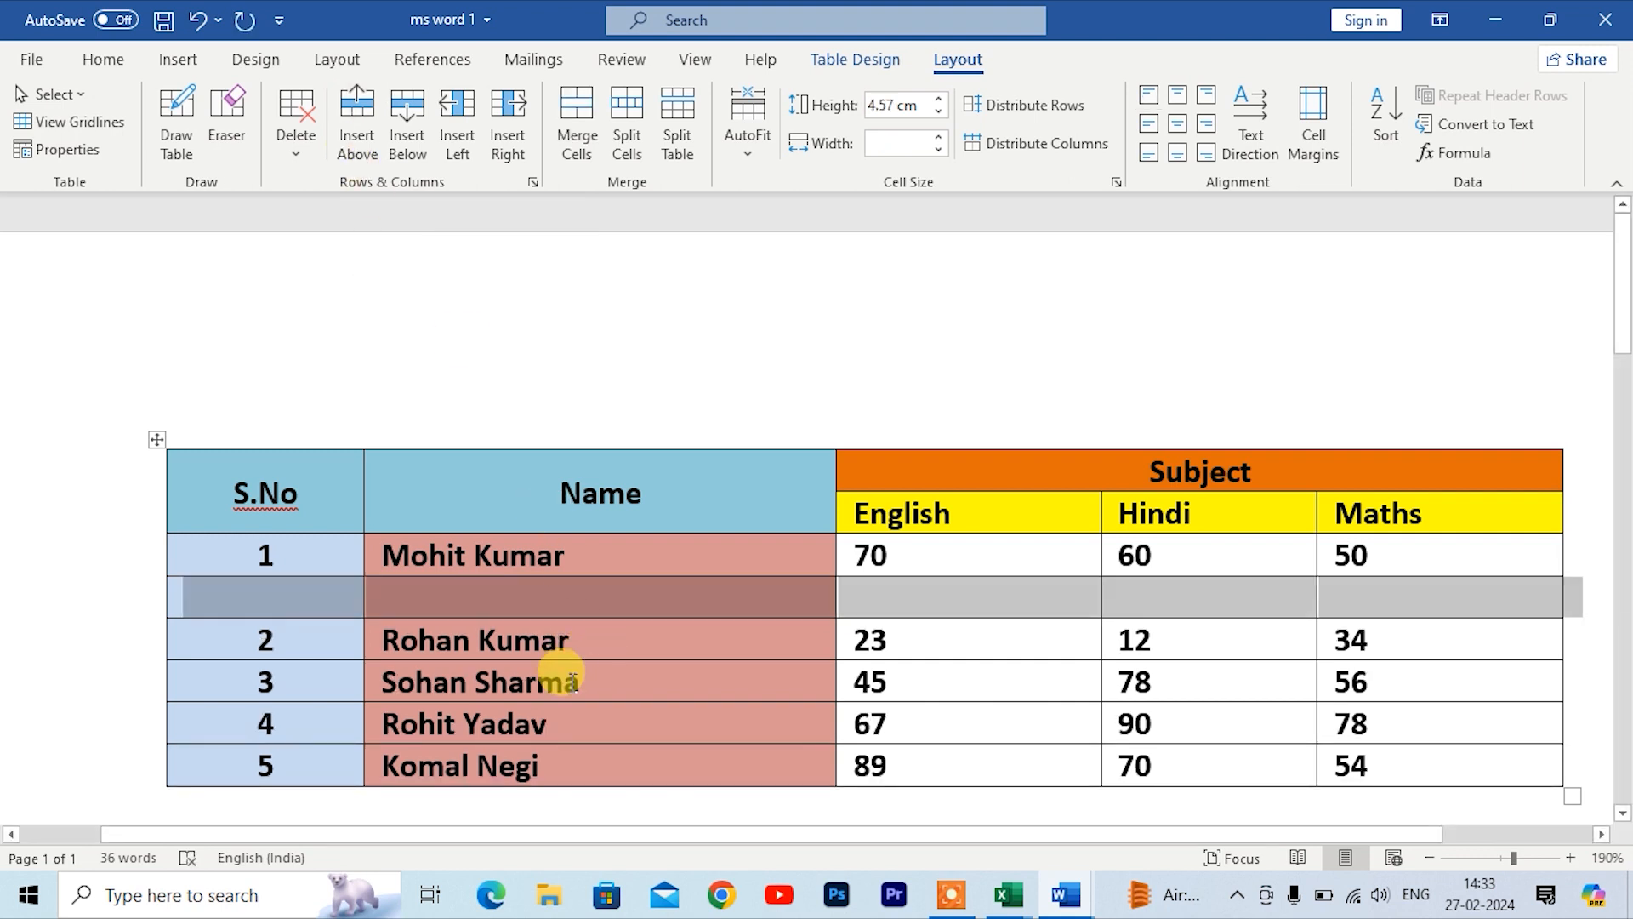
pyautogui.click(626, 664)
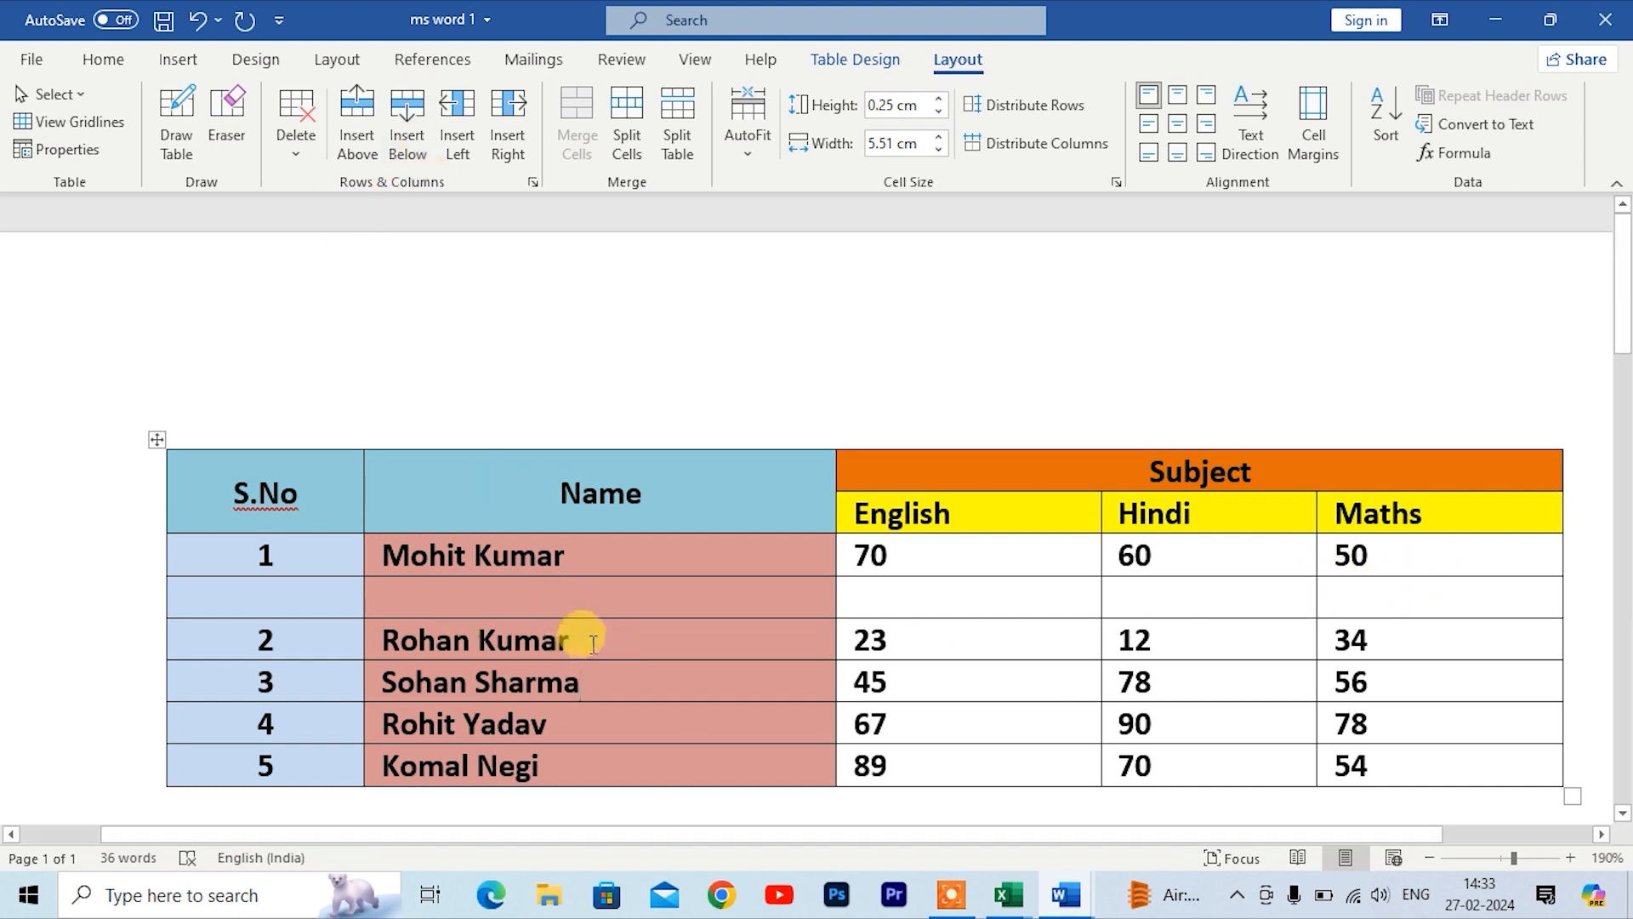
pyautogui.click(409, 147)
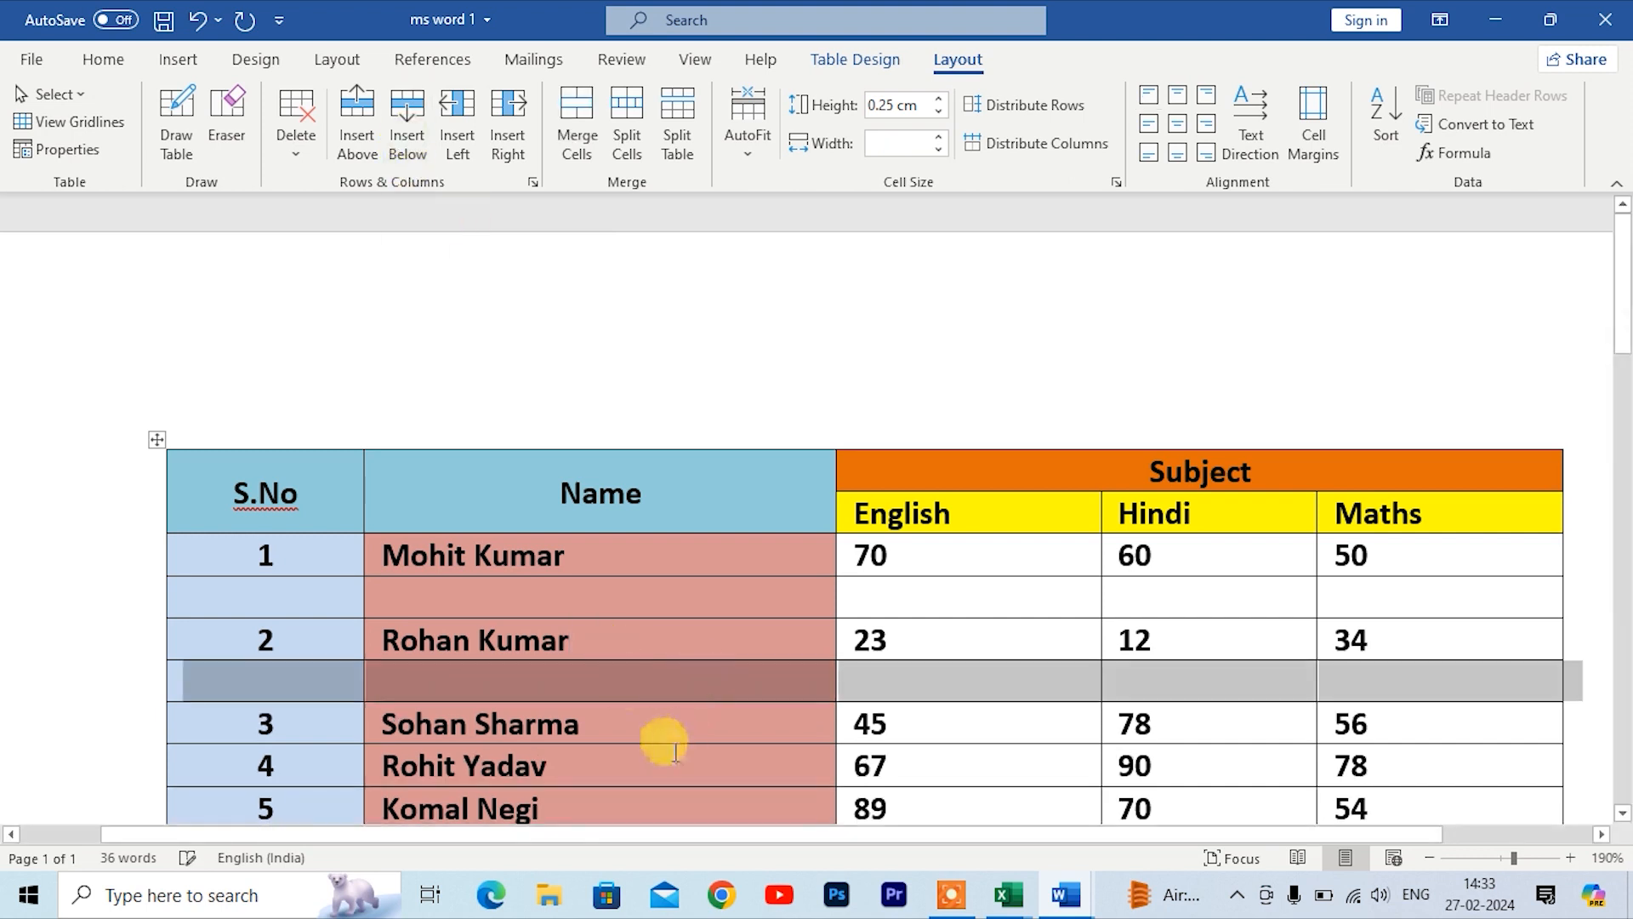
# Step: Insert columns to the left of the selected blank row, then undo the insertion
pyautogui.scroll(-2, 657, 744)
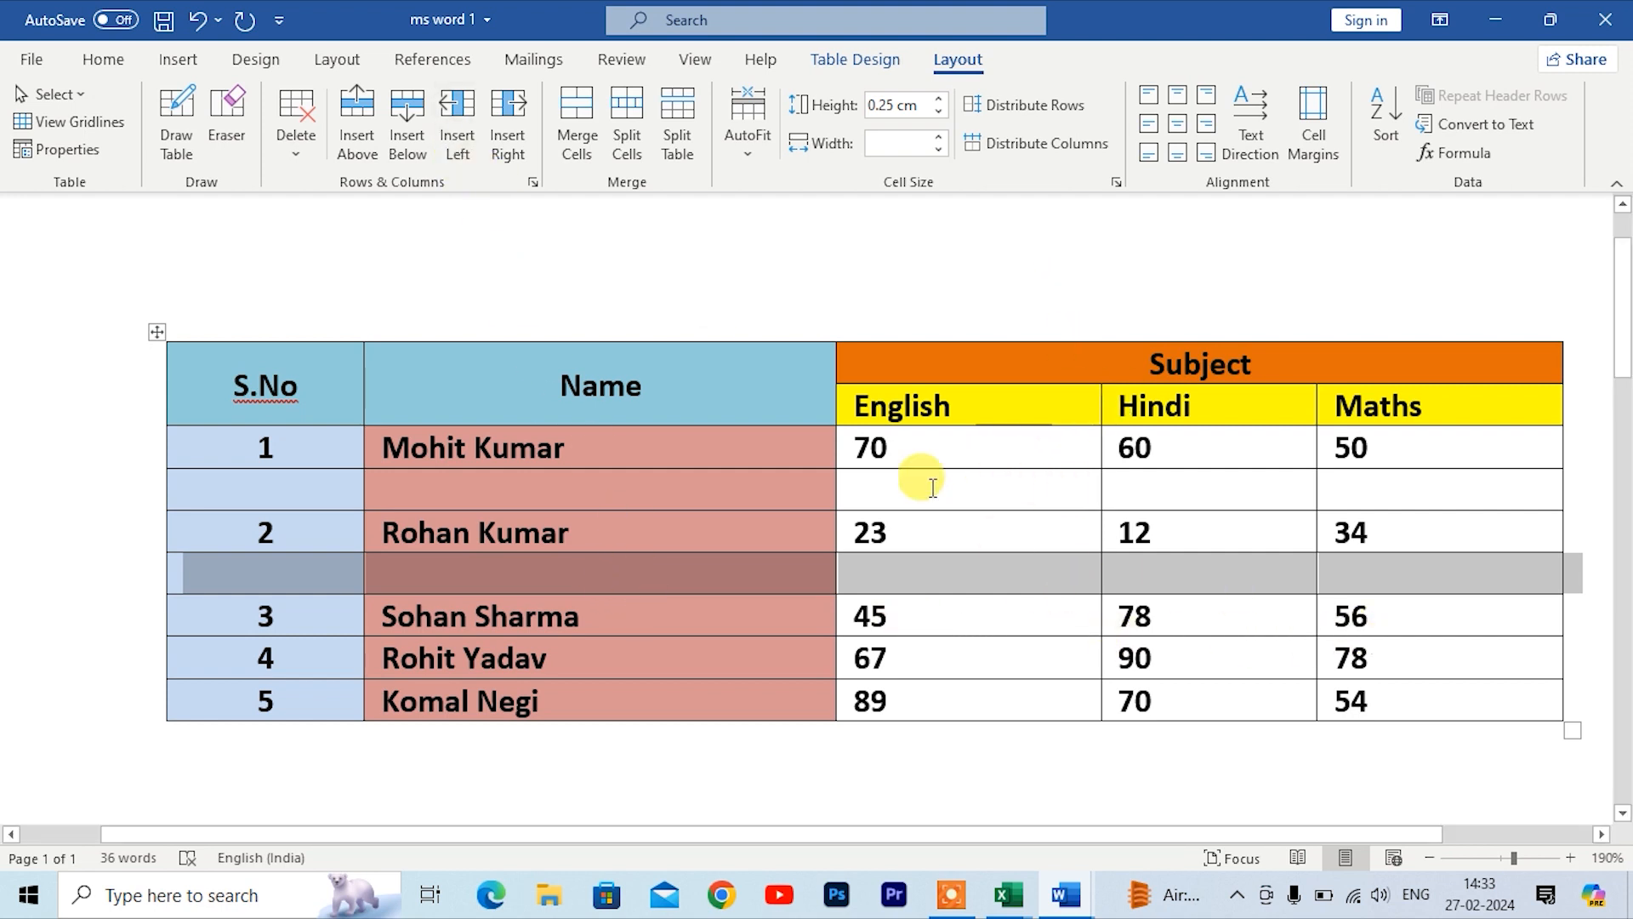
pyautogui.click(456, 140)
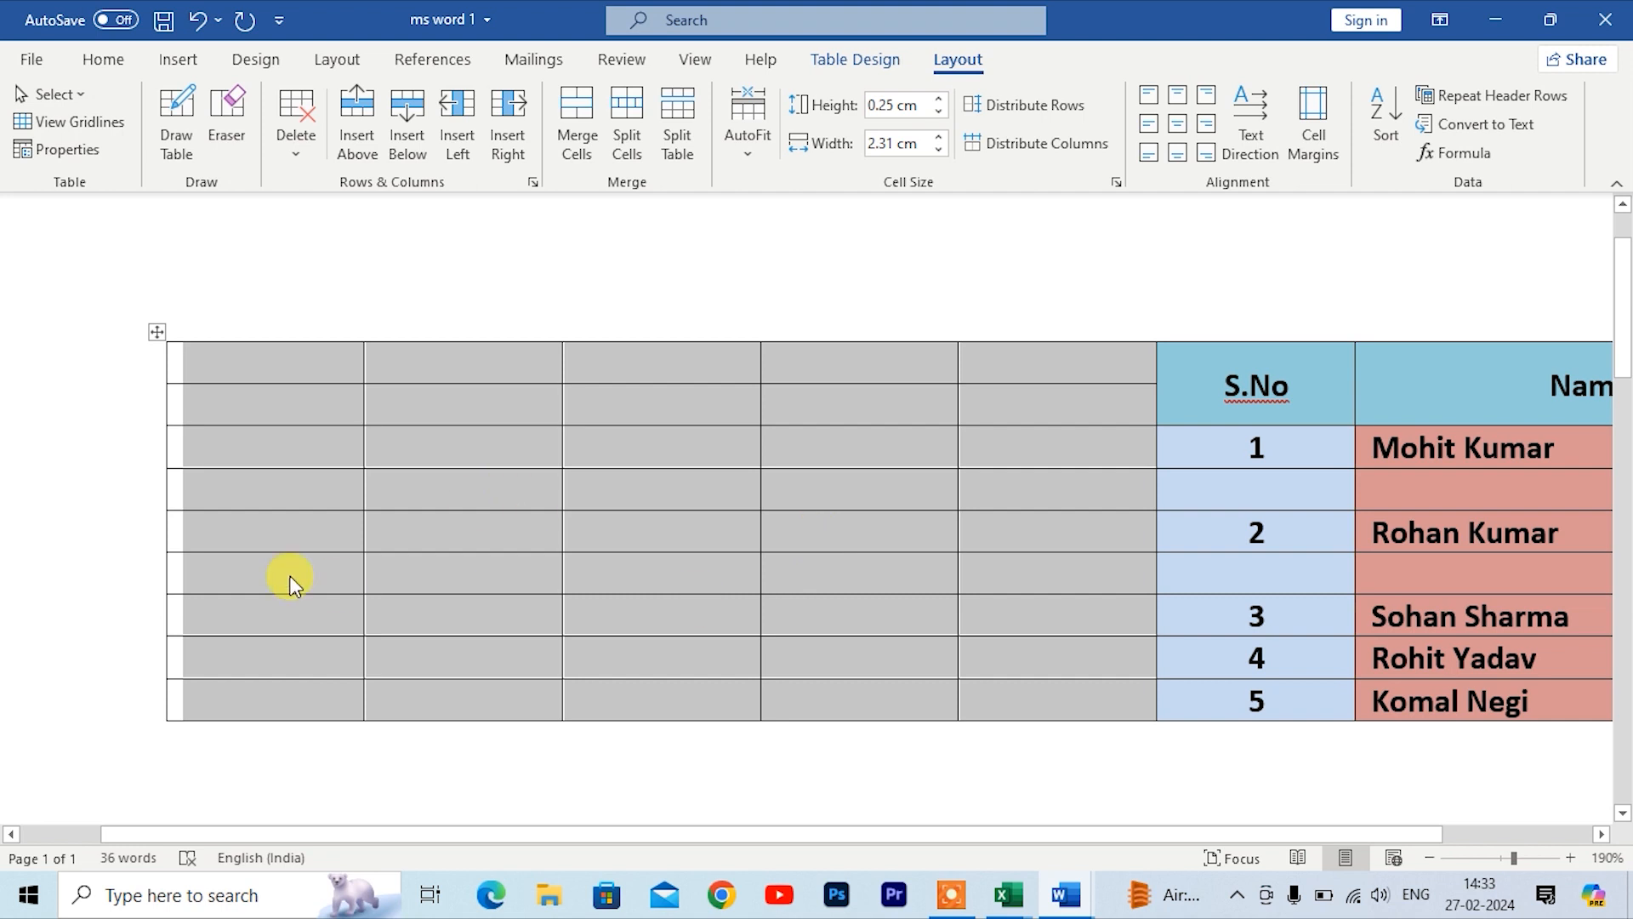
pyautogui.hotkey('ctrl', 'z')
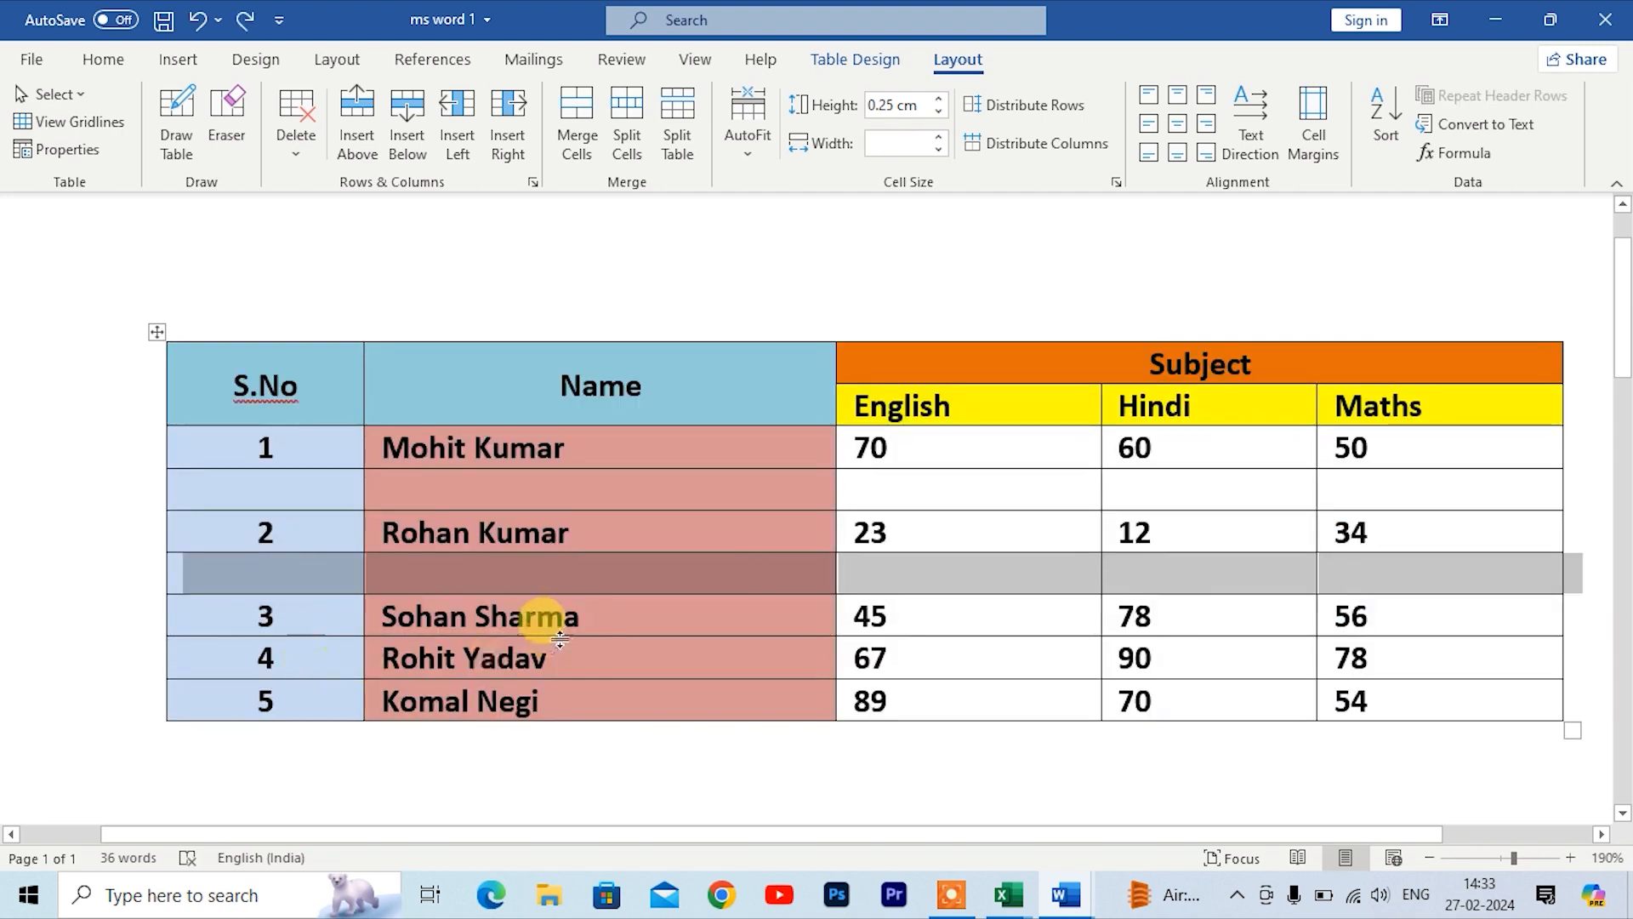
# Step: Insert columns to the left of the S.No column and the selected columns, then undo the insertions
pyautogui.moveTo(314, 383); pyautogui.dragTo(308, 685)
pyautogui.click(455, 146)
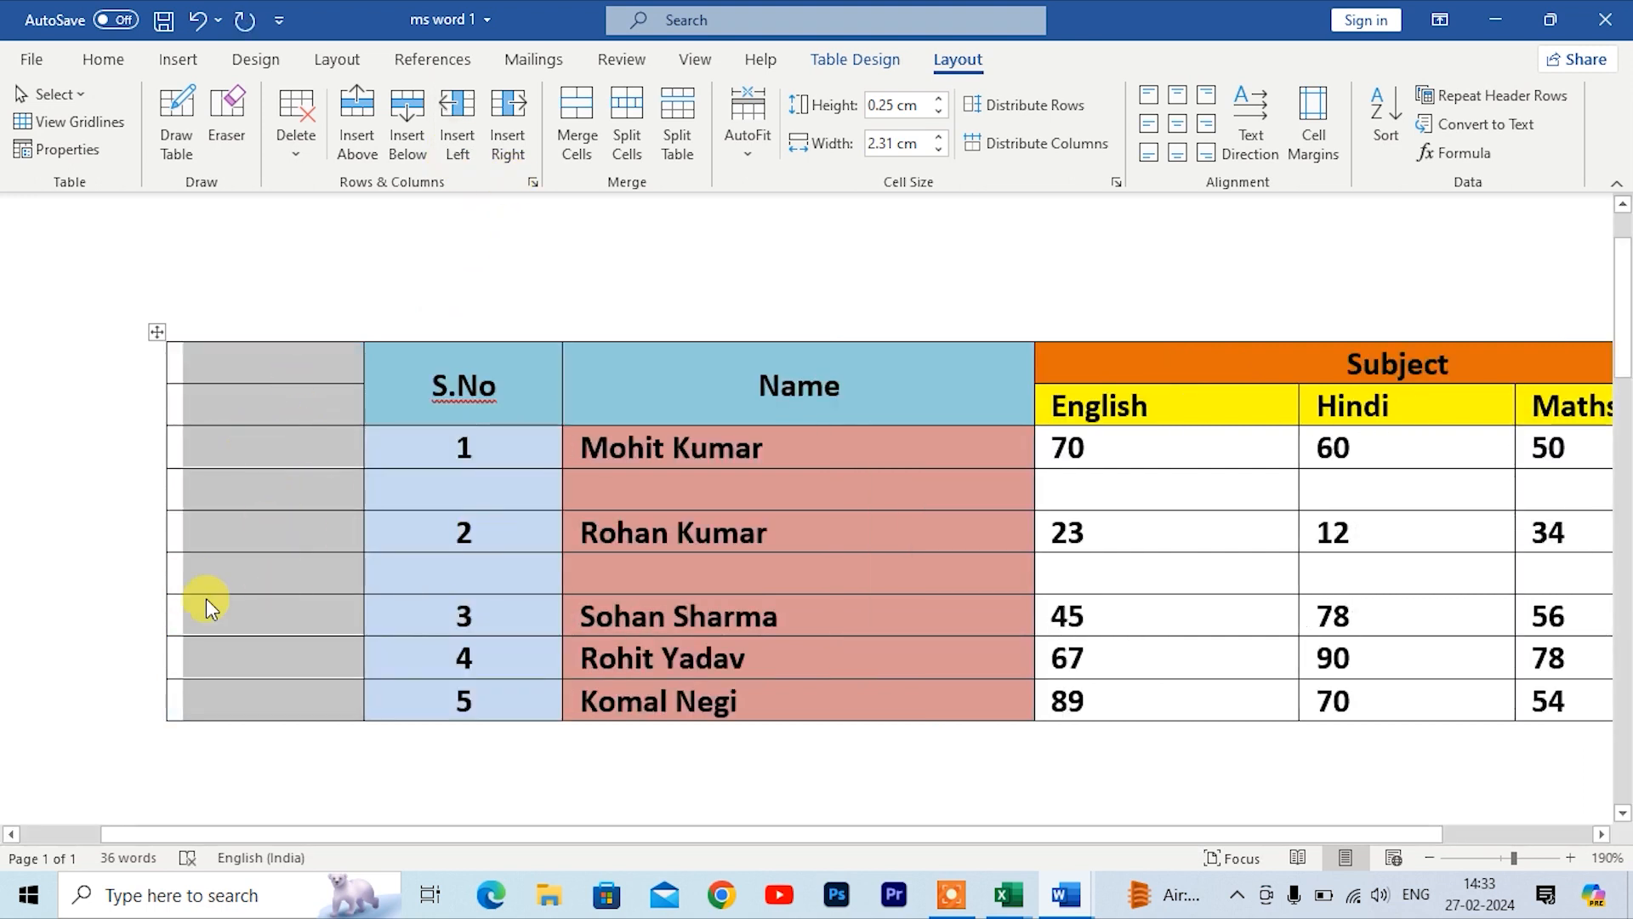
pyautogui.click(584, 443)
pyautogui.moveTo(472, 357); pyautogui.dragTo(1151, 692)
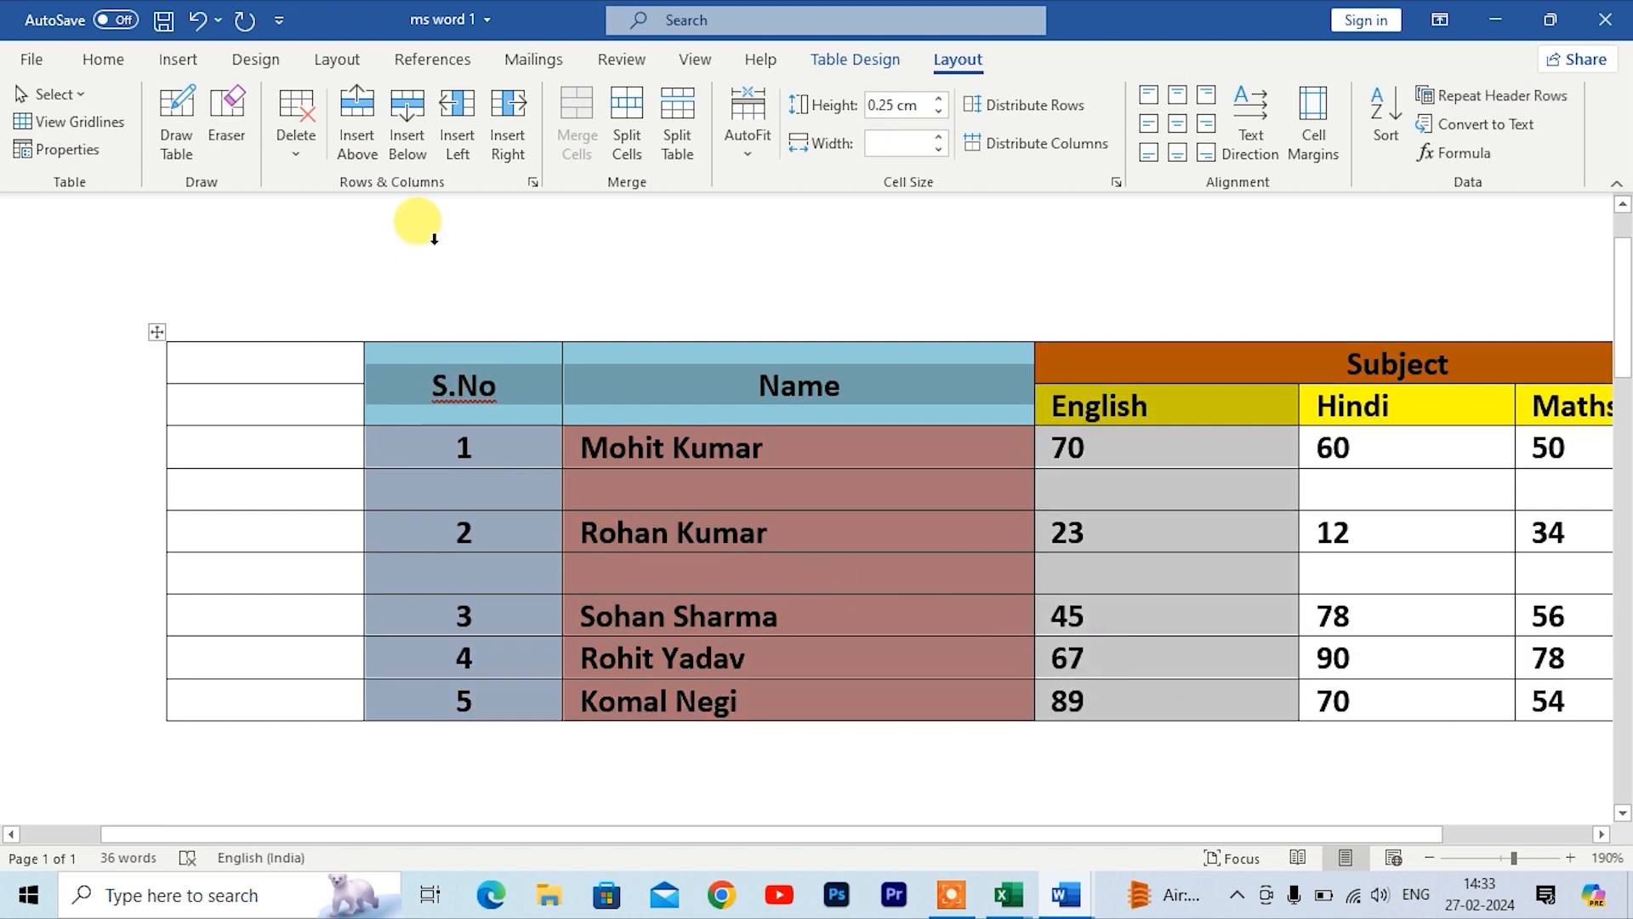
pyautogui.click(458, 146)
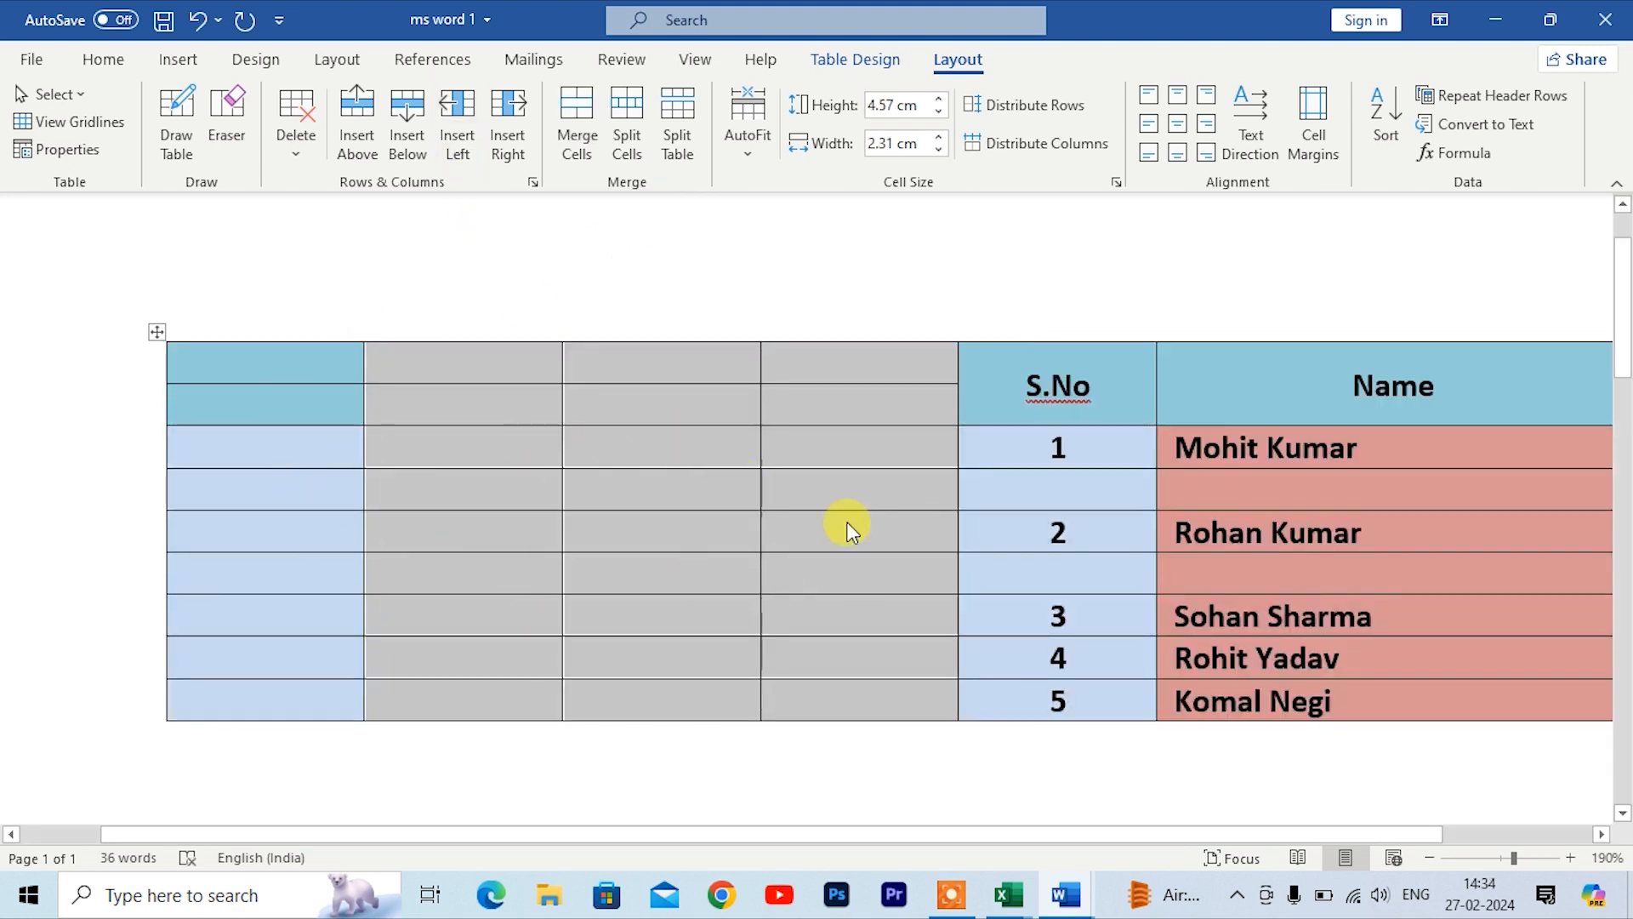
pyautogui.hotkey('ctrl', 'z')
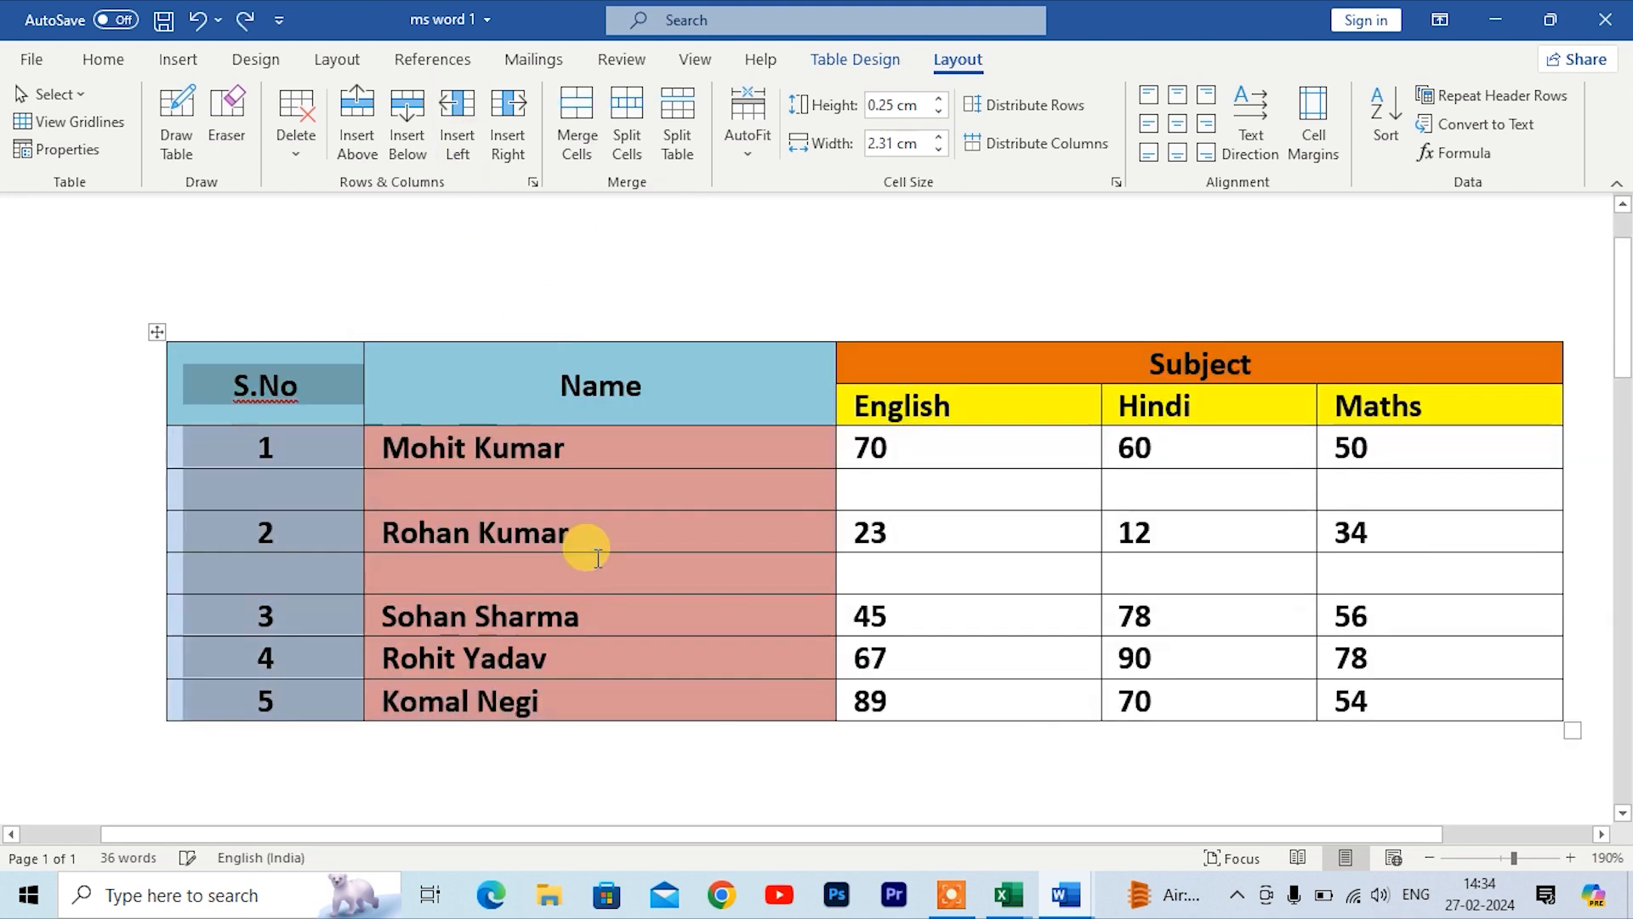
# Step: Insert a column to the right of the S.No column, then delete that new column
pyautogui.click(437, 455)
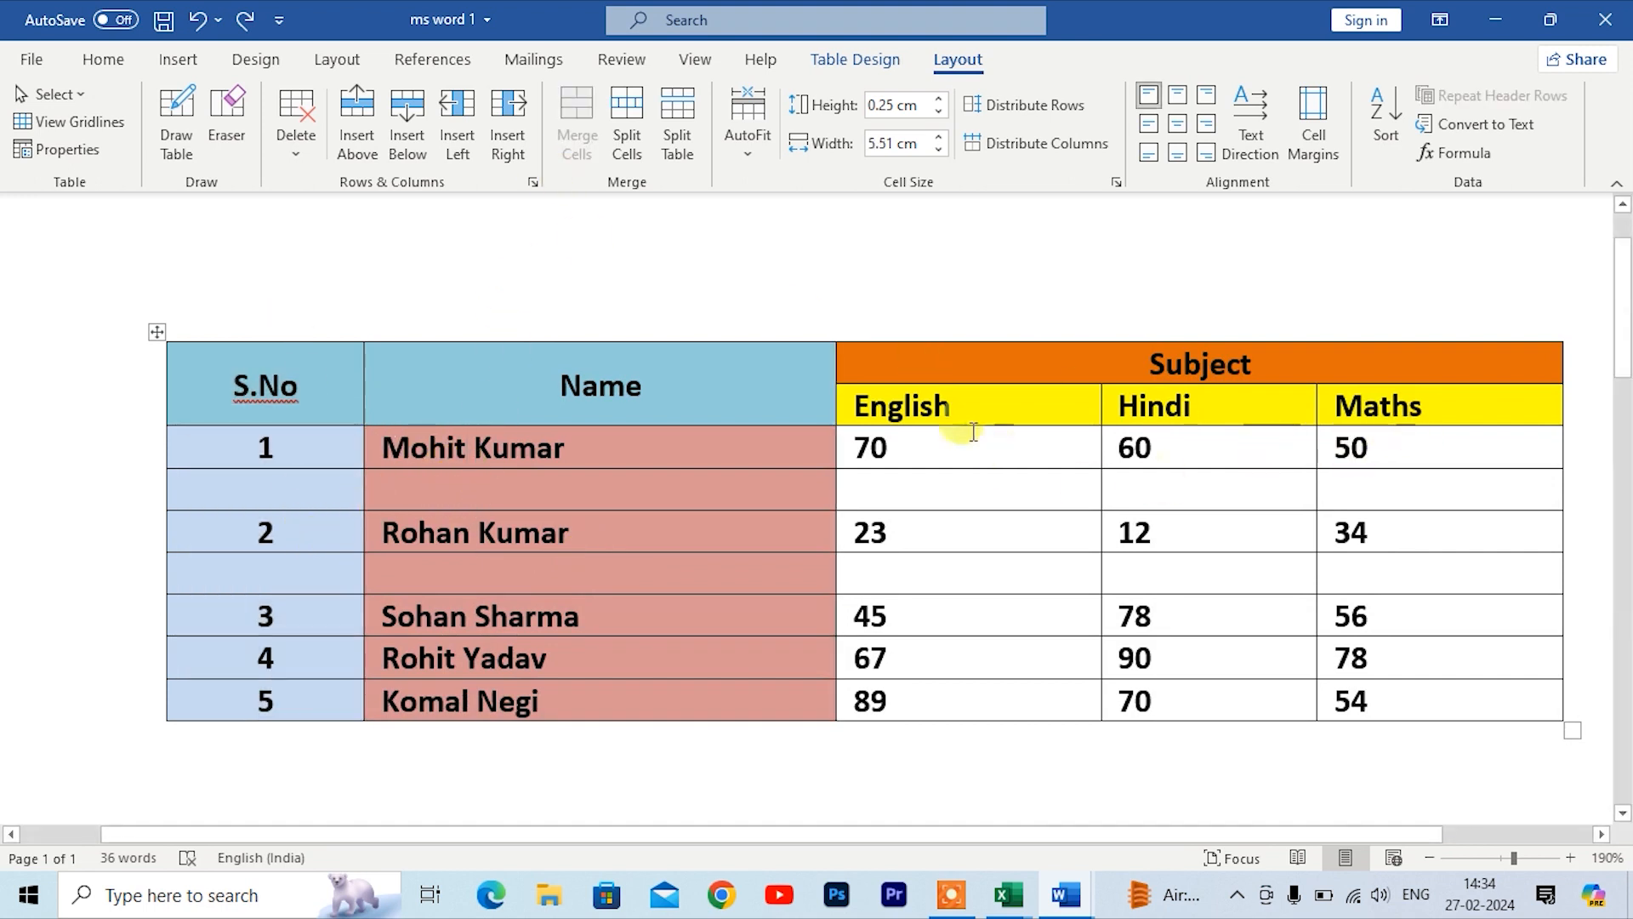
pyautogui.moveTo(259, 371); pyautogui.dragTo(266, 682)
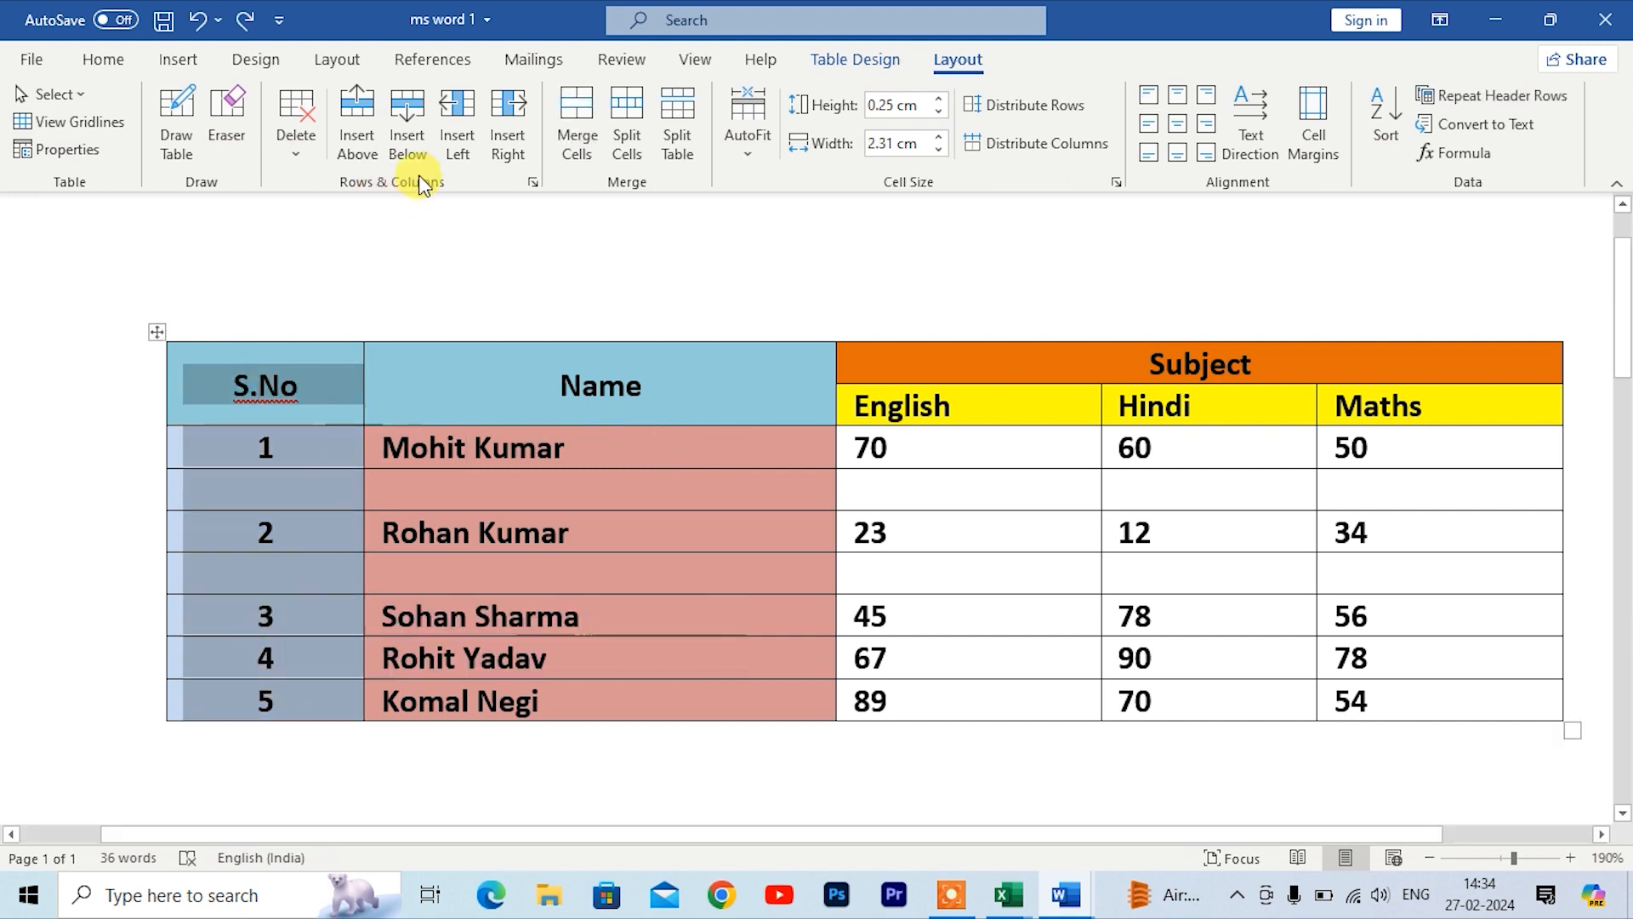
pyautogui.click(508, 144)
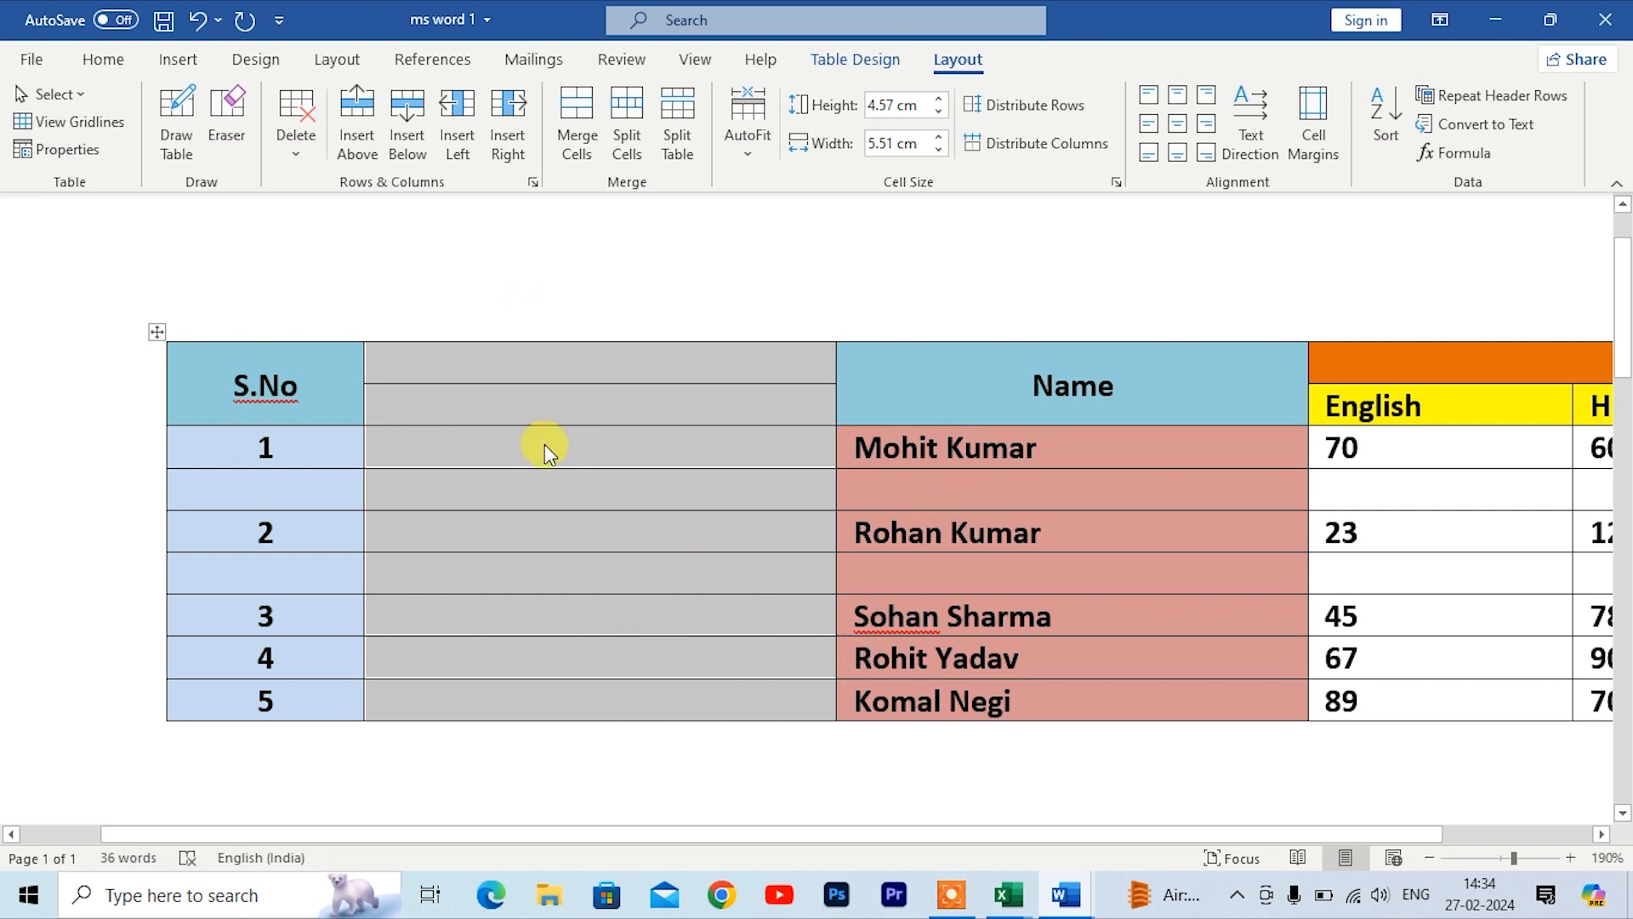
pyautogui.press('BackSpace')
pyautogui.click(587, 580)
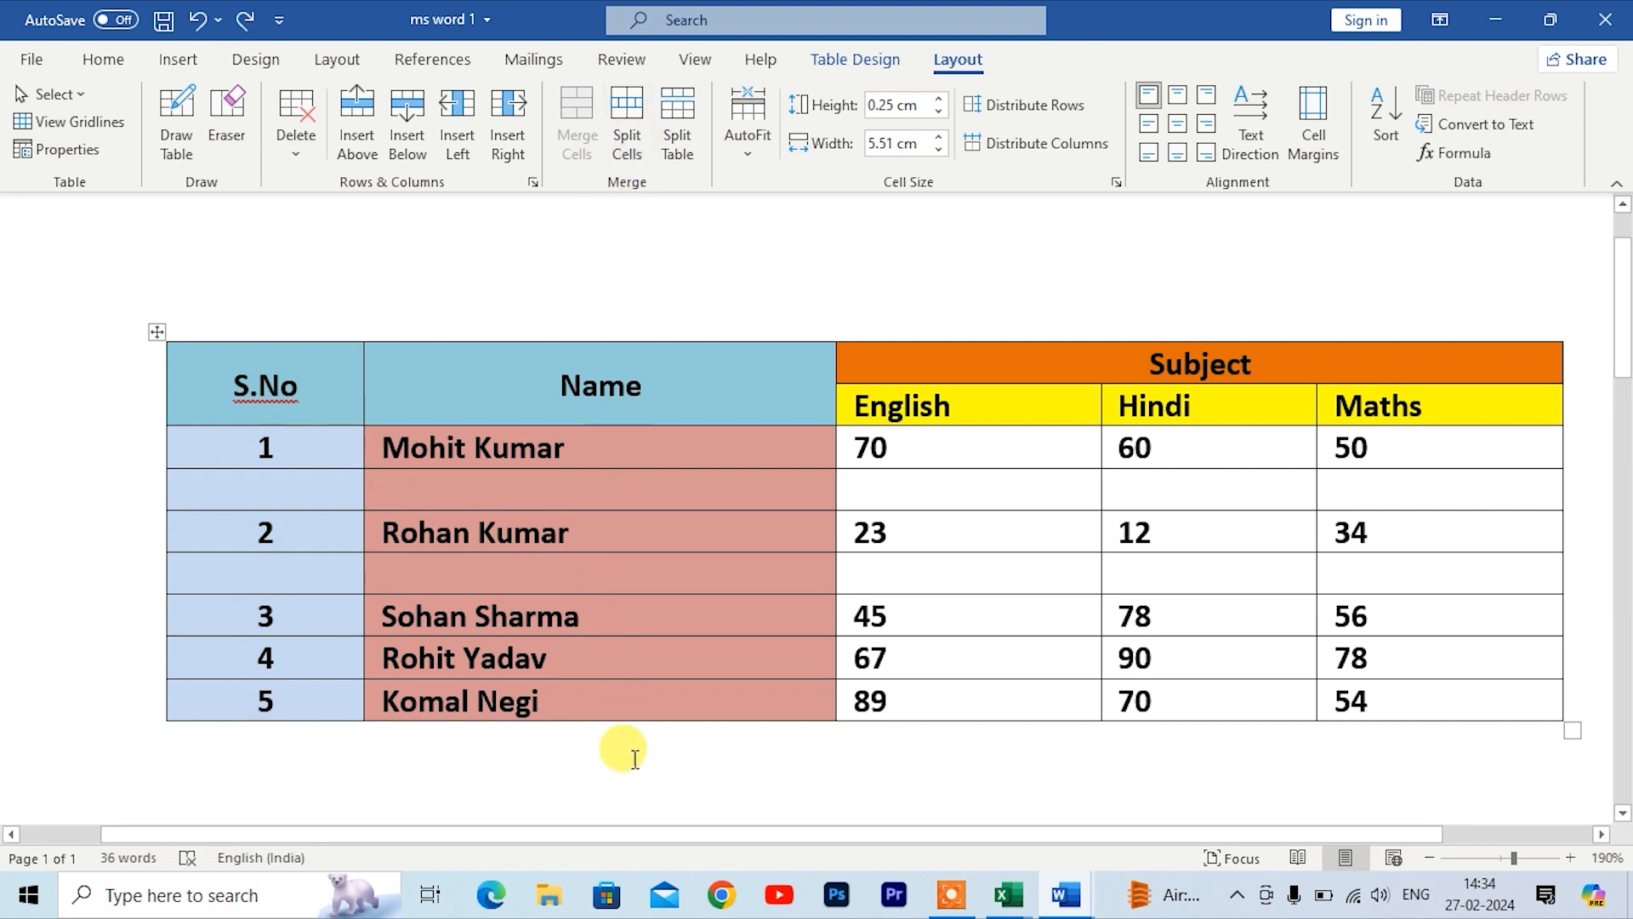
# Step: Switch to the ms word 2 document and merge the S.No header cell with the empty cell above it
pyautogui.hotkey('alt', 'Tab')
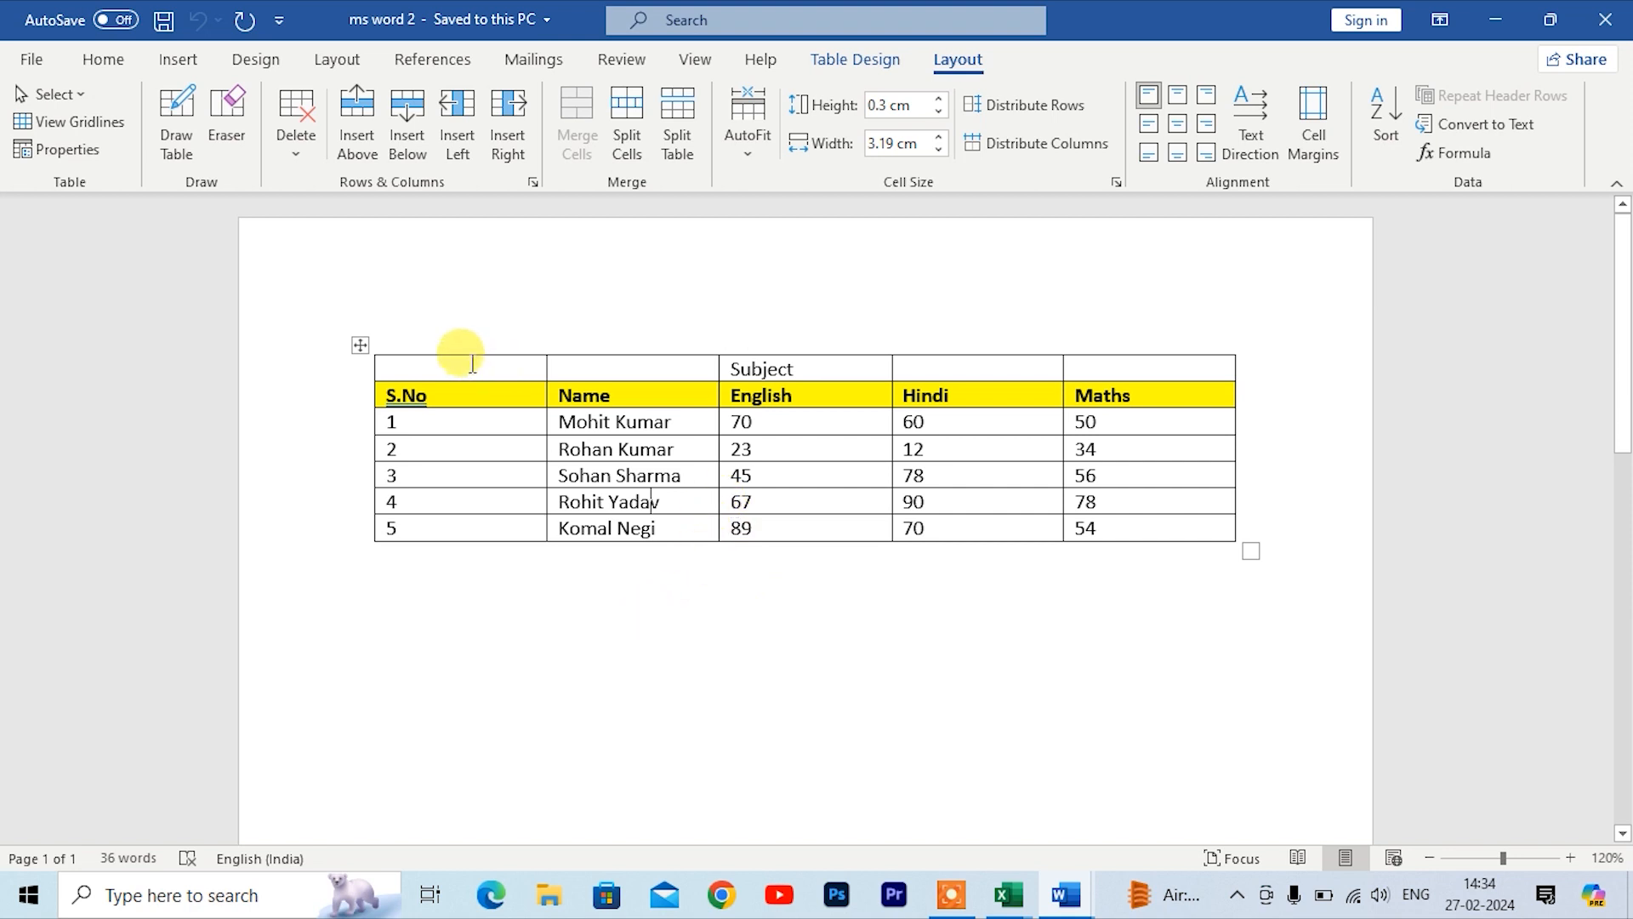
pyautogui.moveTo(474, 382); pyautogui.dragTo(472, 392)
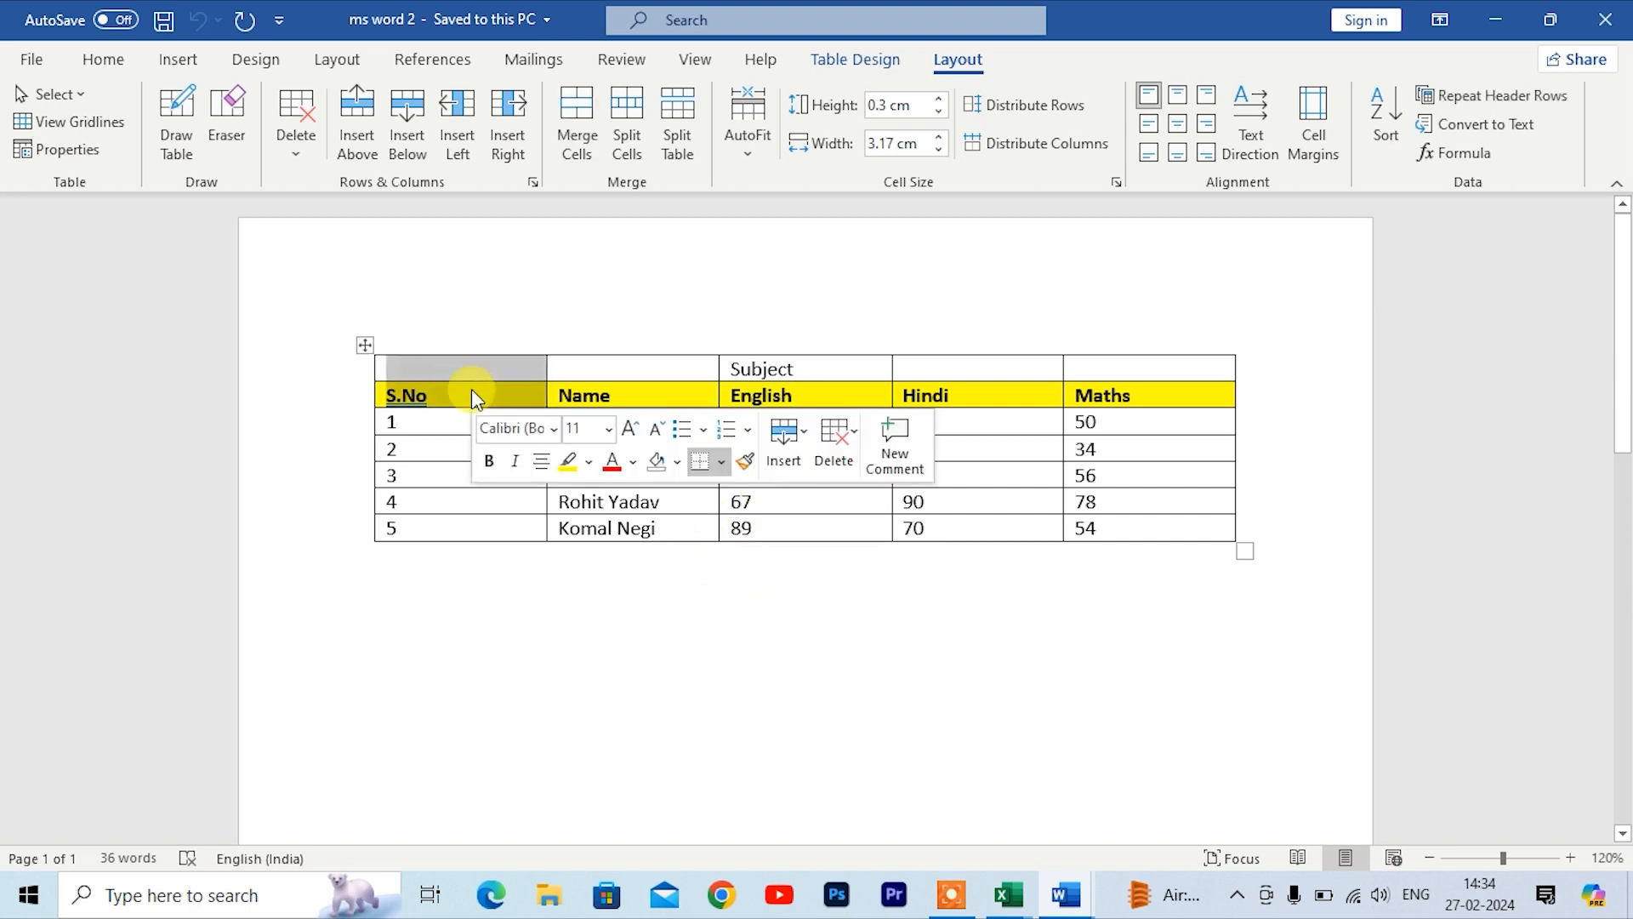
pyautogui.click(576, 127)
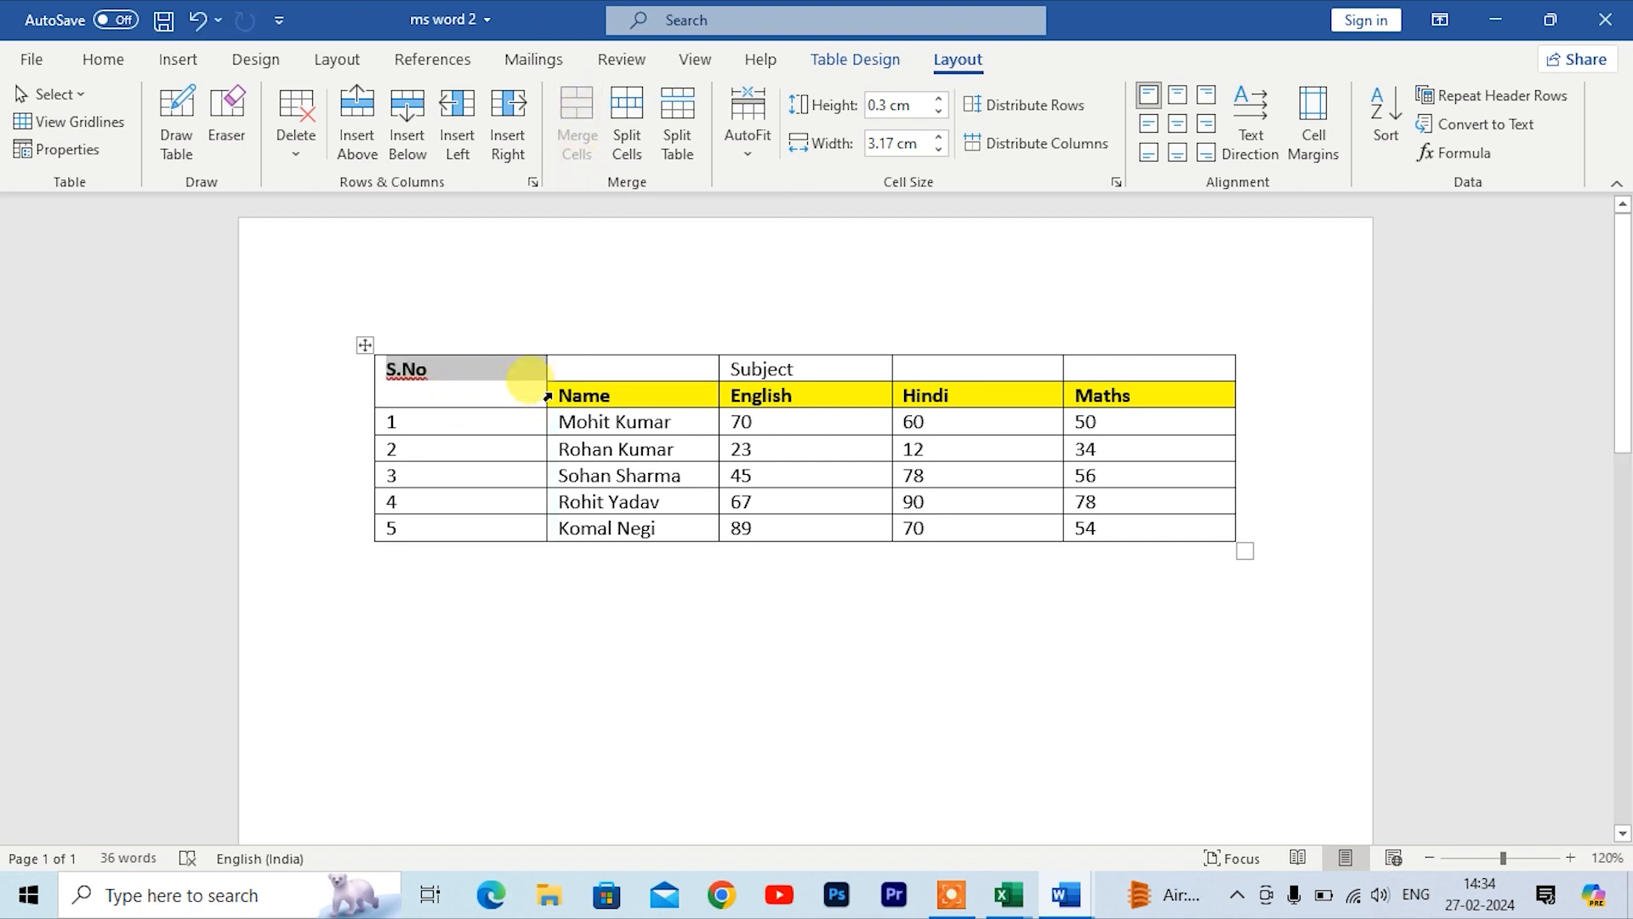
pyautogui.click(602, 657)
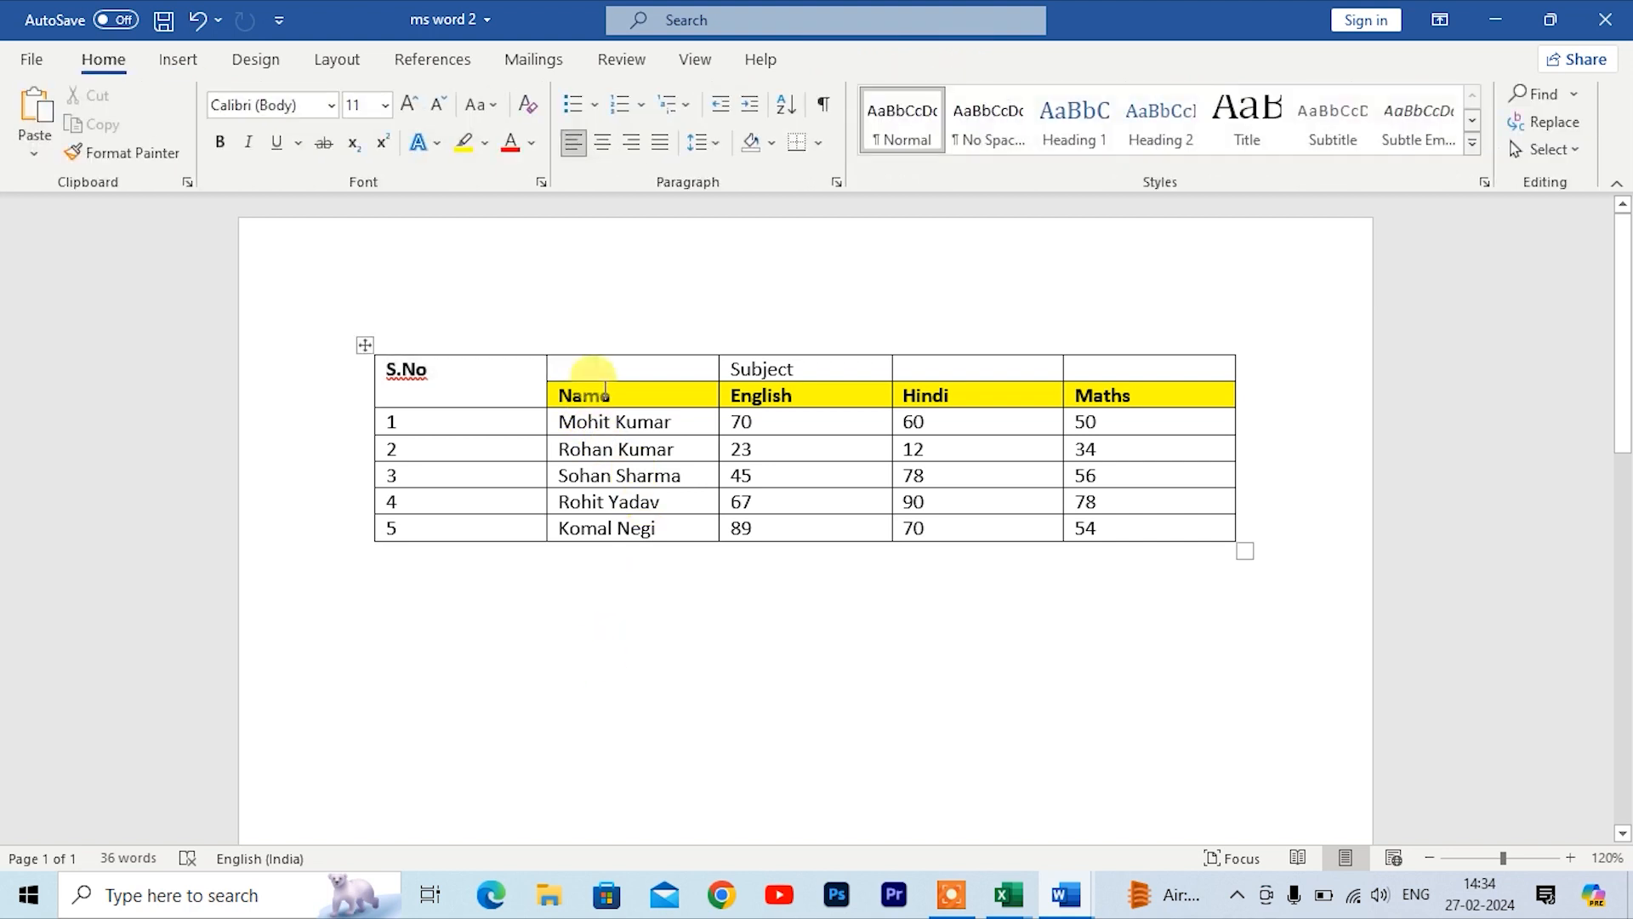
# Step: Merge the Name header with the cell above it, and merge the Subject cell across the three subject columns
pyautogui.moveTo(593, 368); pyautogui.dragTo(599, 396)
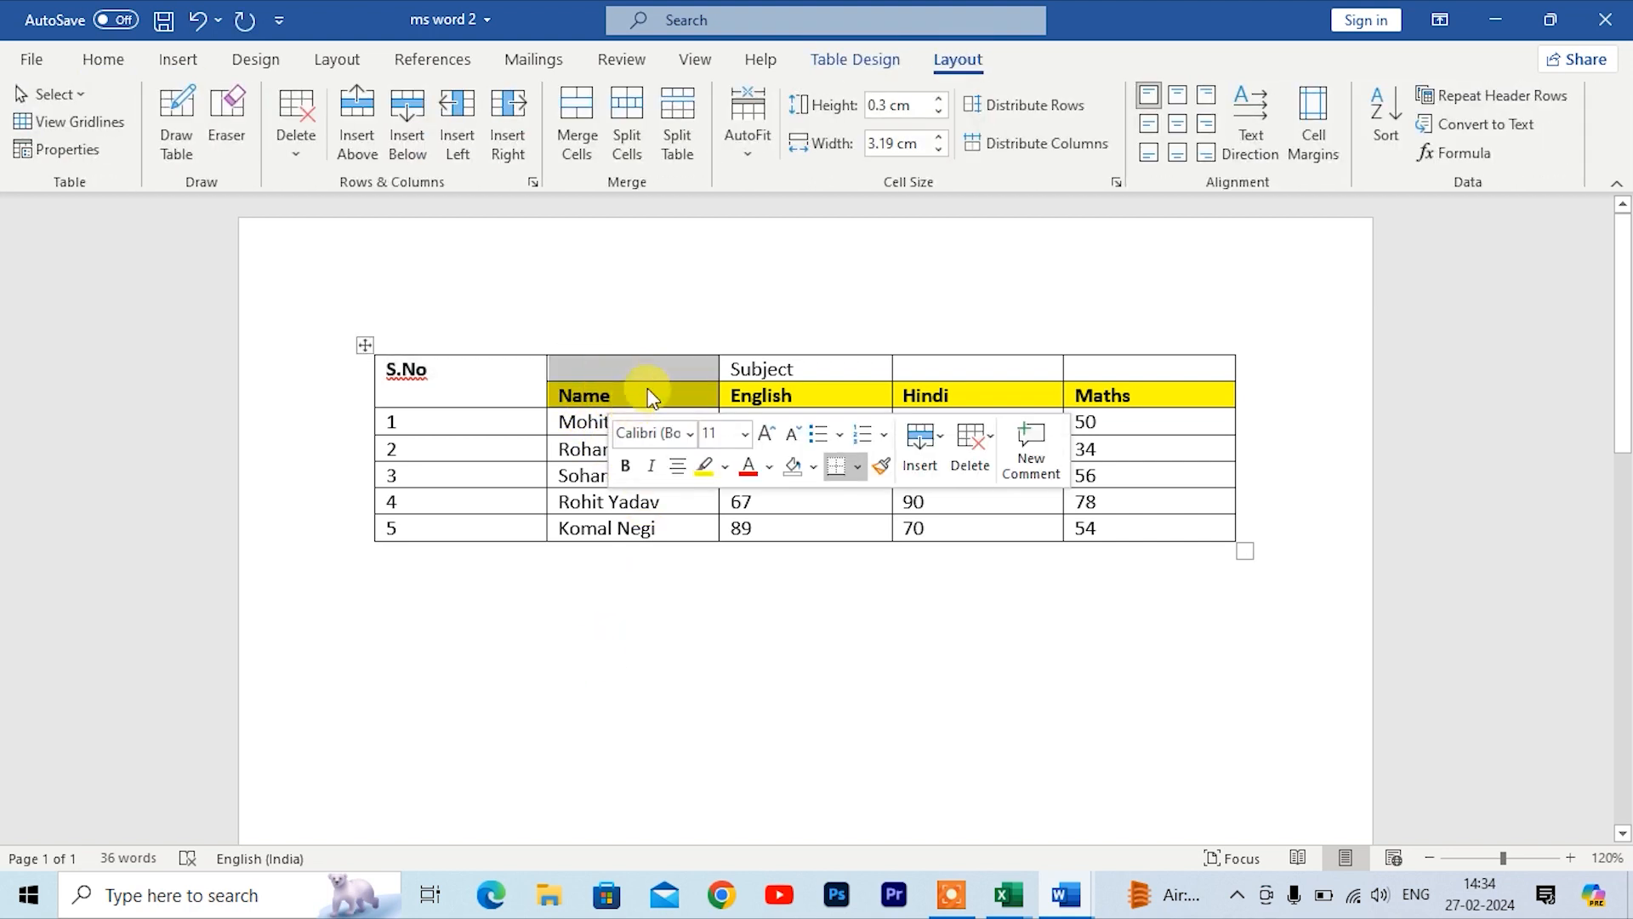
pyautogui.click(576, 120)
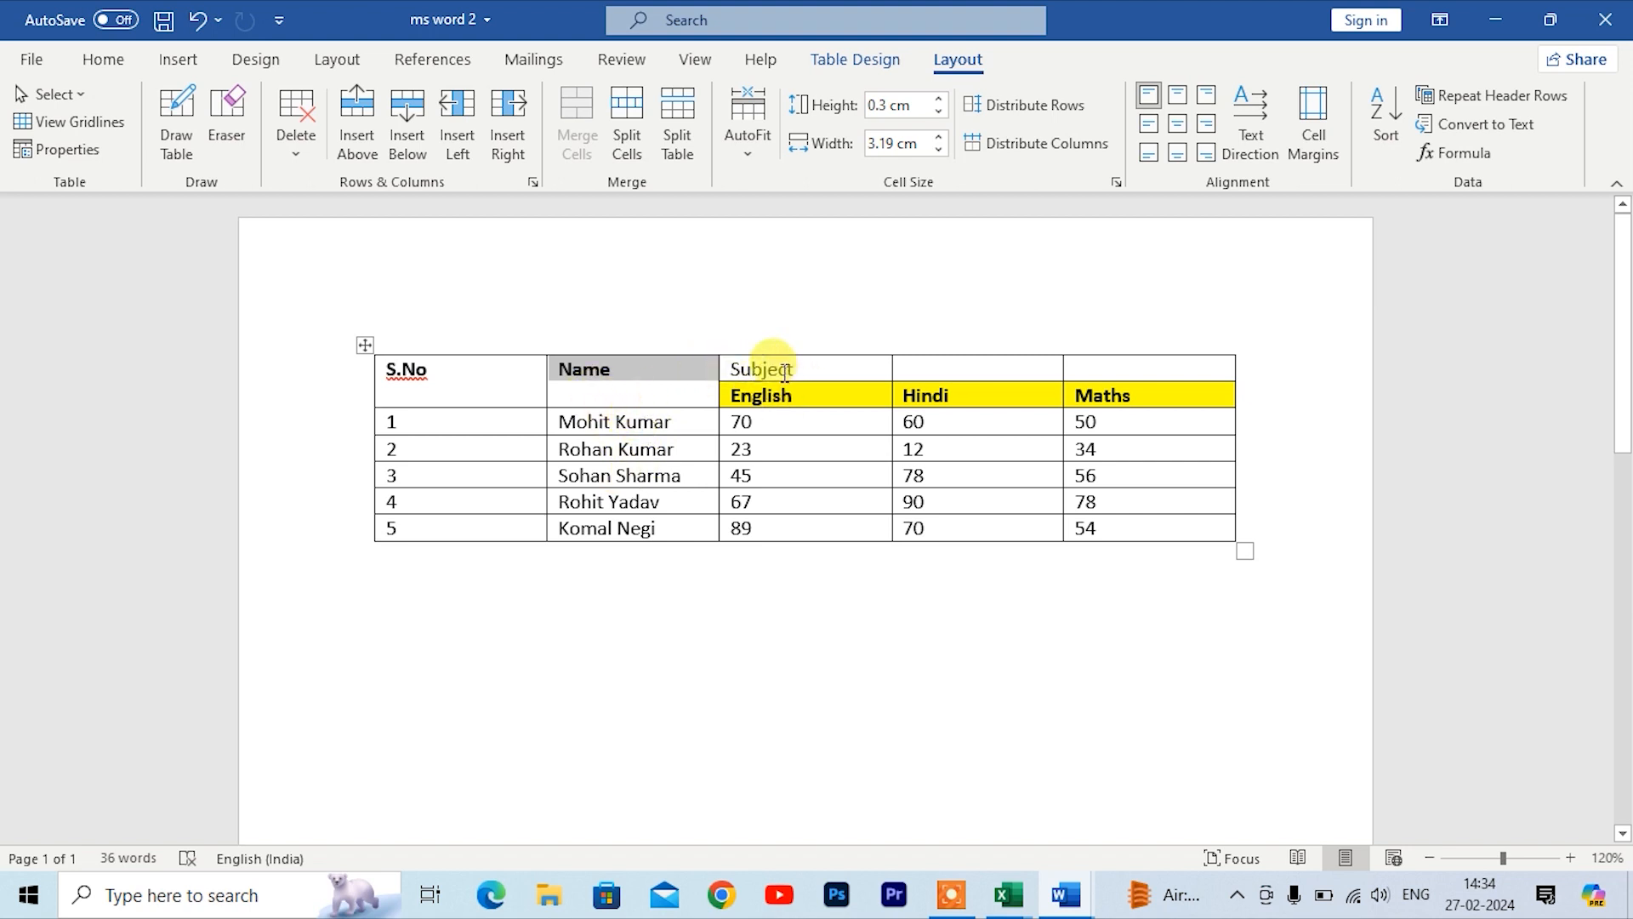
pyautogui.click(815, 370)
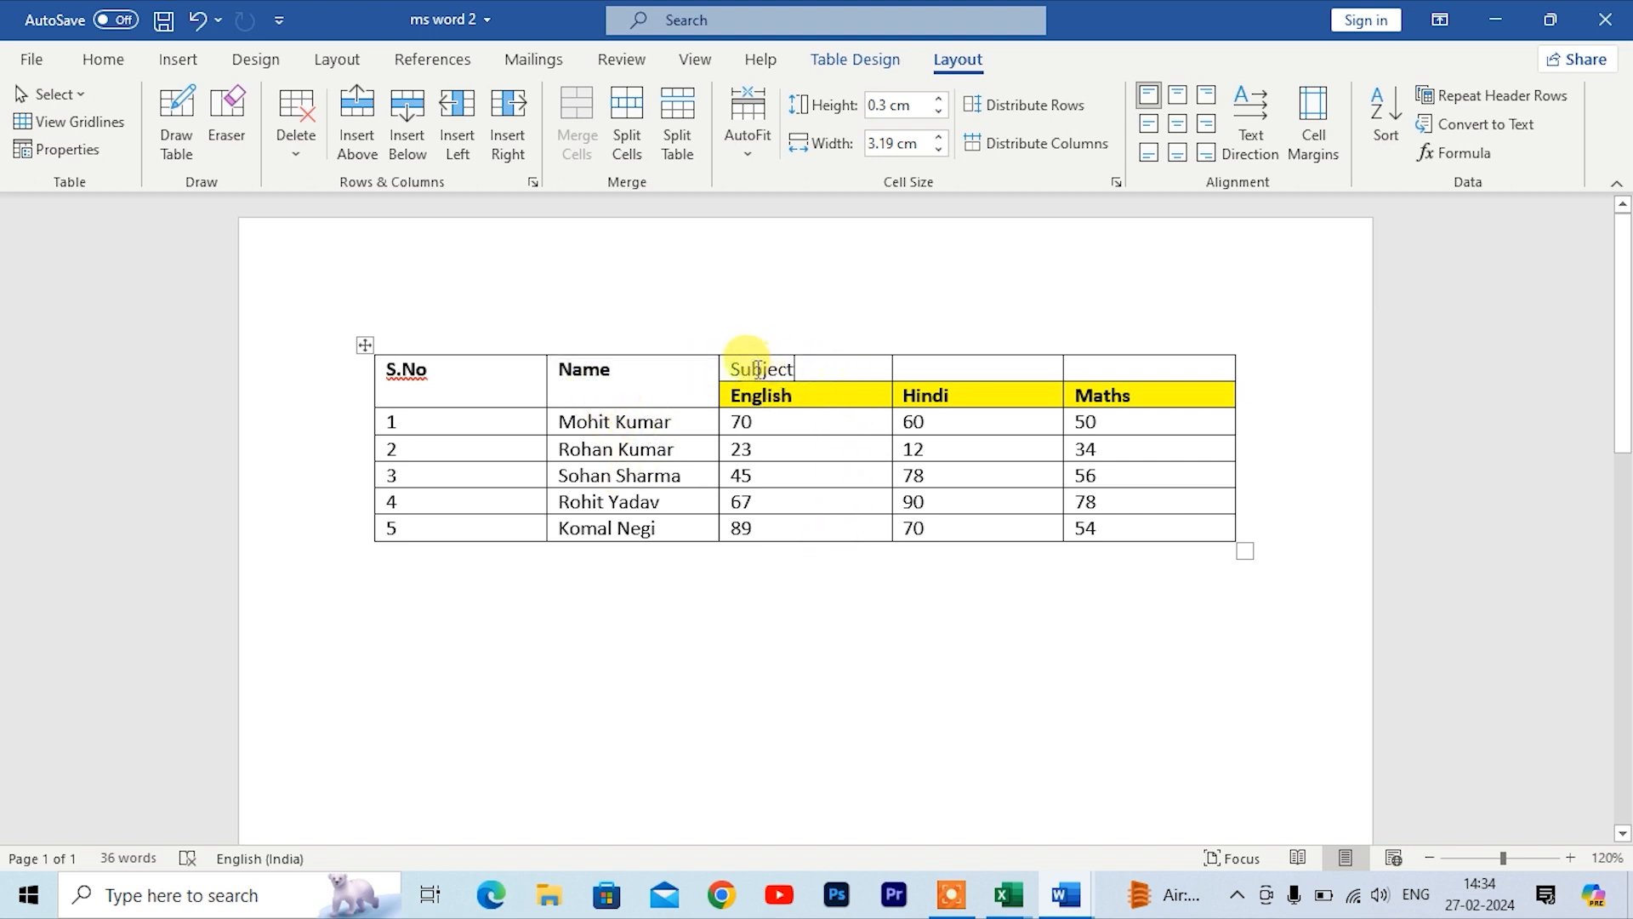
pyautogui.moveTo(735, 362); pyautogui.dragTo(1185, 375)
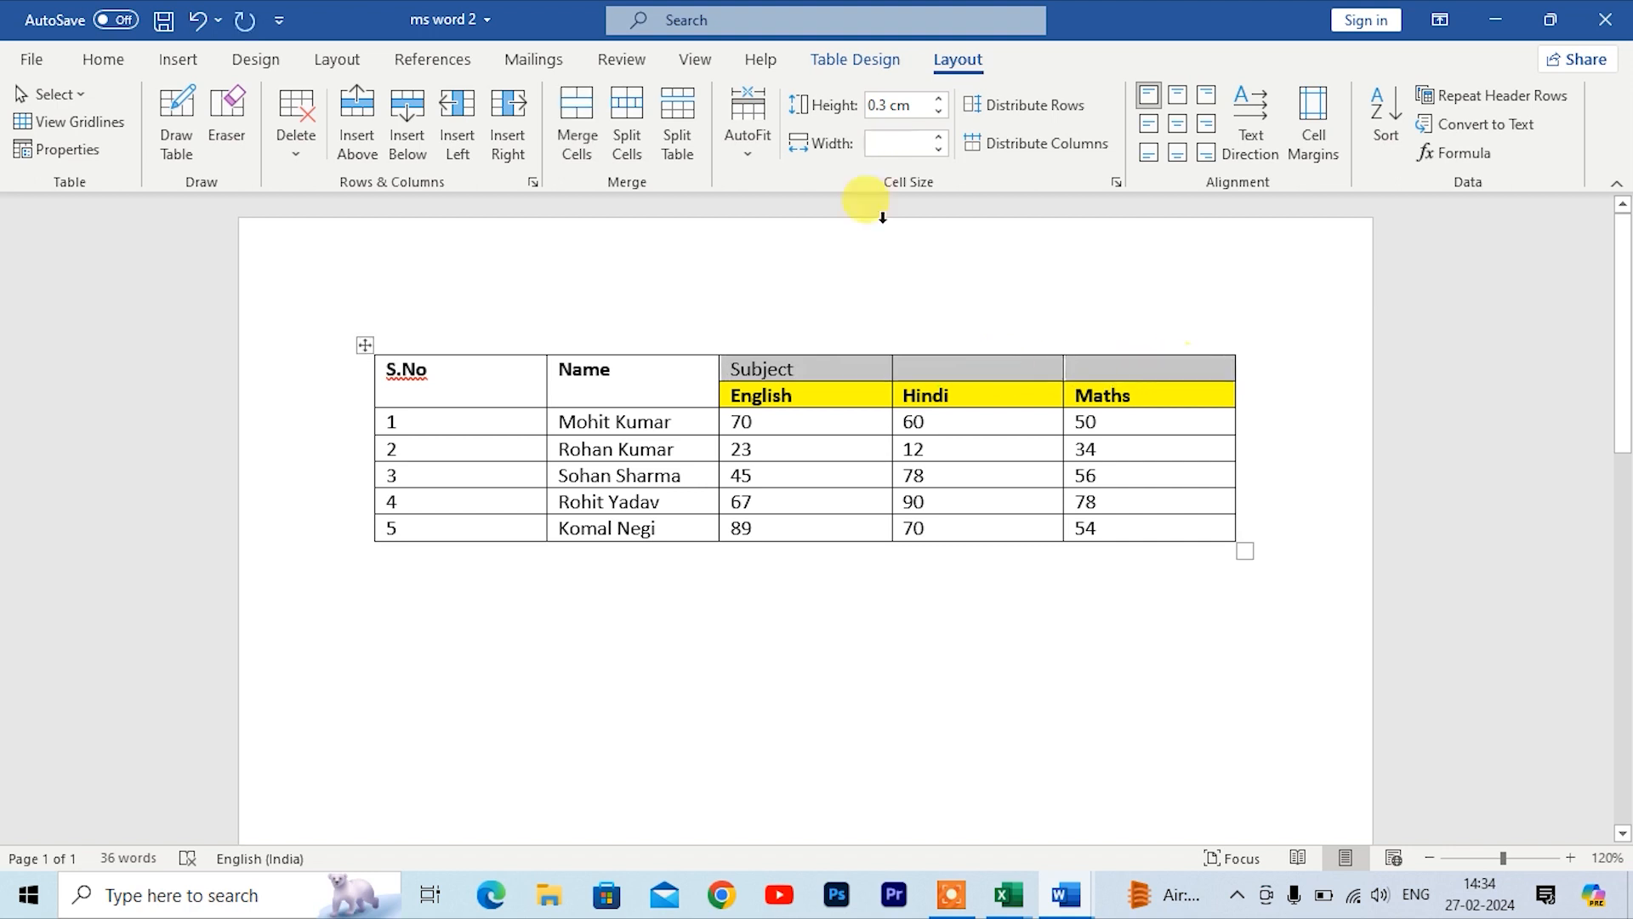
pyautogui.click(577, 123)
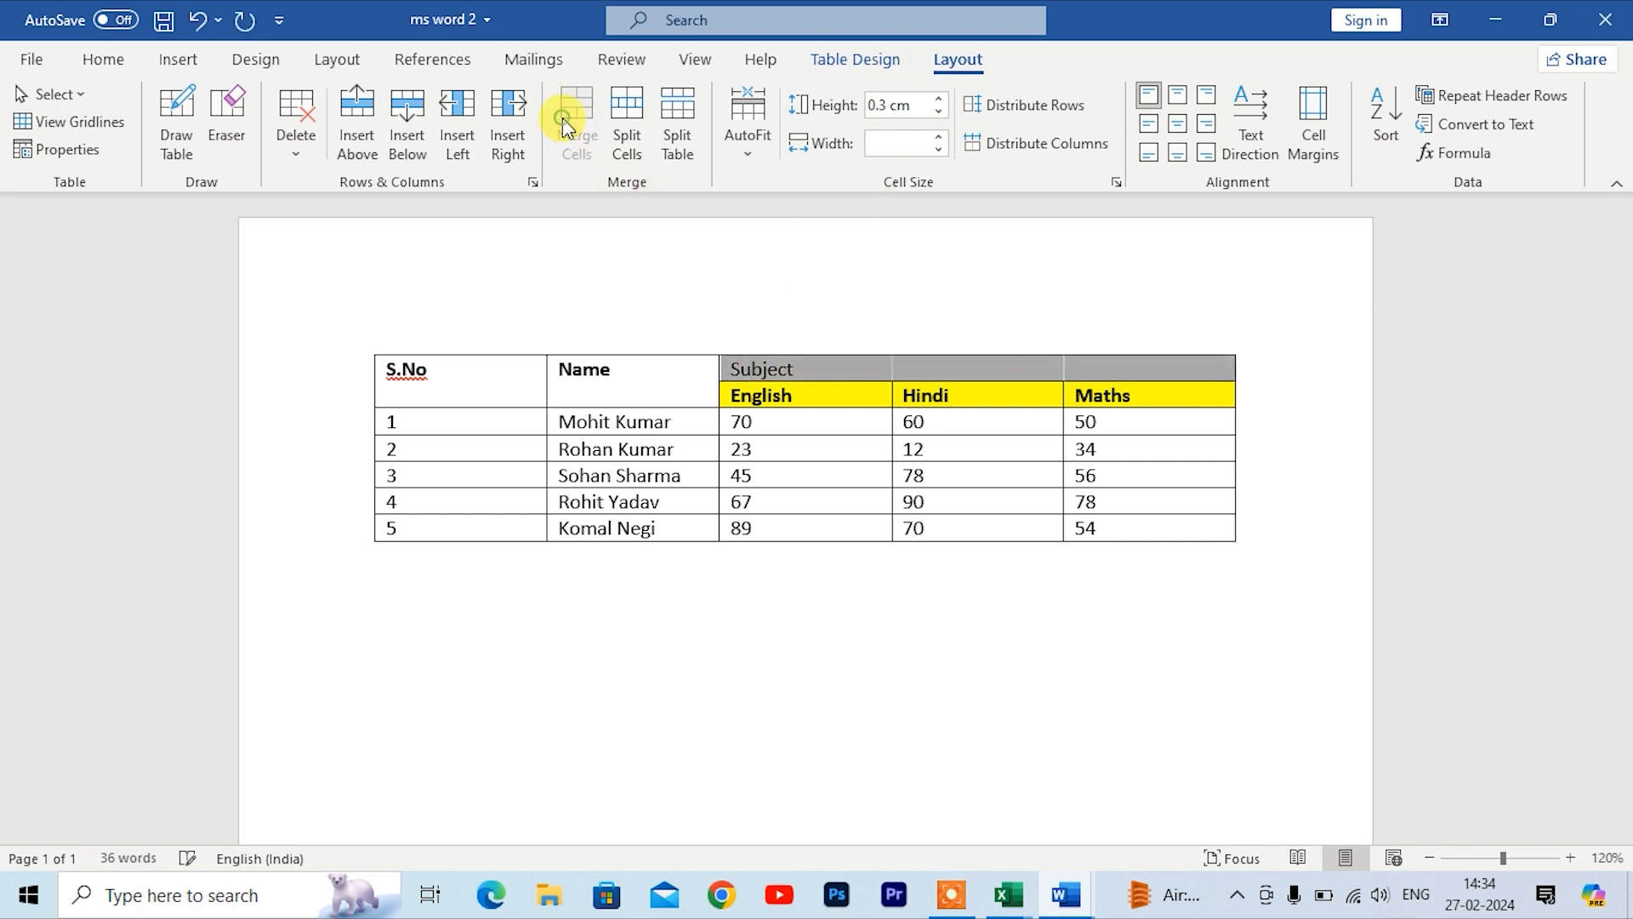
pyautogui.click(831, 595)
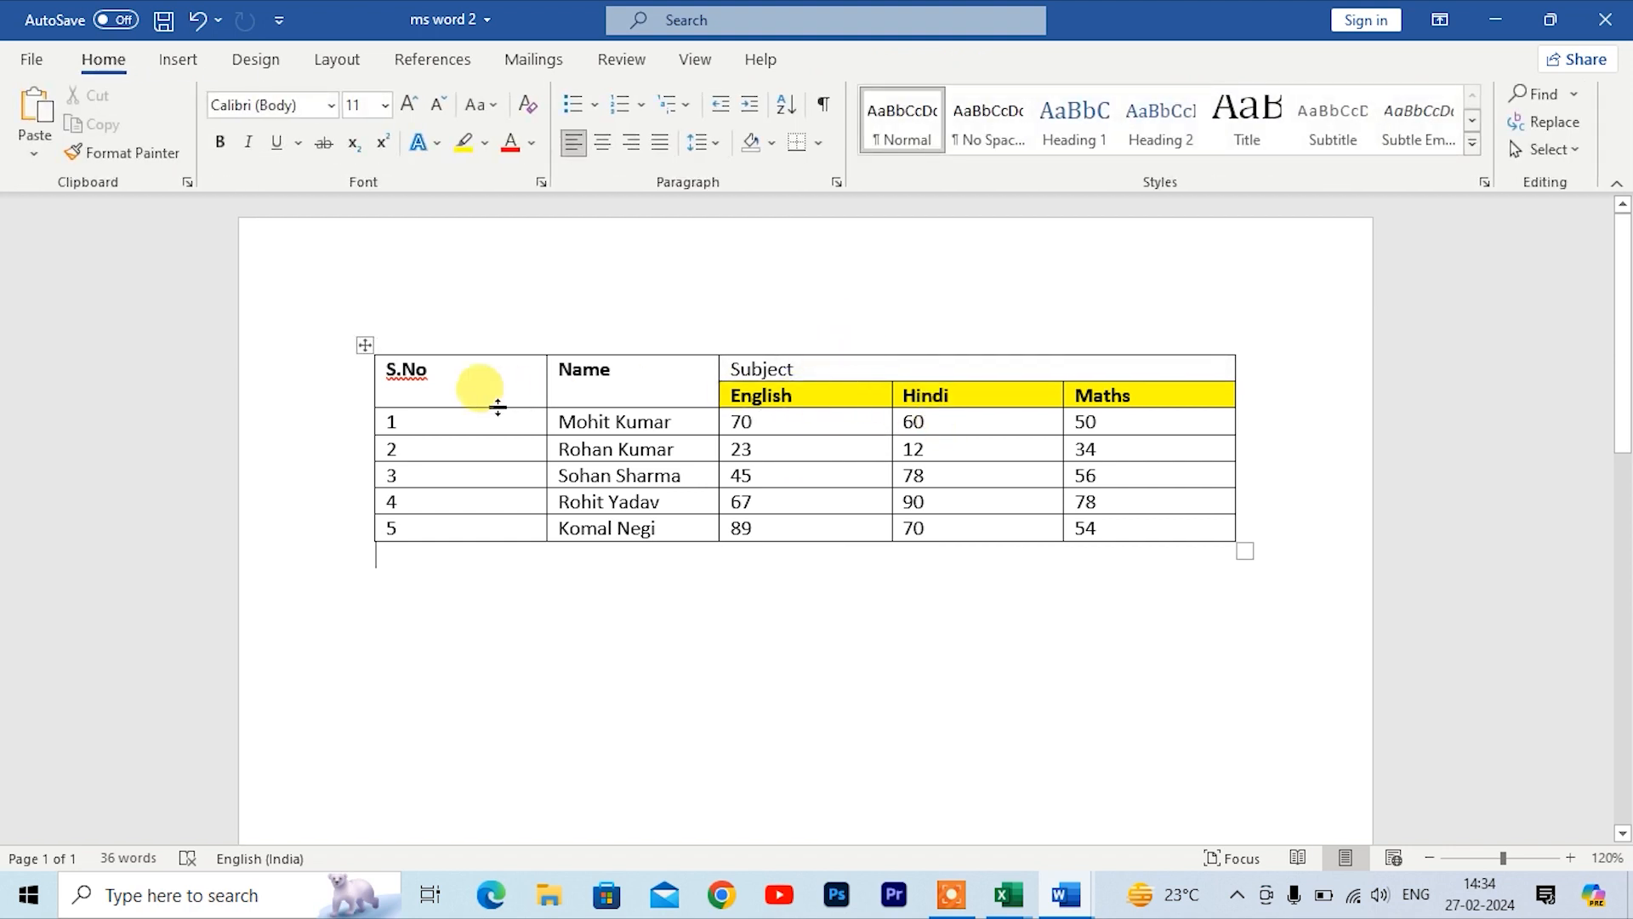
# Step: Split the S.No header cell into 2 columns and 1 row
pyautogui.click(476, 380)
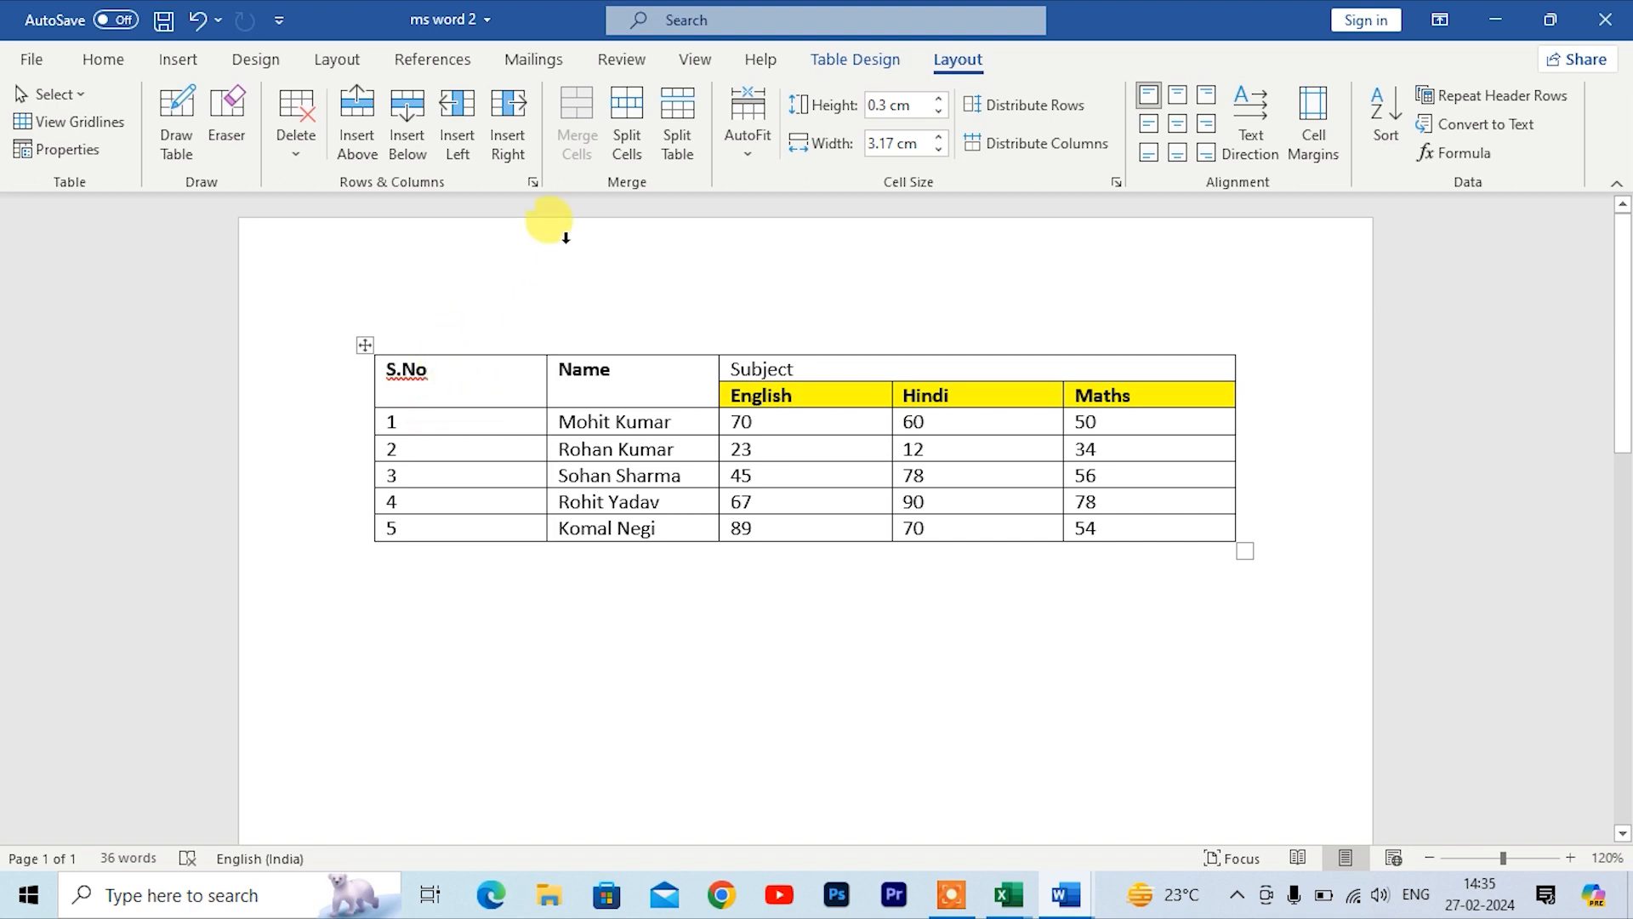
pyautogui.click(628, 145)
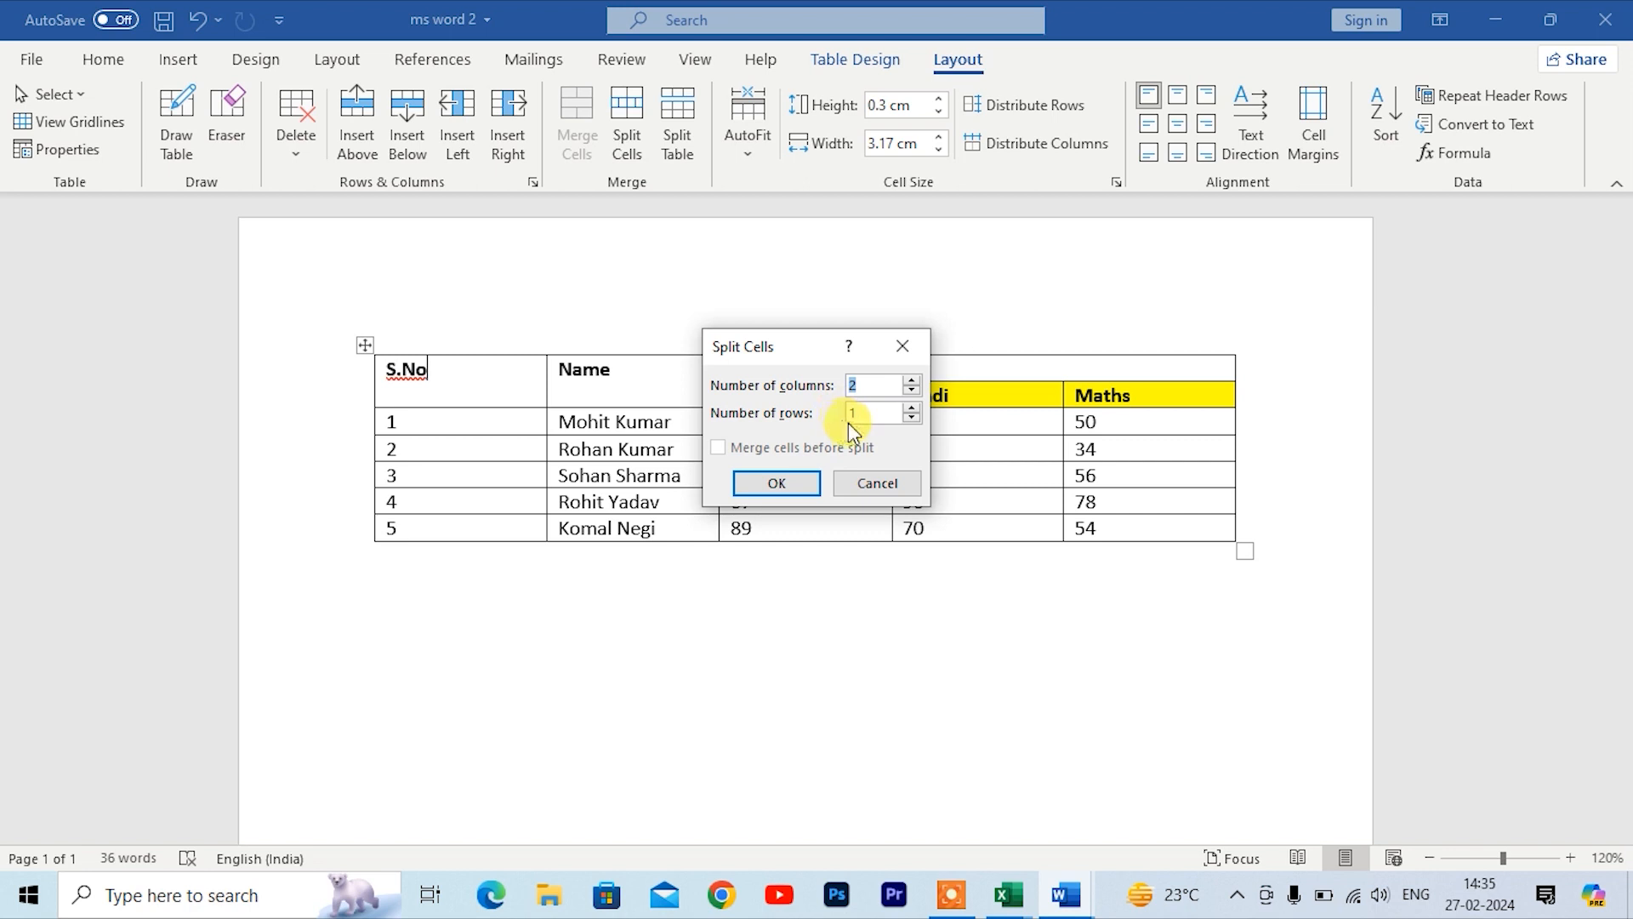
pyautogui.click(787, 482)
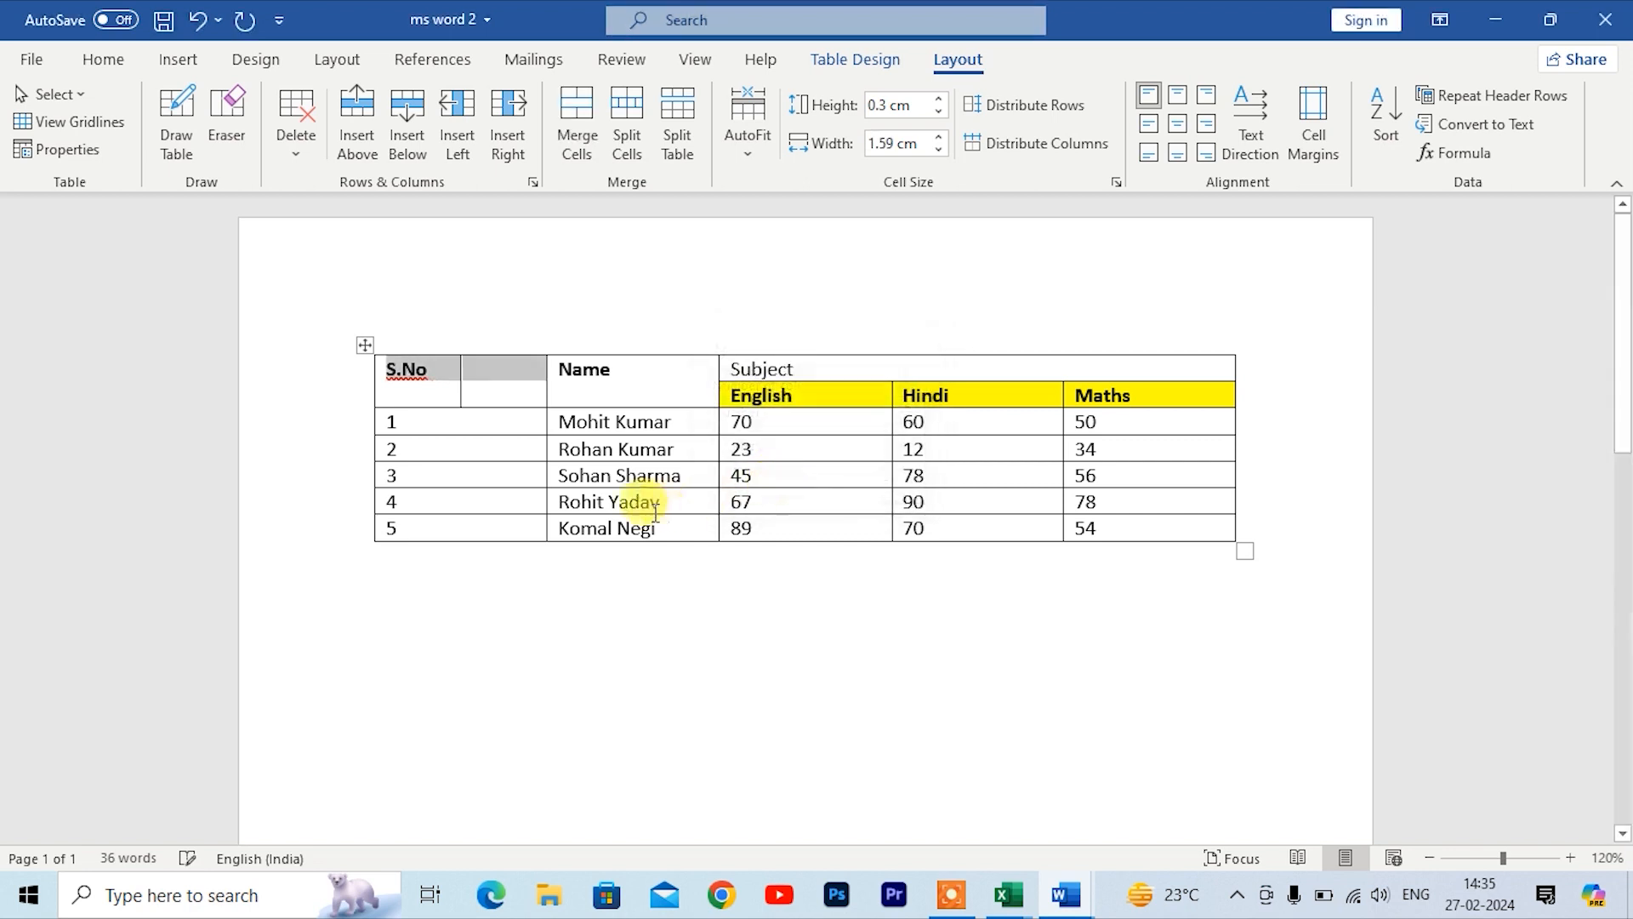
pyautogui.click(509, 392)
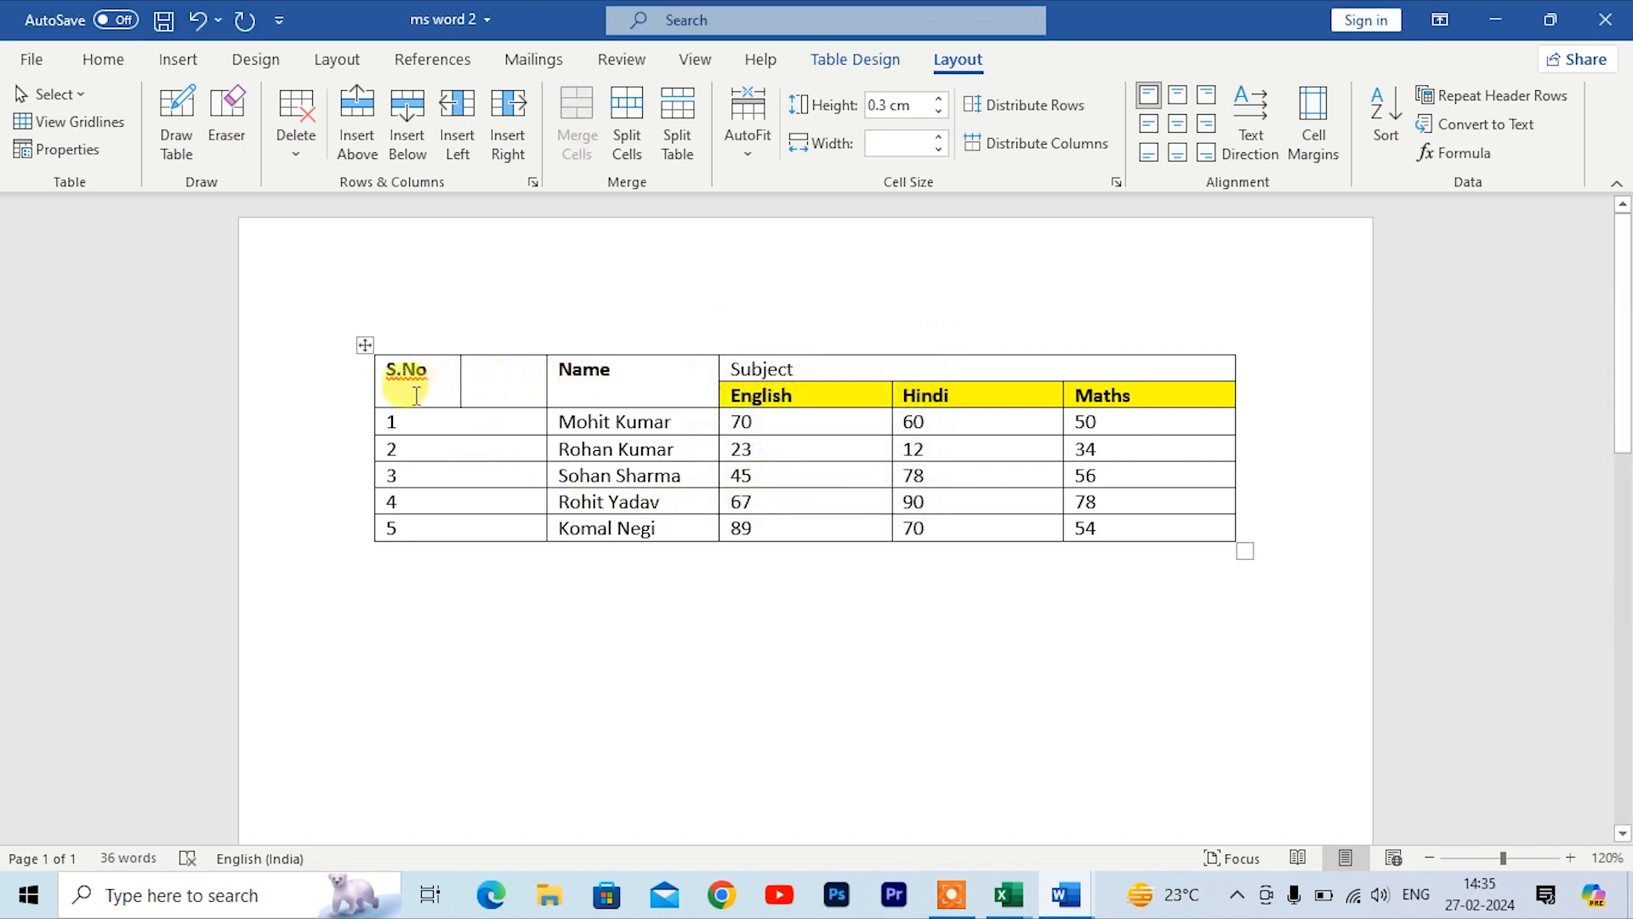
# Step: Split the empty header cell beside S.No into 2 columns and 2 rows, then undo the split
pyautogui.moveTo(430, 383); pyautogui.dragTo(475, 386)
pyautogui.click(491, 385)
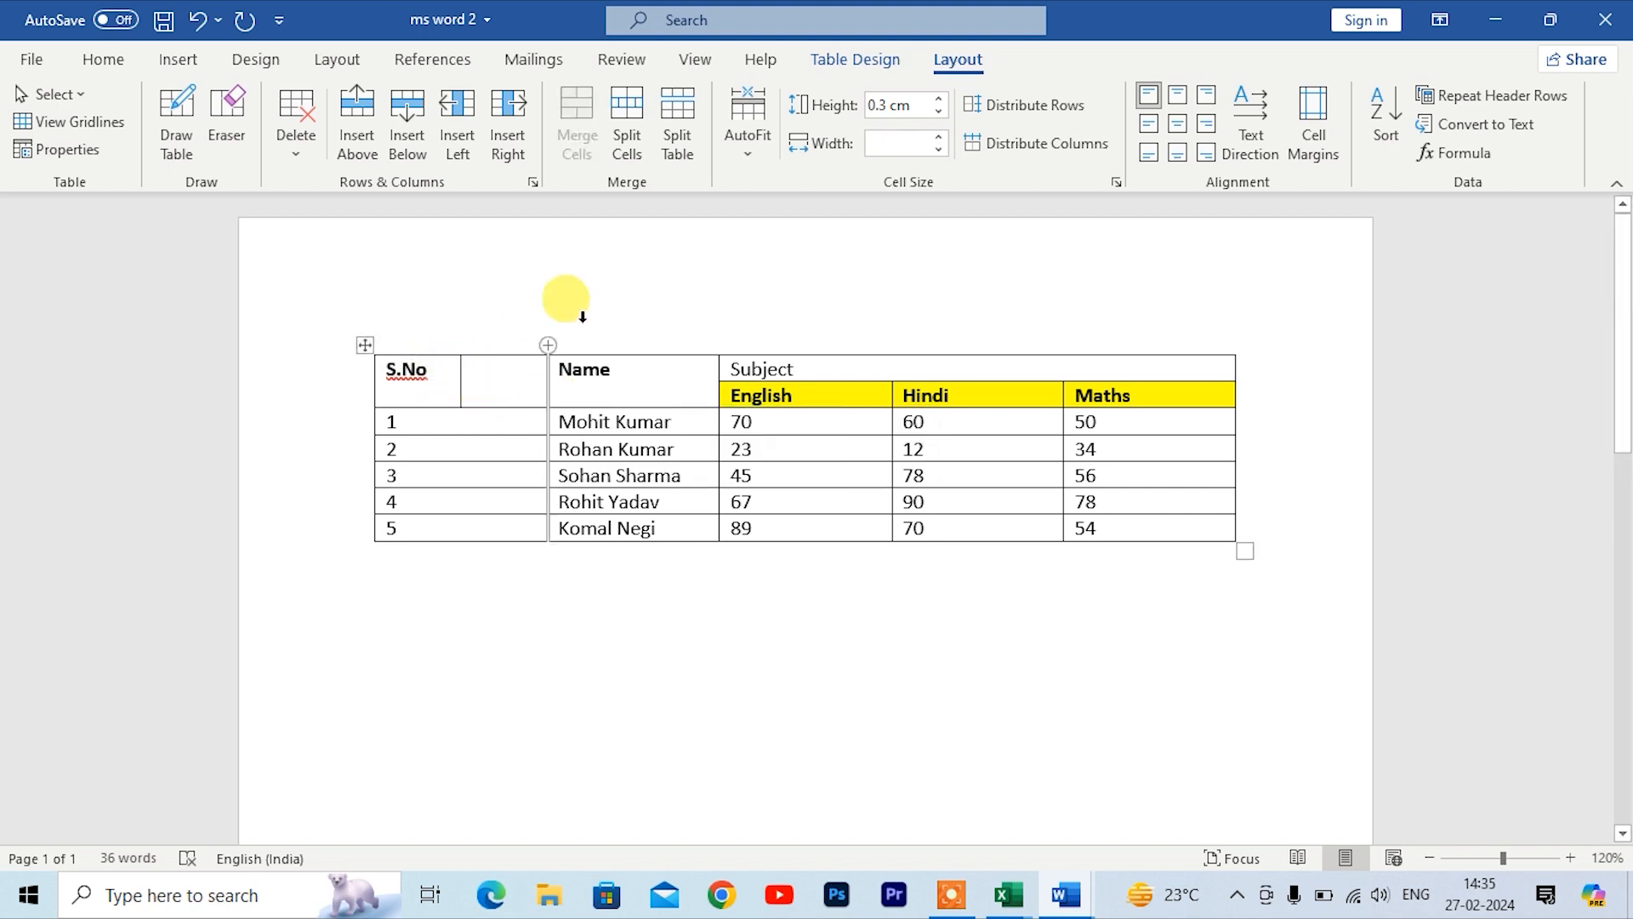
pyautogui.click(627, 141)
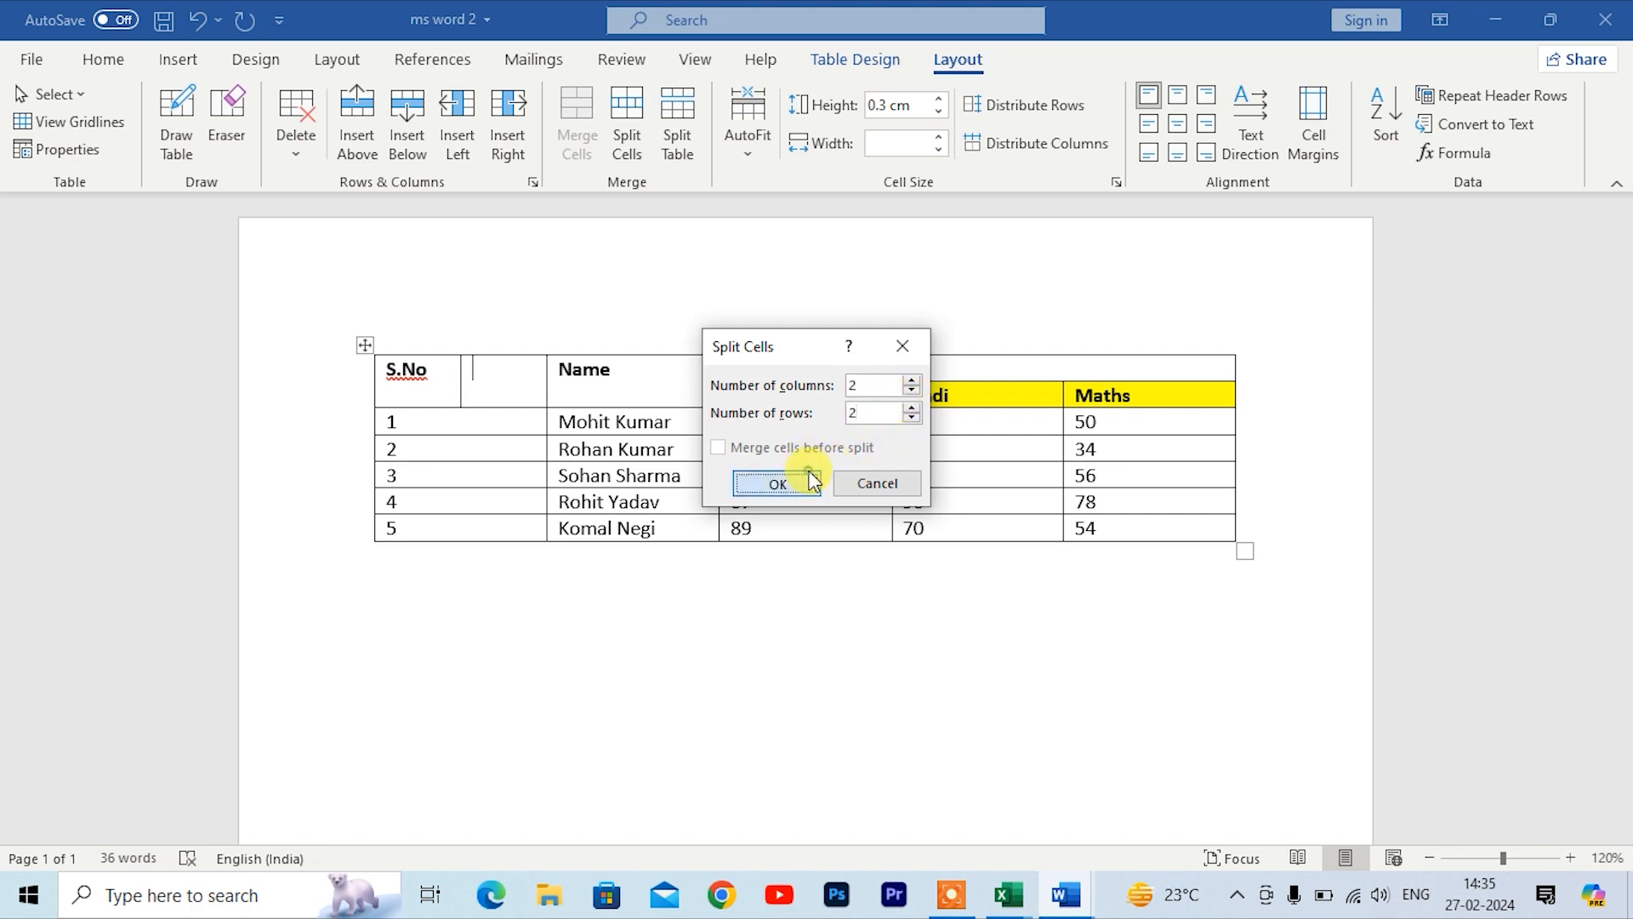
pyautogui.click(774, 482)
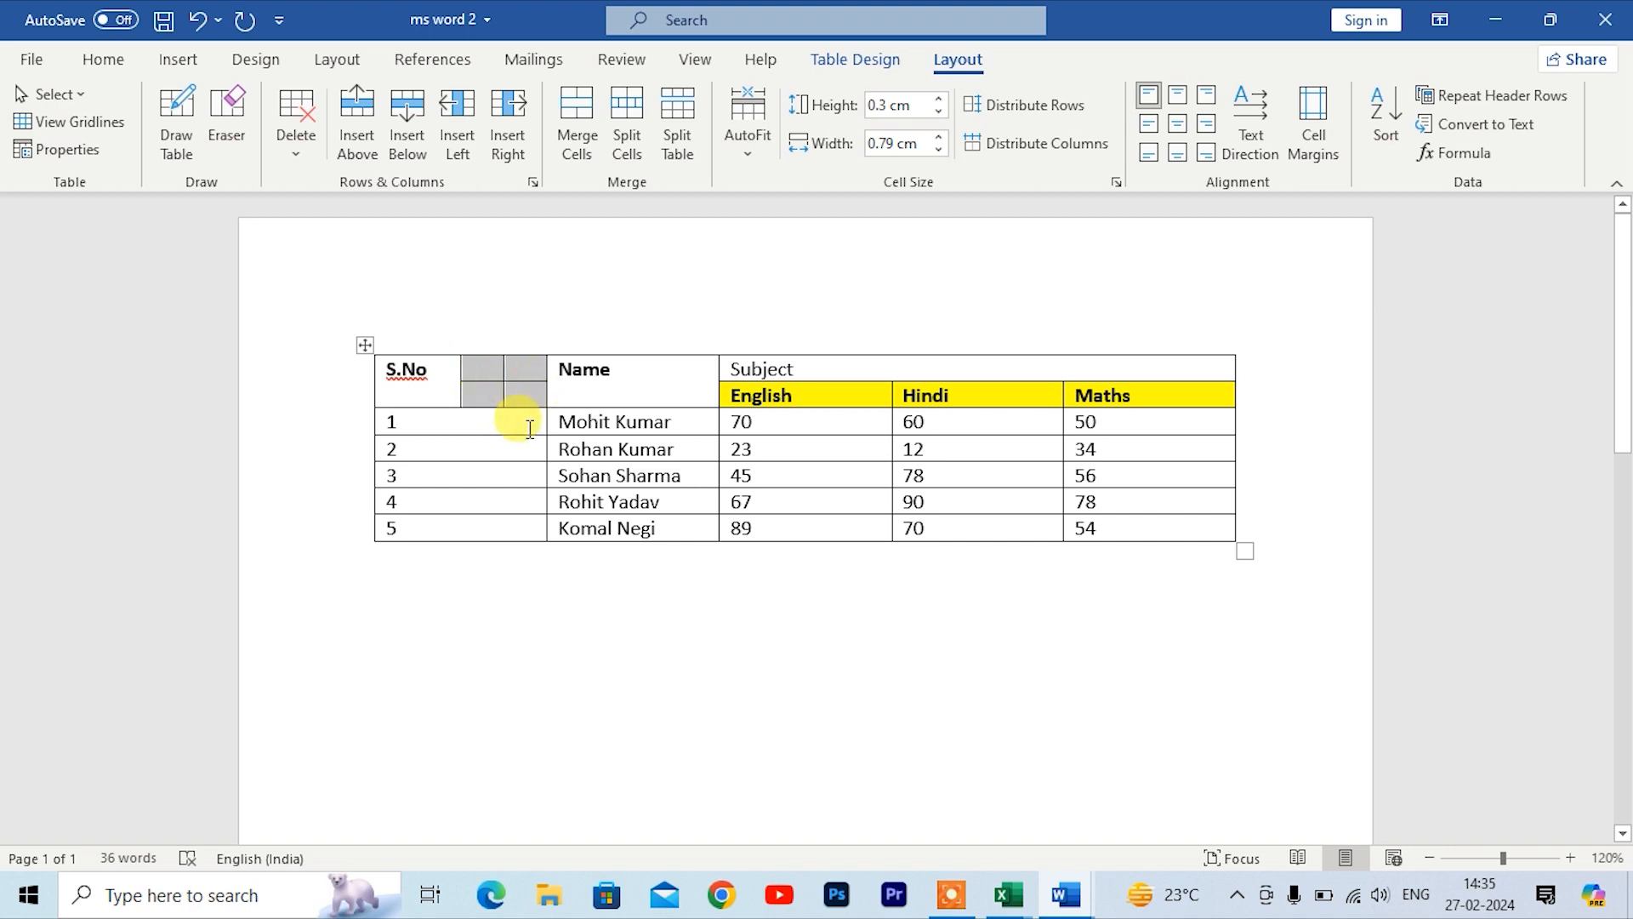
pyautogui.hotkey('ctrl', 'z')
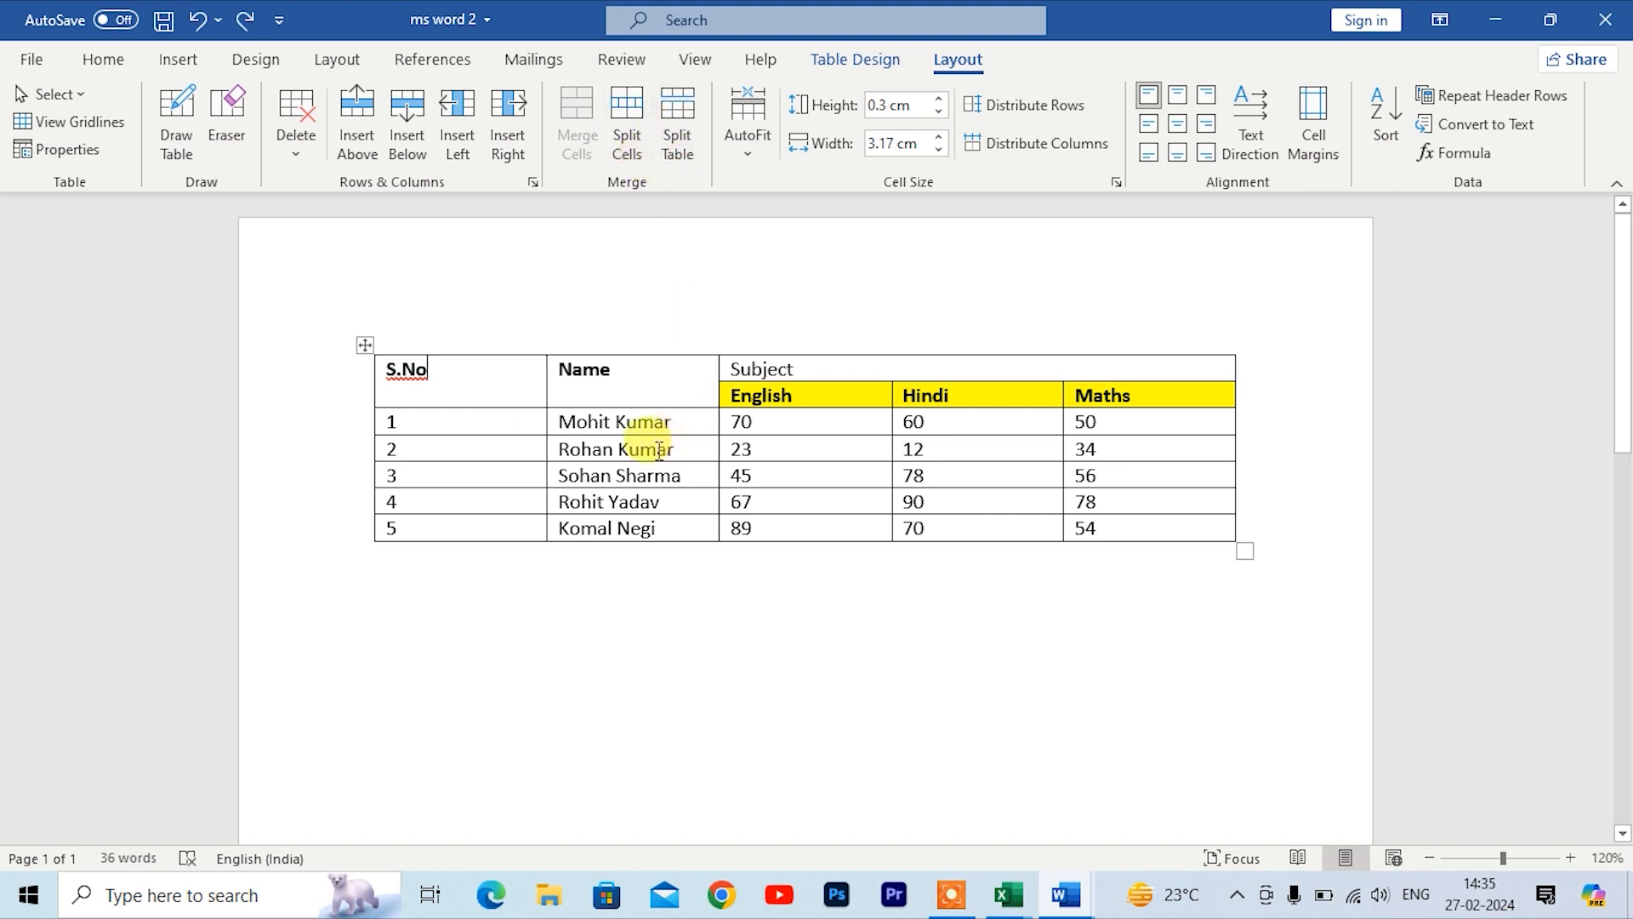
pyautogui.click(690, 453)
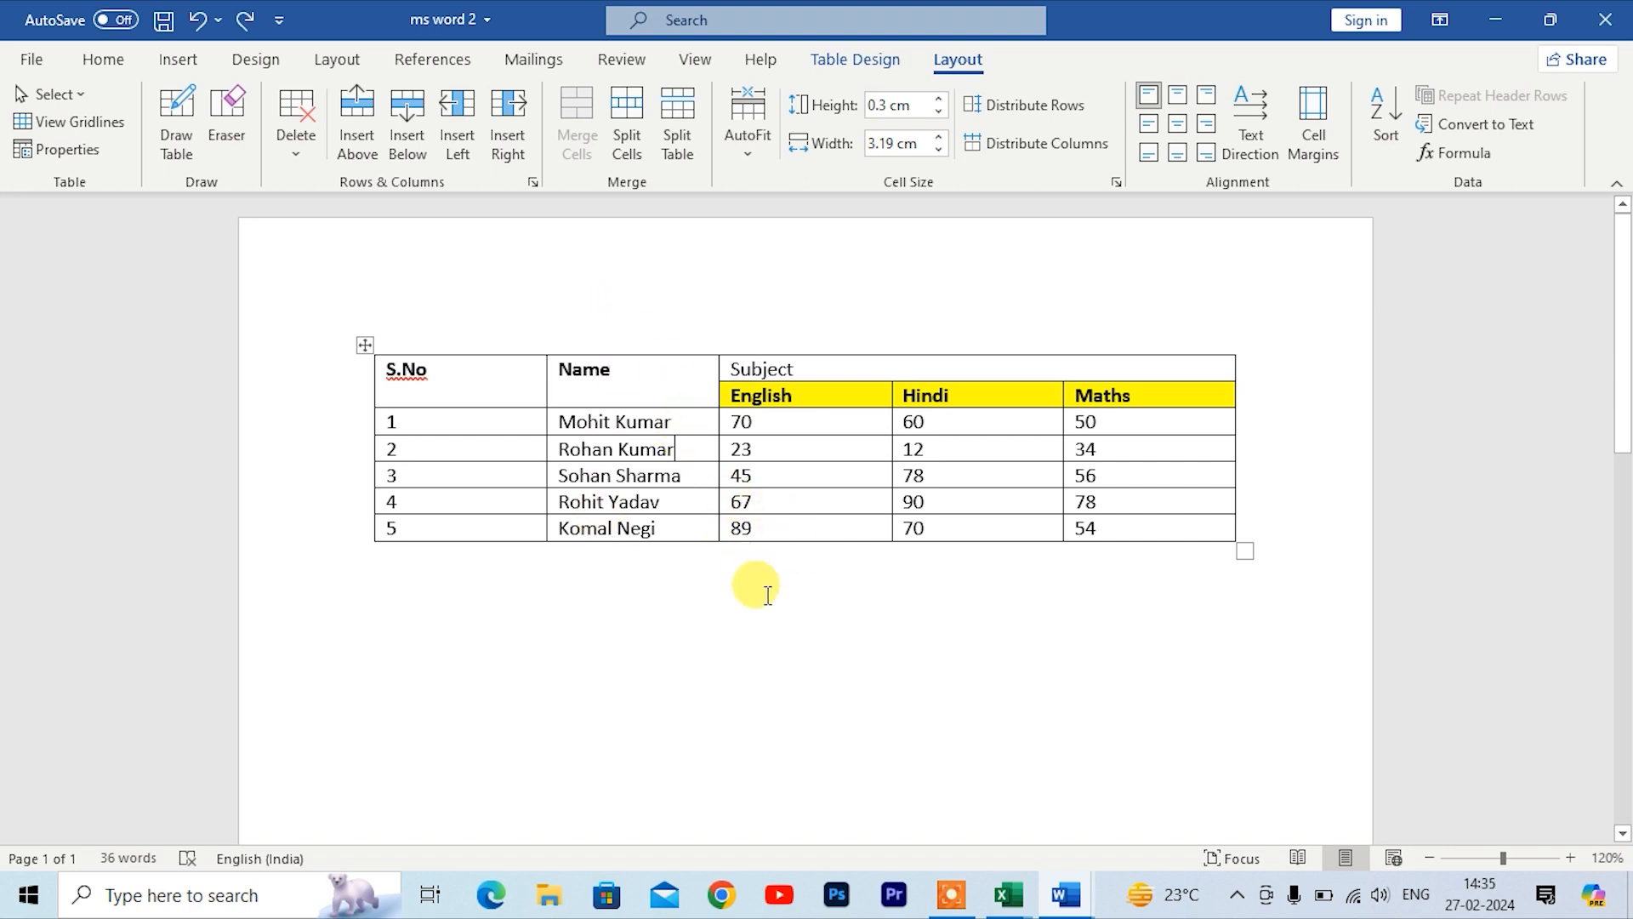
pyautogui.click(675, 131)
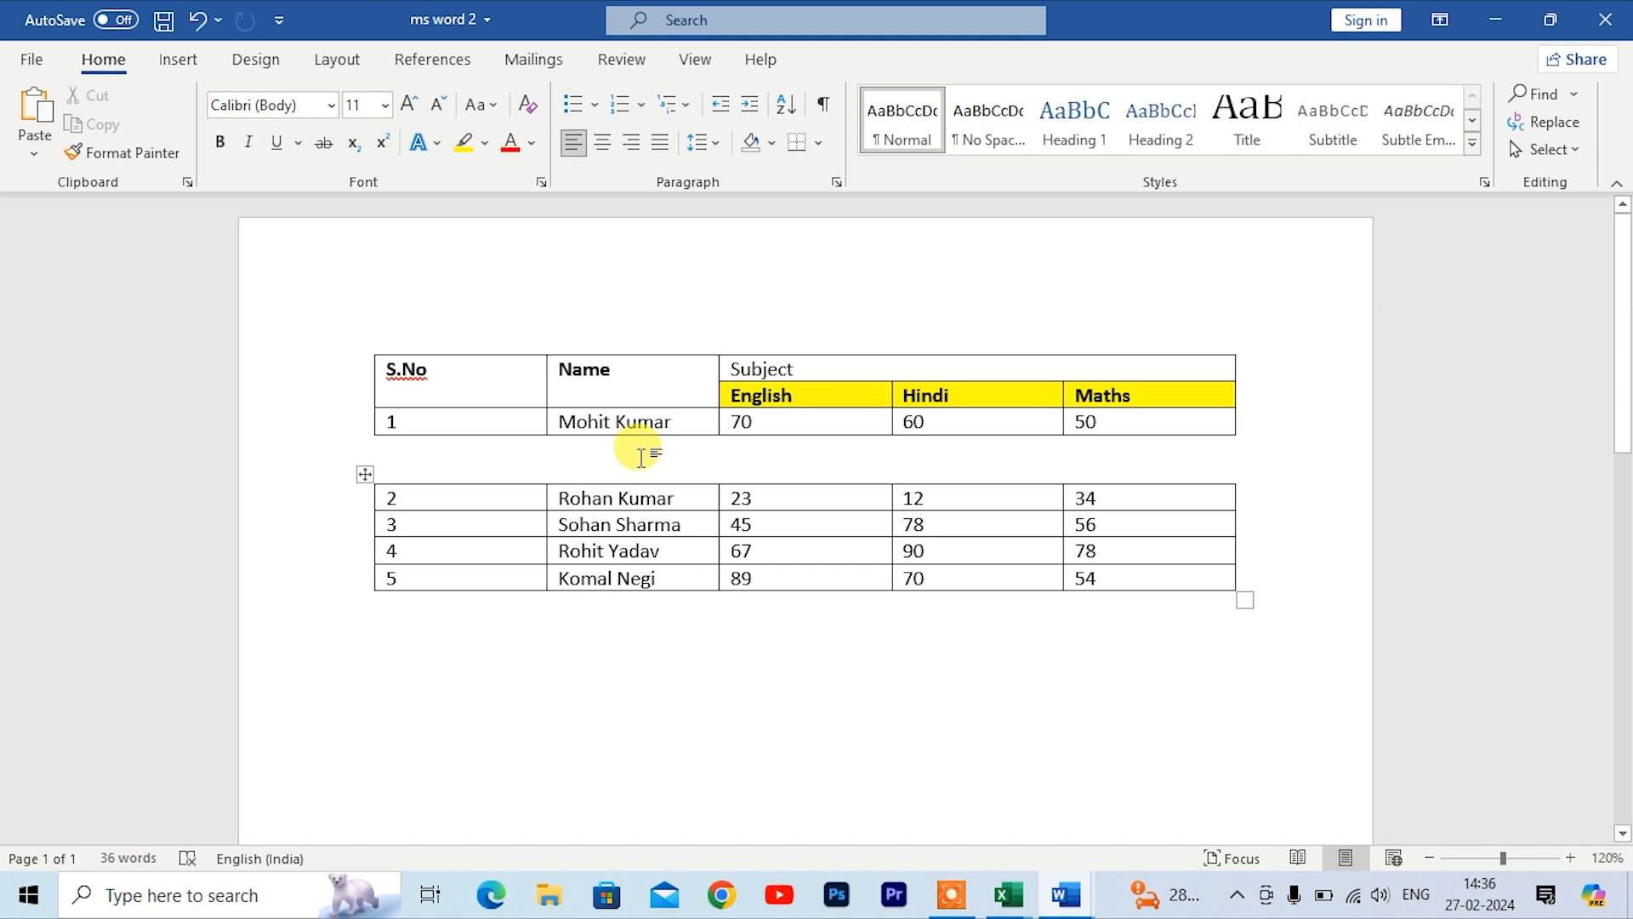
pyautogui.click(692, 507)
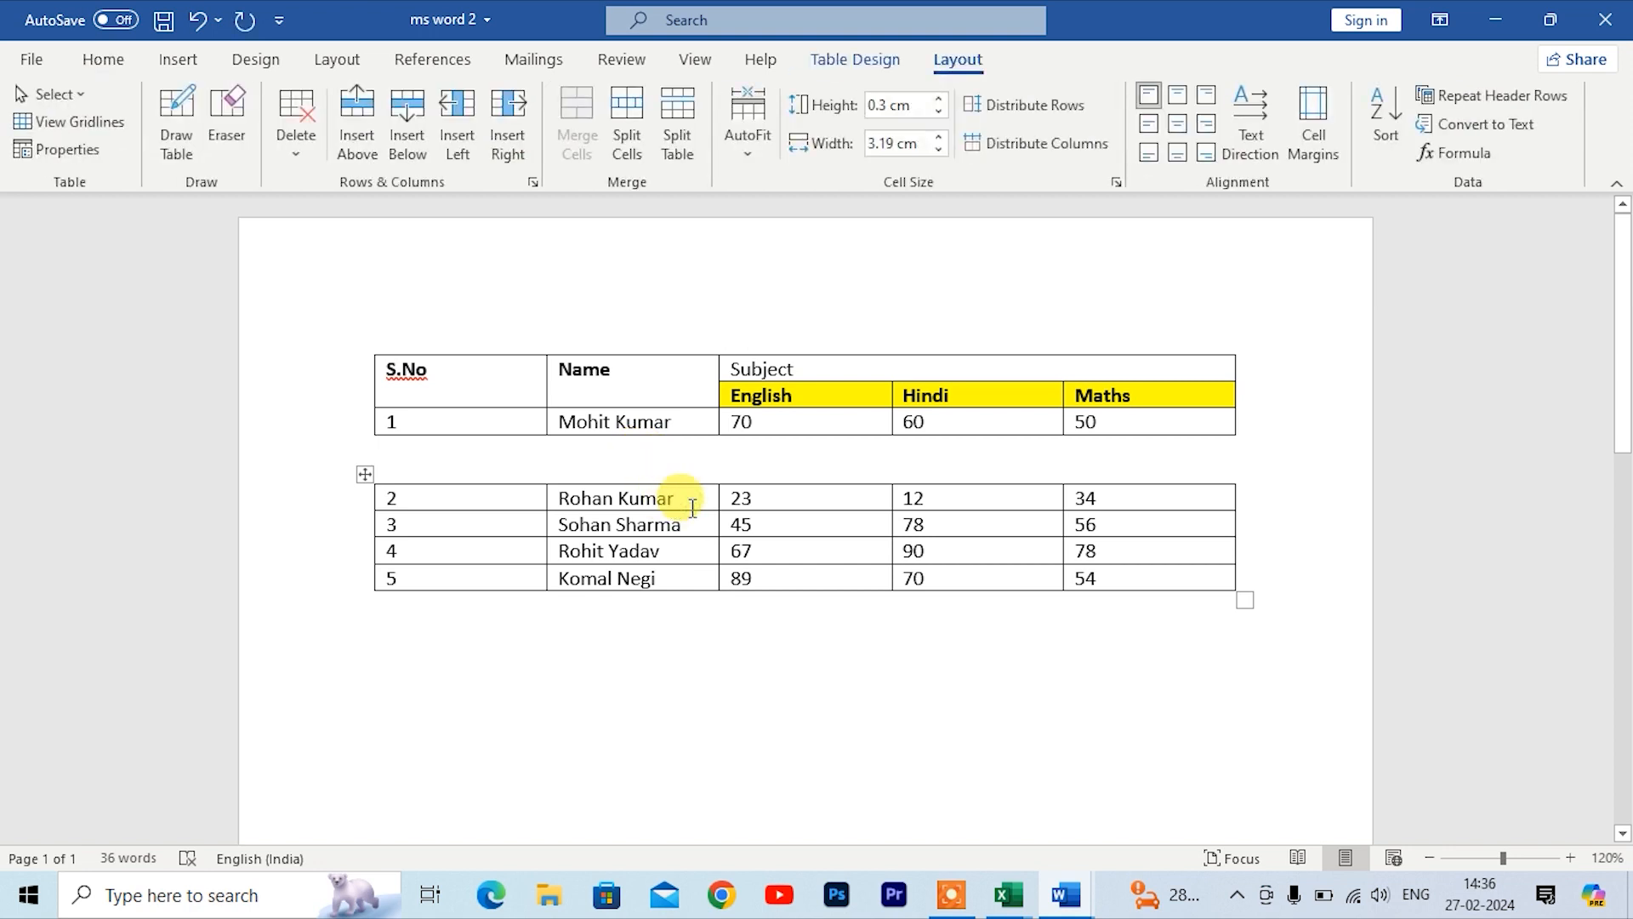
pyautogui.hotkey('ctrl', 'z')
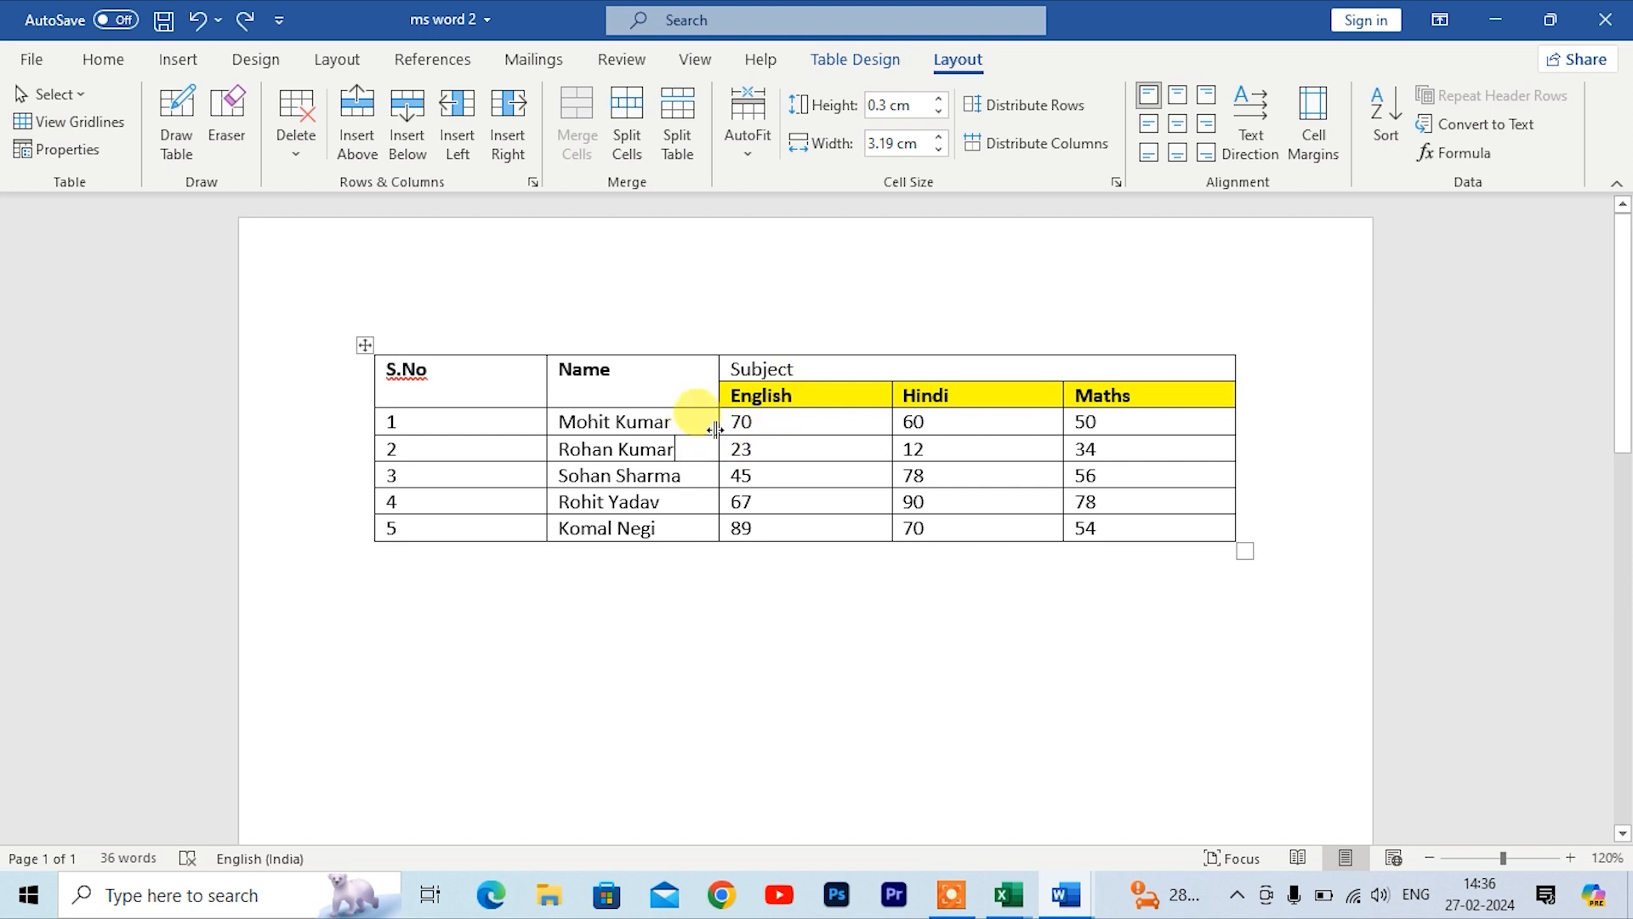
# Step: Widen the Name column and the English column by moving their right borders
pyautogui.scroll(9, 893, 583)
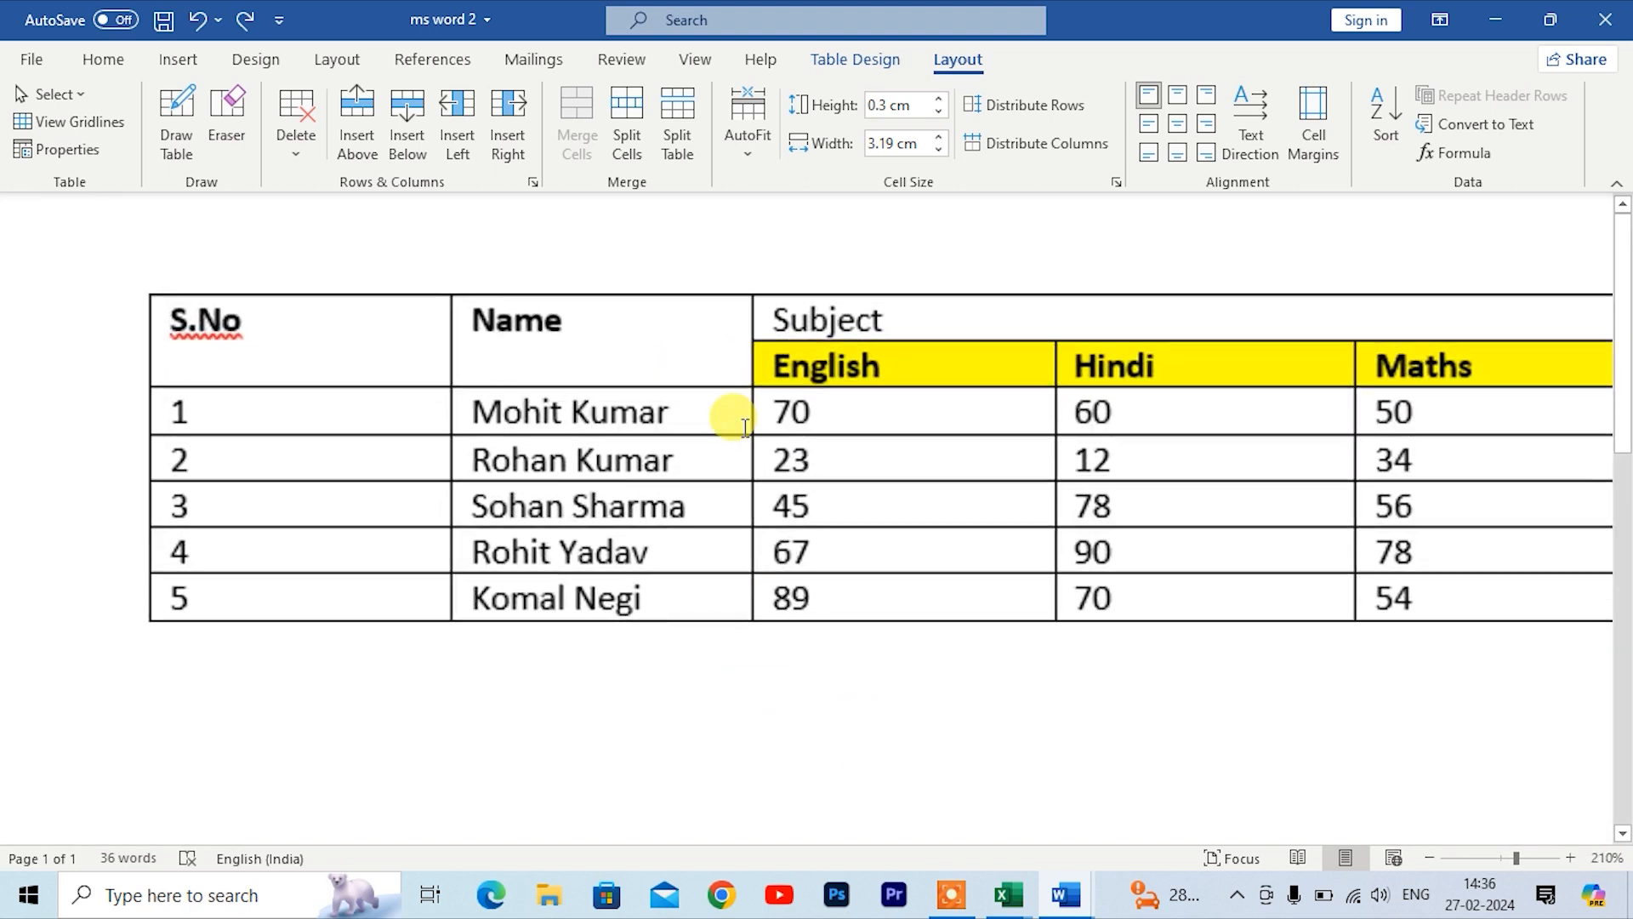
pyautogui.moveTo(754, 419); pyautogui.dragTo(840, 431)
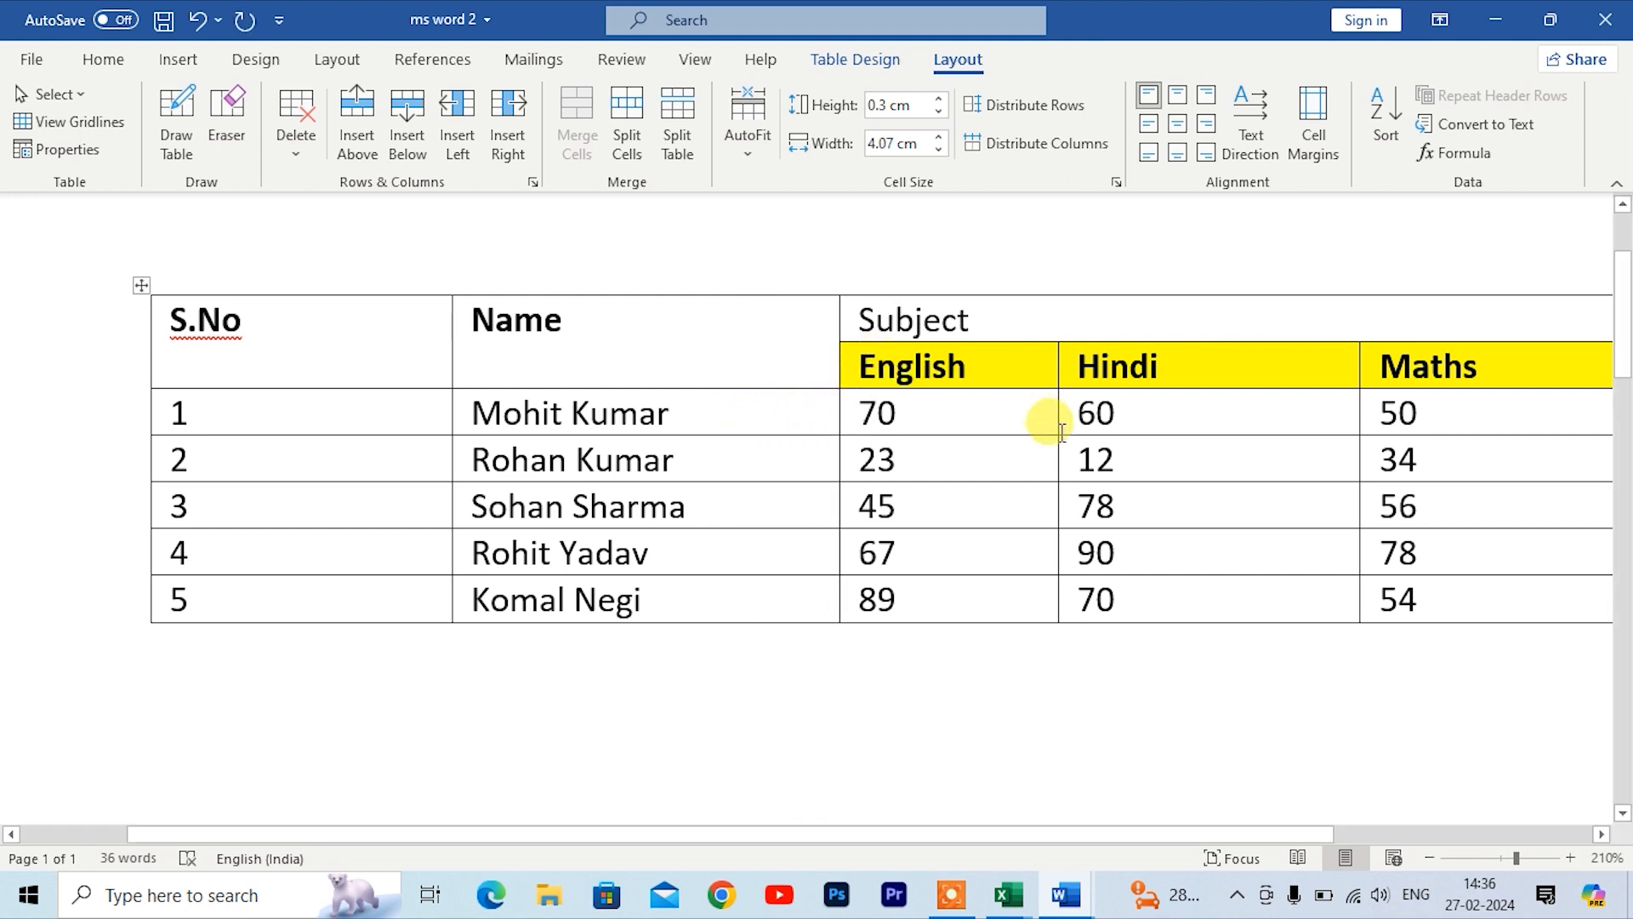
pyautogui.moveTo(1059, 425); pyautogui.dragTo(1124, 415)
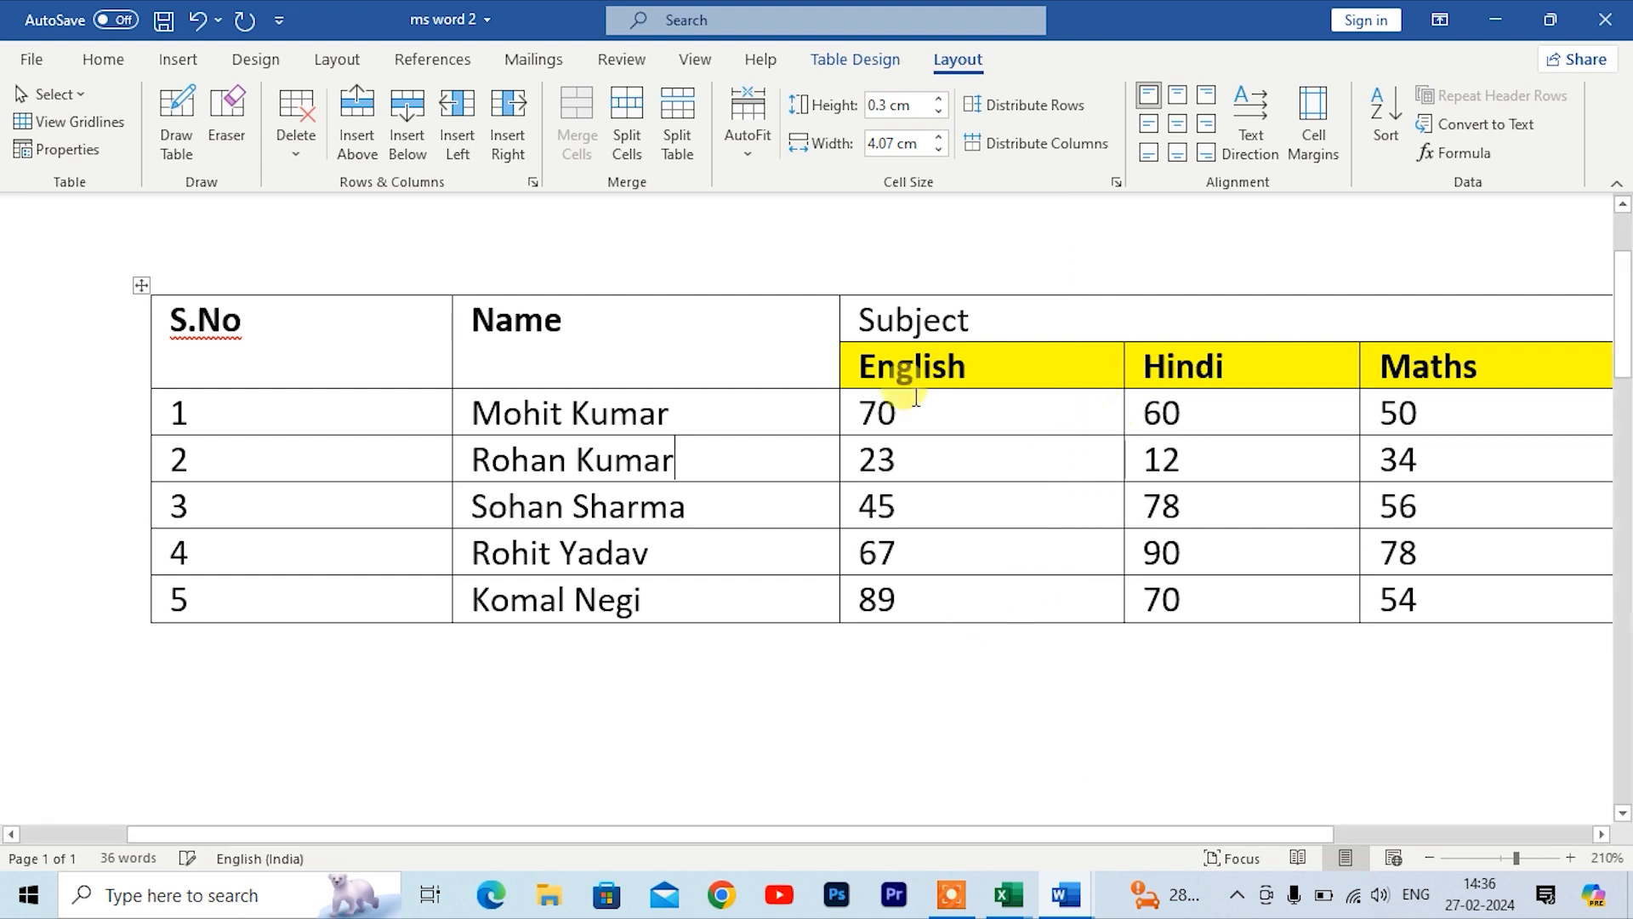
# Step: Apply AutoFit Contents to the table so columns fit their text
pyautogui.click(745, 157)
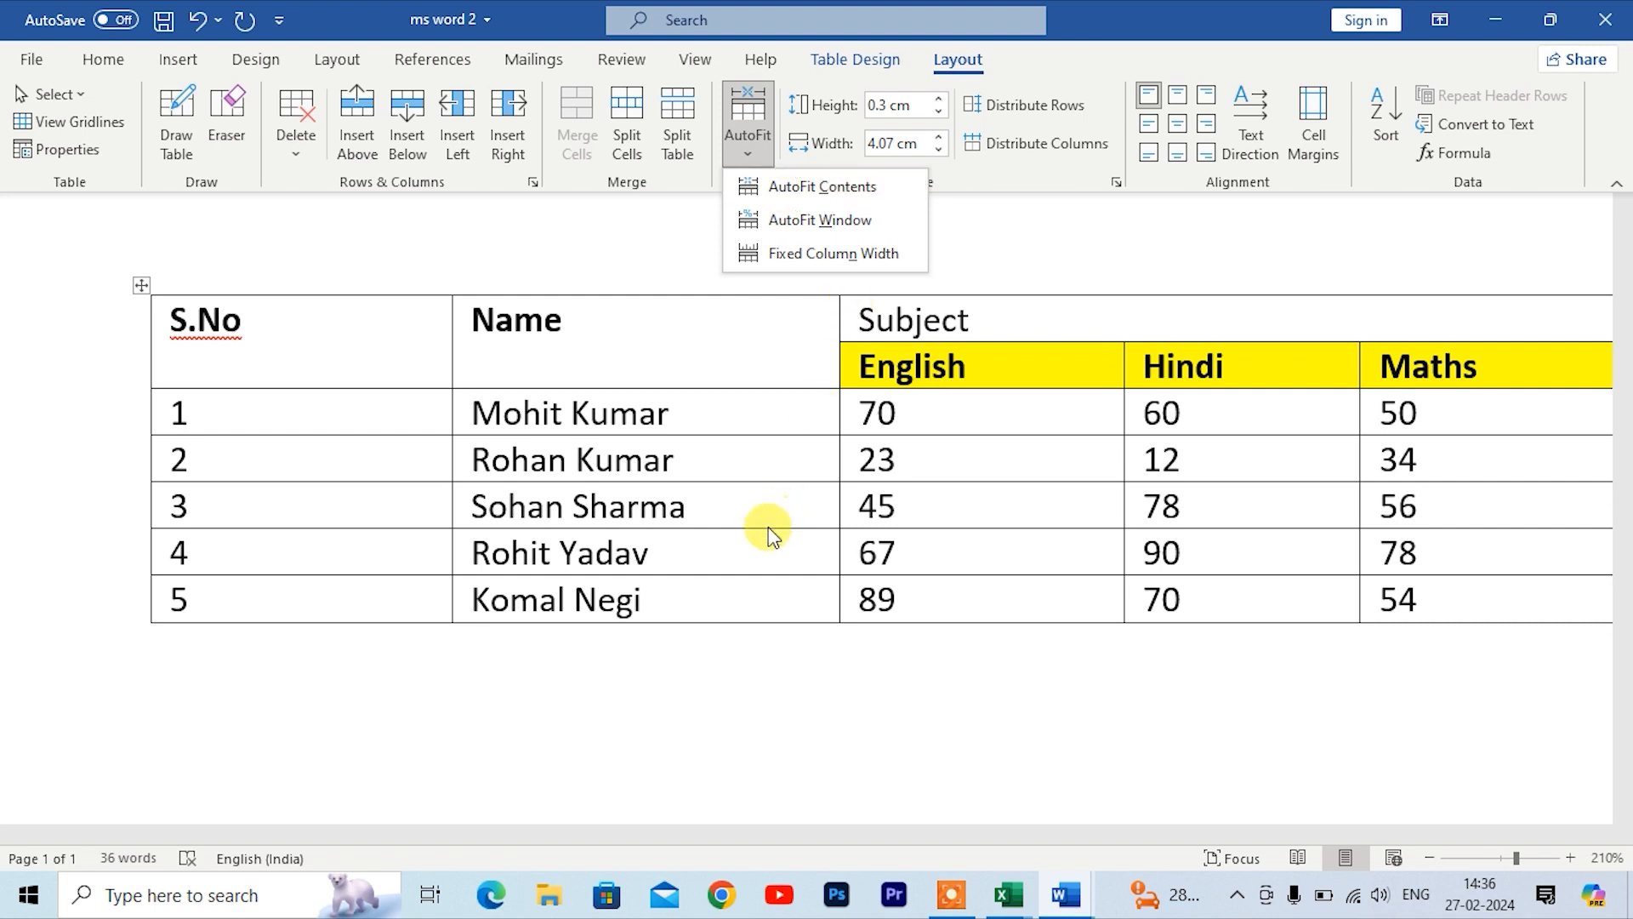
pyautogui.click(570, 818)
pyautogui.scroll(-2, 651, 613)
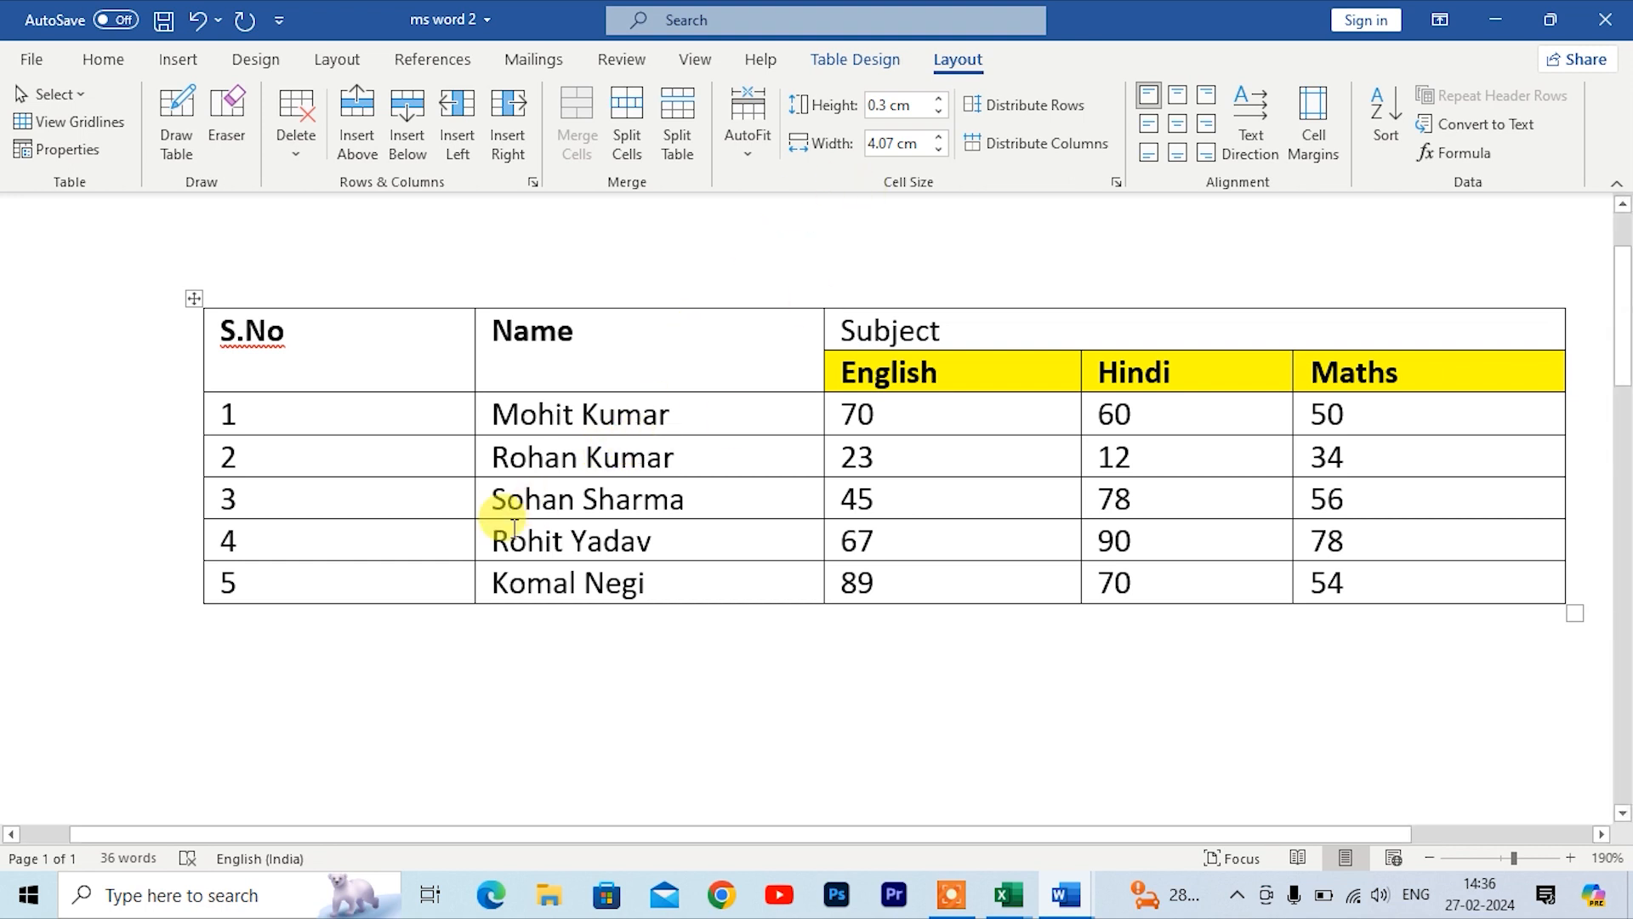
pyautogui.click(742, 155)
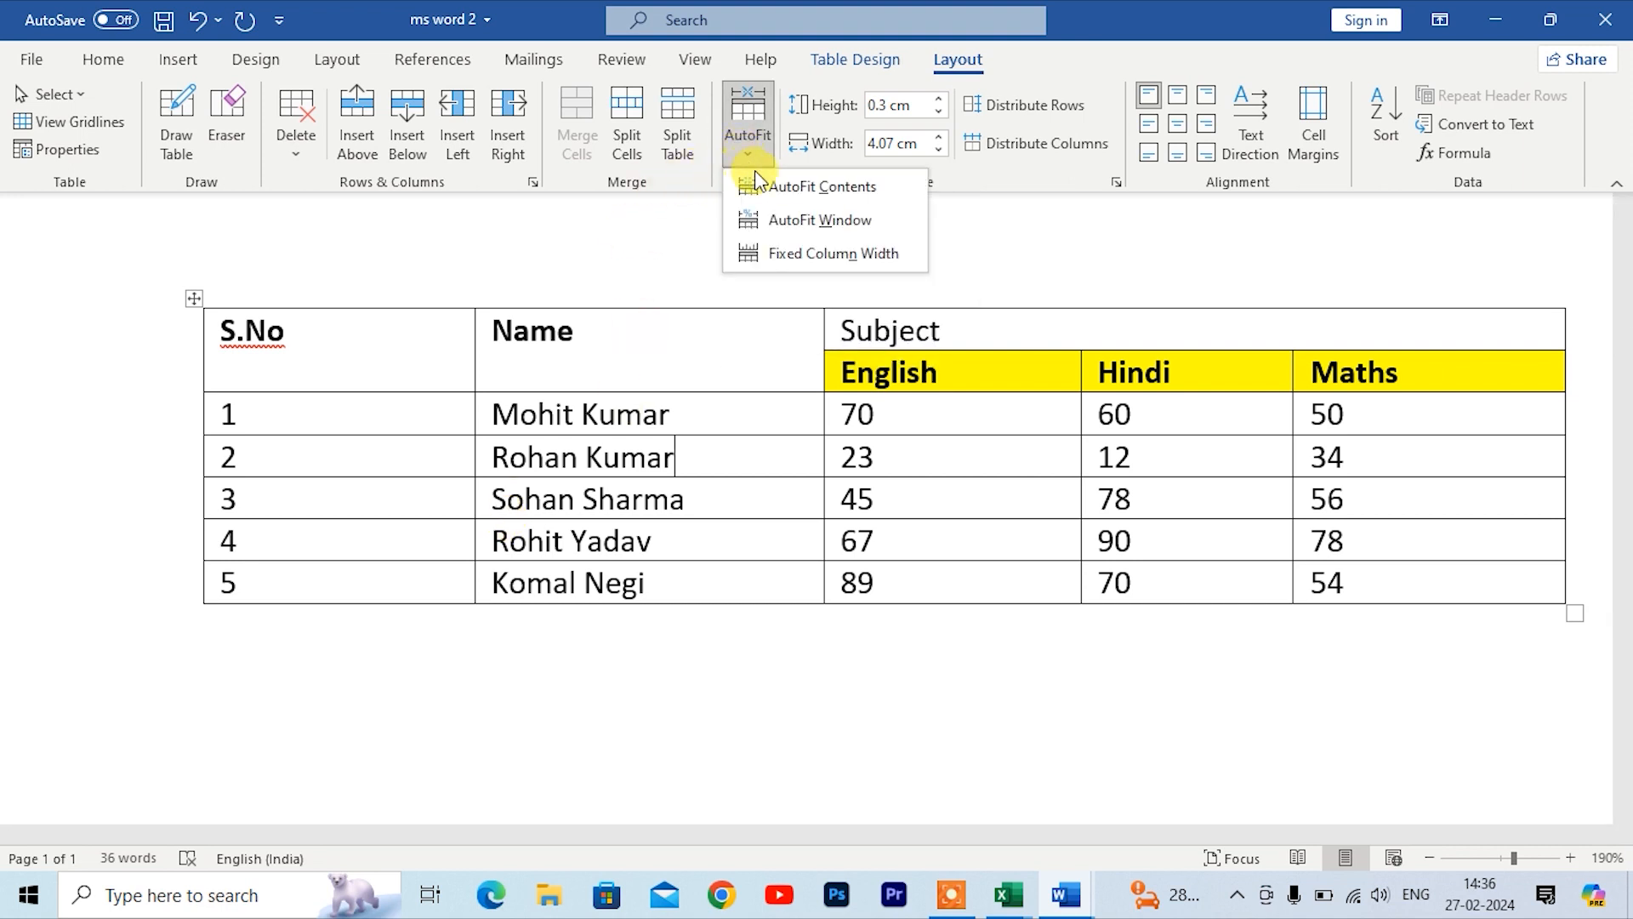
pyautogui.click(794, 189)
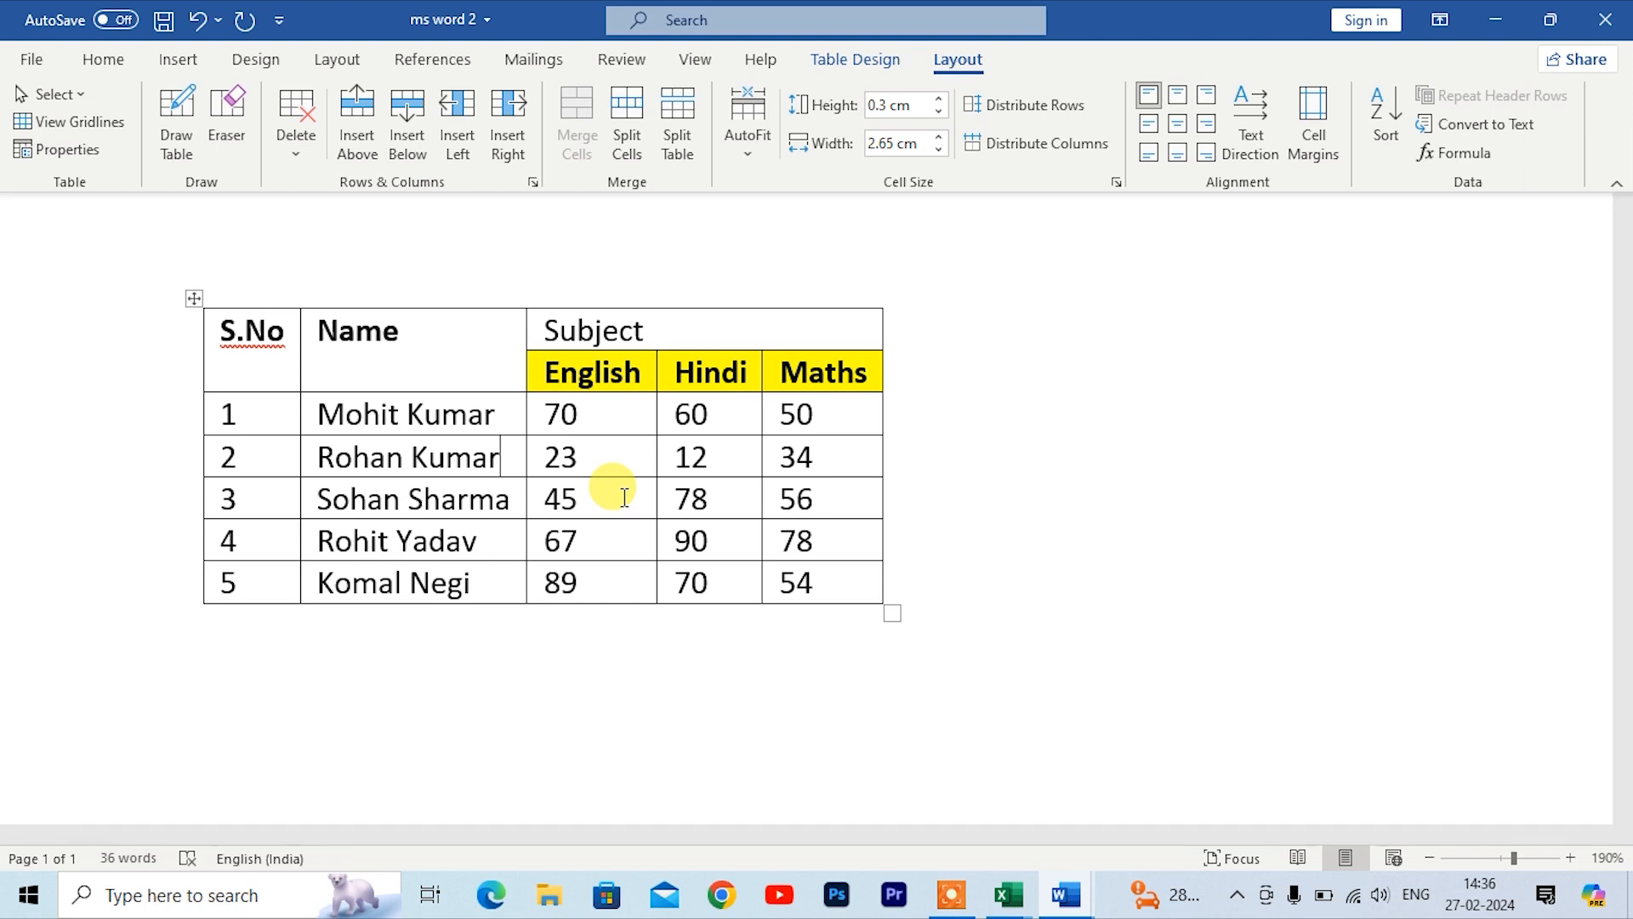
# Step: Undo and then redo the AutoFit Contents change on the table
pyautogui.hotkey('ctrl', 'z')
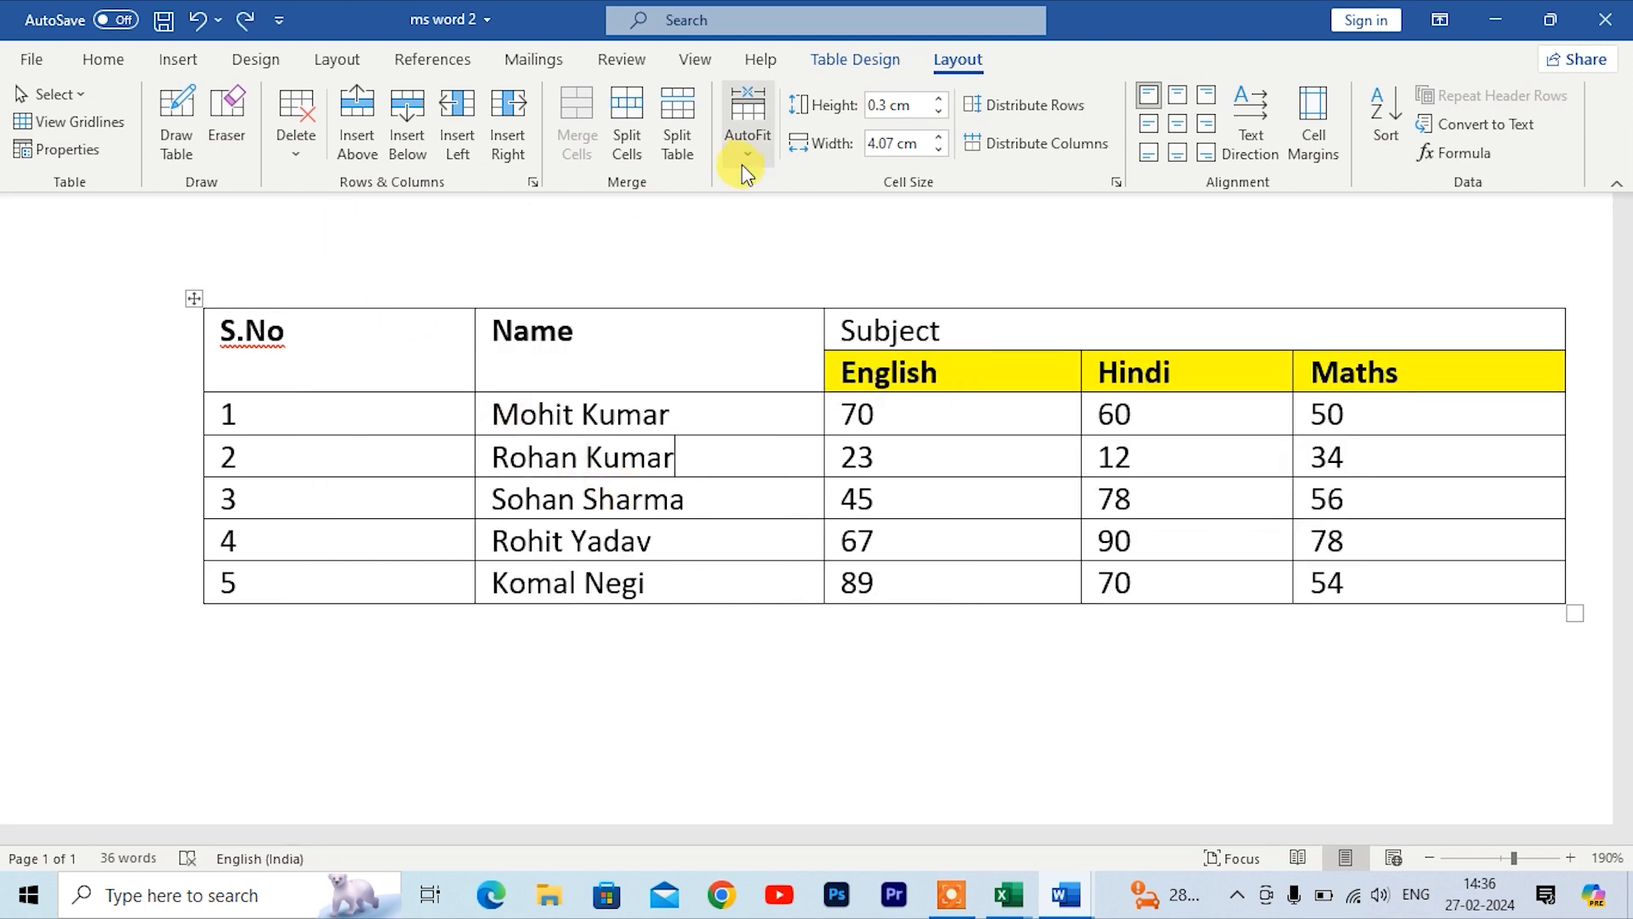
pyautogui.click(748, 162)
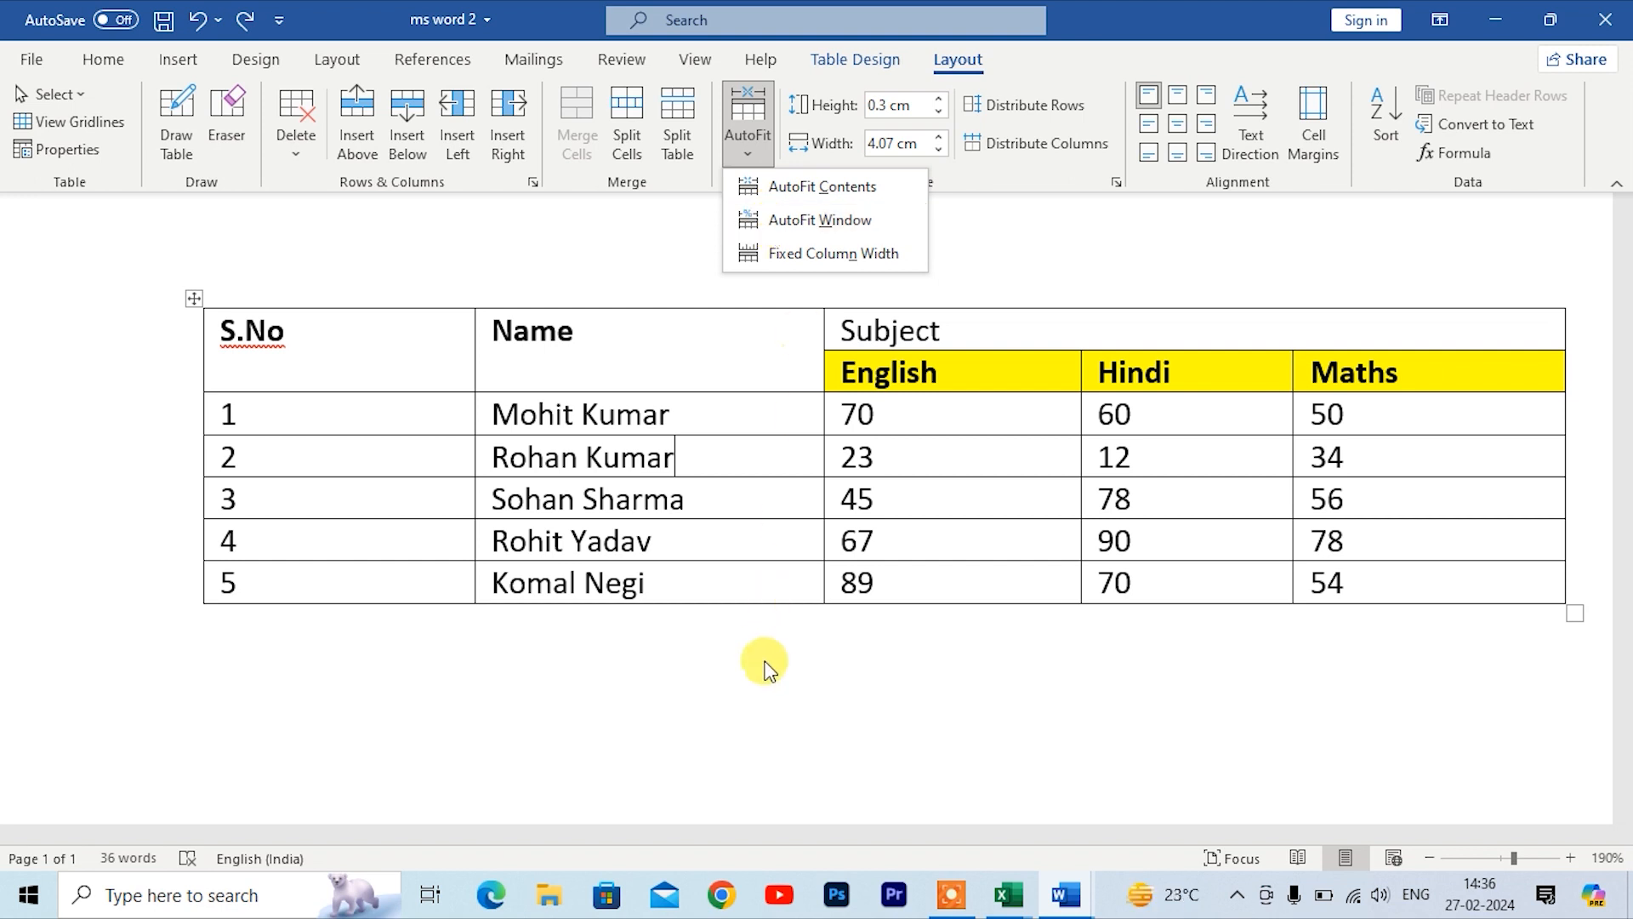
pyautogui.hotkey('ctrl', 'y')
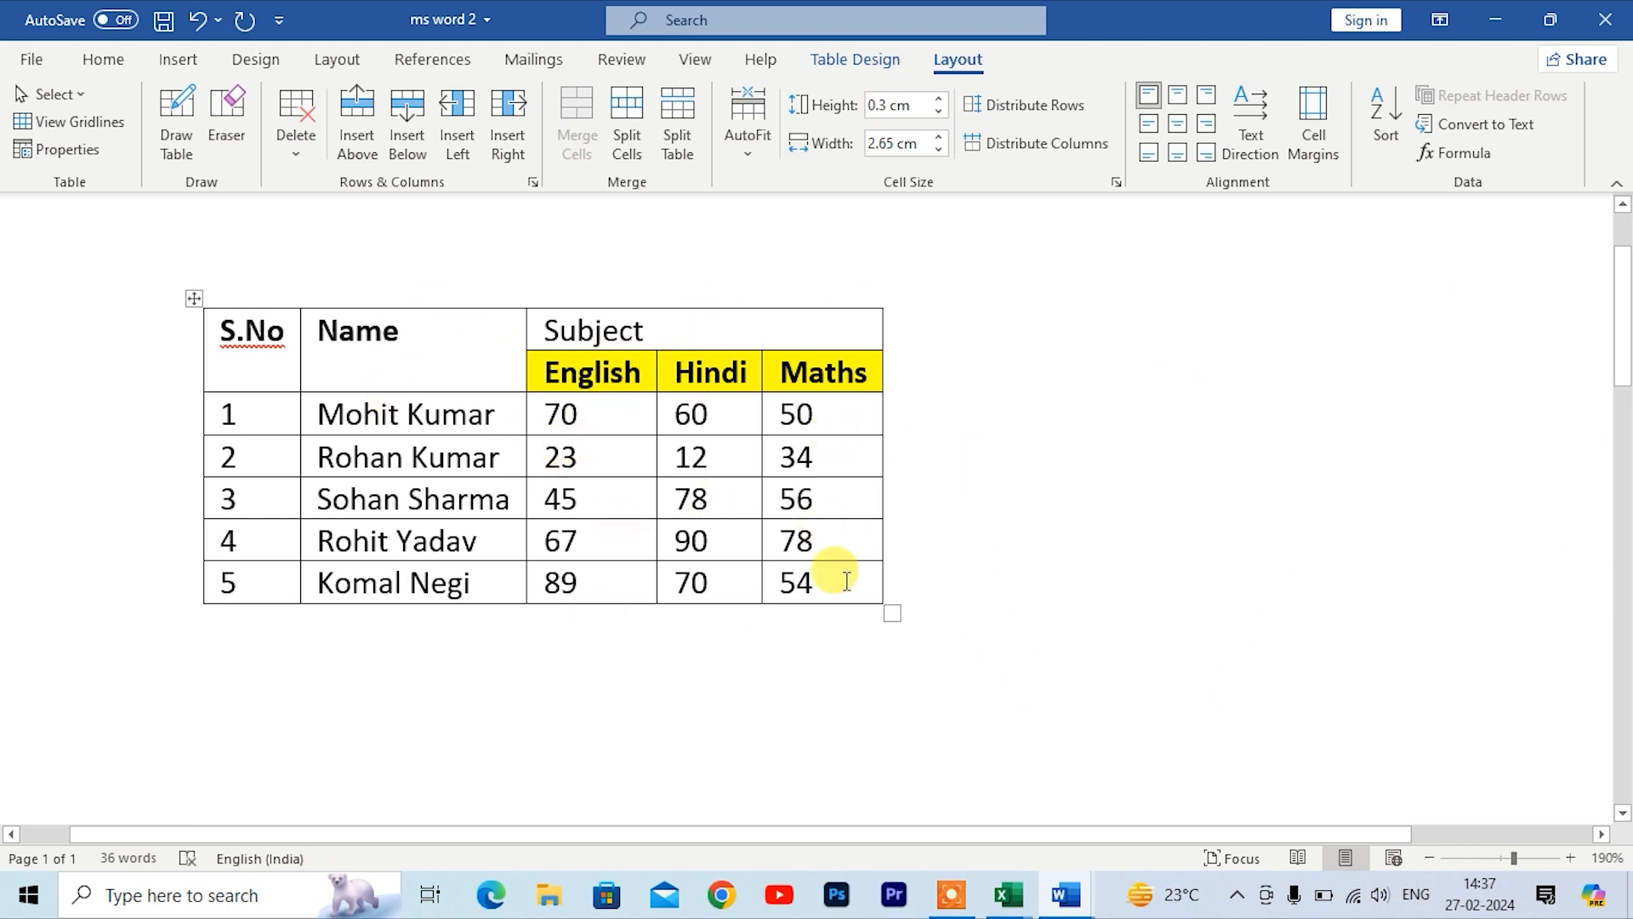
# Step: Apply AutoFit Window to stretch the table across the page width
pyautogui.keyDown('ctrl'); pyautogui.scroll(-3, 474, 425); pyautogui.keyUp('ctrl')
pyautogui.keyDown('ctrl'); pyautogui.scroll(-4, 474, 426); pyautogui.keyUp('ctrl')
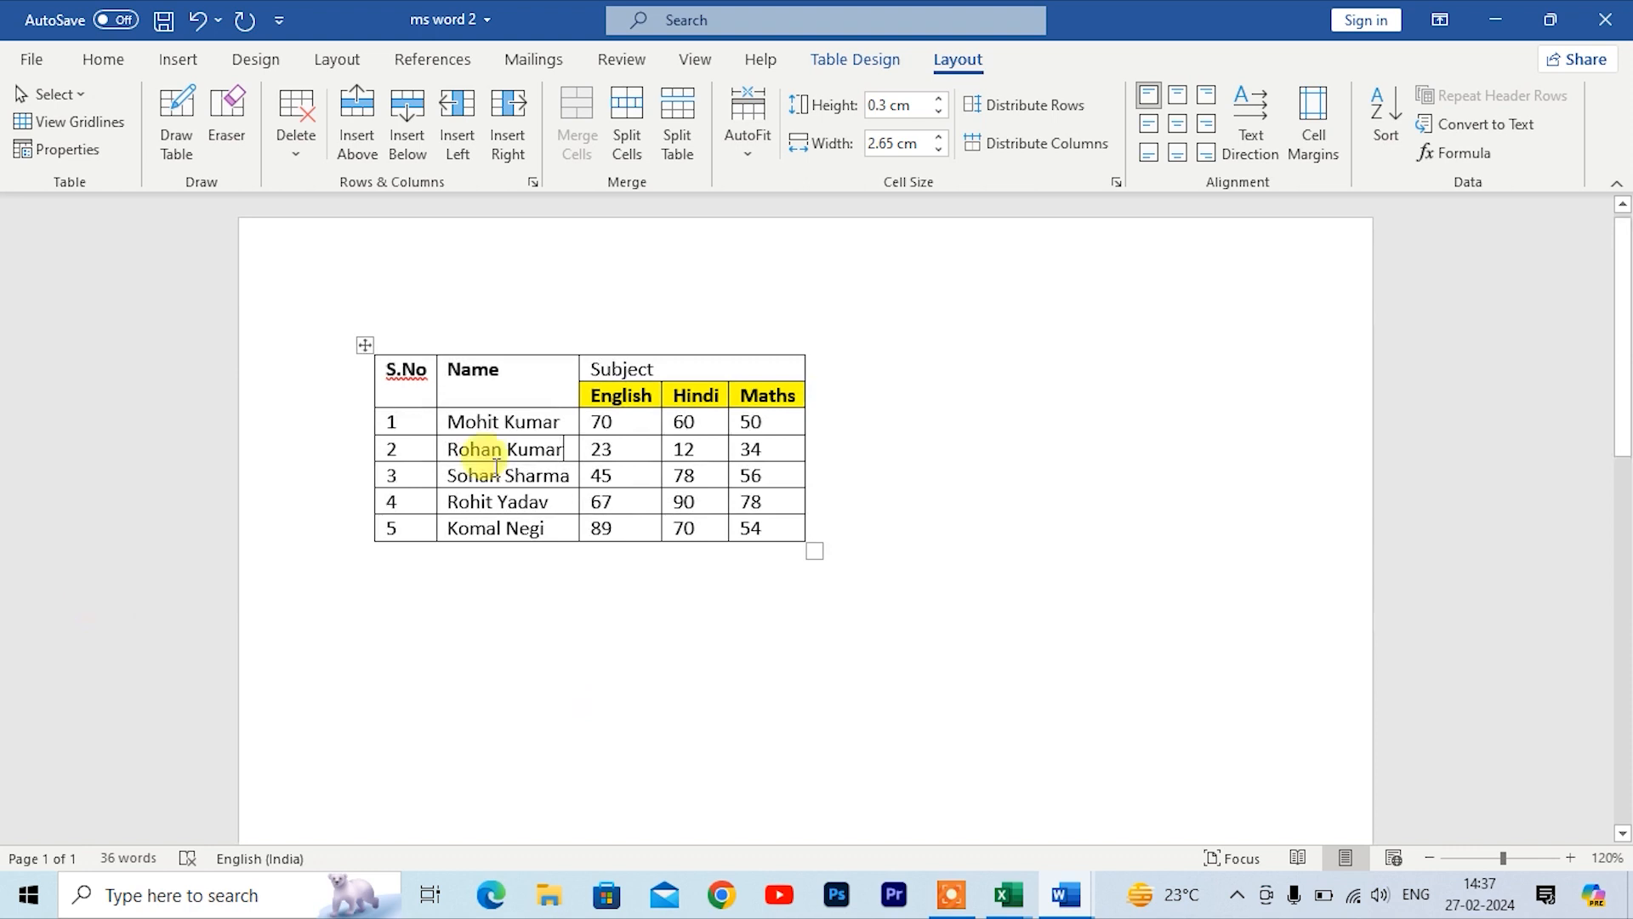
pyautogui.click(744, 156)
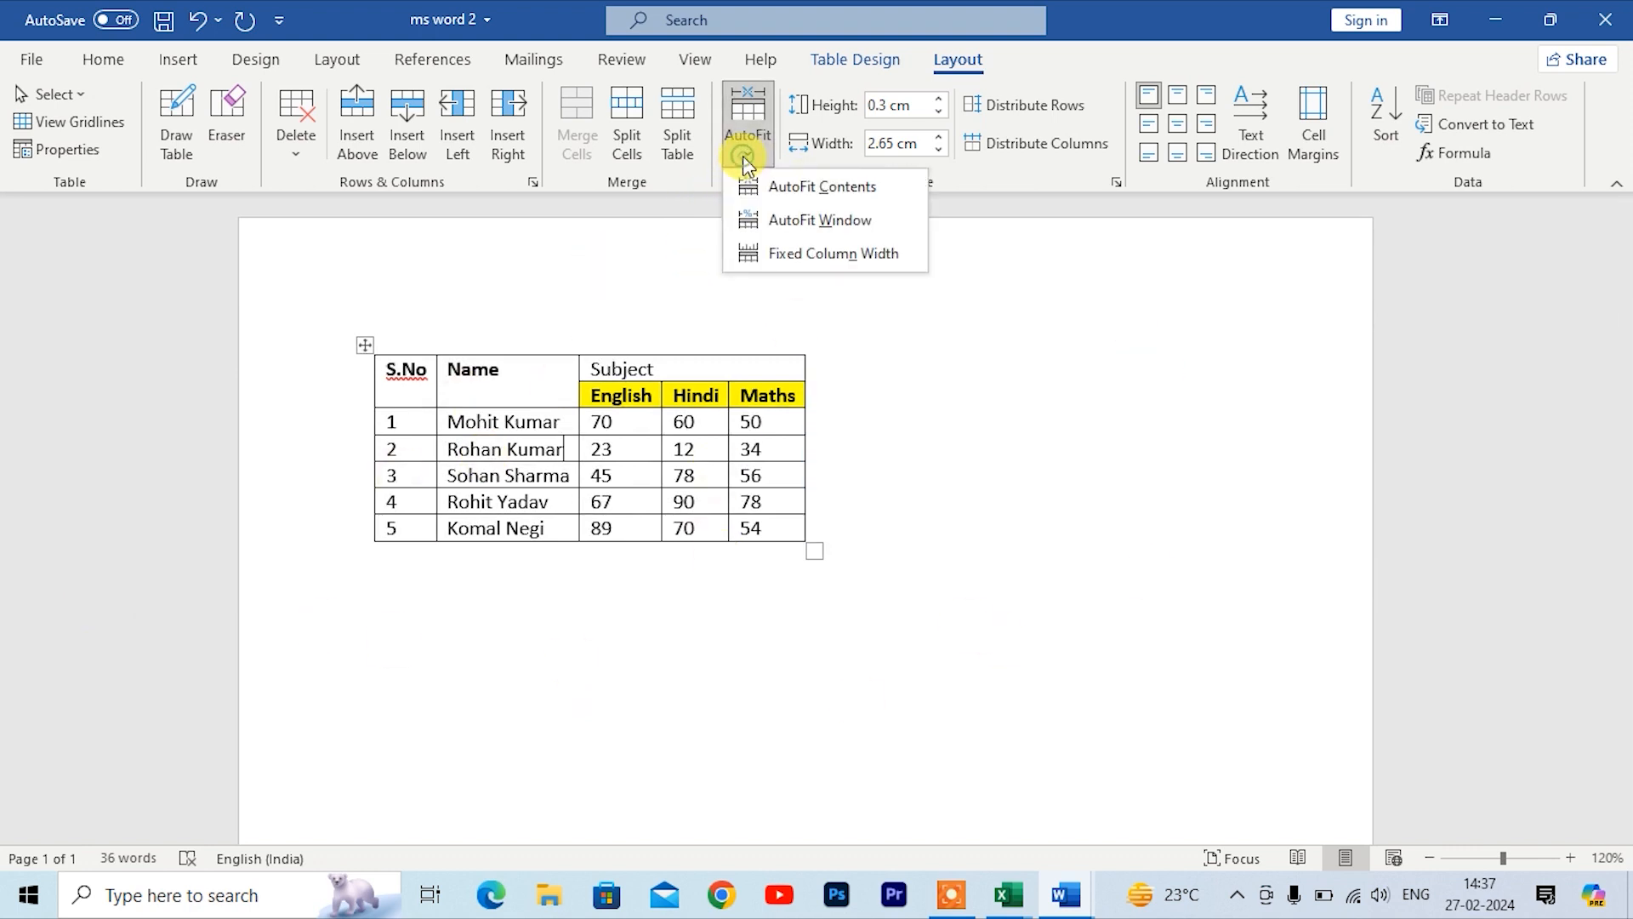
pyautogui.click(769, 221)
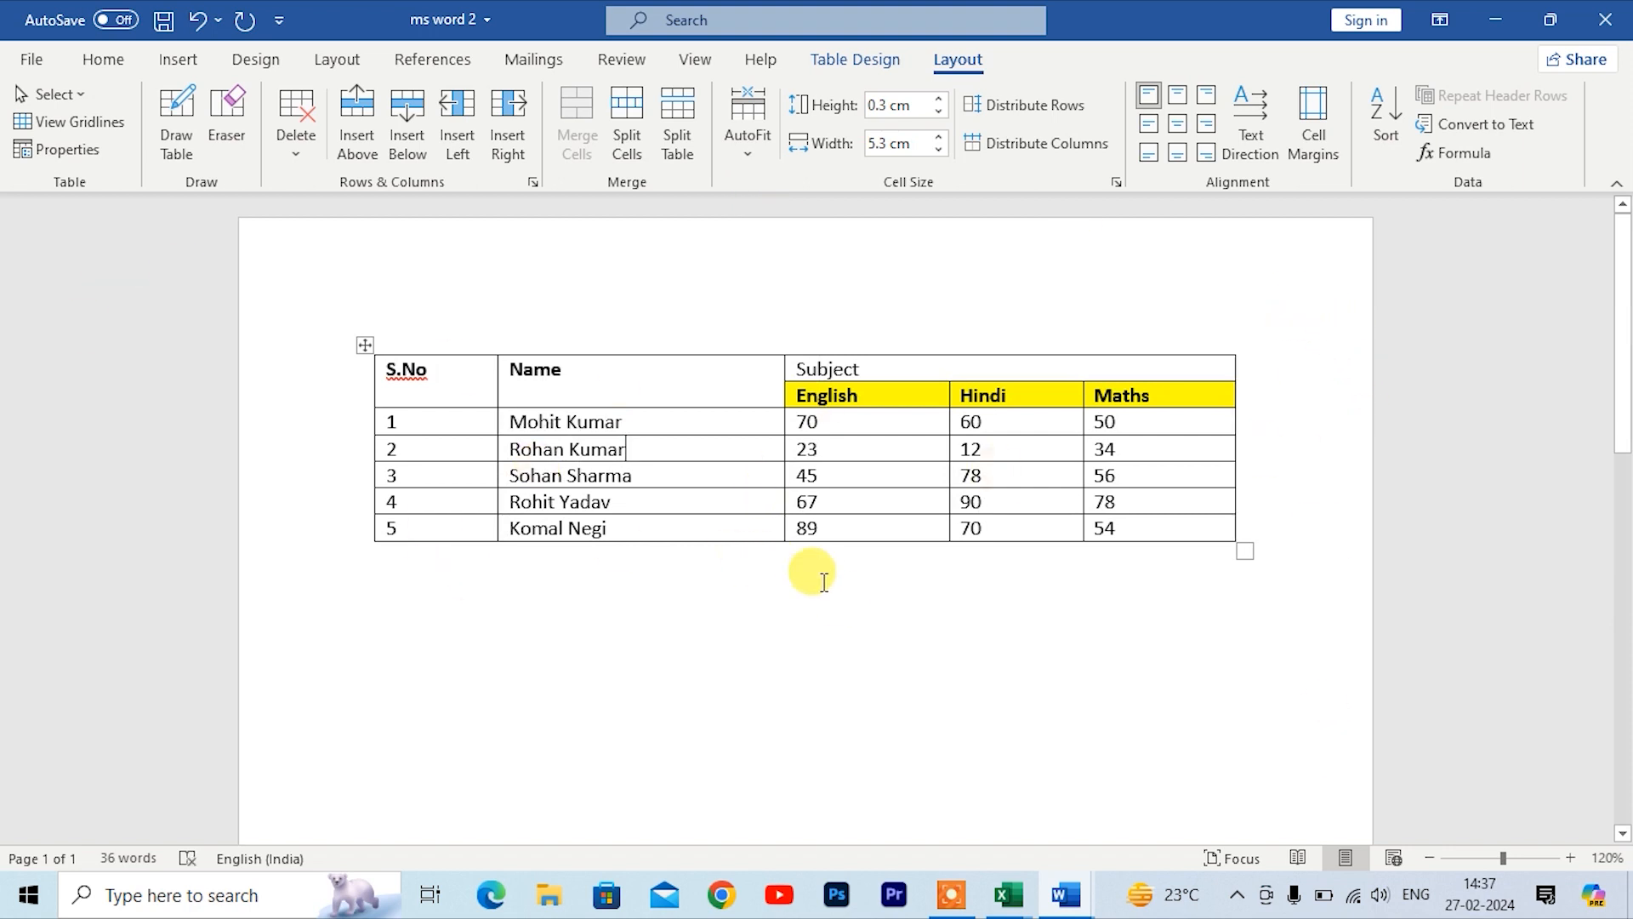
# Step: Undo the AutoFit Window change on the table
pyautogui.click(747, 160)
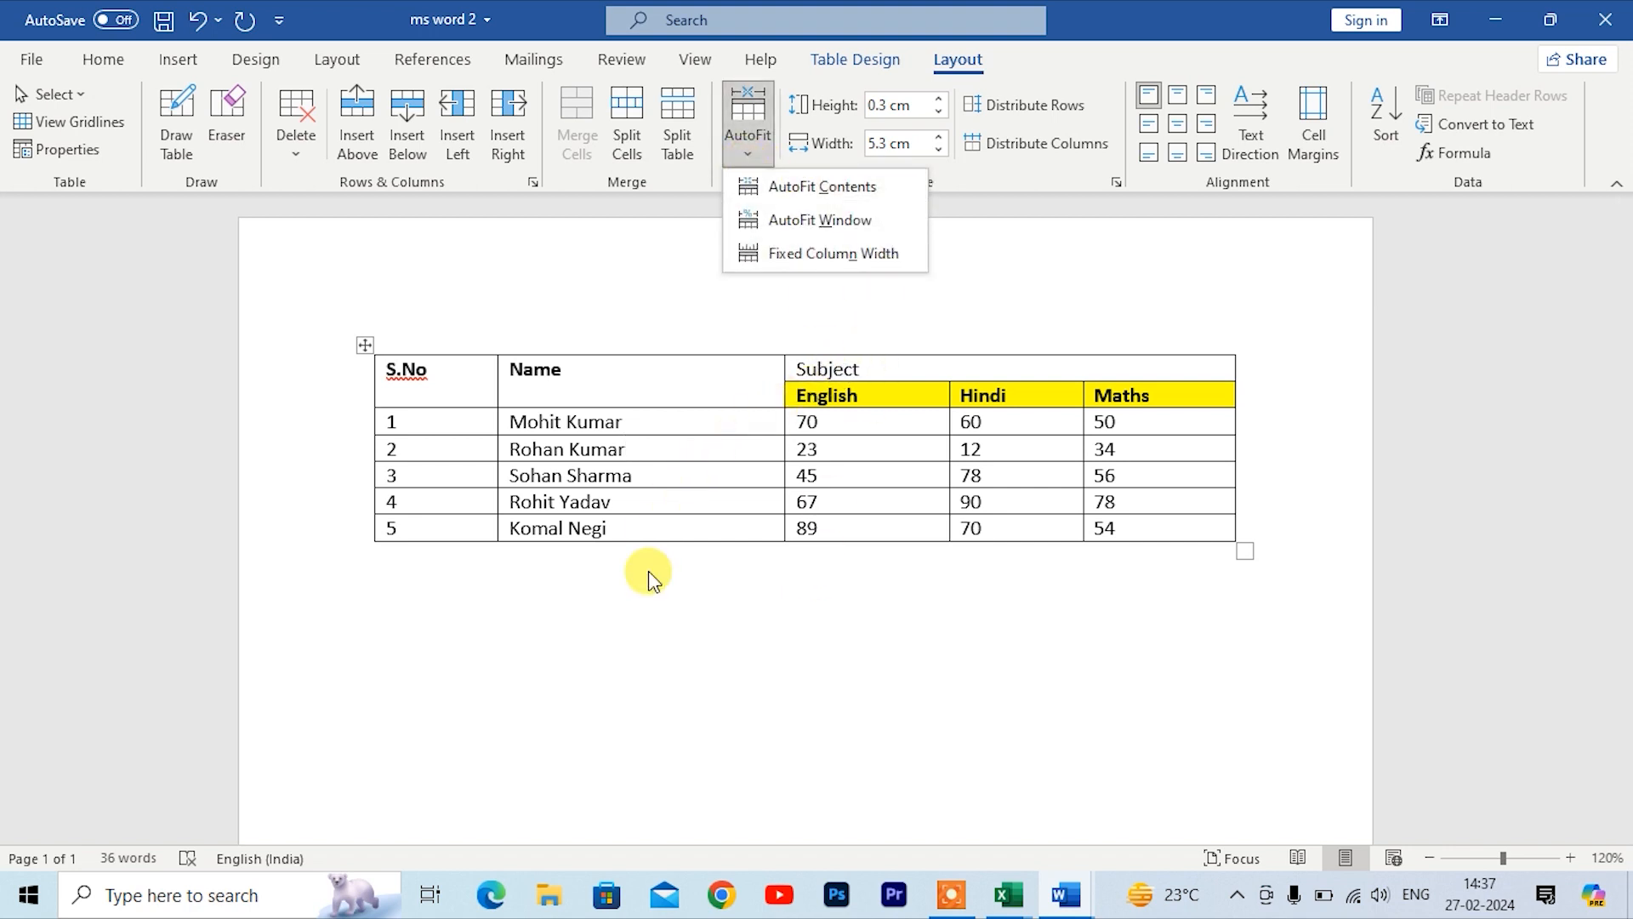
pyautogui.click(671, 653)
pyautogui.hotkey('ctrl', 'z')
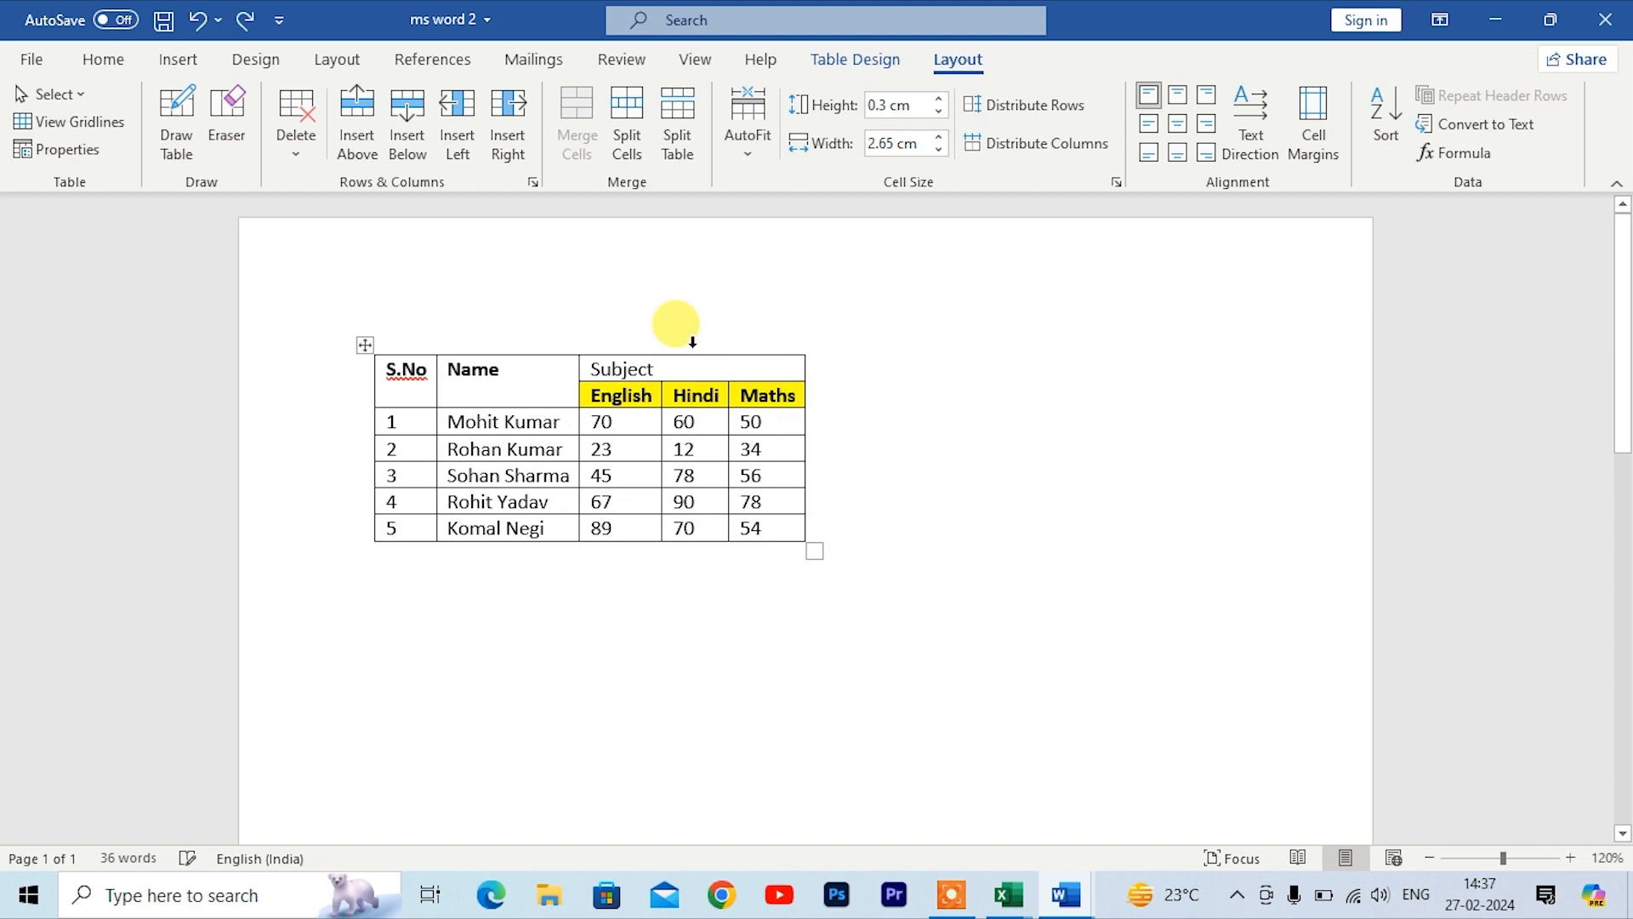
# Step: Set the table's AutoFit behaviour to Fixed Column Width
pyautogui.click(748, 161)
pyautogui.click(831, 258)
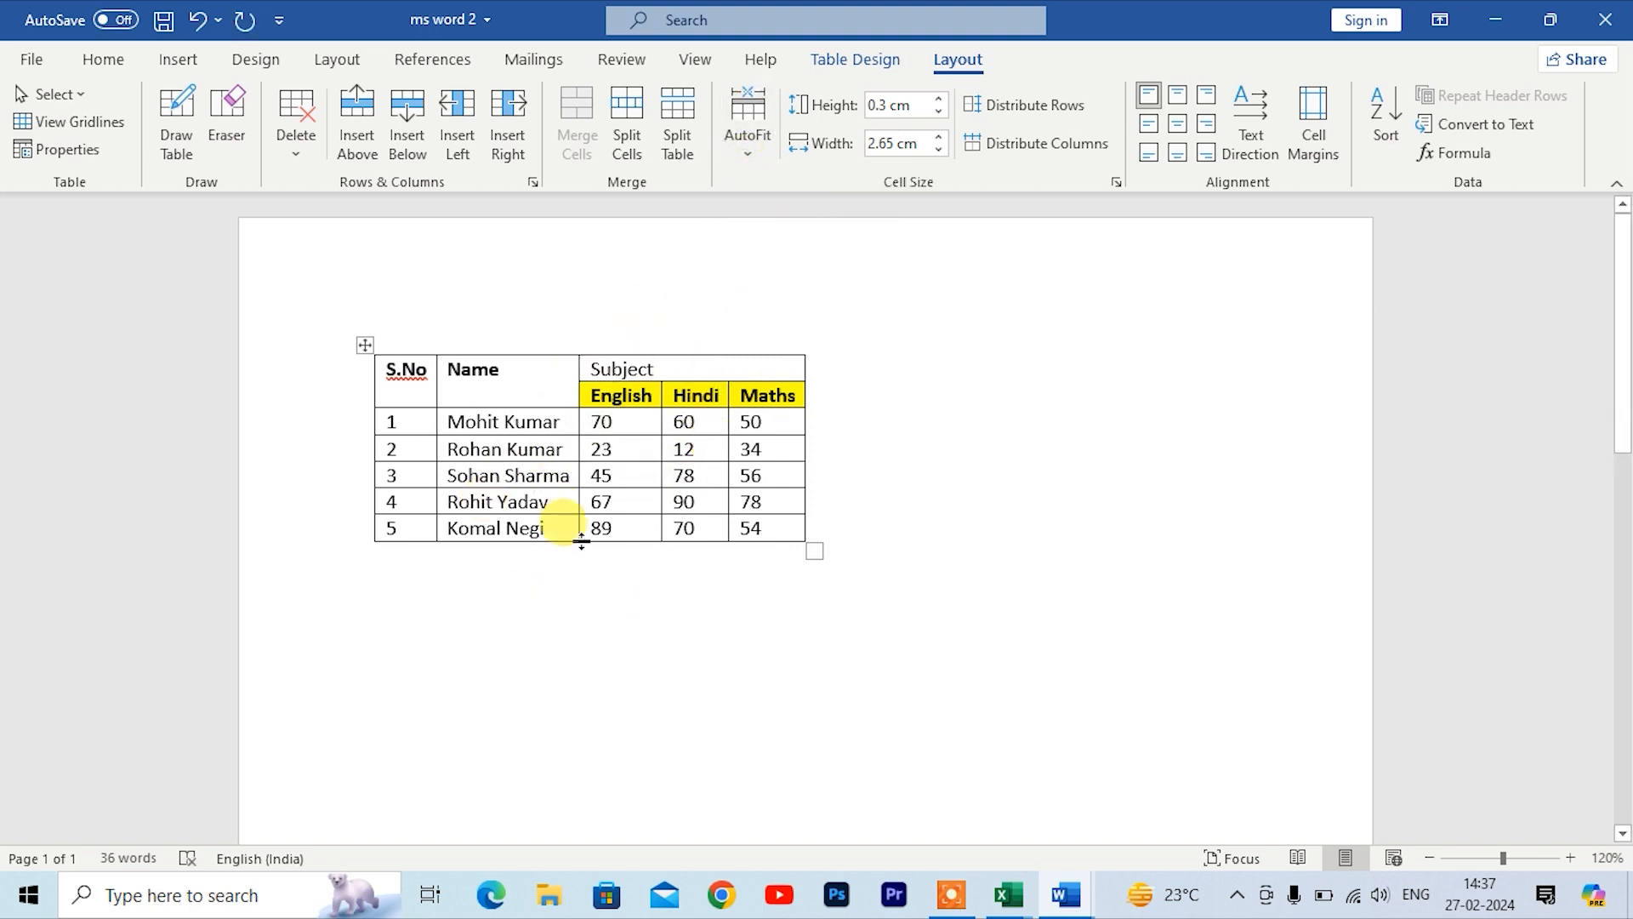
pyautogui.click(746, 160)
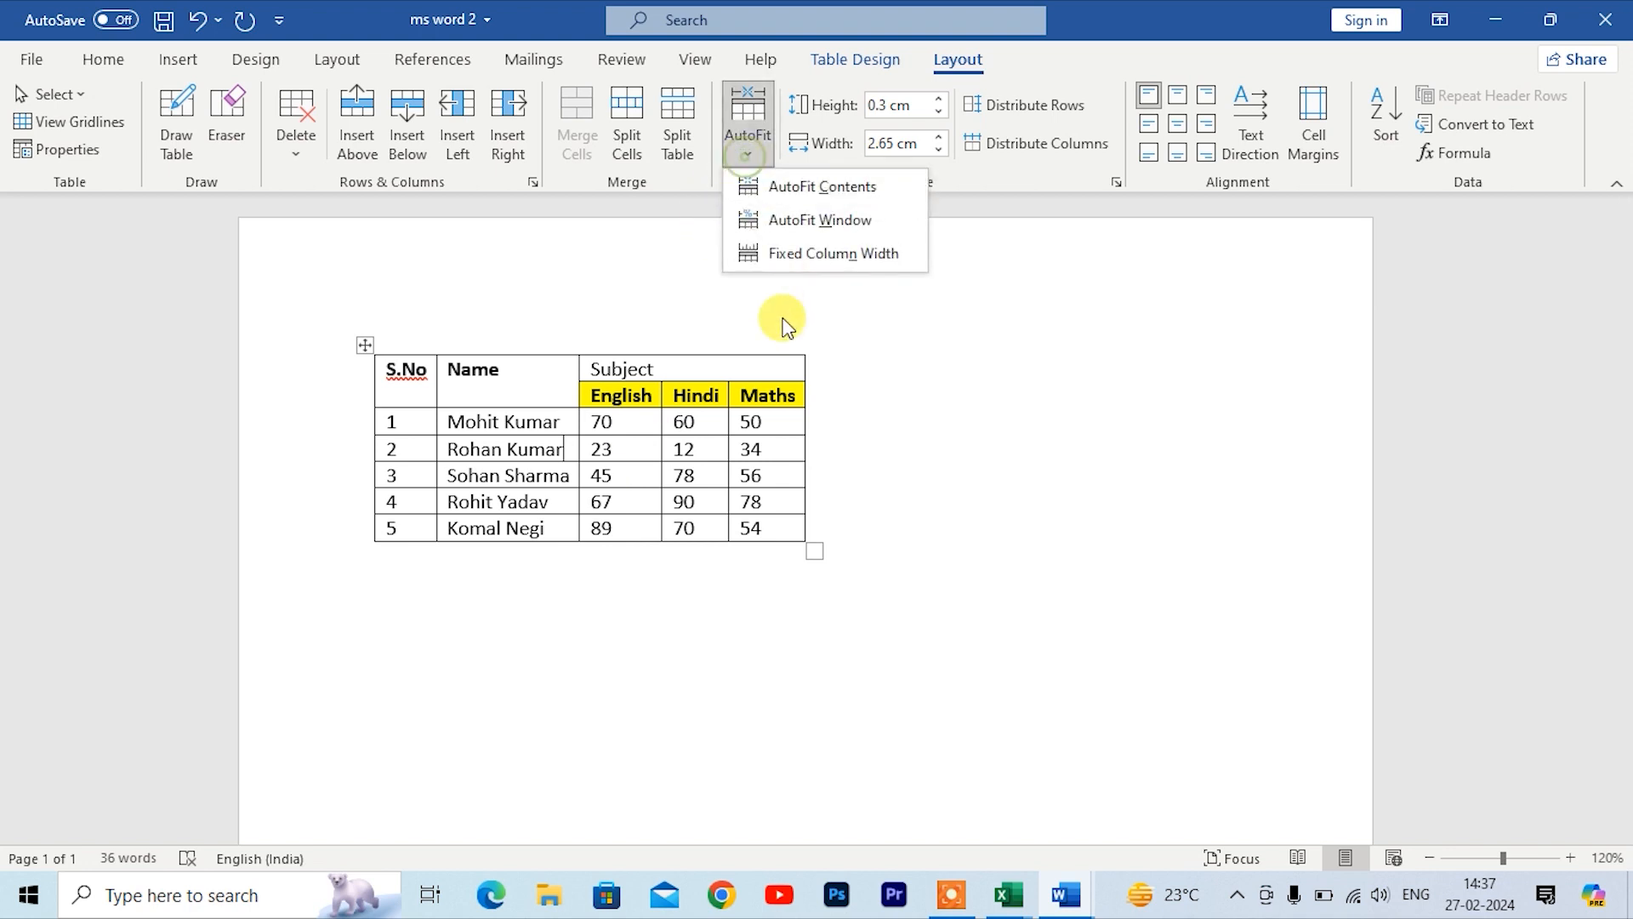
pyautogui.click(794, 257)
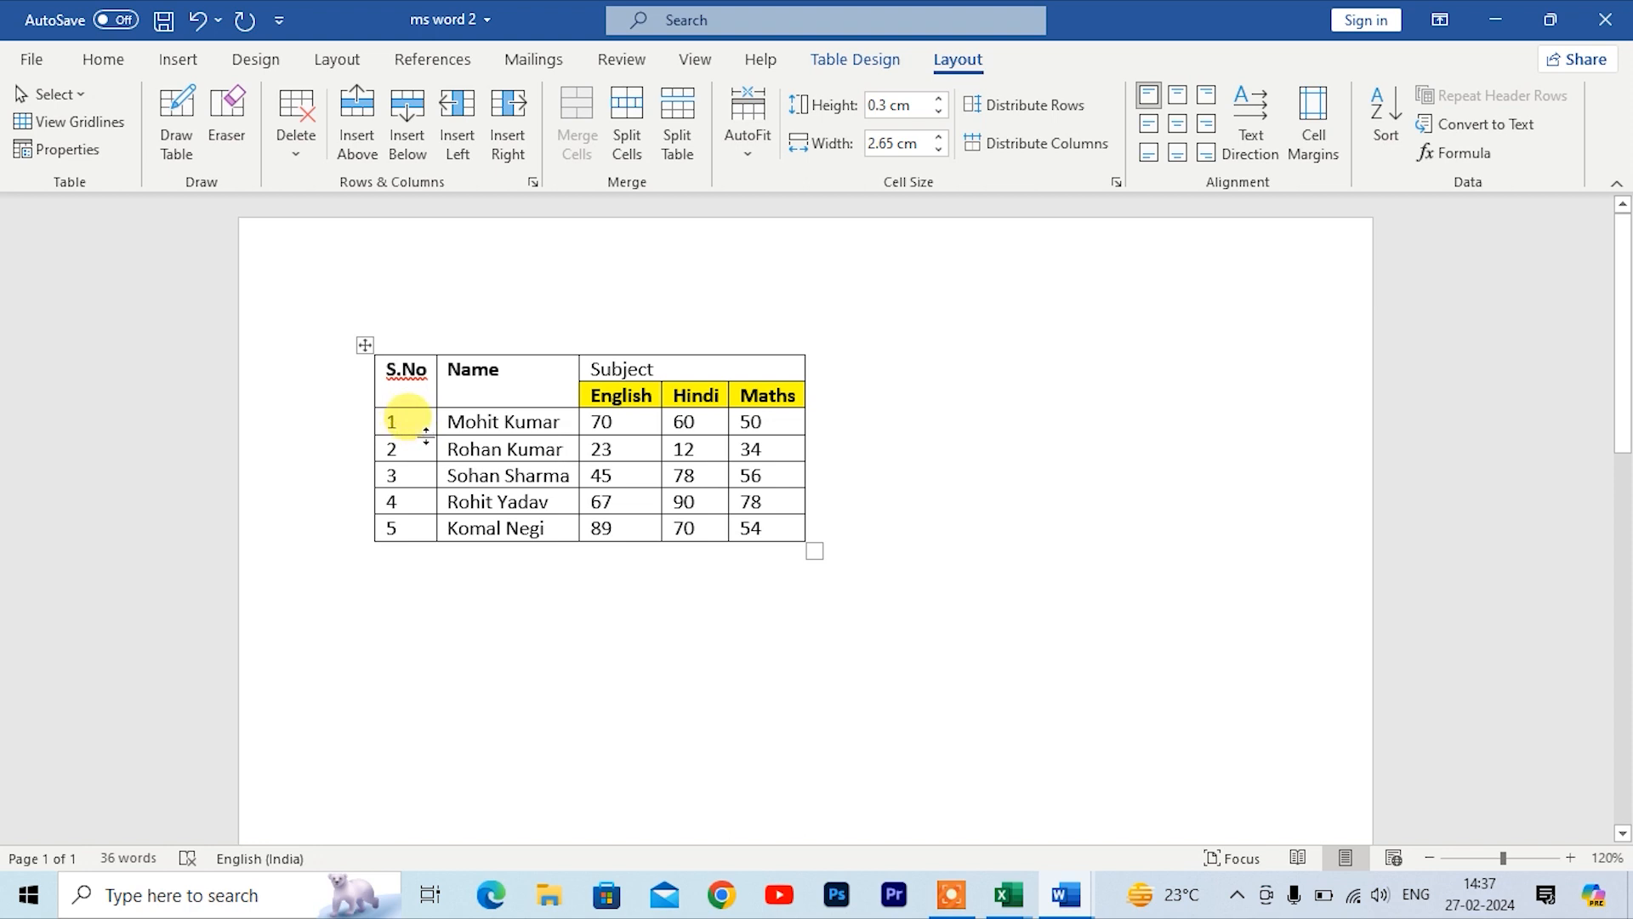
pyautogui.scroll(7, 425, 435)
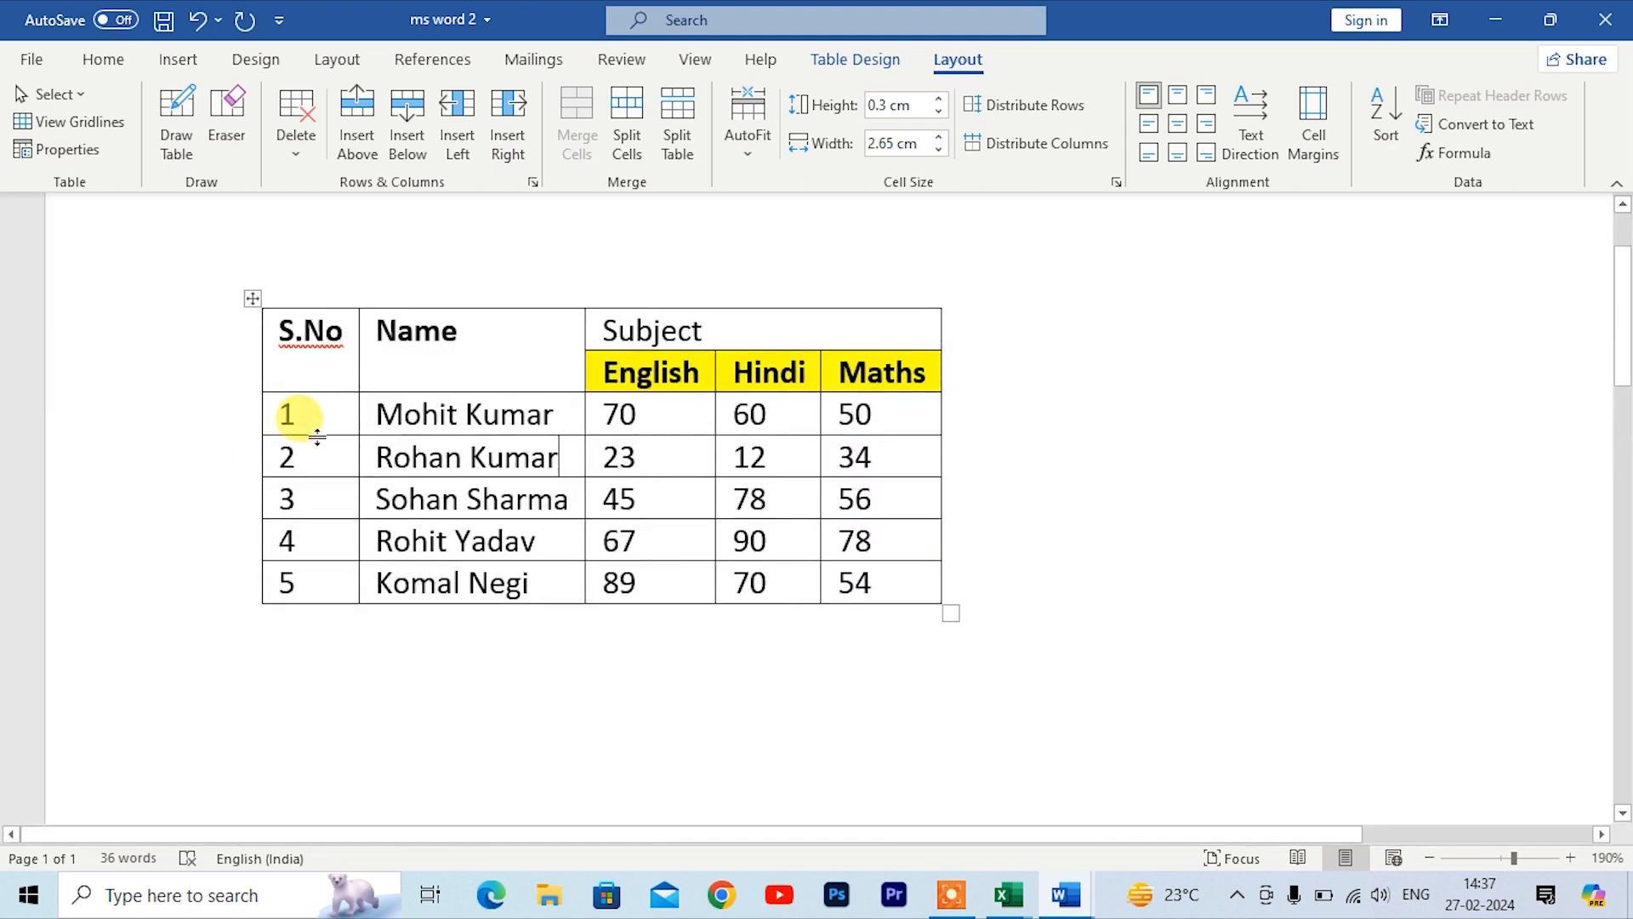
pyautogui.moveTo(295, 435); pyautogui.dragTo(309, 543)
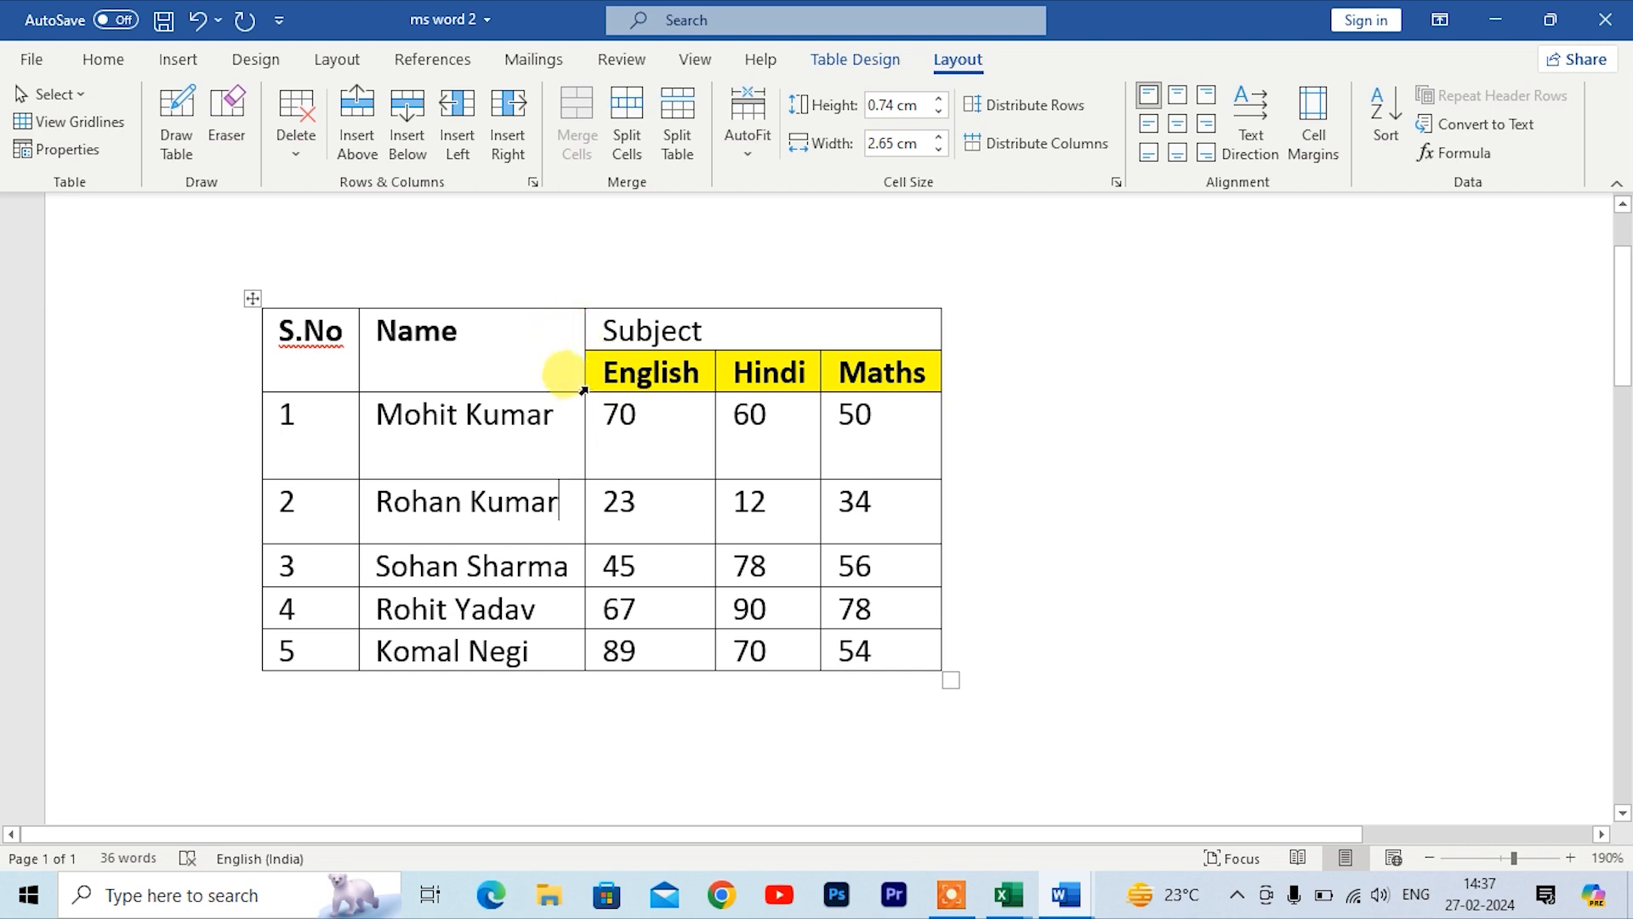
# Step: Resize the English and Hindi columns by moving the borders beside the English column
pyautogui.moveTo(581, 388); pyautogui.dragTo(669, 390)
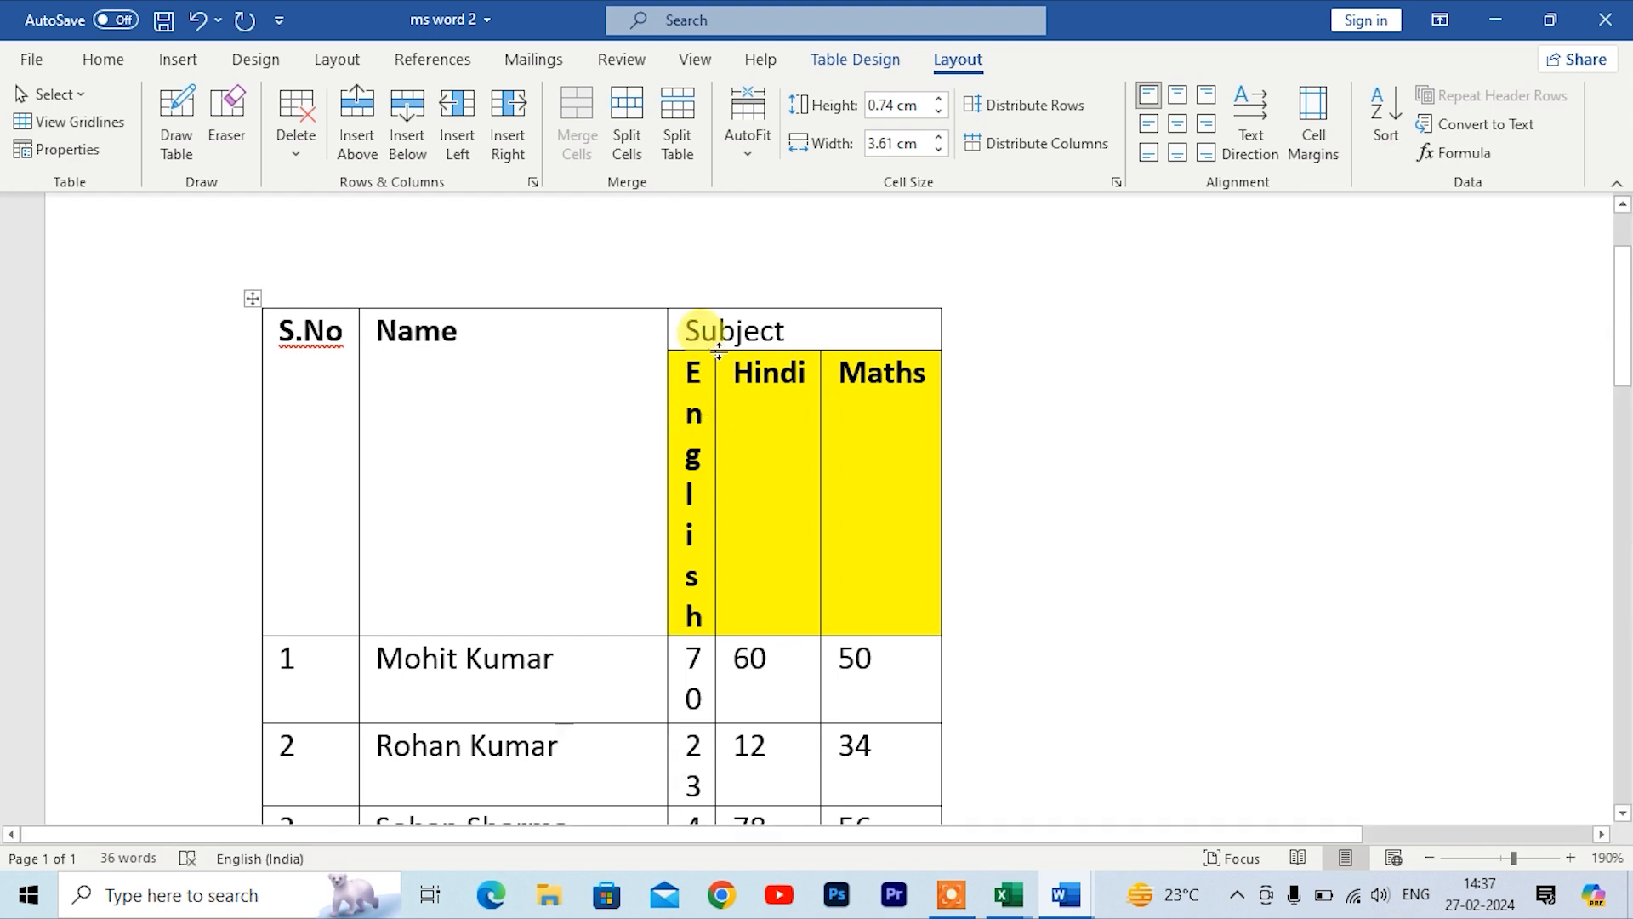
pyautogui.moveTo(719, 348); pyautogui.dragTo(792, 363)
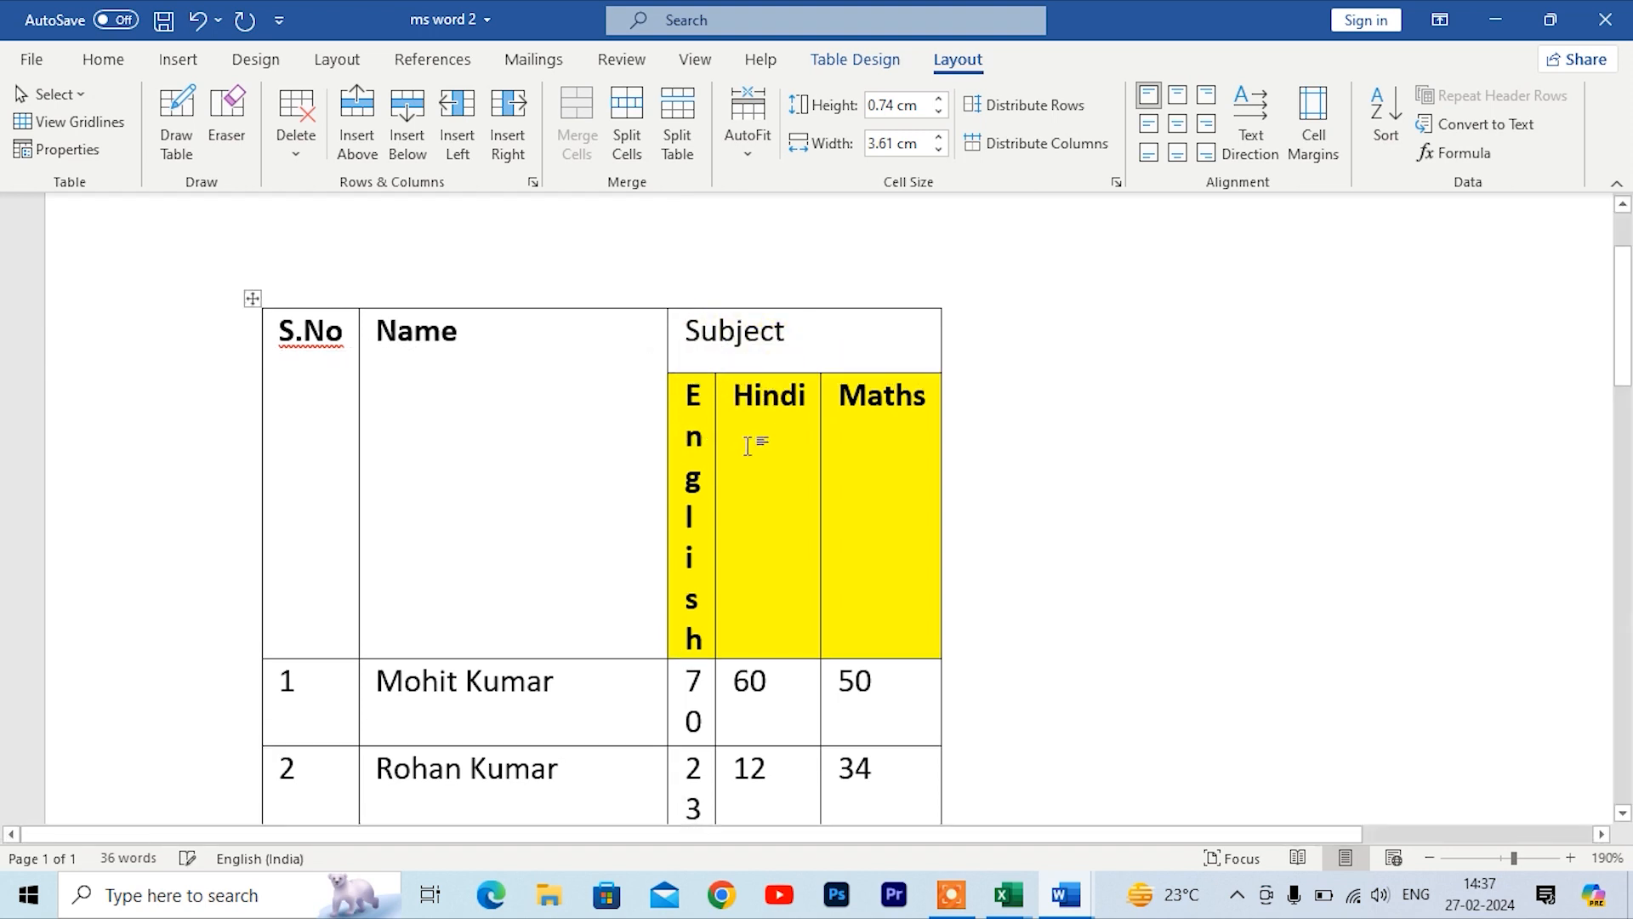
pyautogui.moveTo(712, 655); pyautogui.dragTo(776, 647)
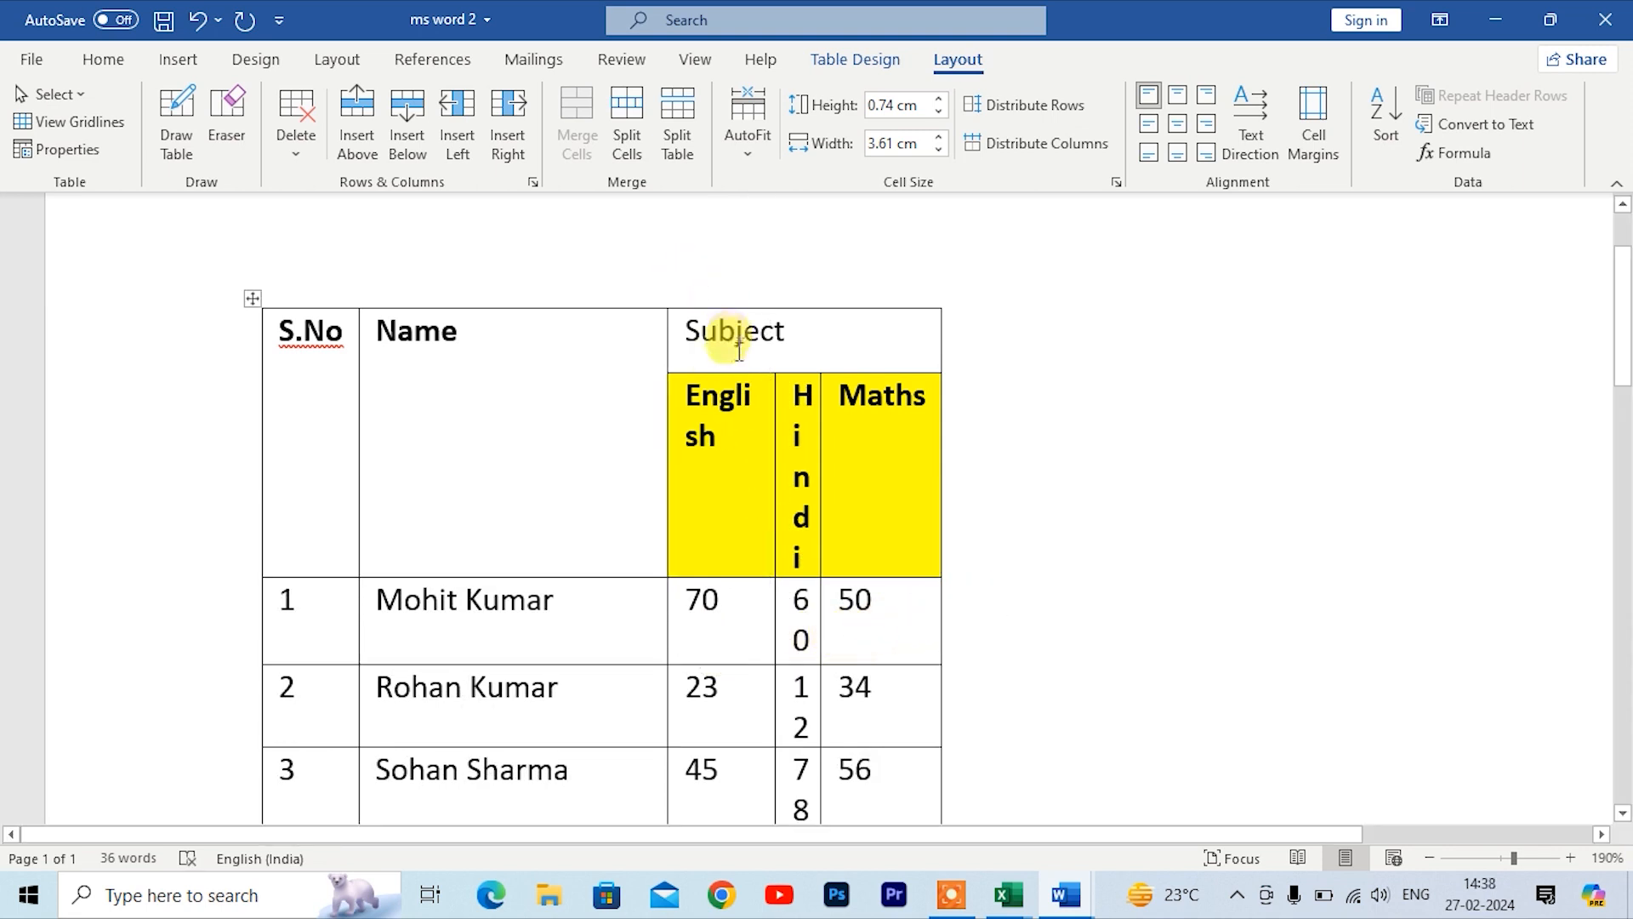
# Step: Apply AutoFit Window to stretch the table across the page width
pyautogui.click(746, 140)
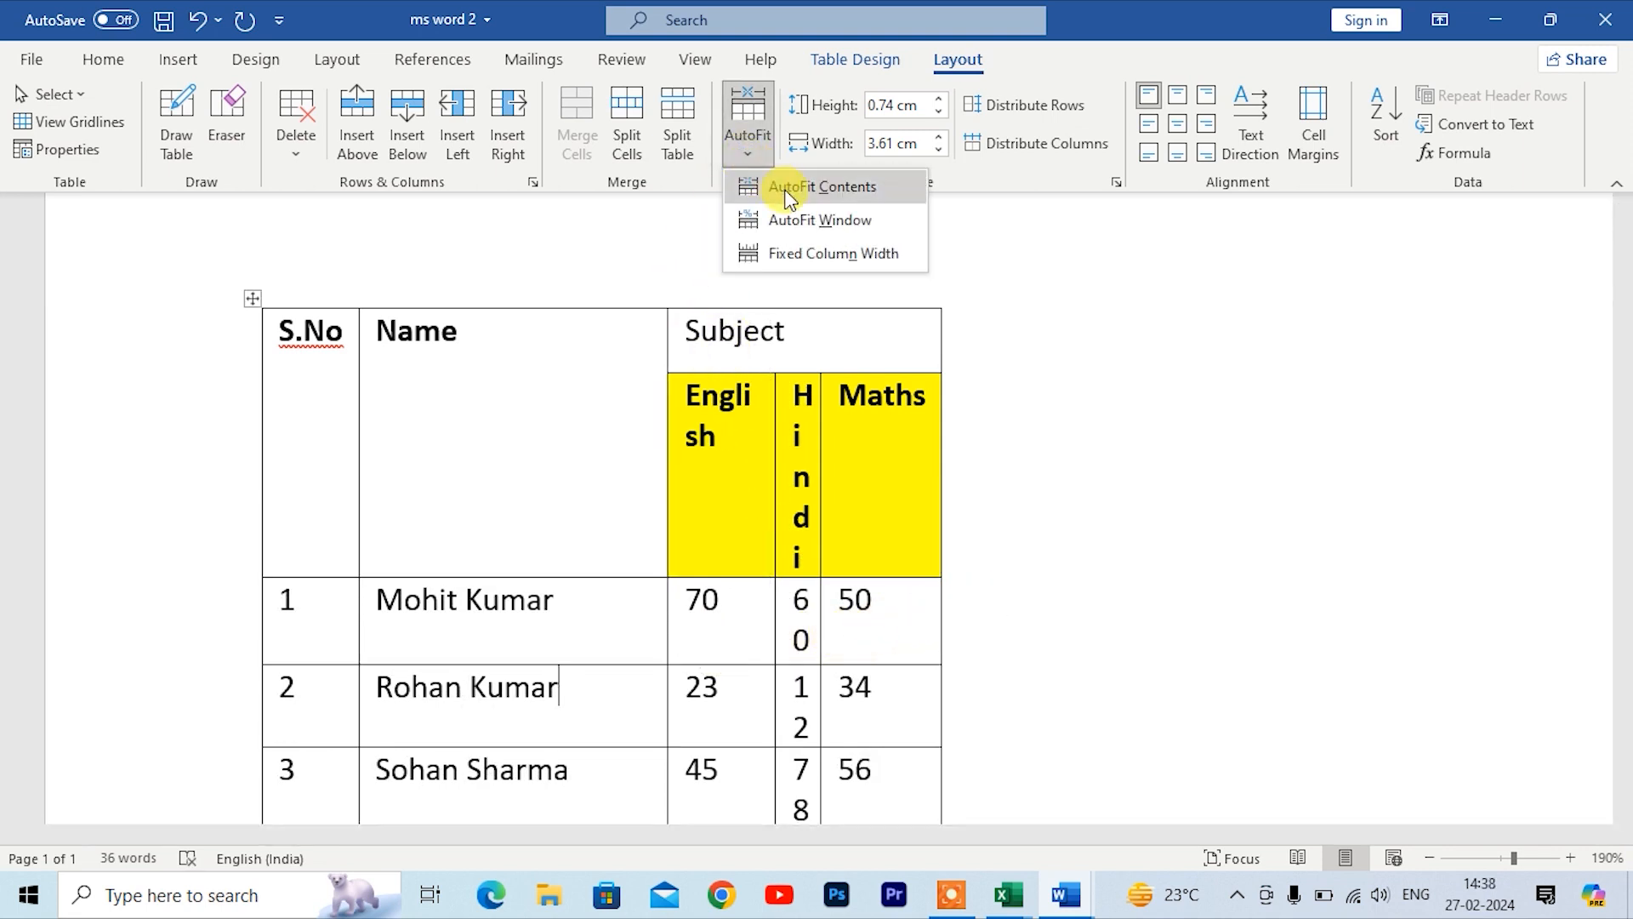
pyautogui.click(791, 220)
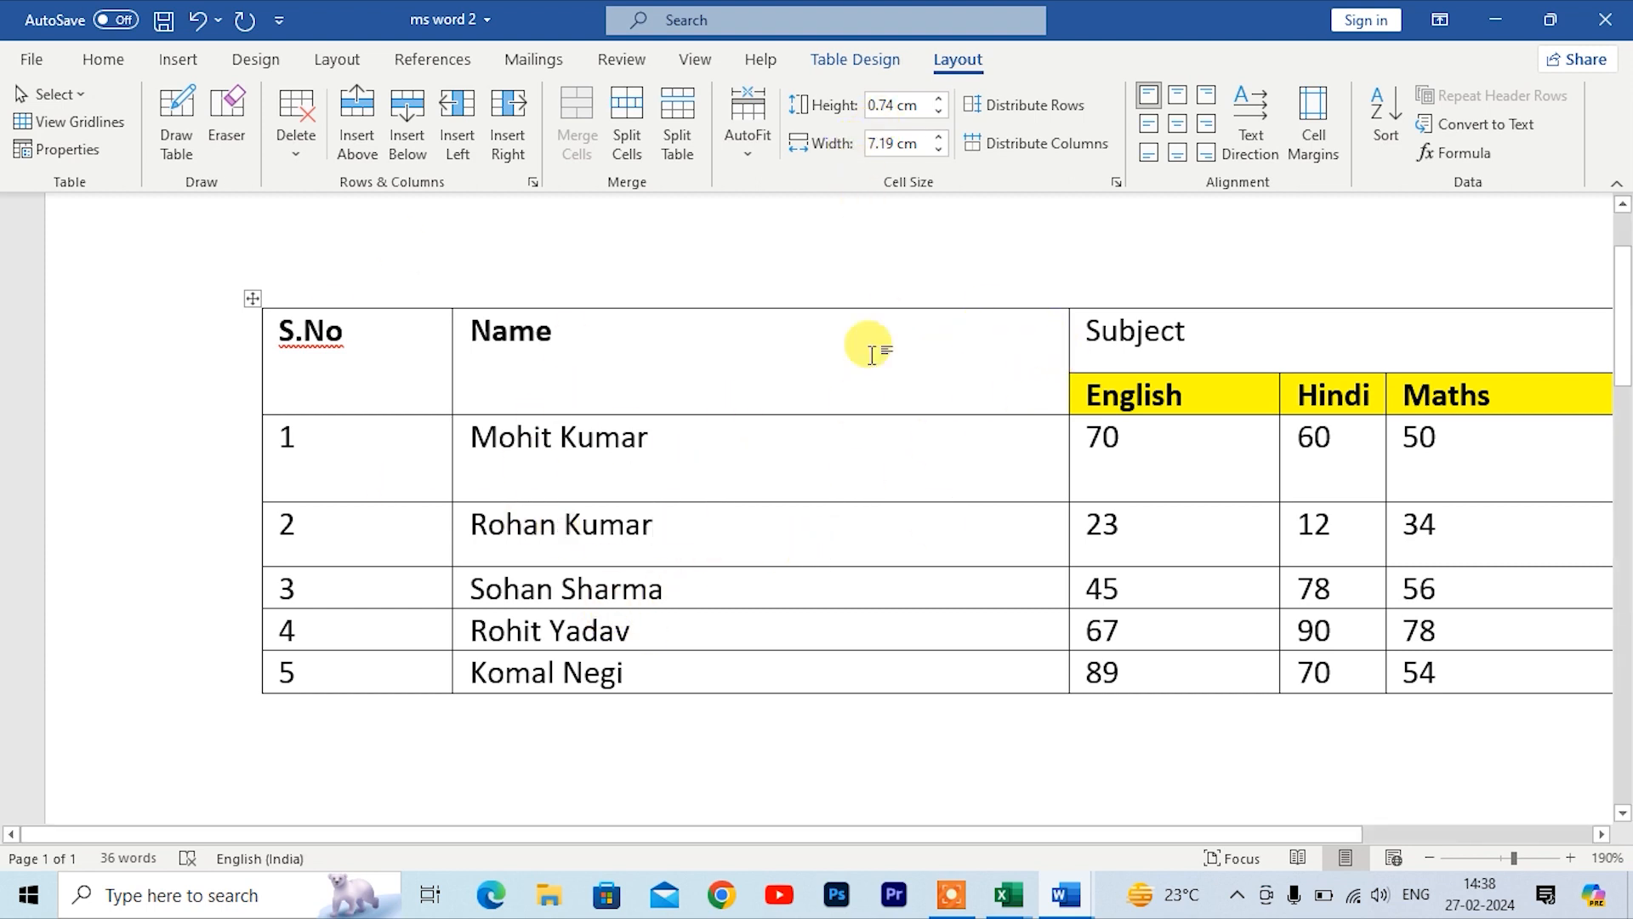
pyautogui.click(681, 438)
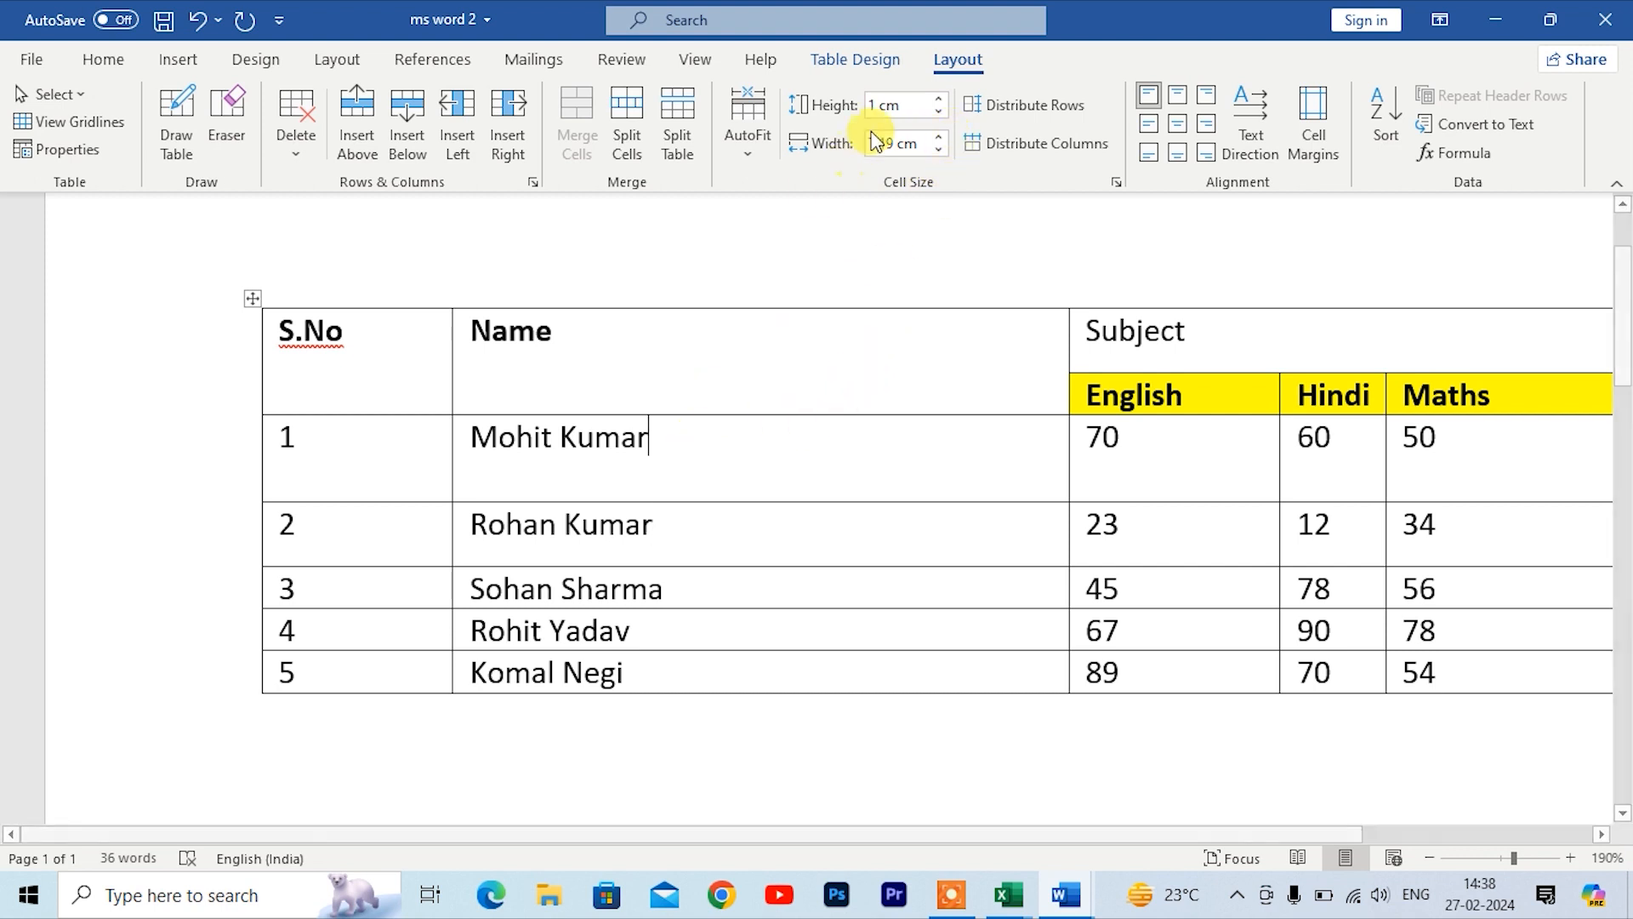
pyautogui.click(941, 100)
pyautogui.click(940, 100)
pyautogui.click(941, 99)
pyautogui.click(941, 99)
pyautogui.click(940, 99)
pyautogui.click(941, 100)
pyautogui.click(941, 99)
pyautogui.click(940, 99)
pyautogui.click(940, 100)
pyautogui.click(941, 99)
pyautogui.click(941, 99)
pyautogui.click(940, 100)
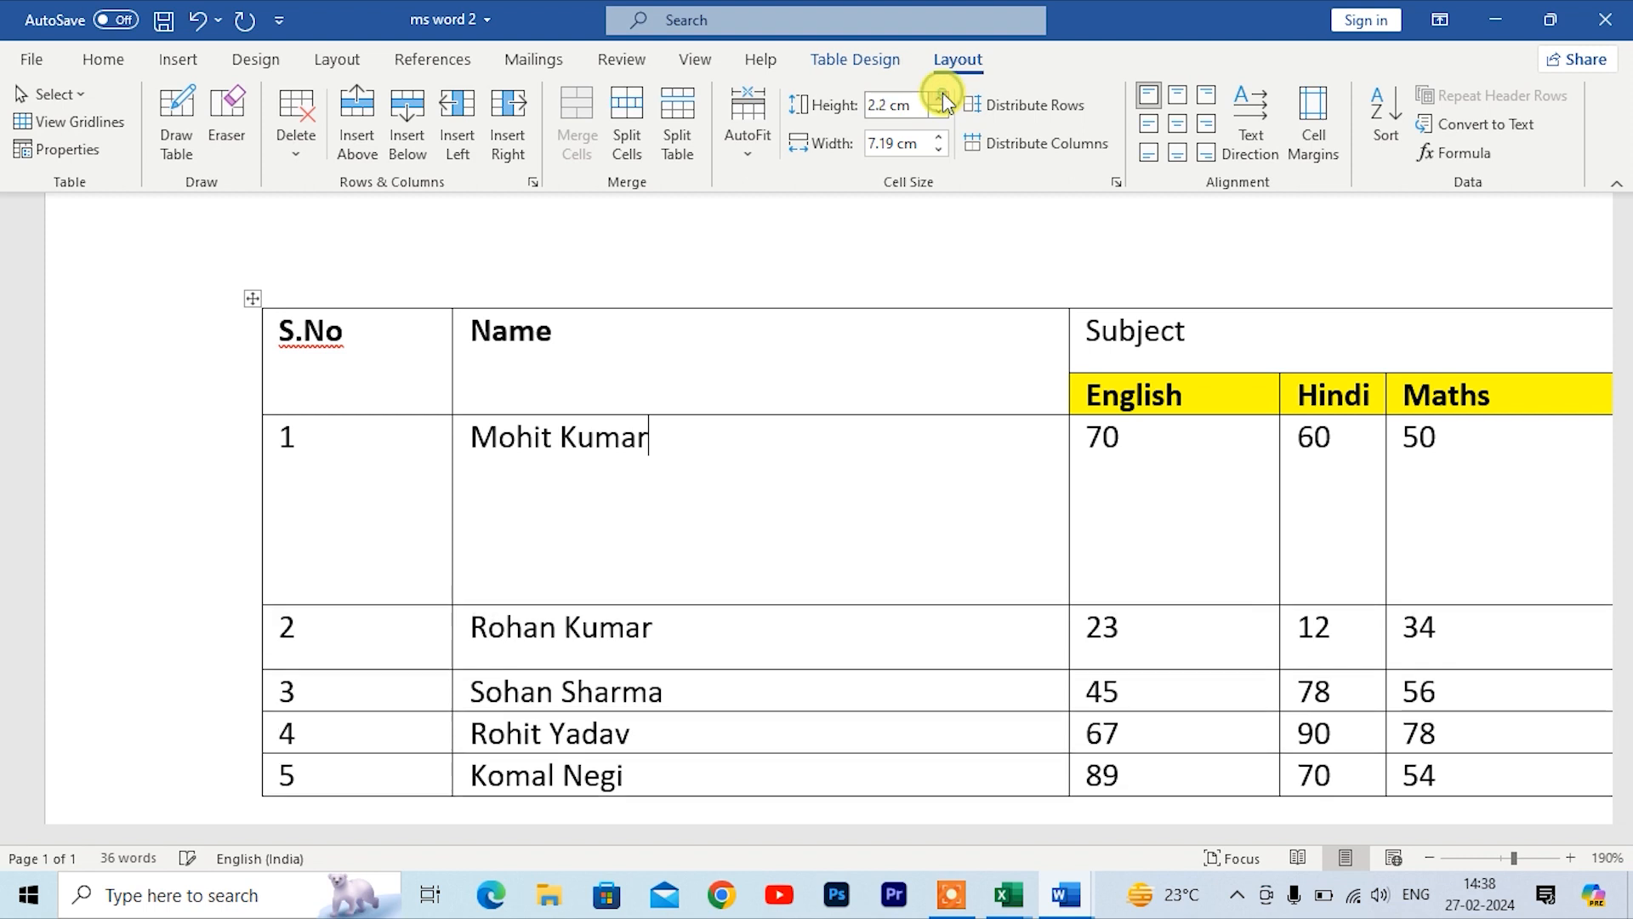
pyautogui.click(941, 110)
pyautogui.click(941, 111)
pyautogui.click(940, 110)
pyautogui.click(940, 111)
pyautogui.click(941, 110)
pyautogui.click(940, 111)
pyautogui.click(941, 111)
pyautogui.click(941, 111)
pyautogui.click(940, 110)
pyautogui.click(941, 110)
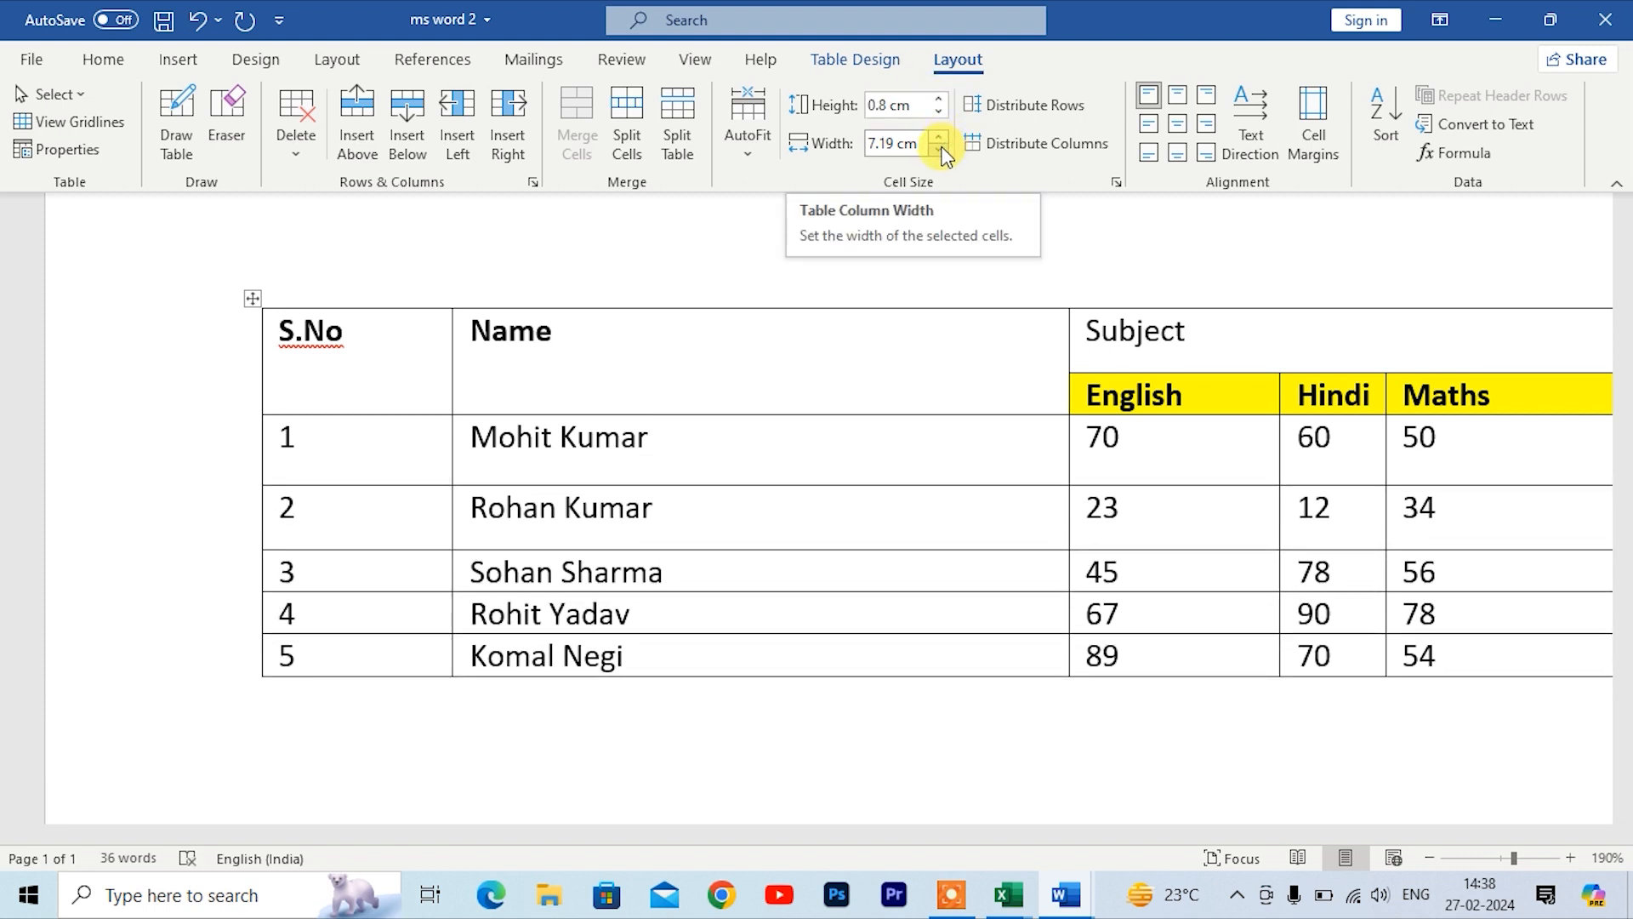
# Step: Set the Name column's width to 6.4 cm
pyautogui.click(941, 152)
pyautogui.click(941, 152)
pyautogui.click(941, 152)
pyautogui.click(941, 152)
pyautogui.click(941, 152)
pyautogui.click(940, 151)
pyautogui.click(941, 152)
pyautogui.click(941, 151)
pyautogui.click(941, 151)
pyautogui.click(941, 152)
pyautogui.click(941, 152)
pyautogui.click(940, 151)
pyautogui.click(941, 152)
pyautogui.click(941, 152)
pyautogui.click(940, 137)
pyautogui.click(939, 137)
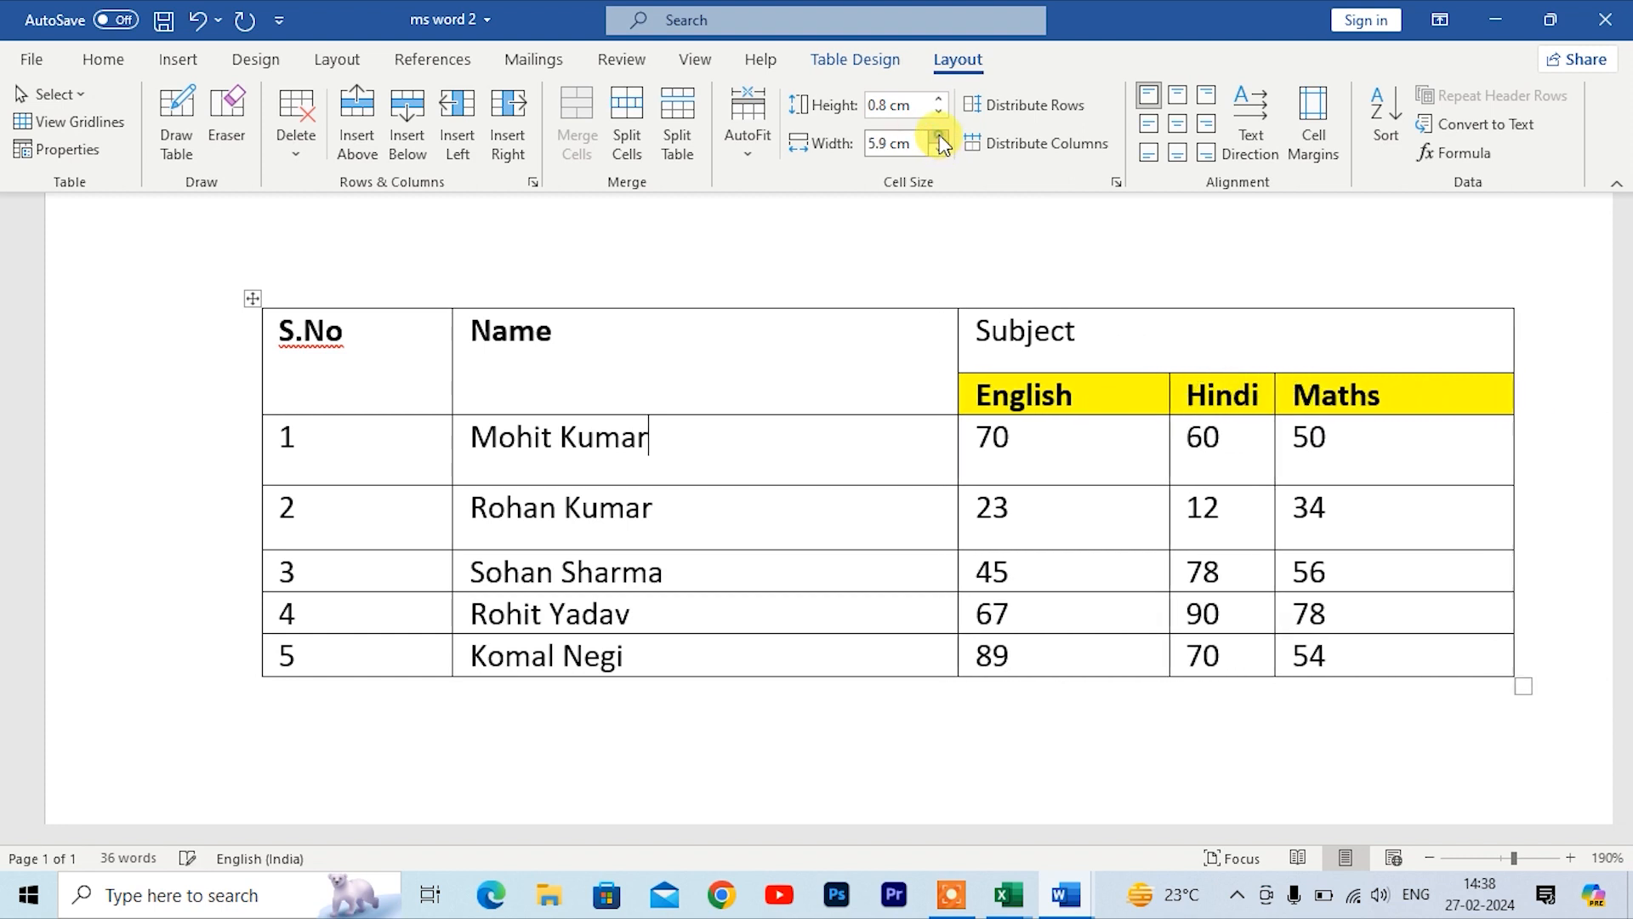
pyautogui.click(939, 137)
pyautogui.click(940, 136)
pyautogui.click(940, 137)
pyautogui.click(940, 137)
pyautogui.click(939, 137)
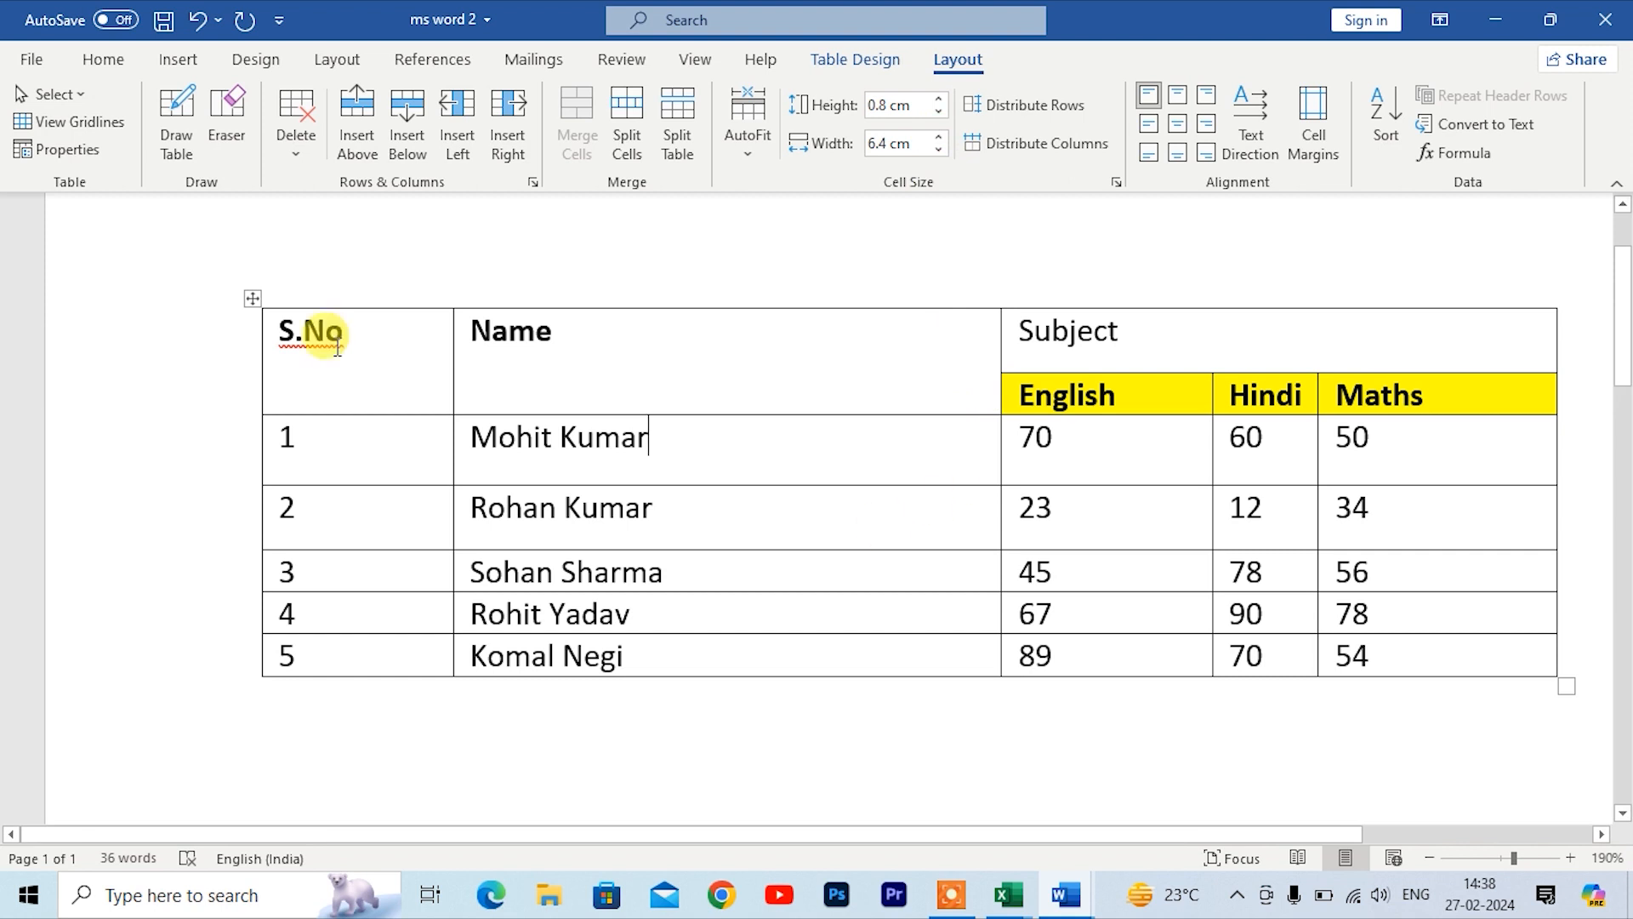
# Step: Select the whole table and distribute its rows evenly
pyautogui.moveTo(266, 330); pyautogui.dragTo(1472, 598)
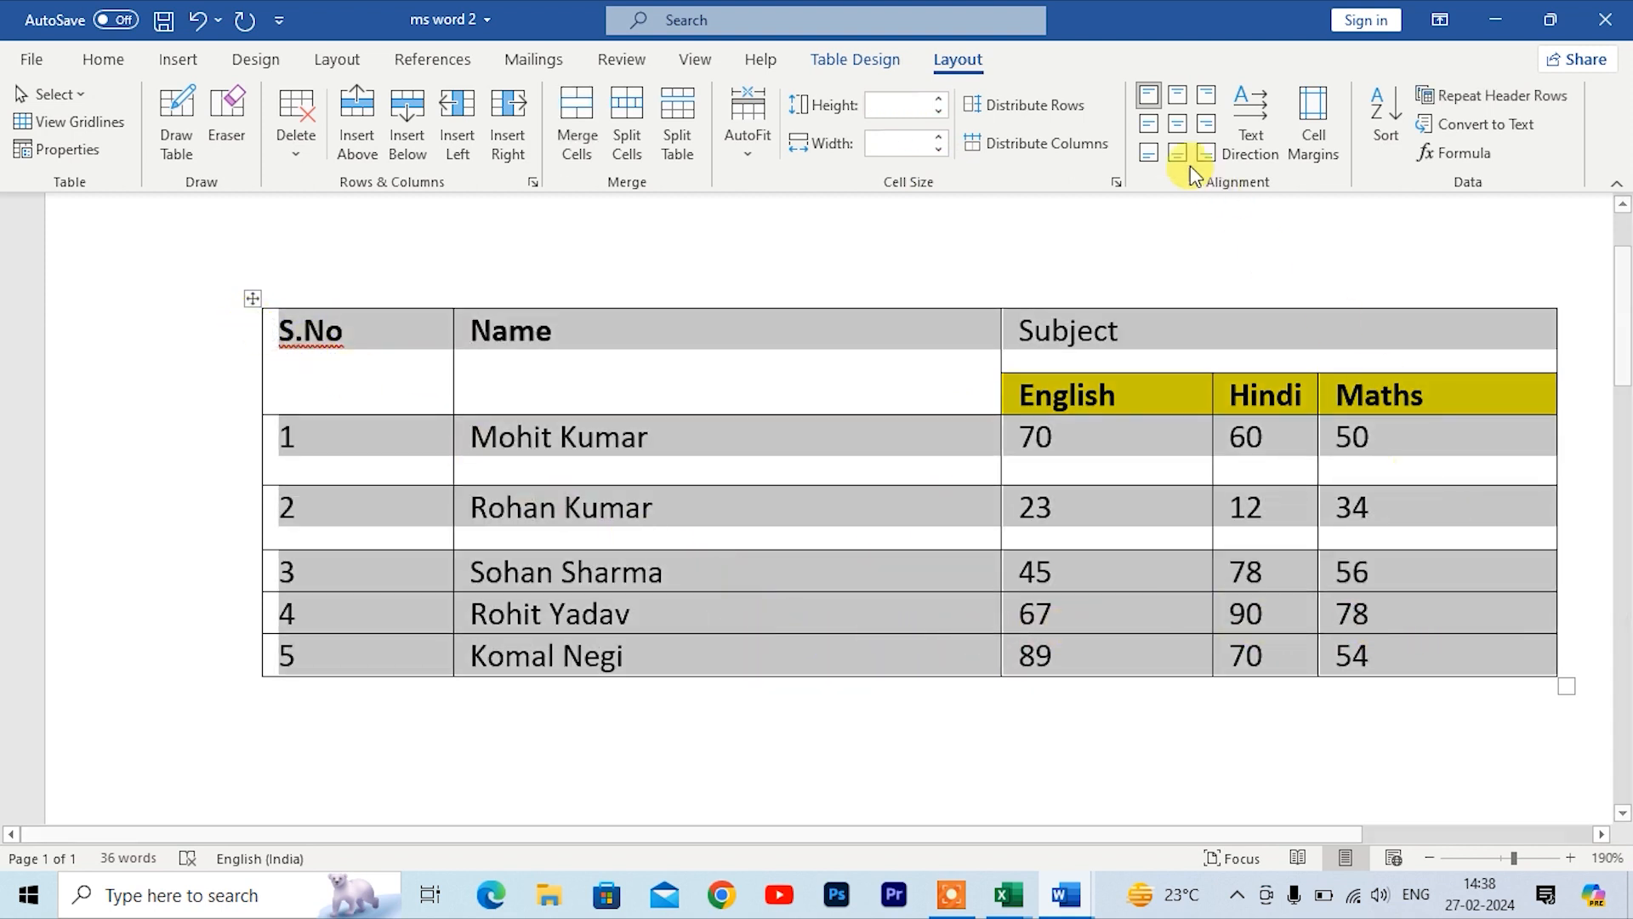
pyautogui.click(1045, 109)
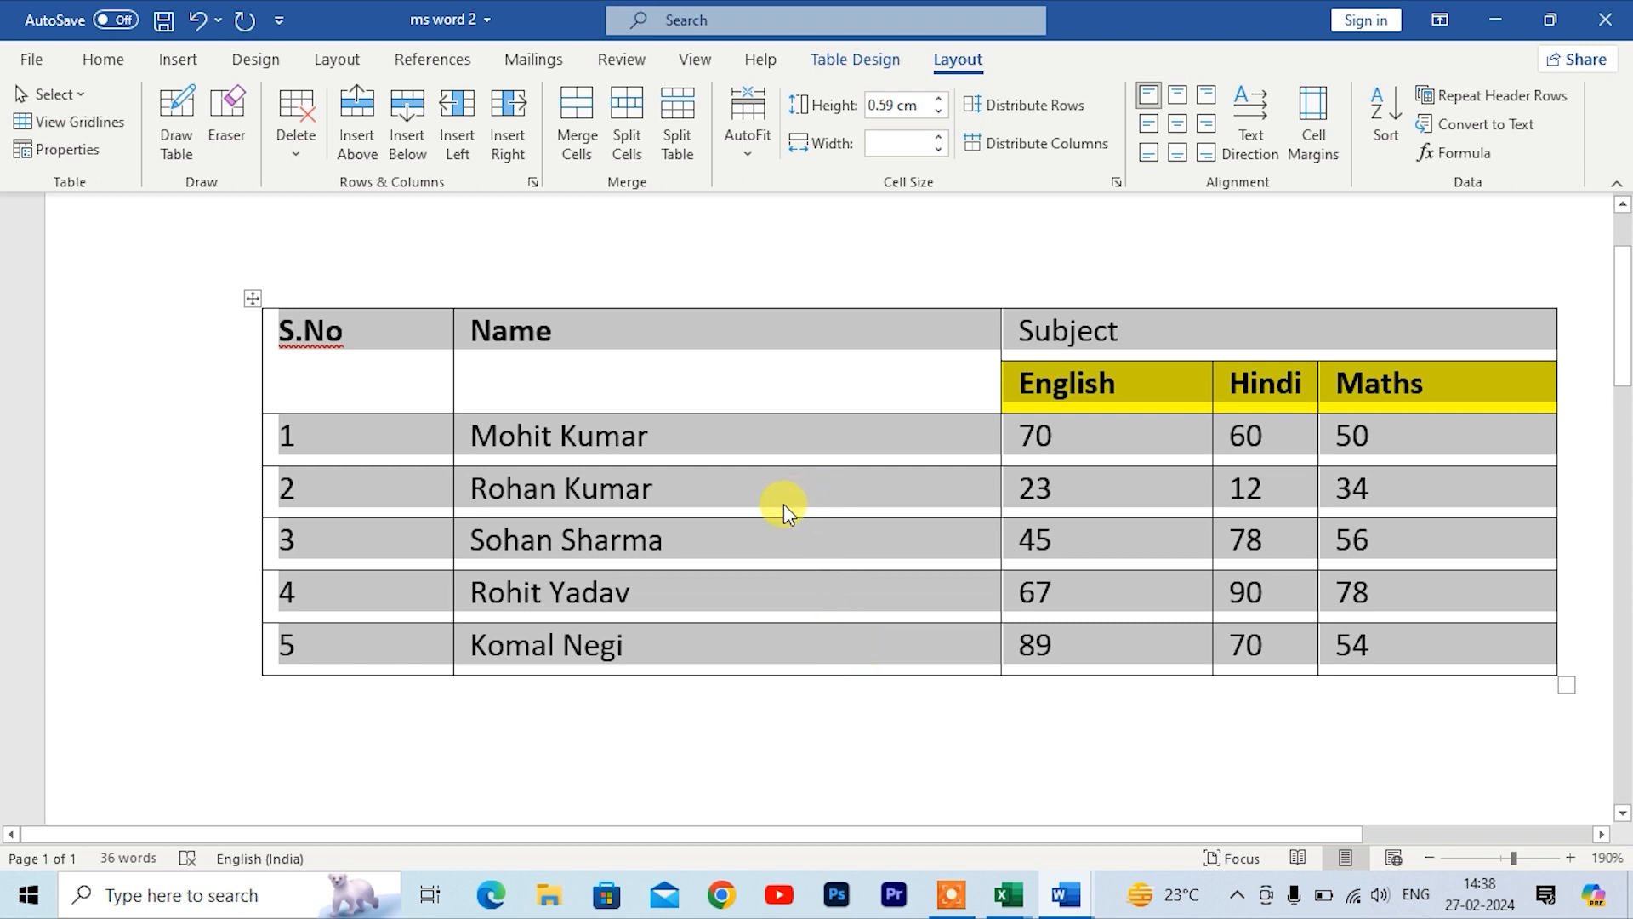
pyautogui.click(1043, 145)
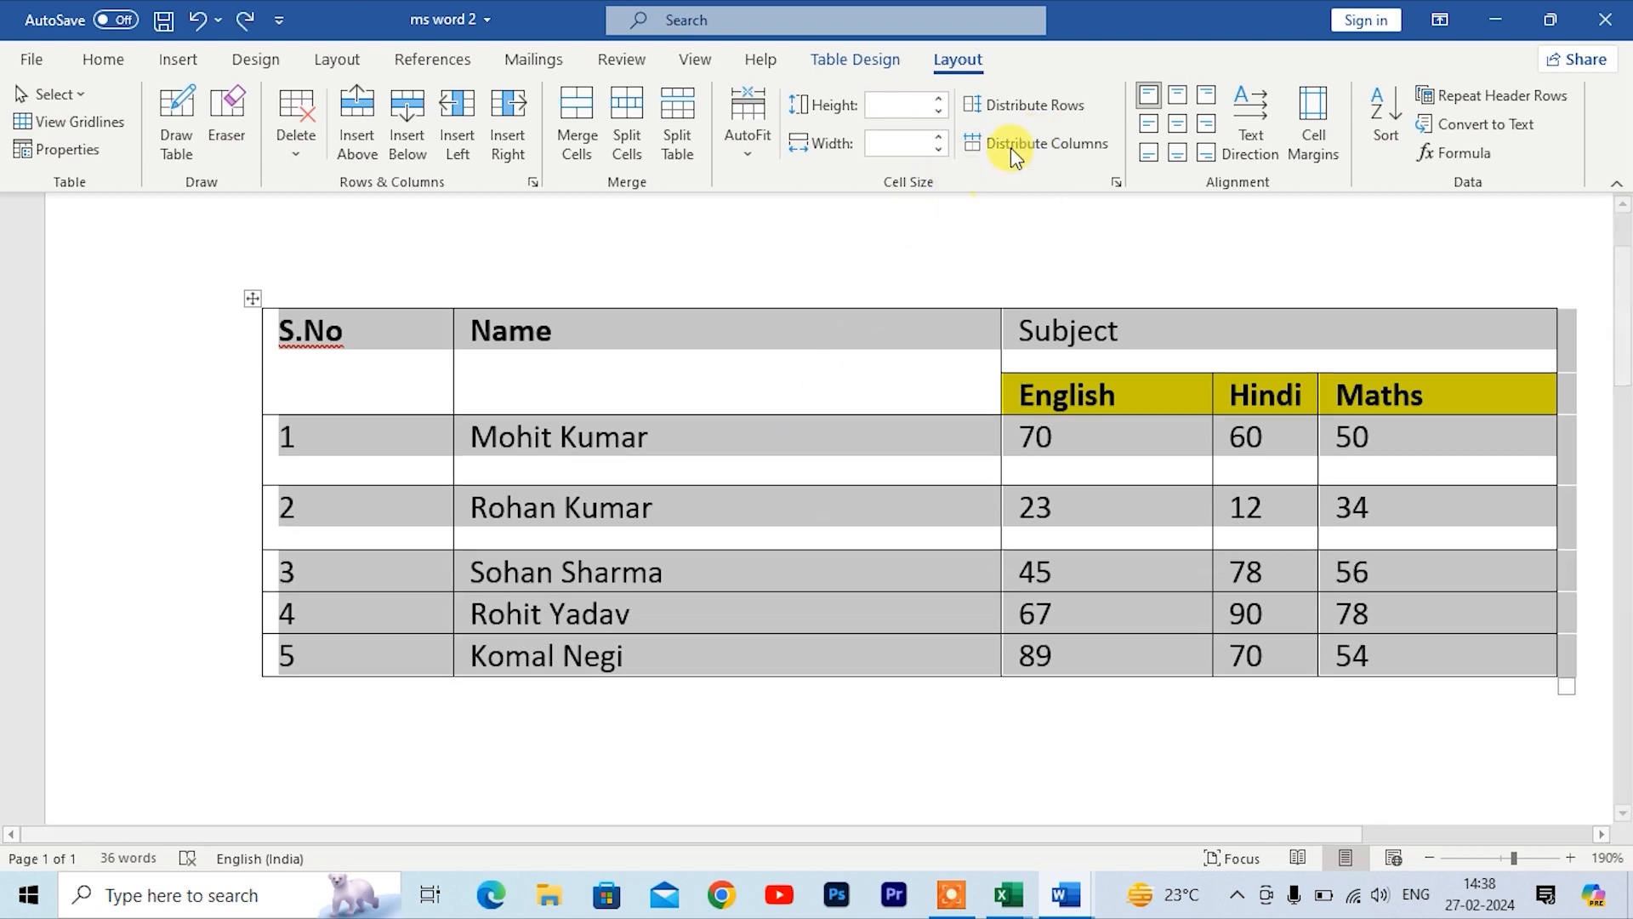
pyautogui.click(1010, 106)
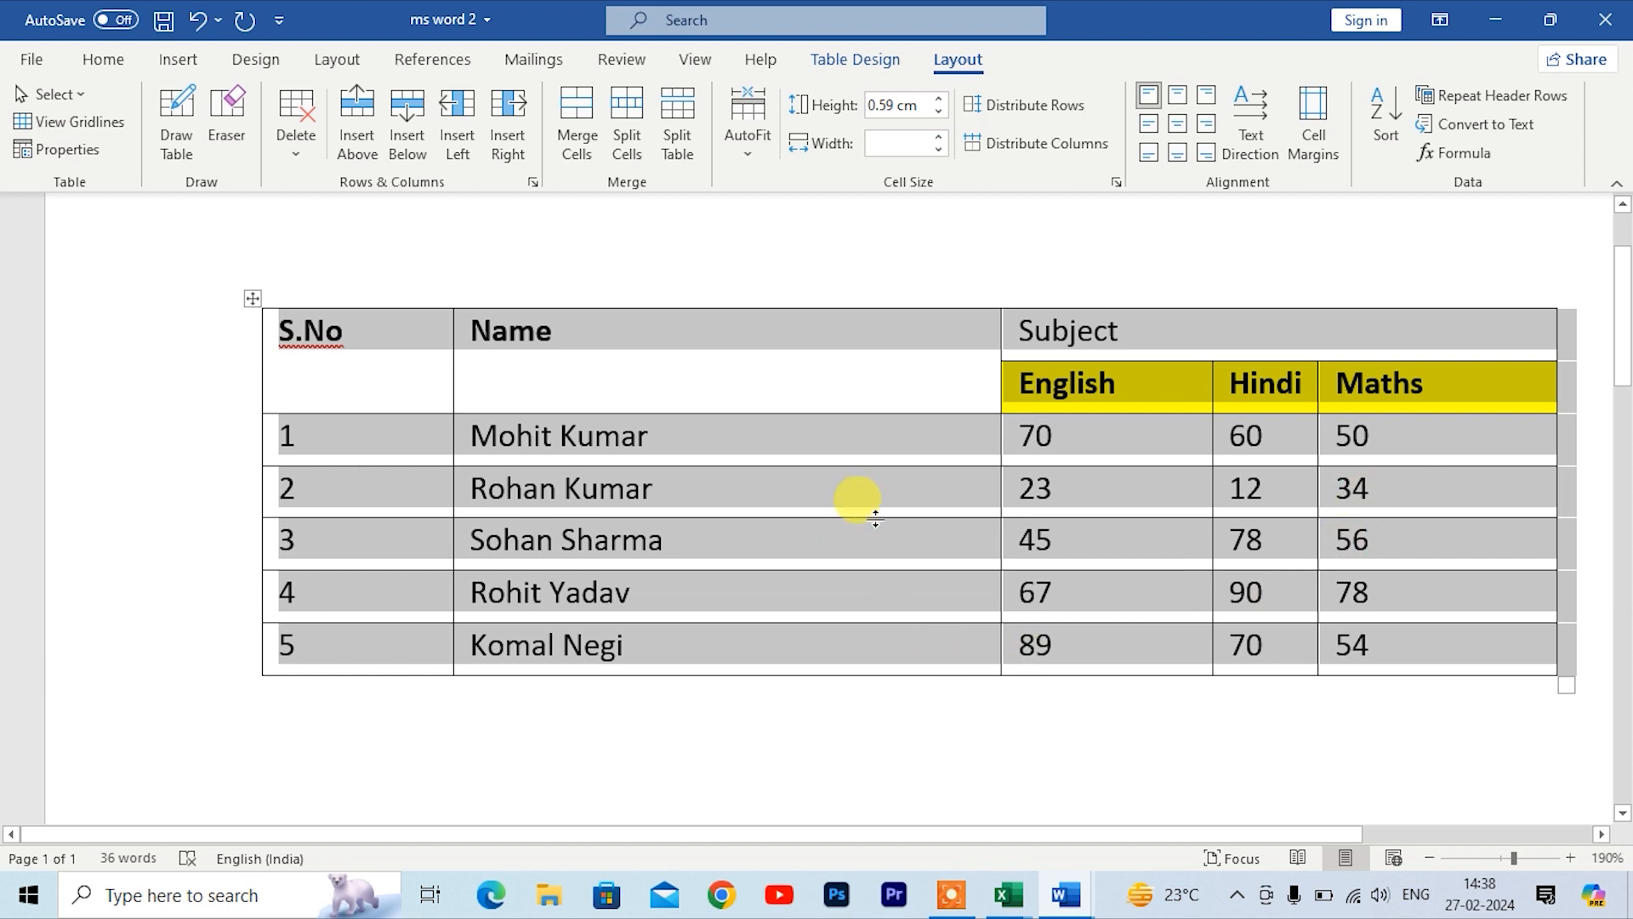
# Step: Try to distribute the whole table's columns evenly
pyautogui.click(1038, 153)
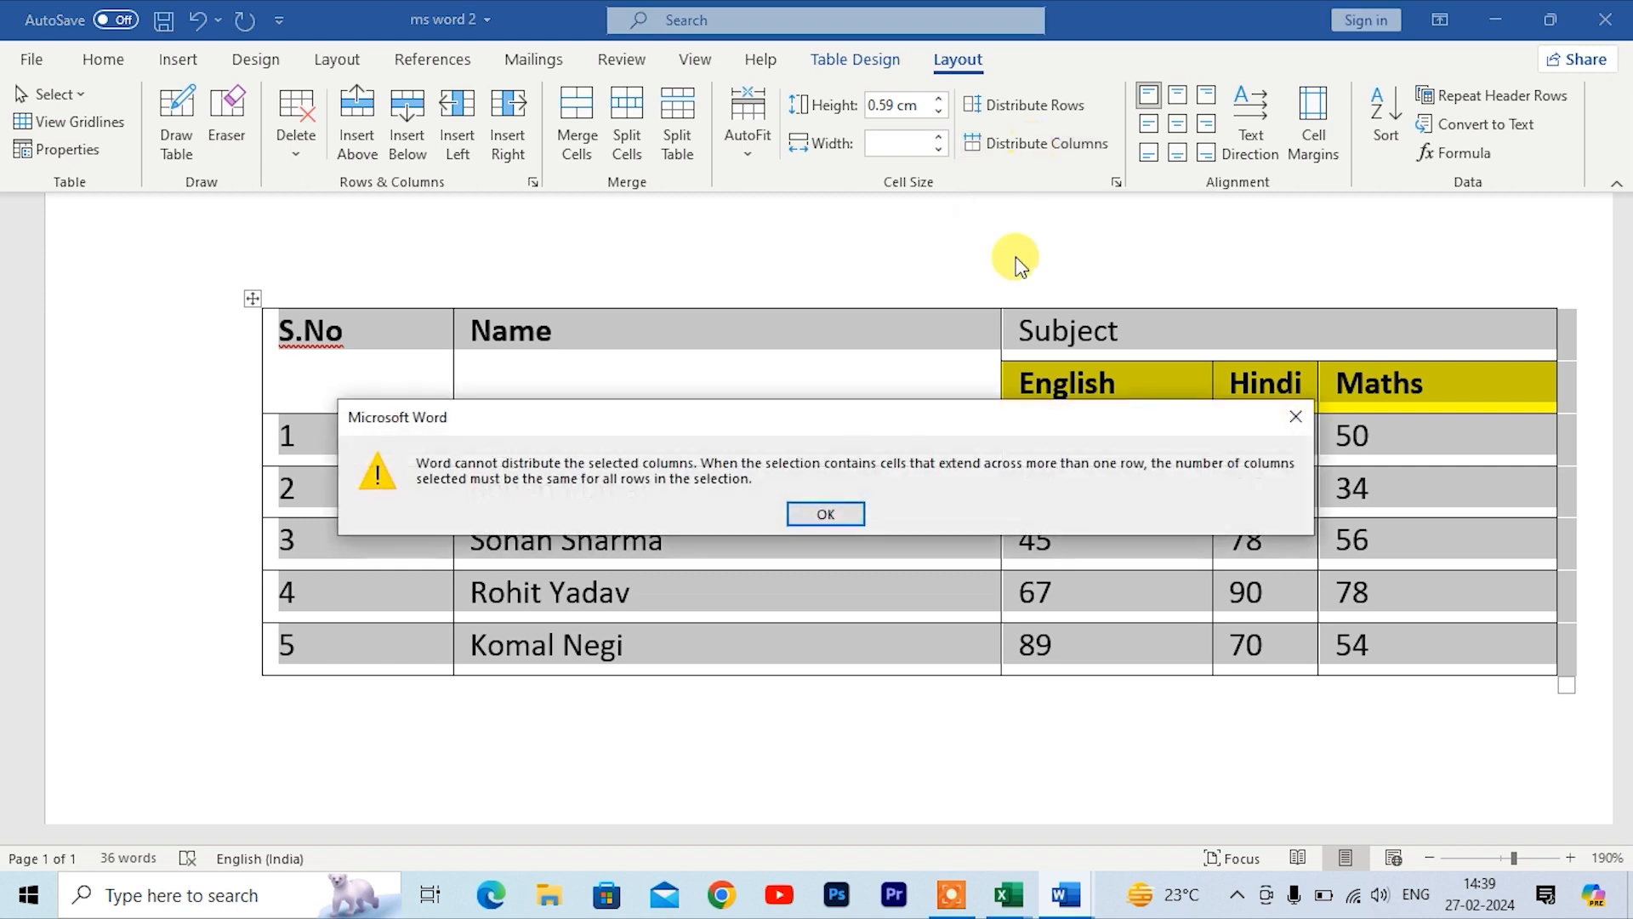
pyautogui.click(837, 510)
pyautogui.click(1093, 518)
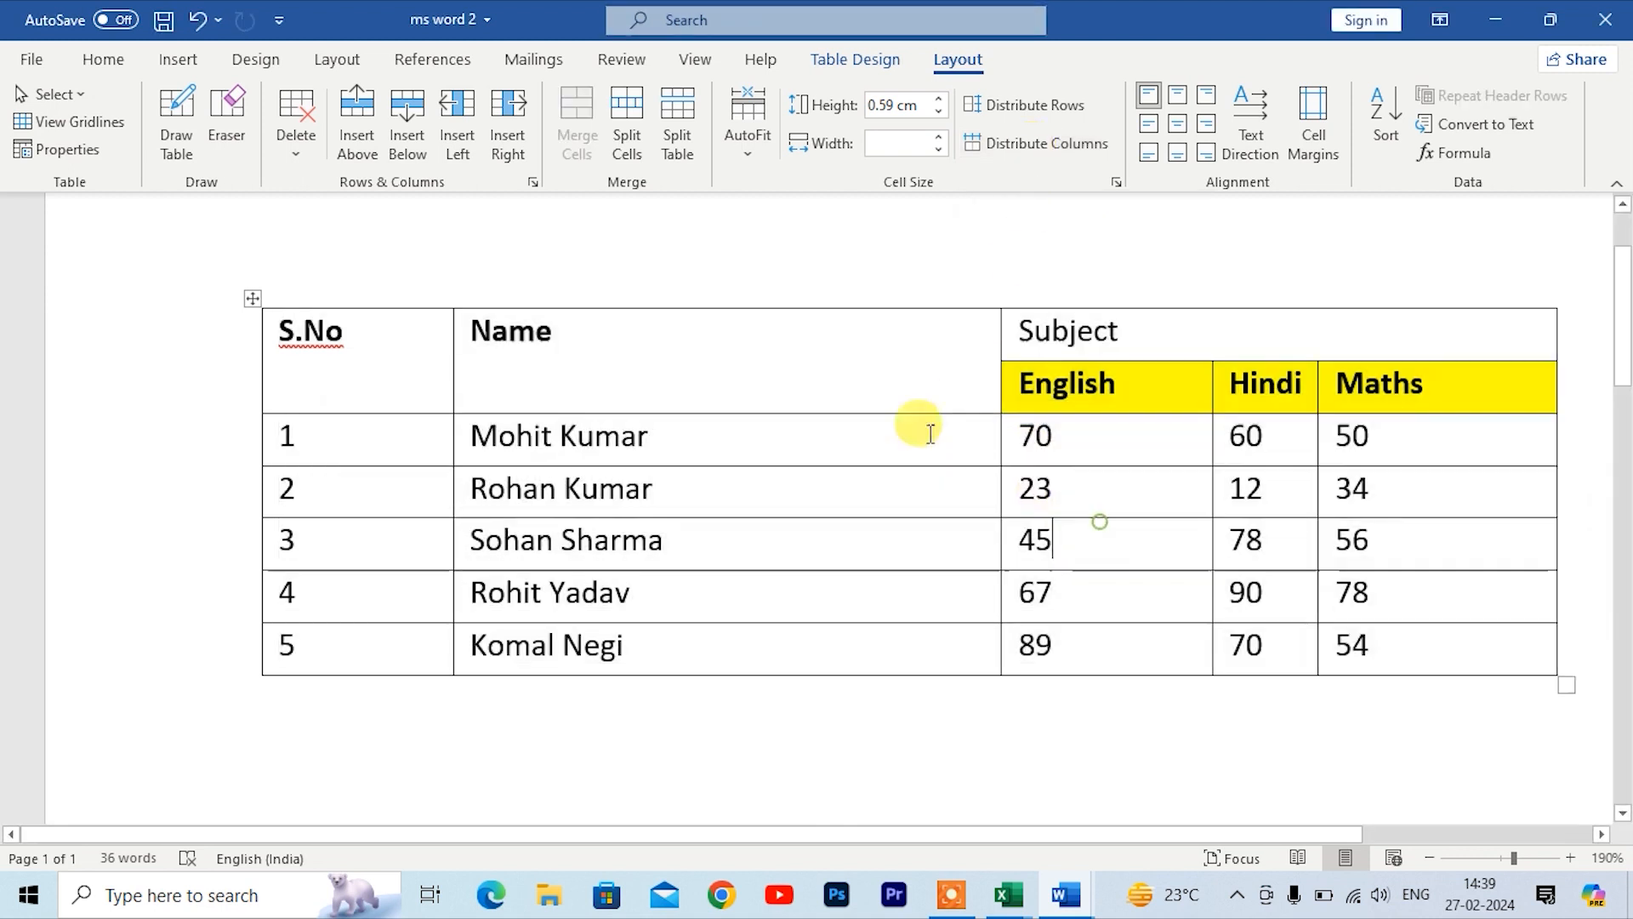
# Step: Select the S.No and Name columns and distribute them to equal widths
pyautogui.click(364, 352)
pyautogui.moveTo(560, 412); pyautogui.dragTo(831, 451)
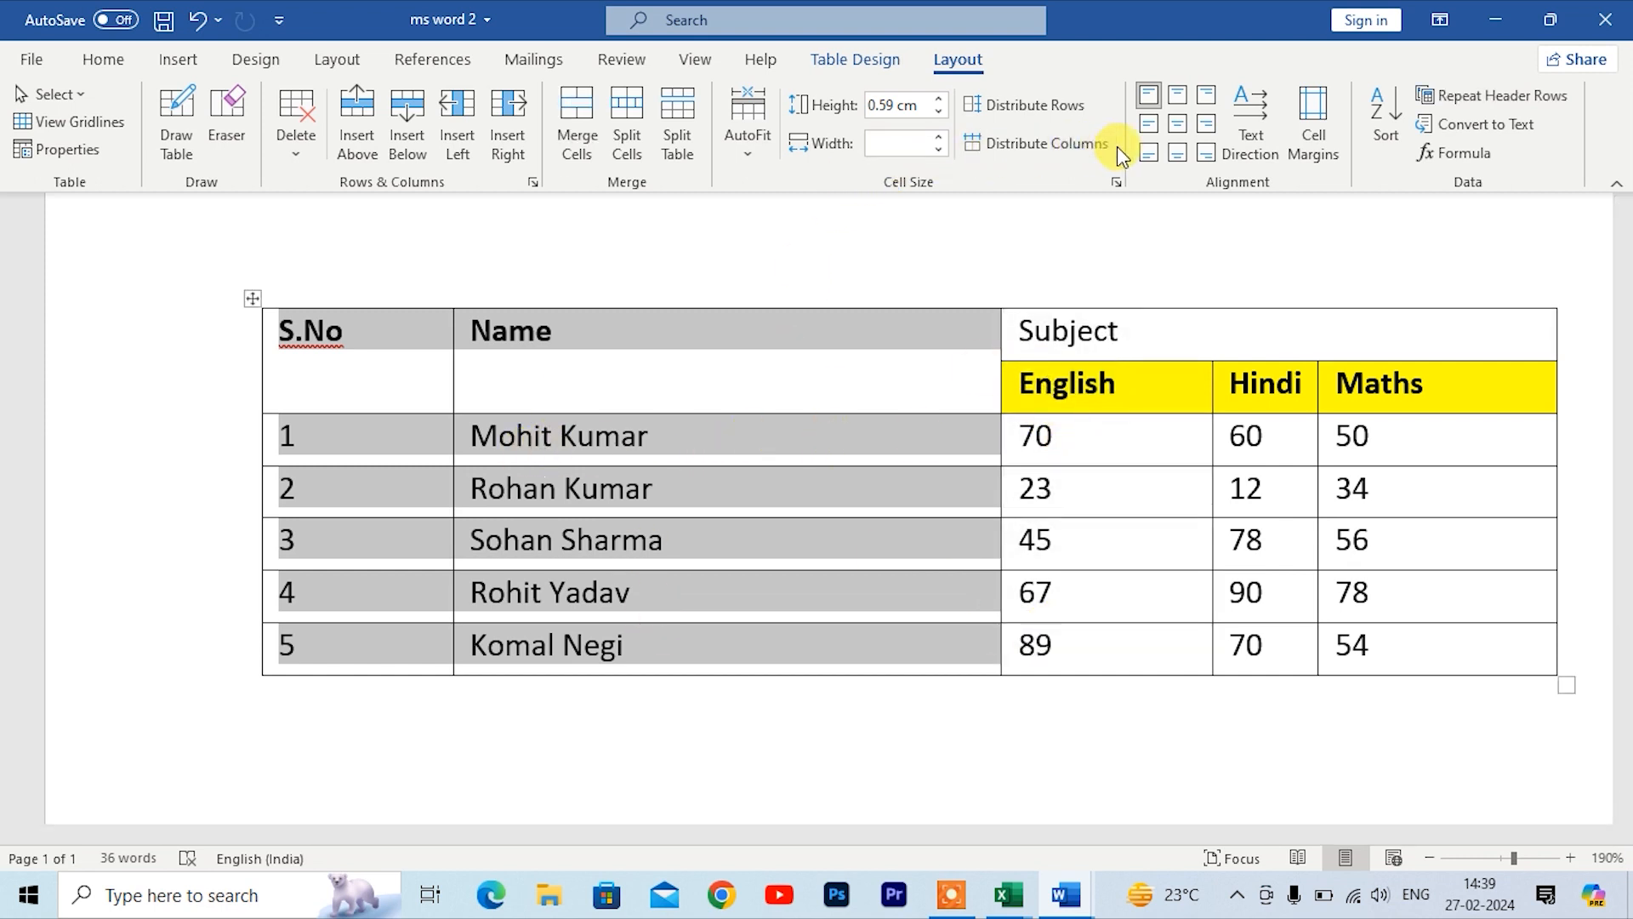
pyautogui.click(1089, 146)
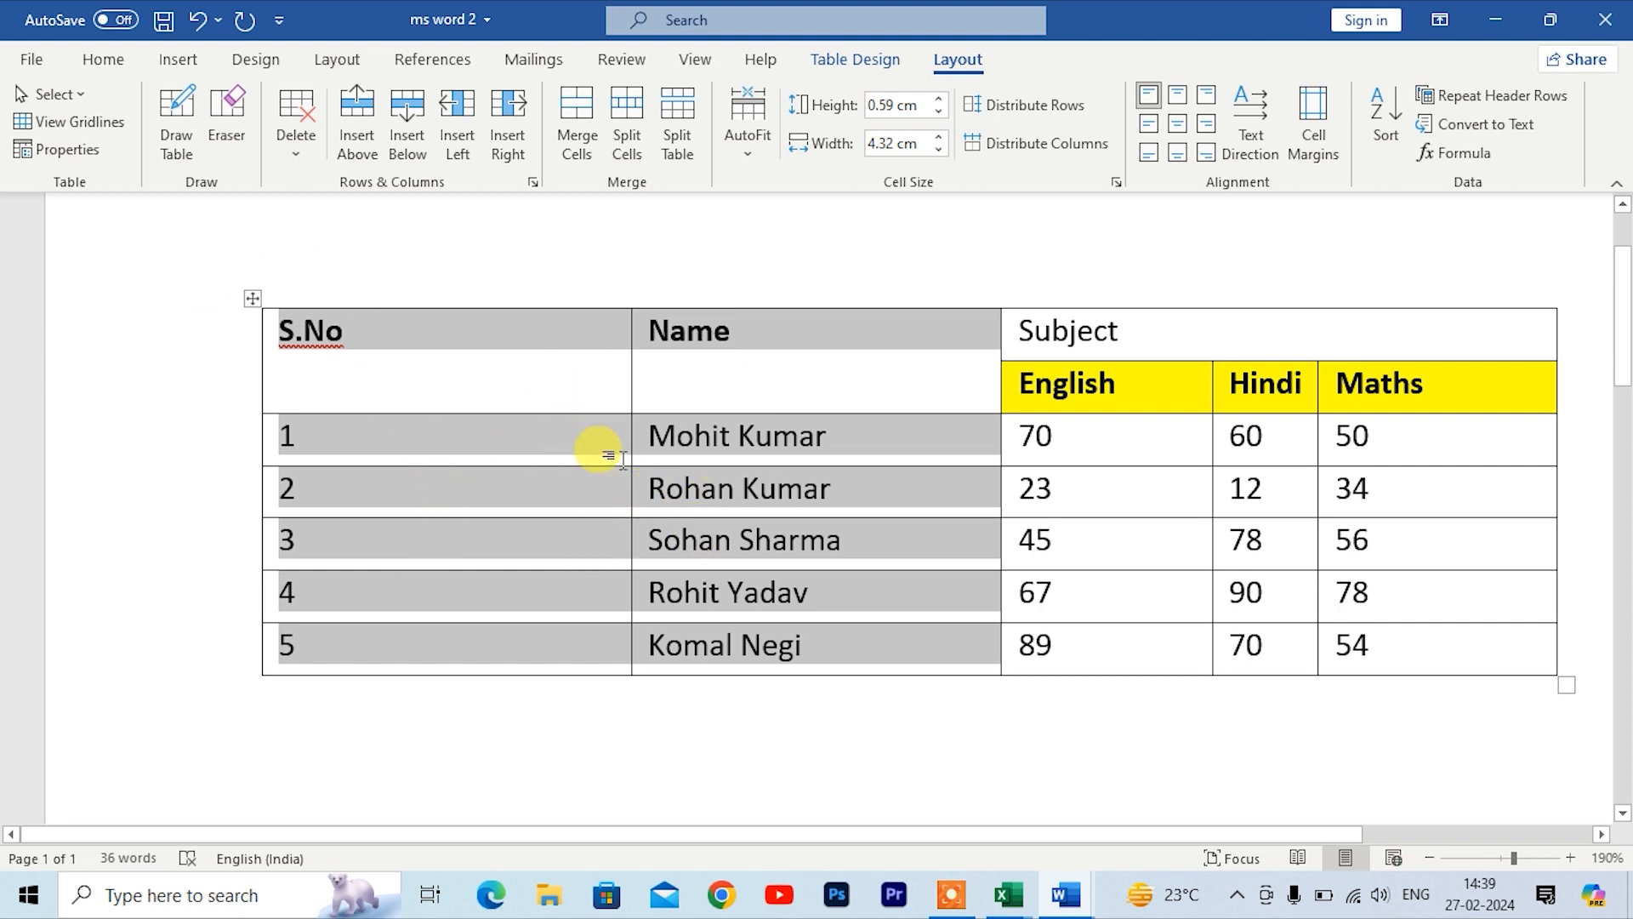
# Step: Try the cell alignment options on the S.No header, ending with the S.No and Name headers centred in their cells
pyautogui.click(808, 438)
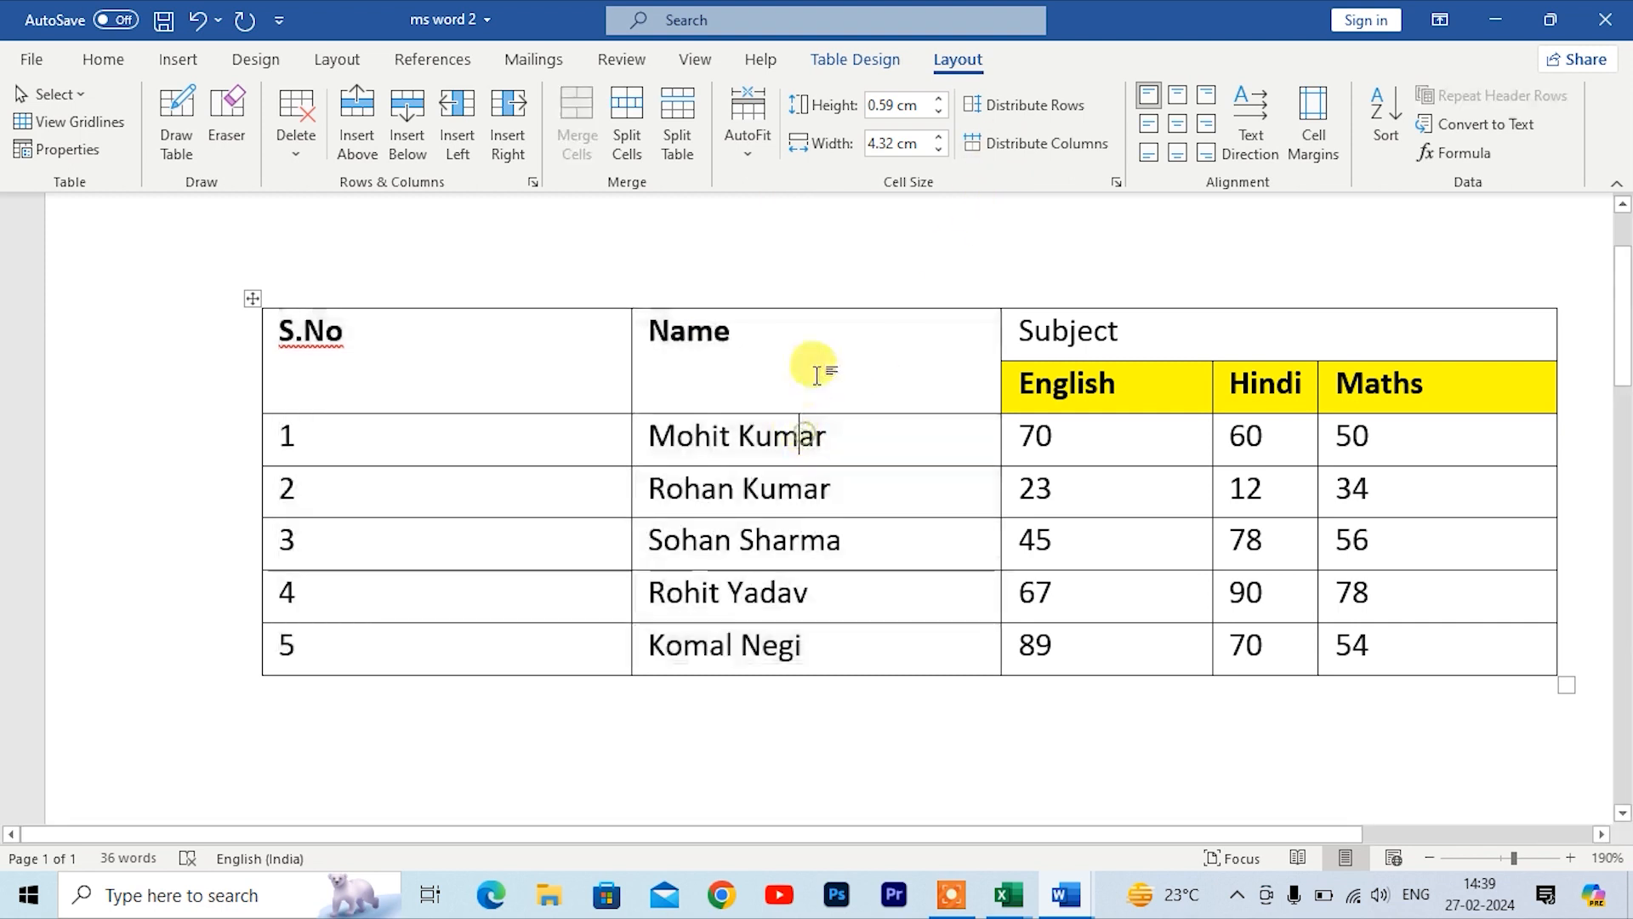
pyautogui.click(259, 306)
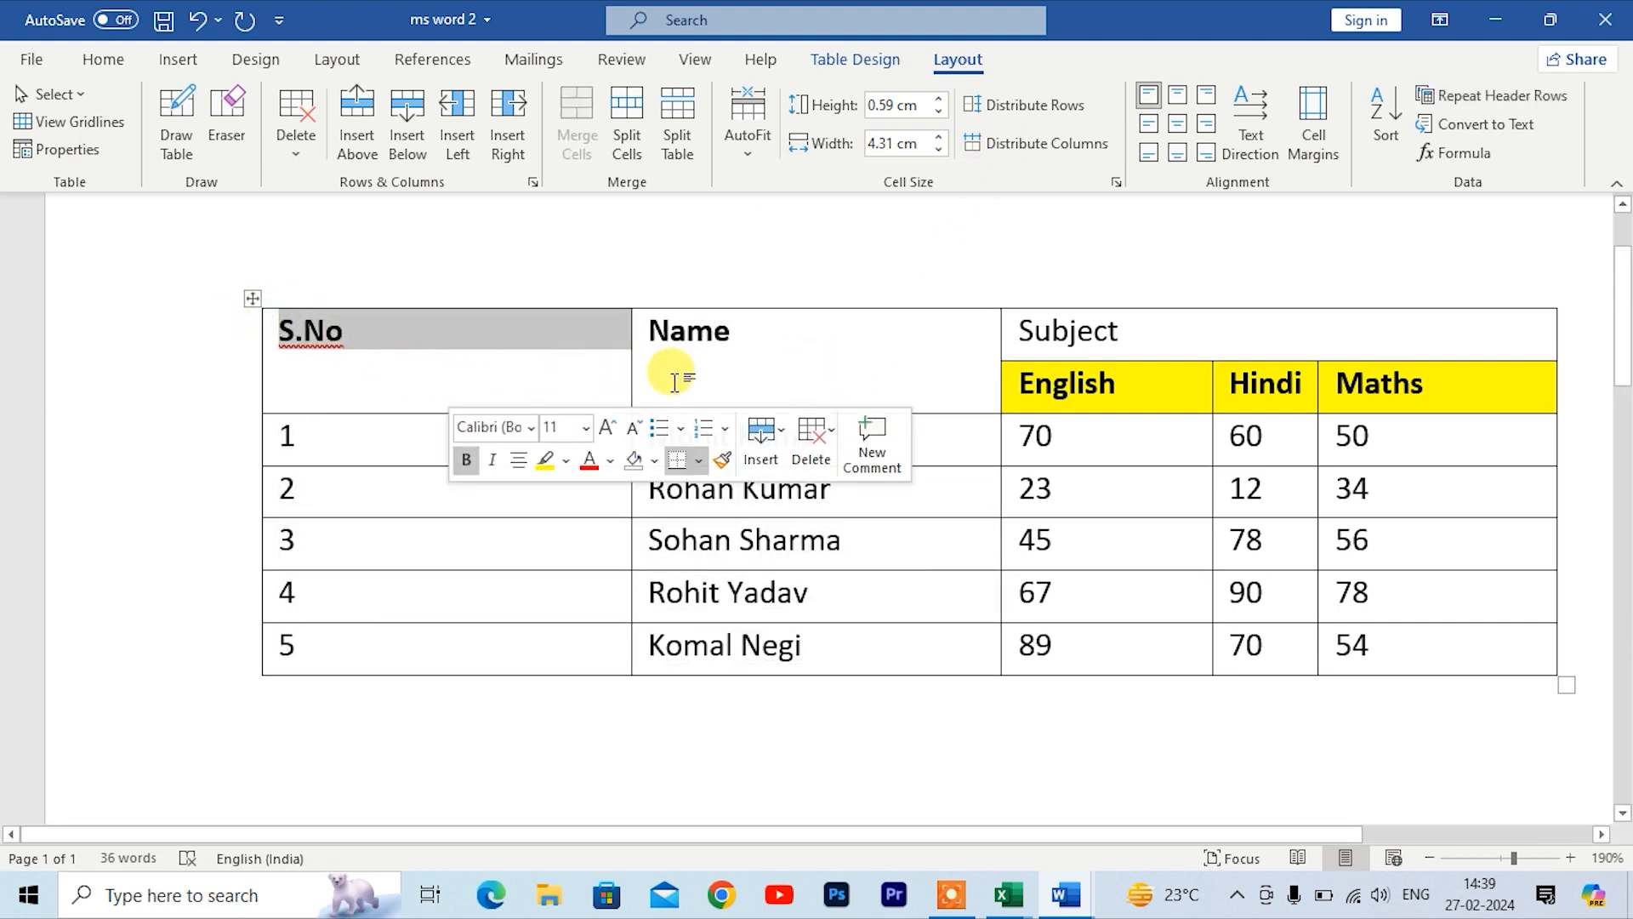
pyautogui.click(1179, 94)
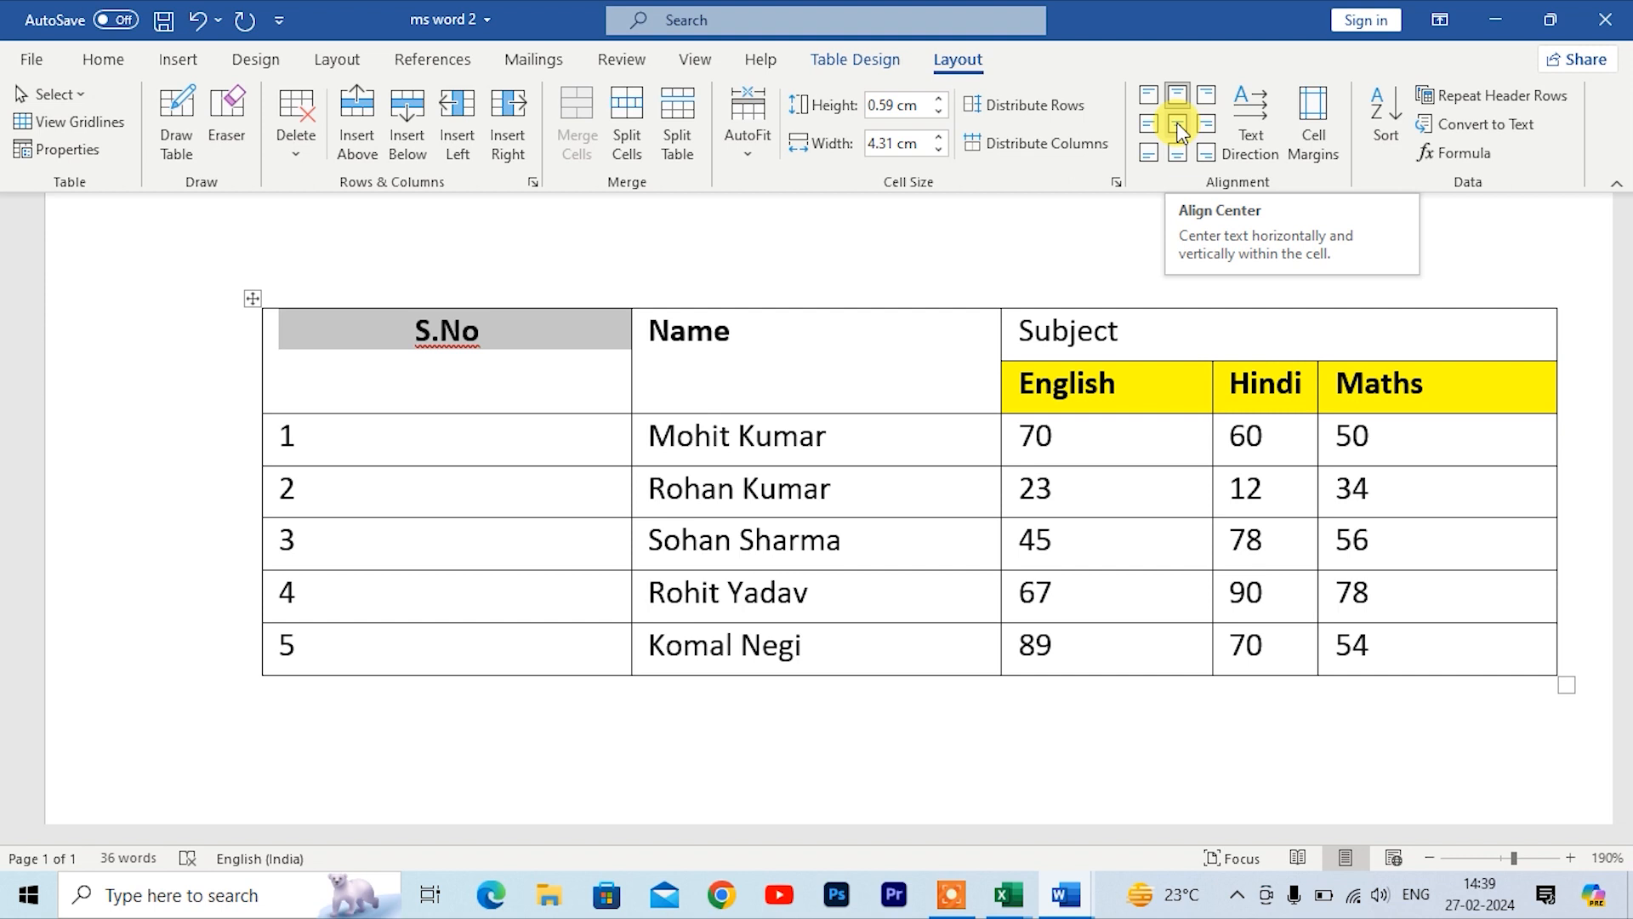
pyautogui.click(1179, 129)
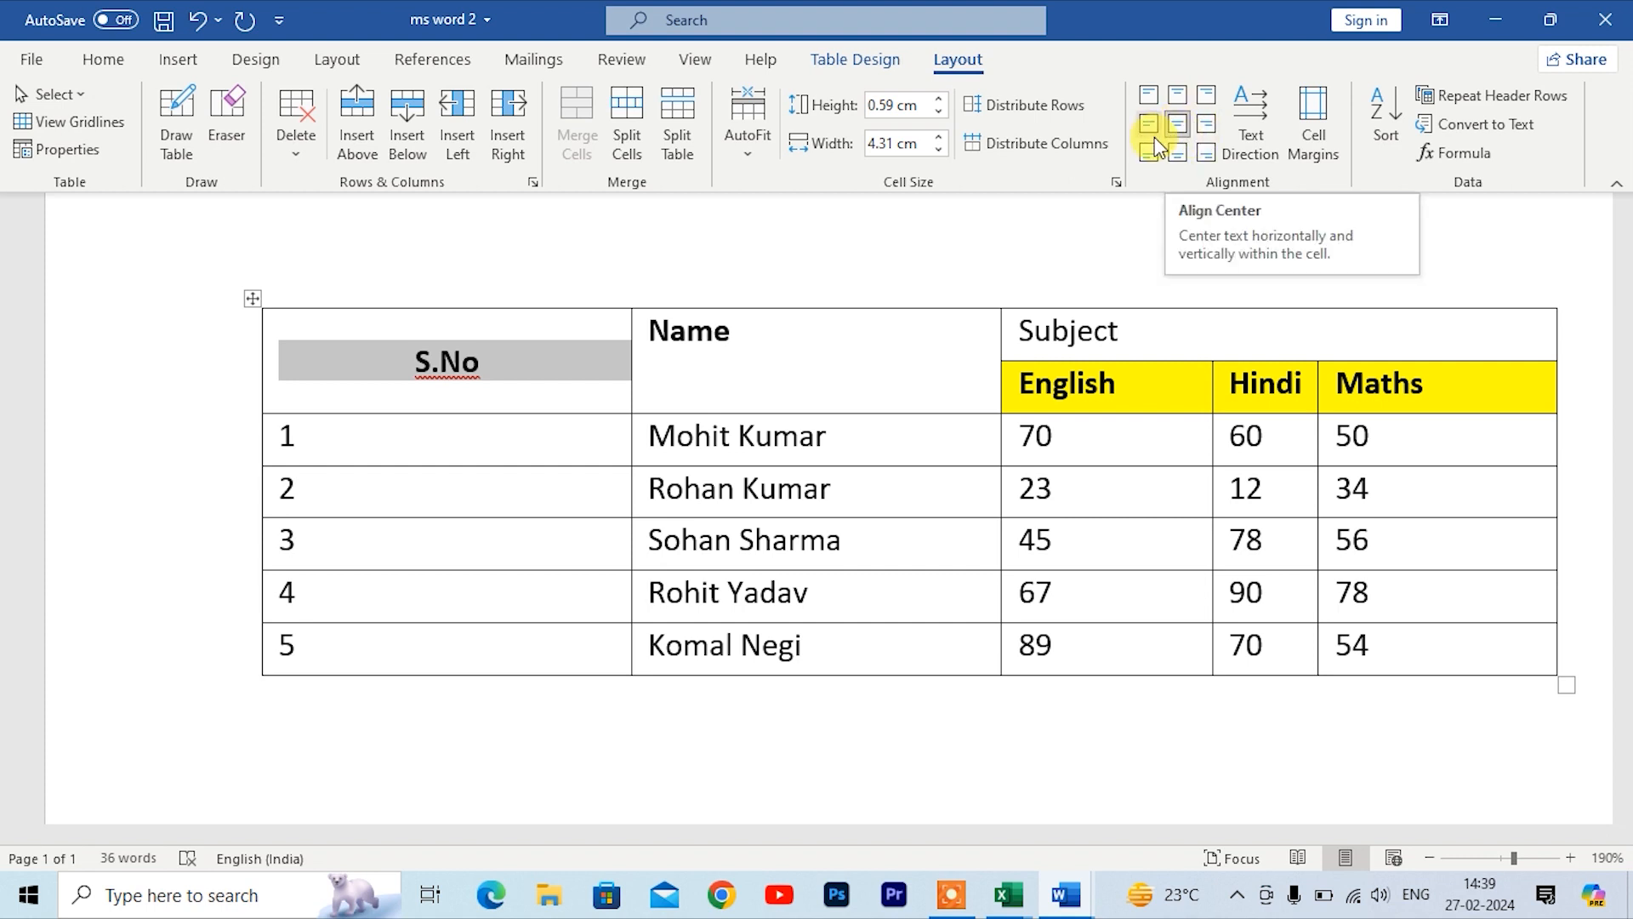
pyautogui.click(1147, 128)
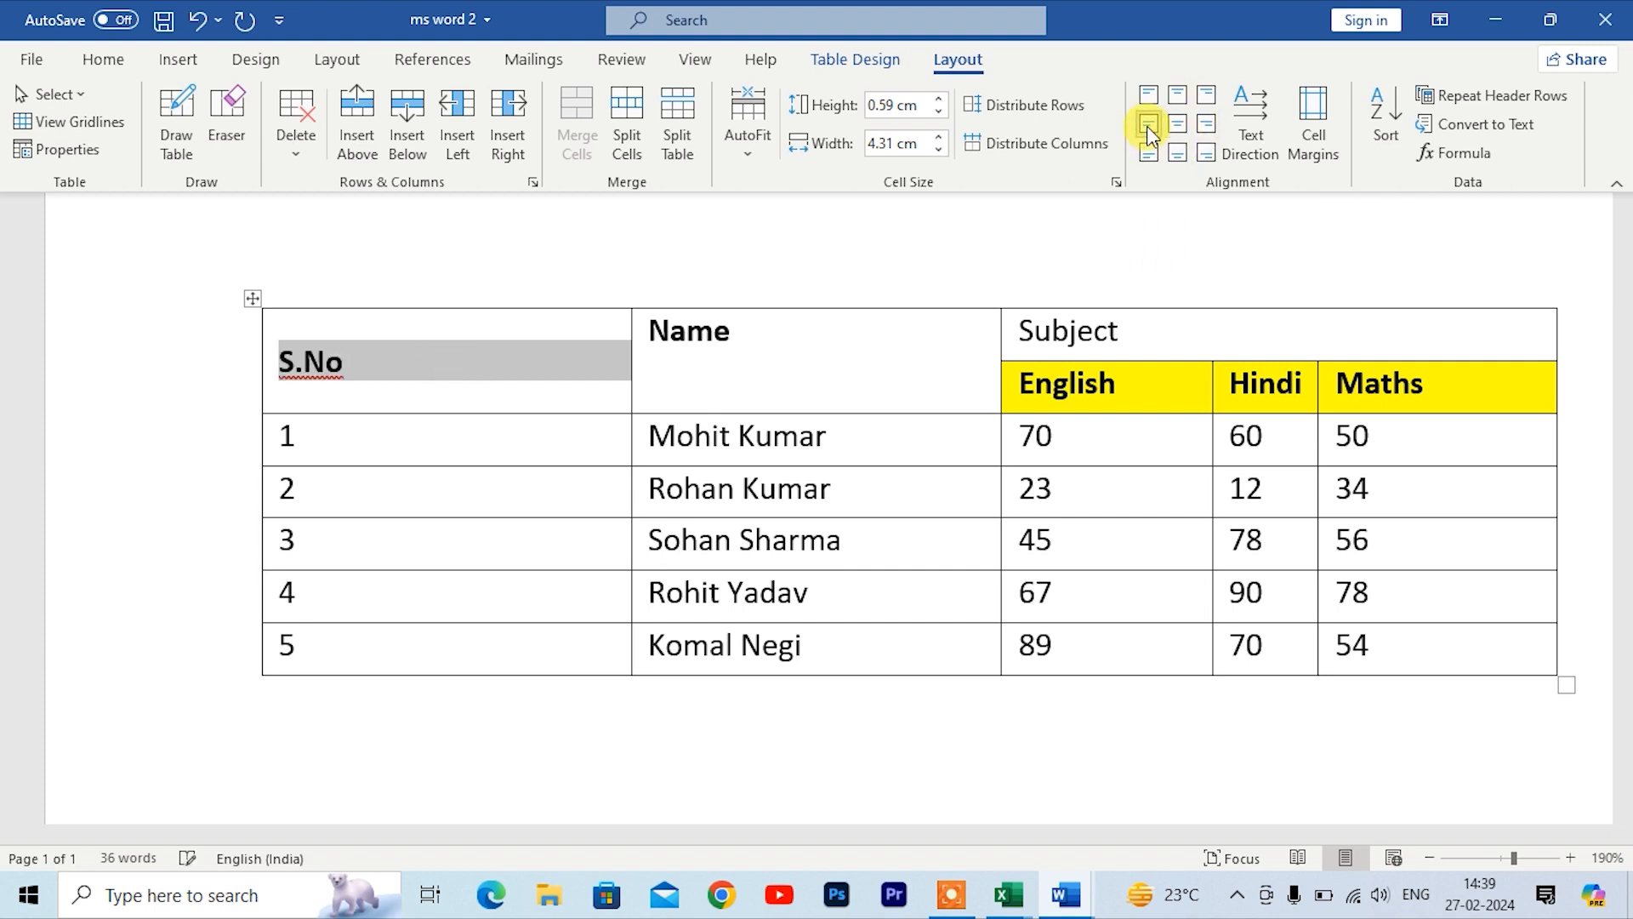
pyautogui.click(1206, 129)
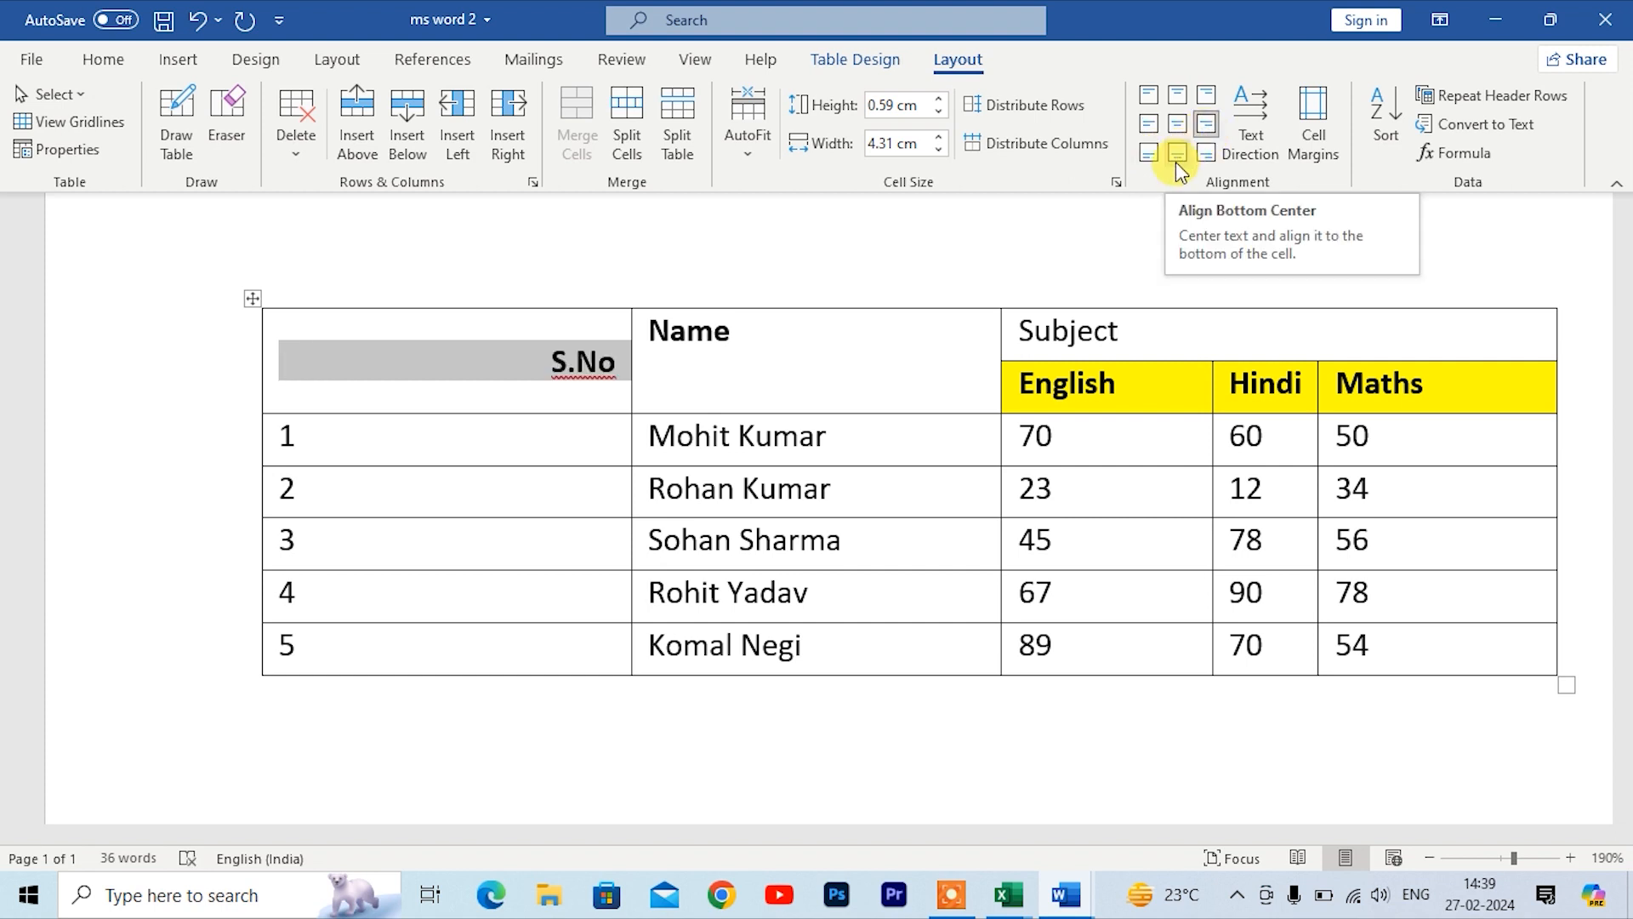
pyautogui.click(1177, 155)
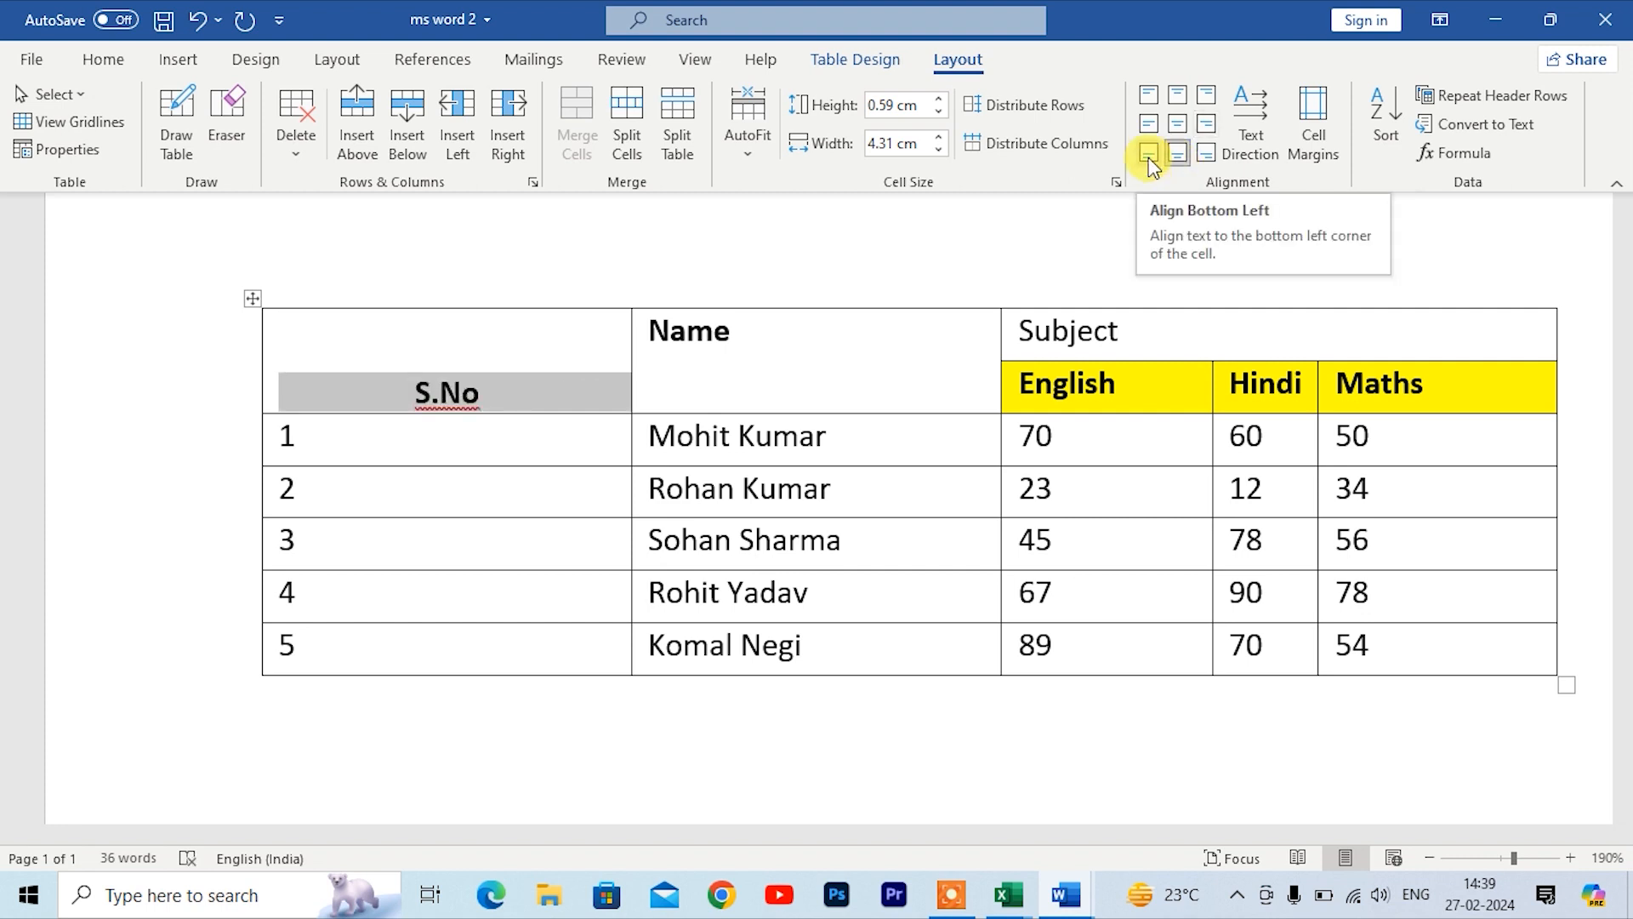
pyautogui.click(1149, 155)
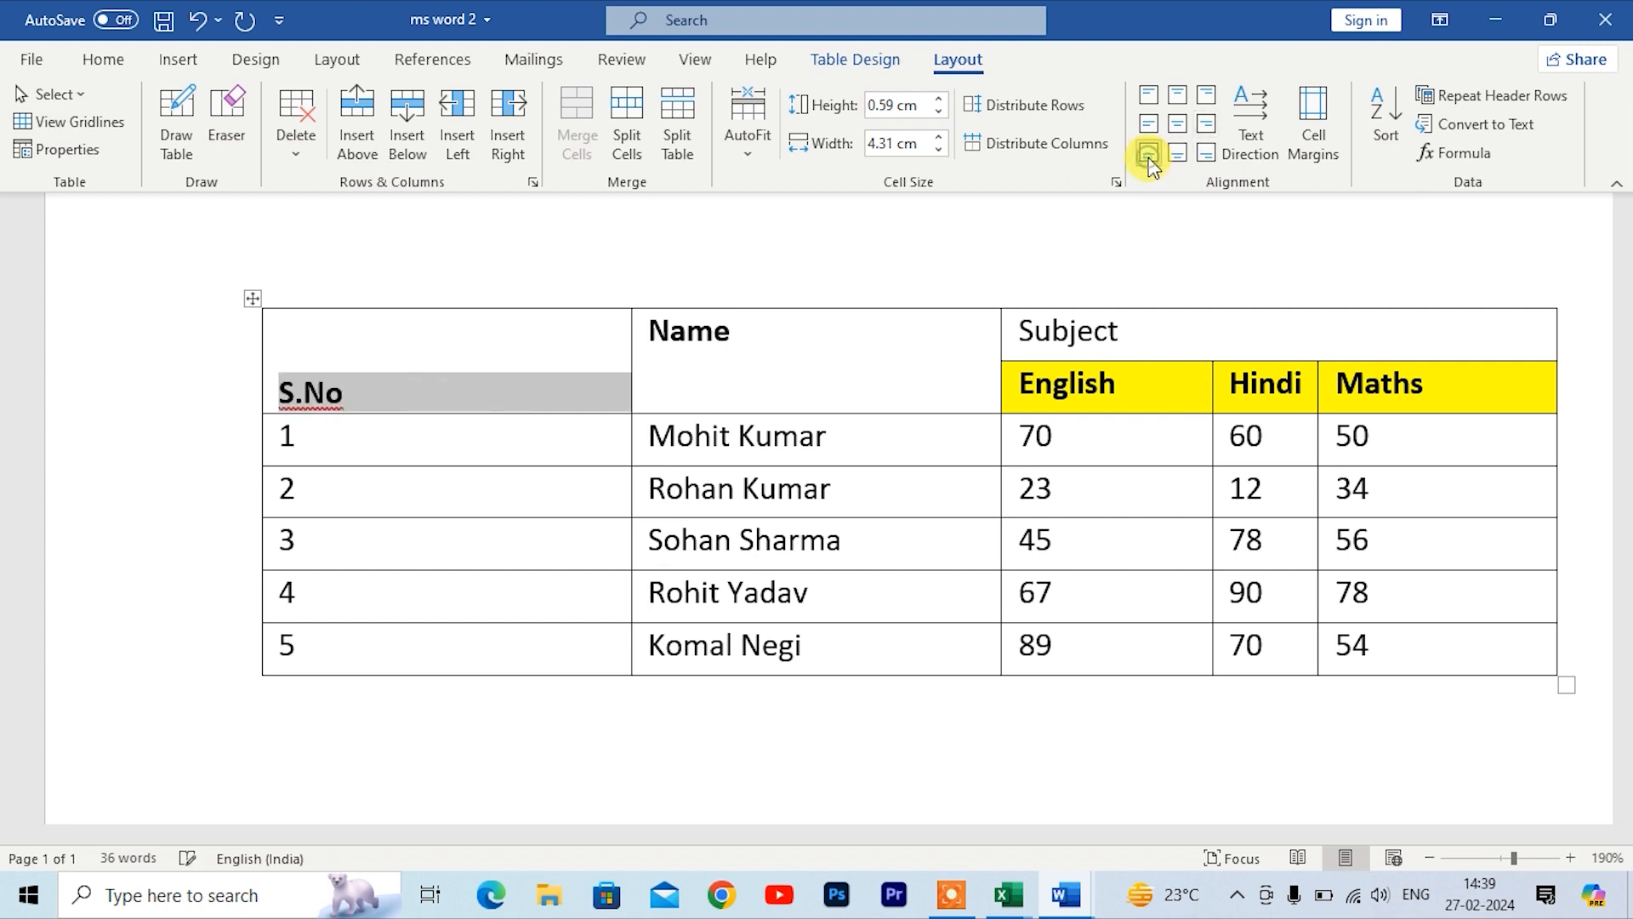
pyautogui.click(1209, 157)
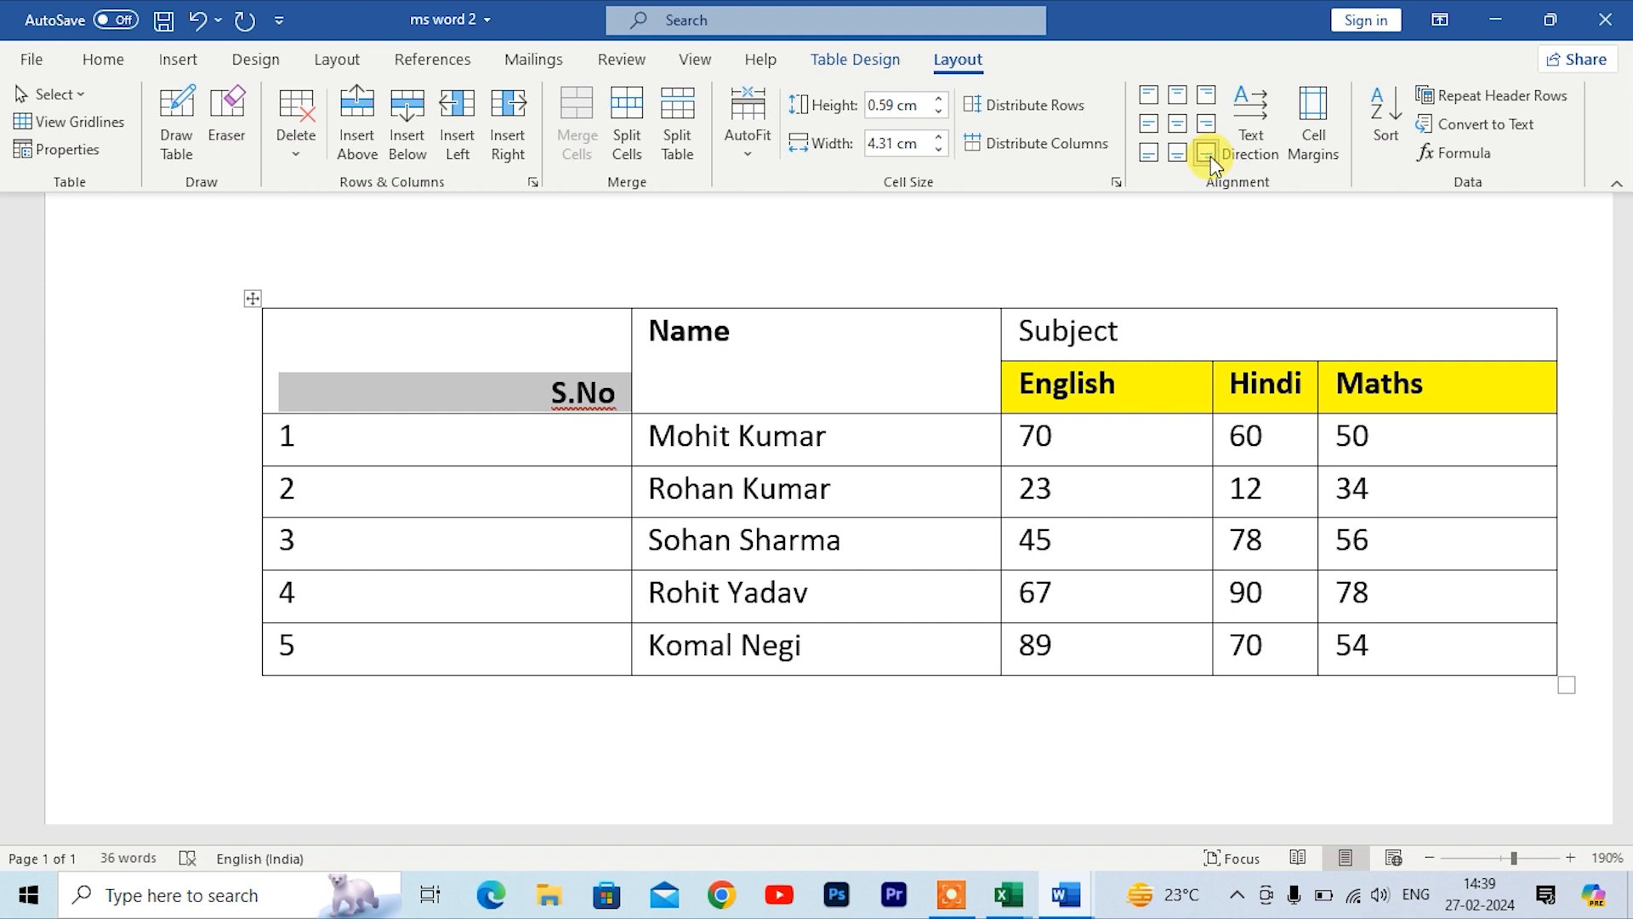
pyautogui.click(1182, 130)
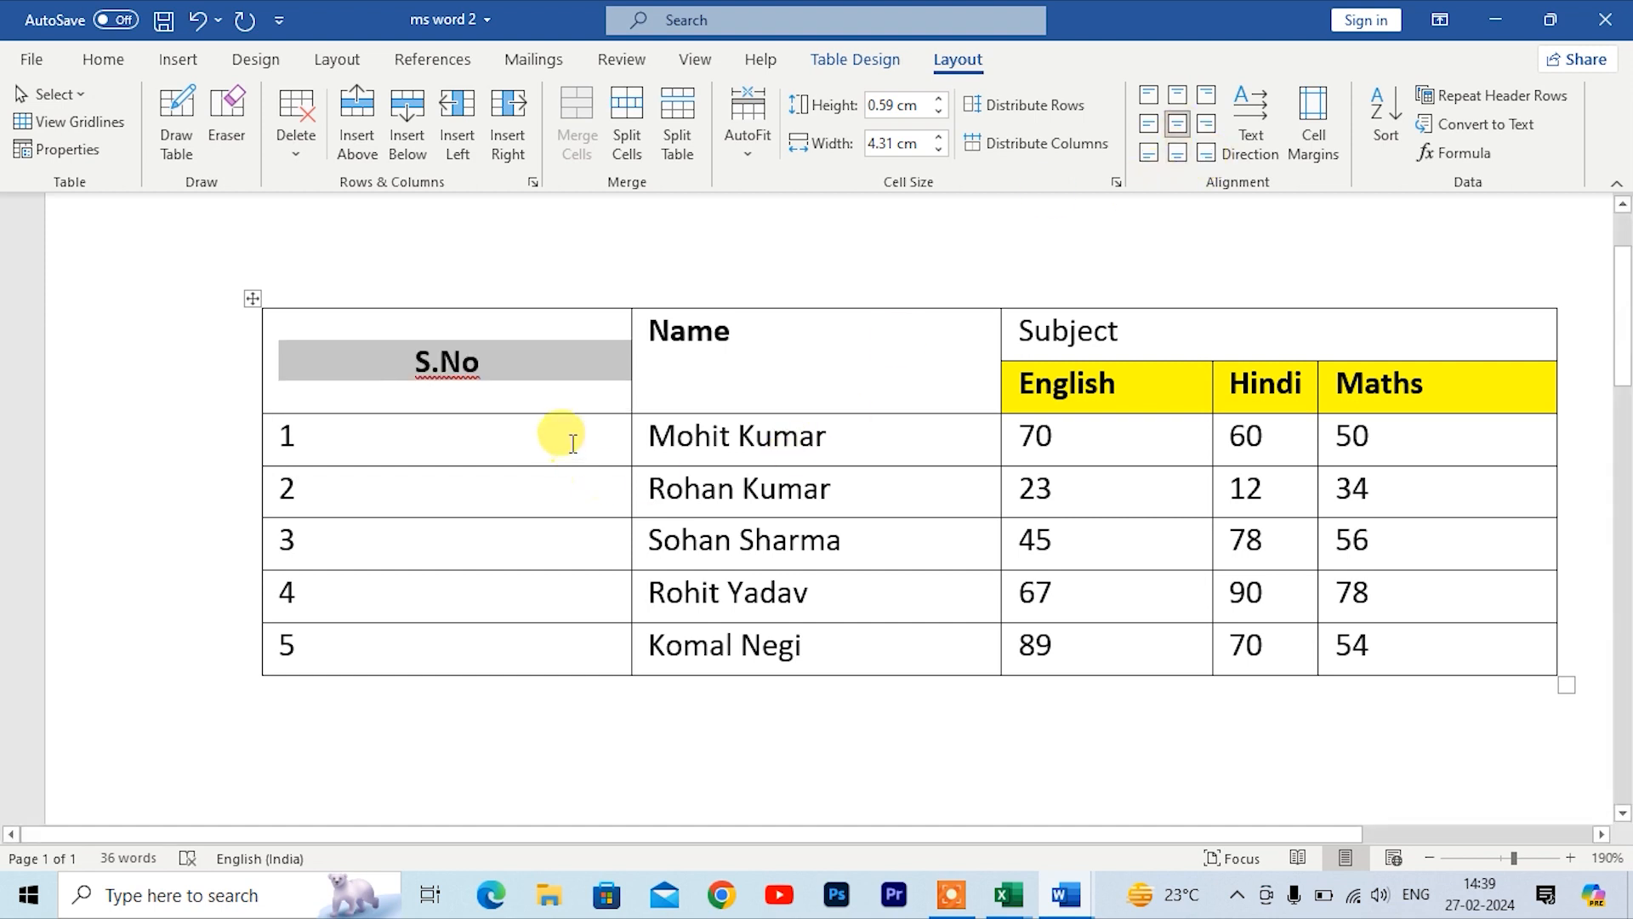
pyautogui.moveTo(773, 364); pyautogui.dragTo(640, 315)
pyautogui.click(1186, 126)
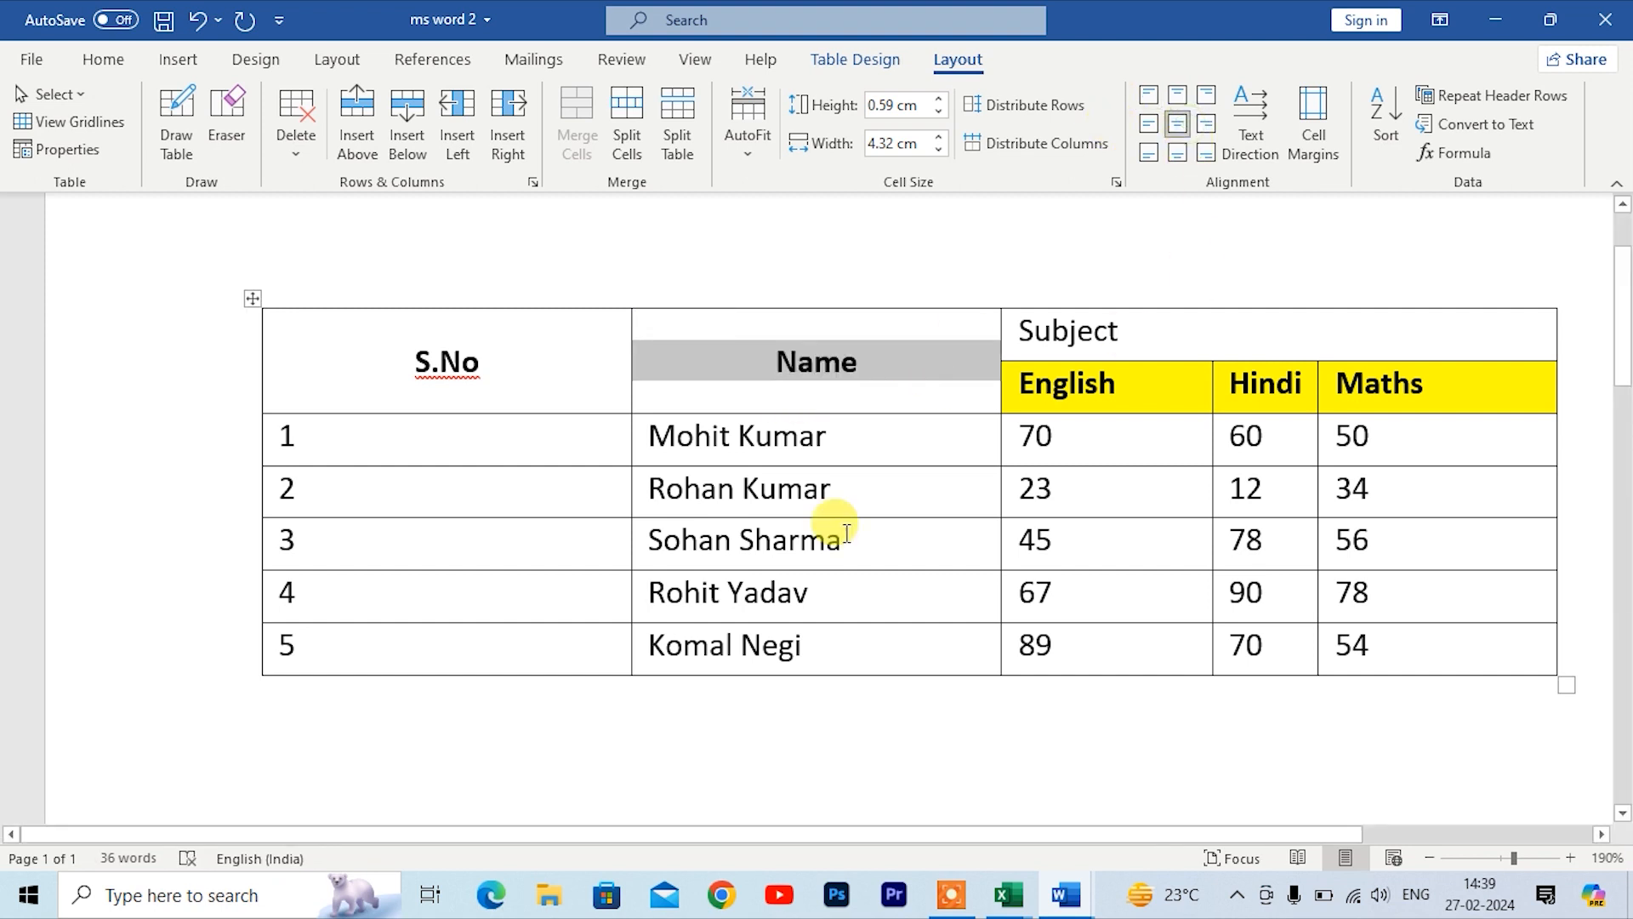
# Step: Cycle the S.No header cell's text direction through each orientation
pyautogui.scroll(-1, 832, 521)
pyautogui.moveTo(346, 354); pyautogui.dragTo(547, 383)
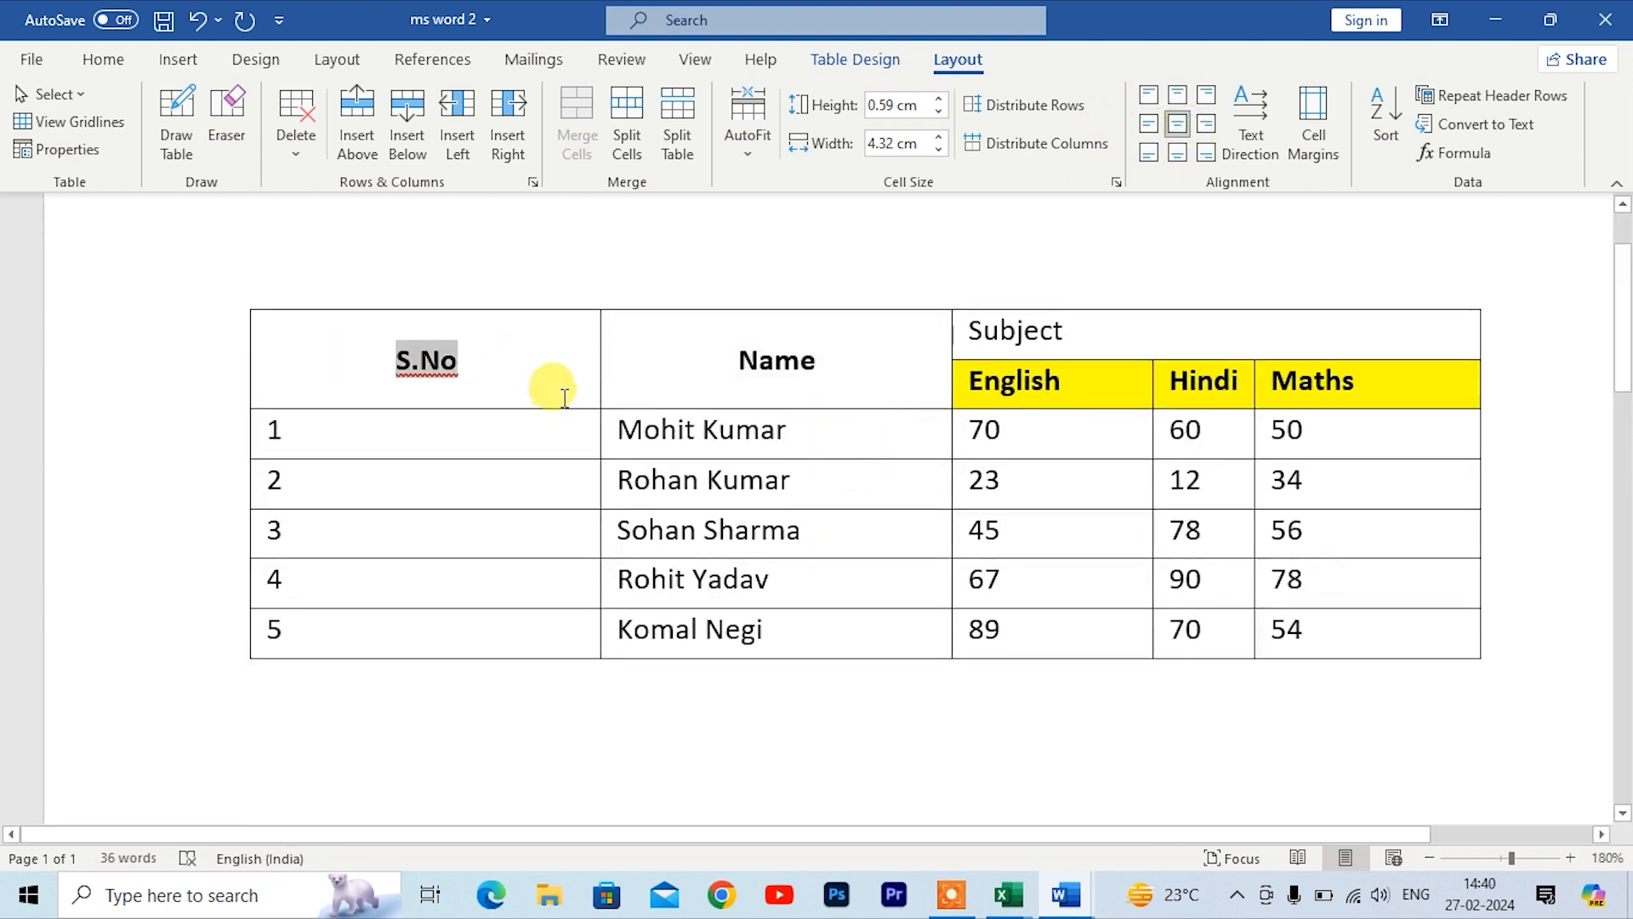
pyautogui.click(1246, 138)
pyautogui.click(1247, 140)
pyautogui.click(1246, 139)
pyautogui.click(1246, 140)
pyautogui.click(1247, 140)
pyautogui.click(1247, 139)
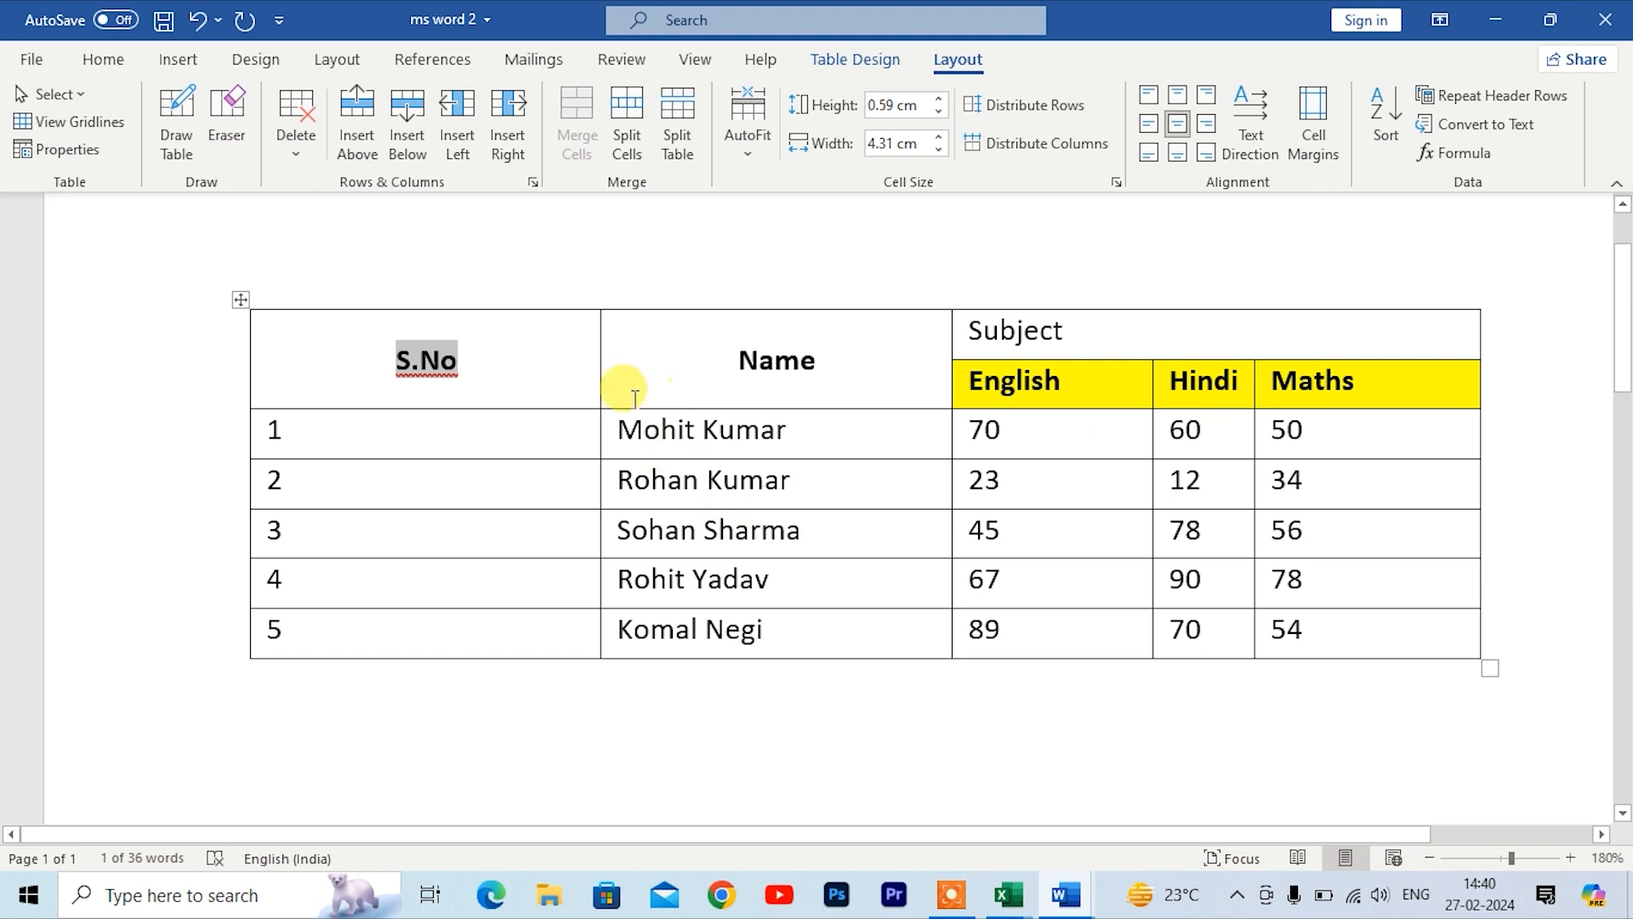
# Step: Set the table's default cell margins to 2 cm top and bottom, 0.45 cm left and 0.3 cm right
pyautogui.click(538, 363)
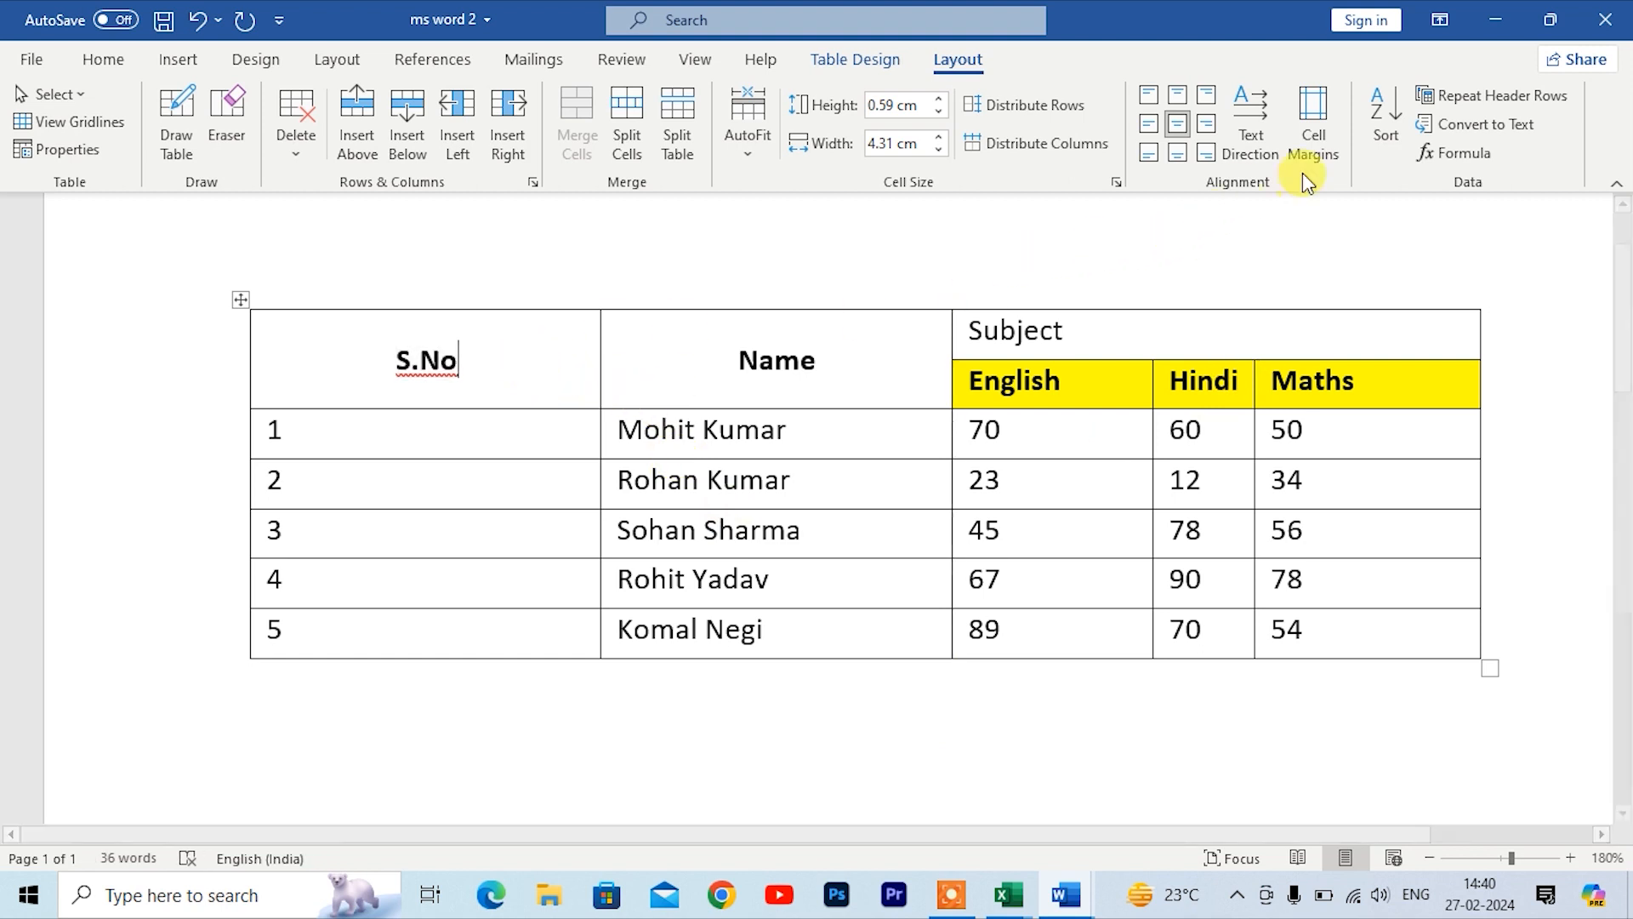
pyautogui.click(1312, 141)
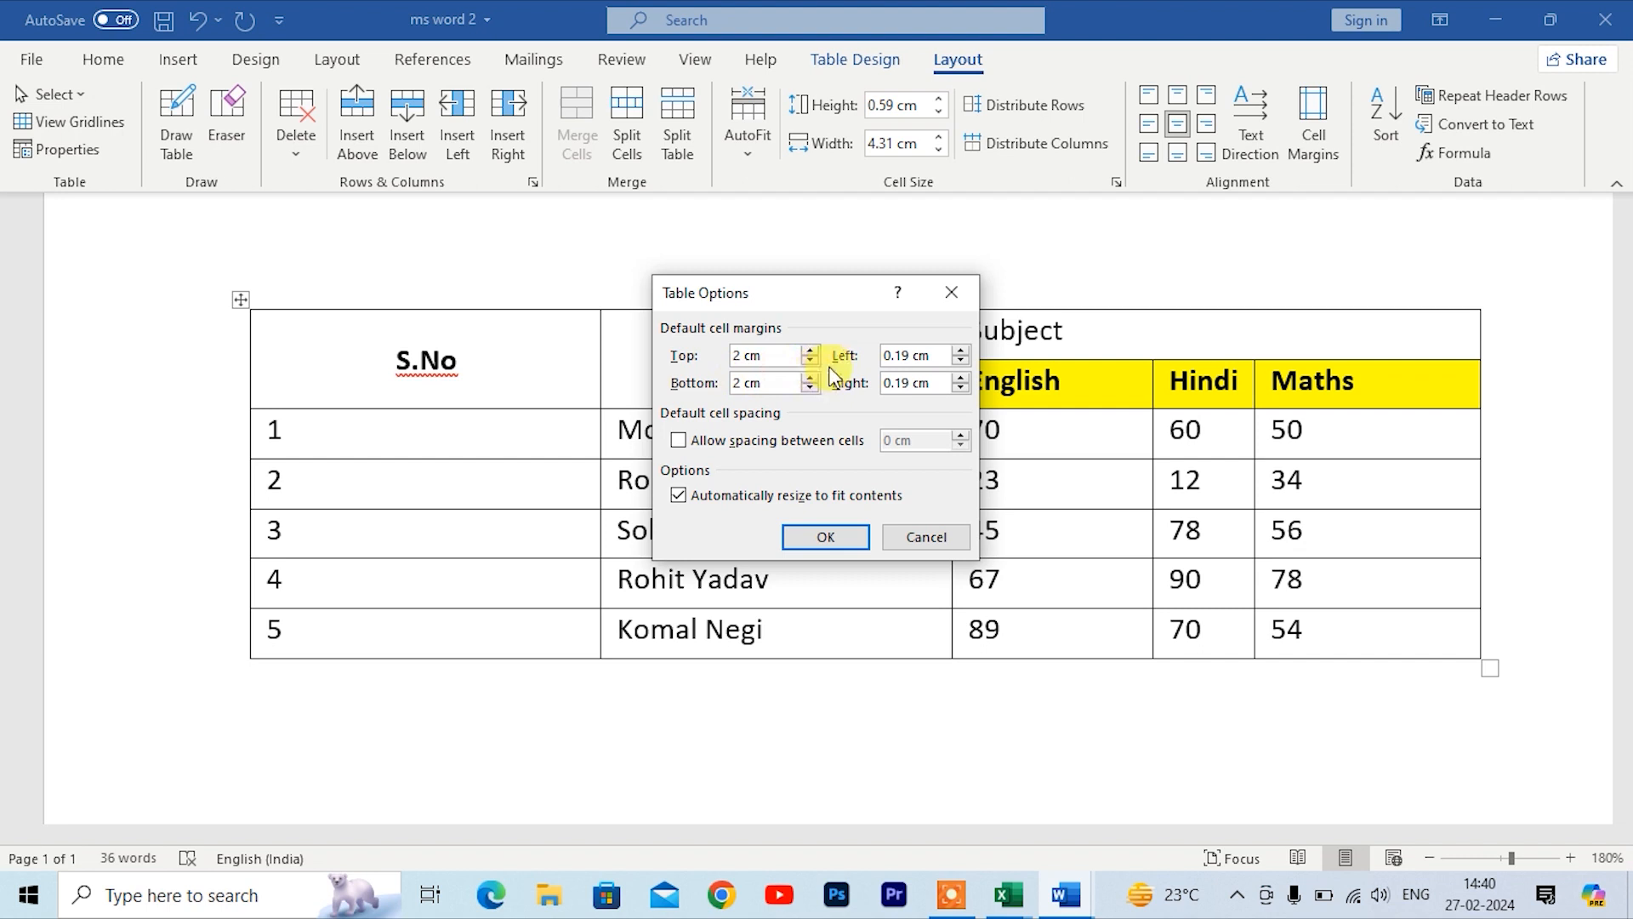
pyautogui.click(963, 351)
pyautogui.click(963, 350)
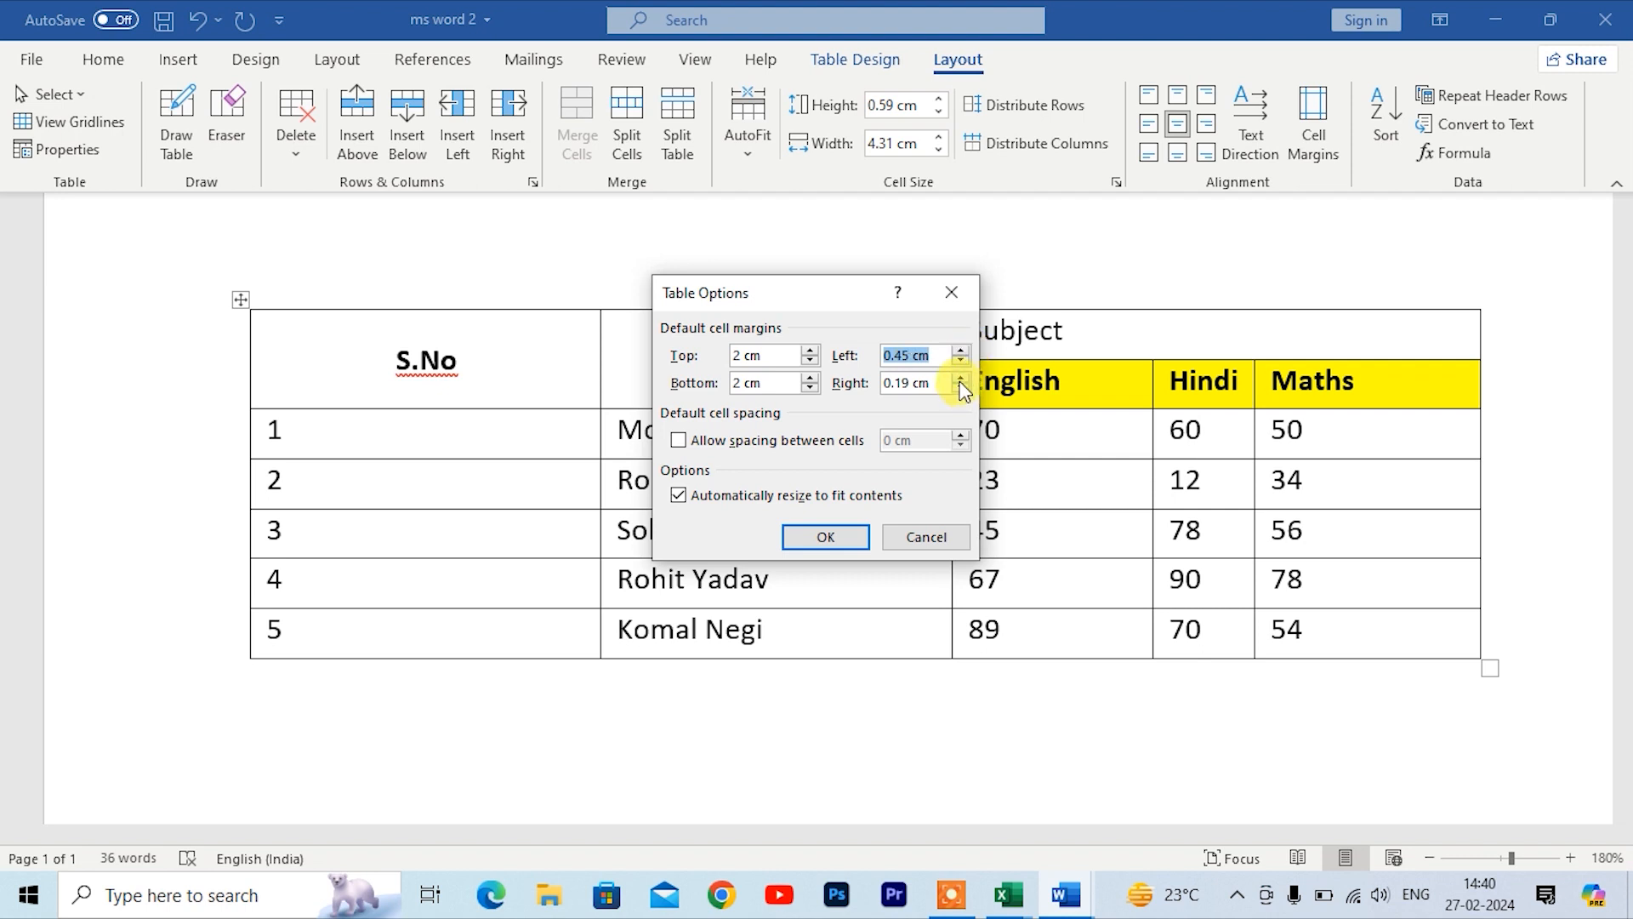
pyautogui.click(961, 379)
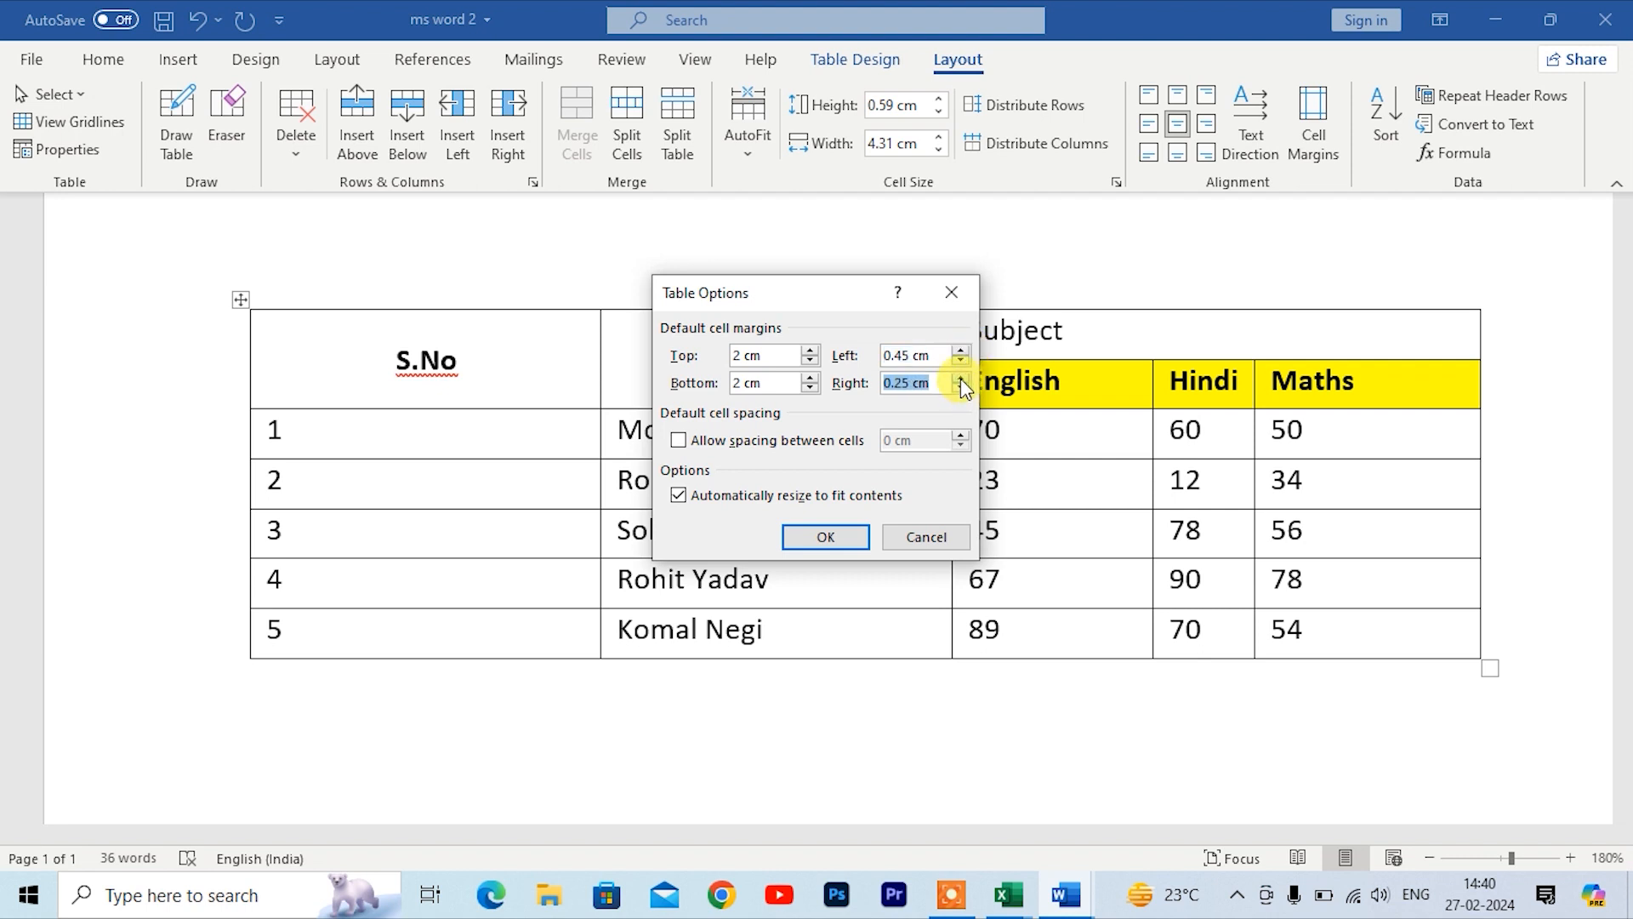
pyautogui.click(842, 544)
# Step: Undo the cell margin change
pyautogui.scroll(-5, 561, 468)
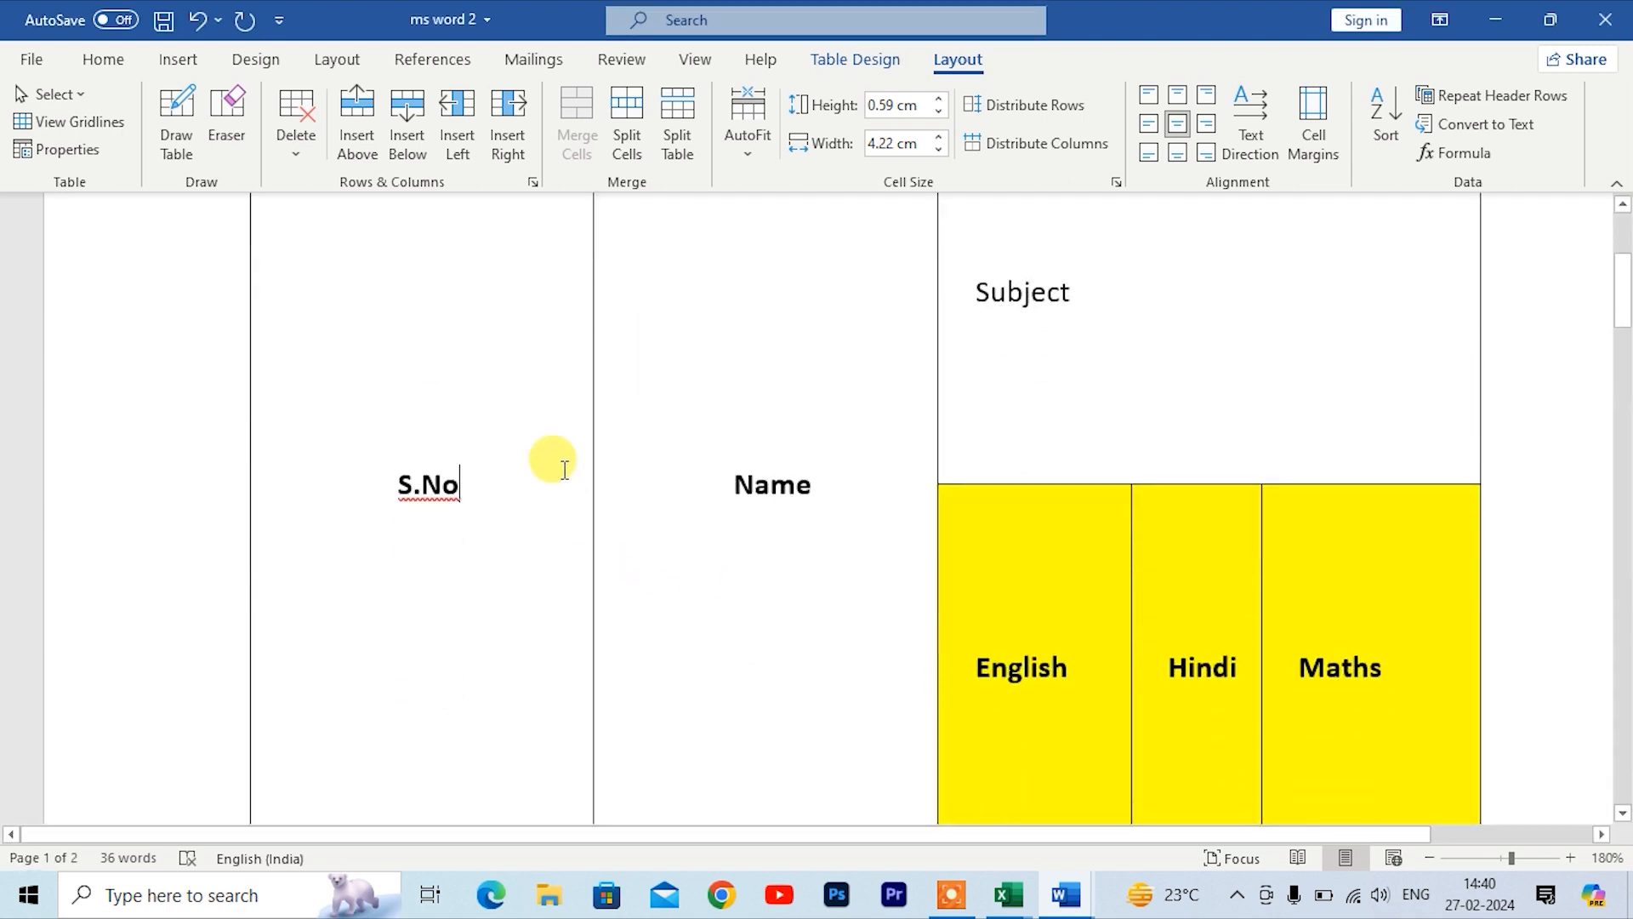
pyautogui.scroll(5, 479, 640)
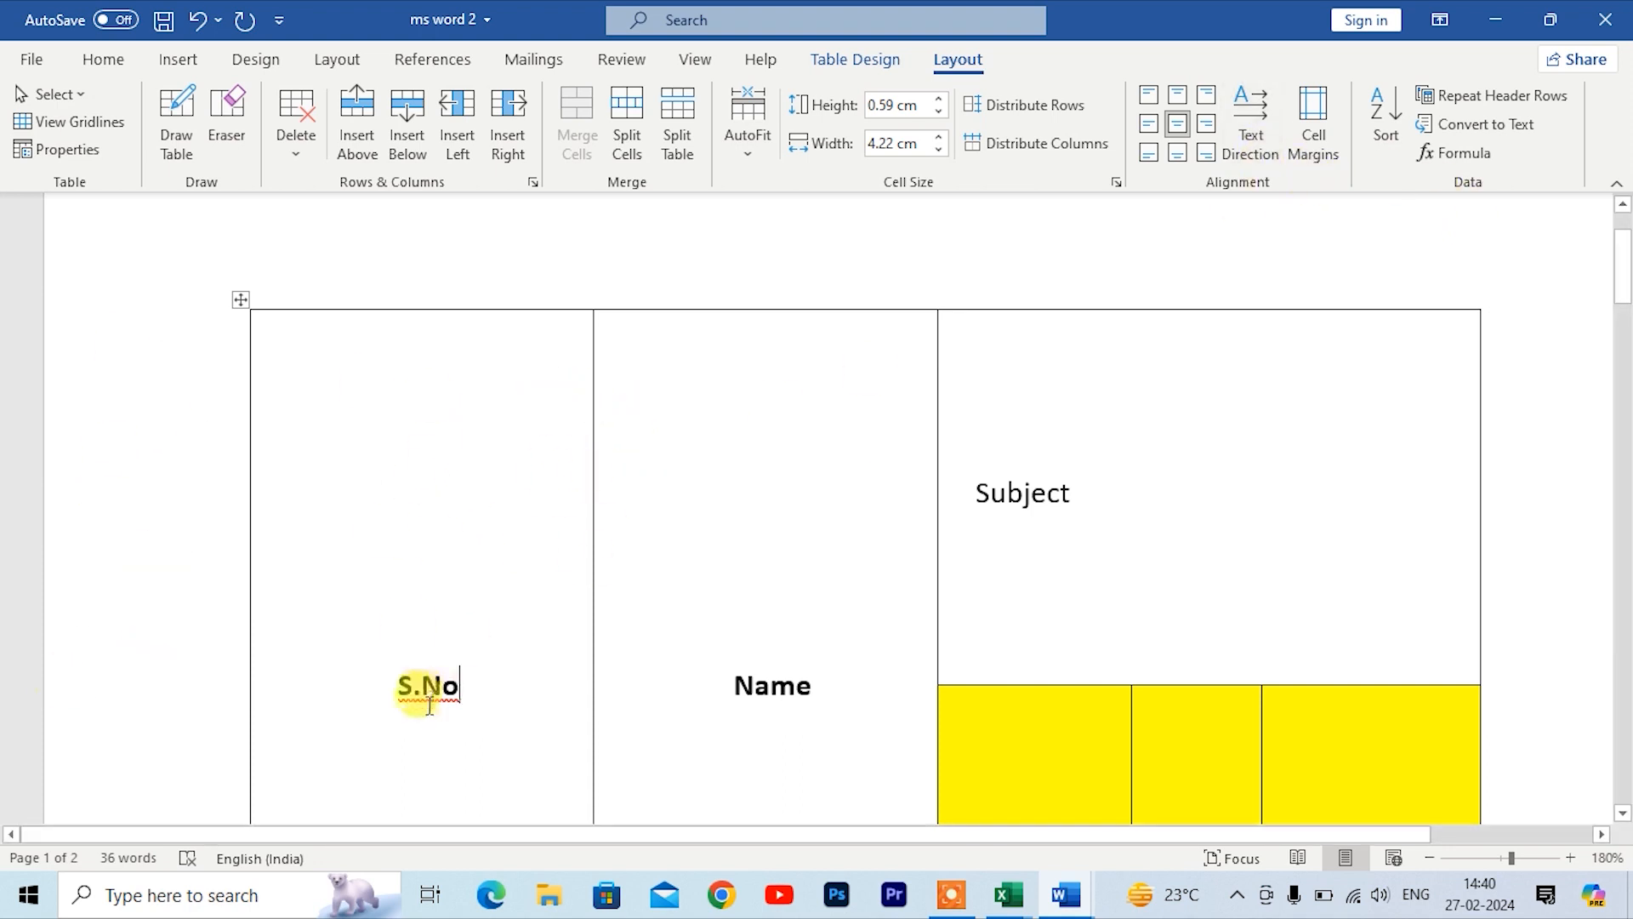
pyautogui.scroll(-5, 398, 455)
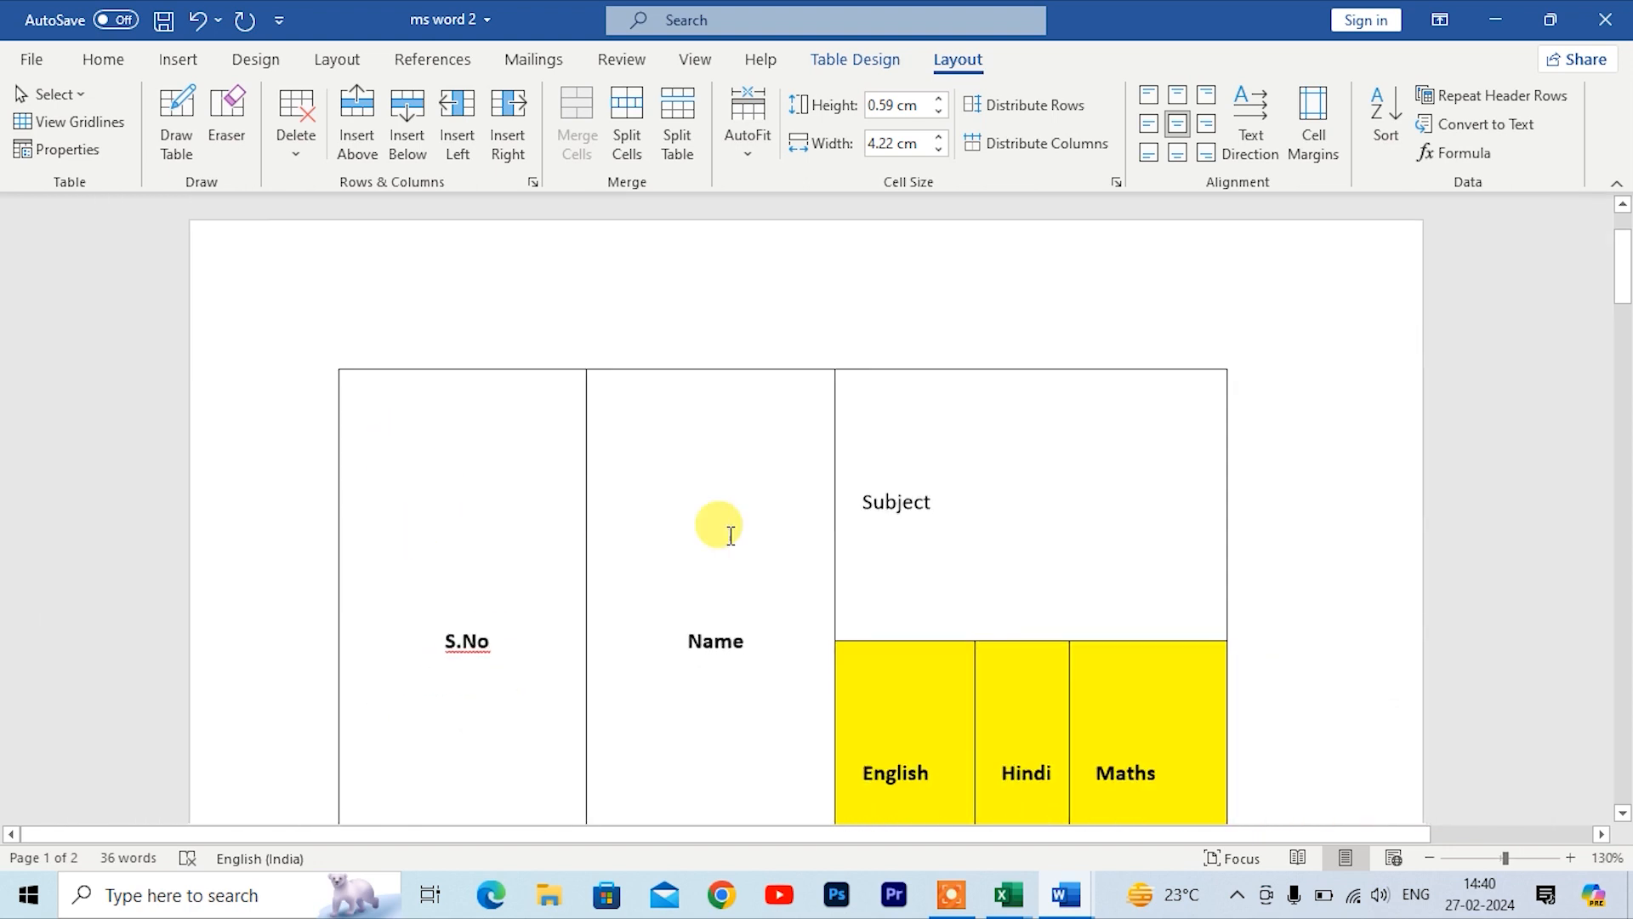
pyautogui.hotkey('ctrl', 'z')
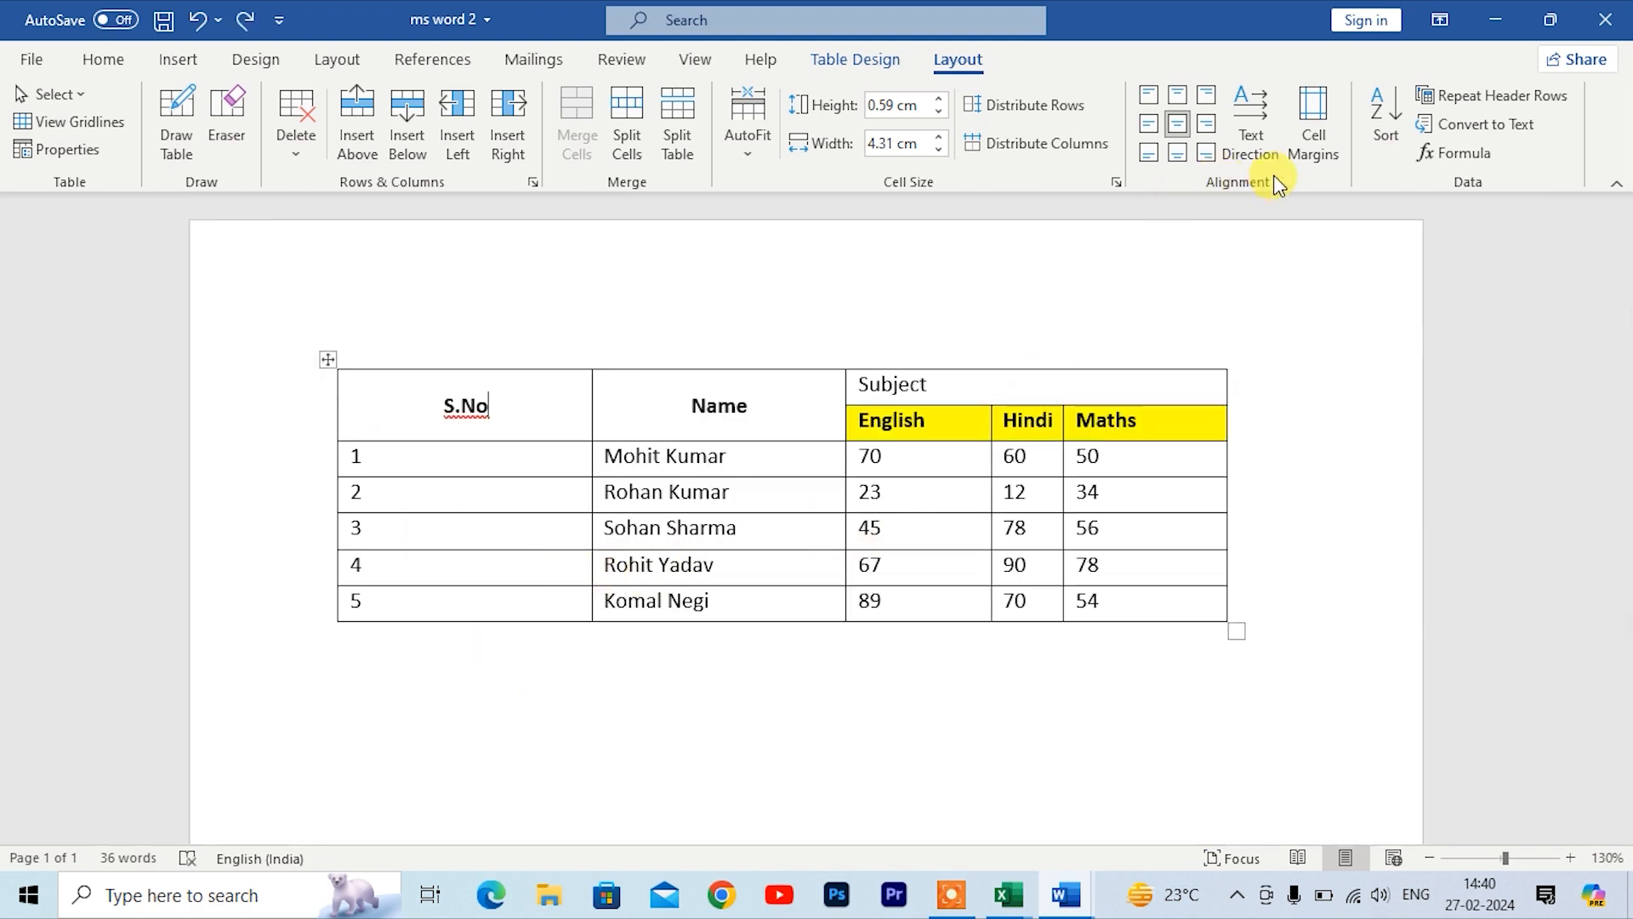
# Step: Select the S.No number cells and sort them ascending by Column 1 as numbers
pyautogui.click(848, 460)
pyautogui.click(749, 716)
pyautogui.moveTo(364, 460); pyautogui.dragTo(367, 620)
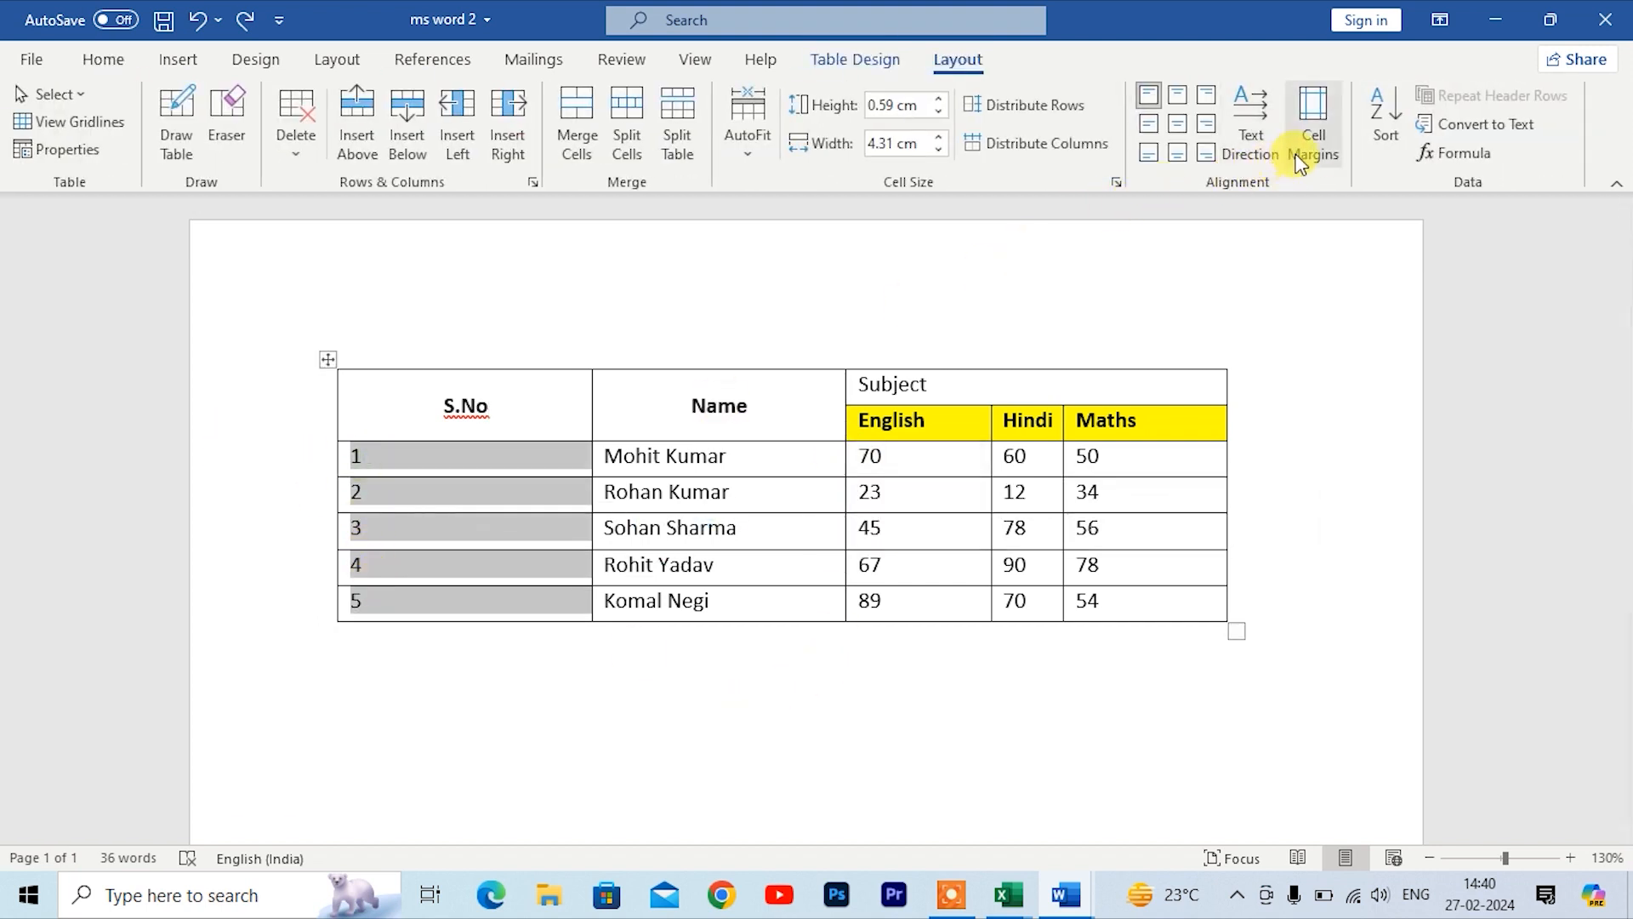
pyautogui.click(1383, 127)
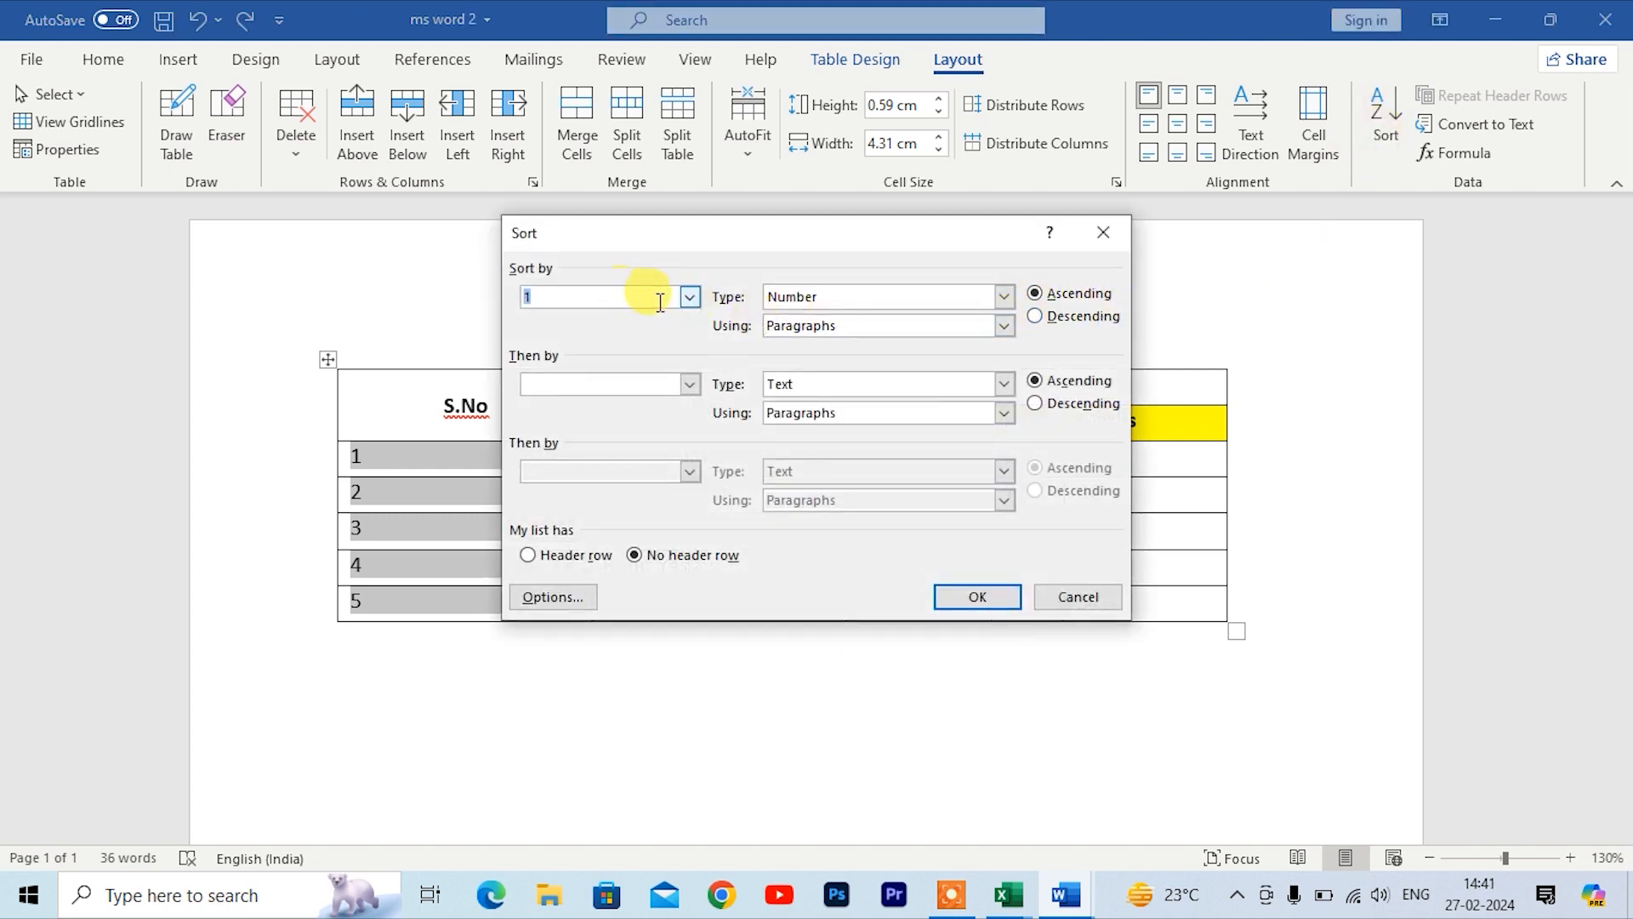
pyautogui.click(689, 298)
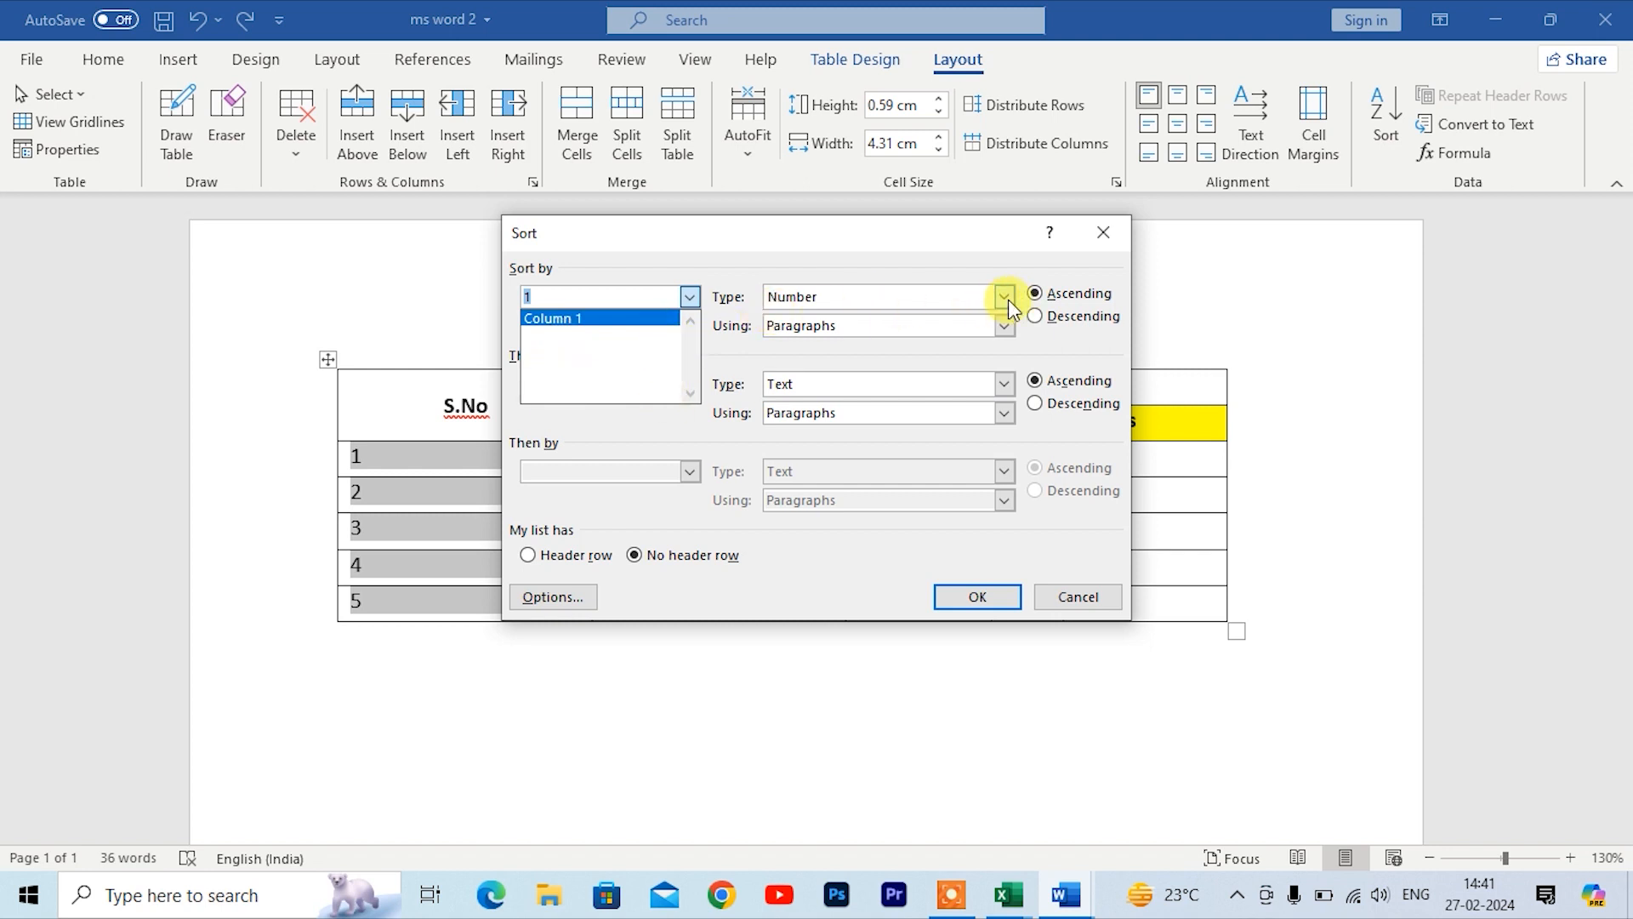
pyautogui.click(985, 595)
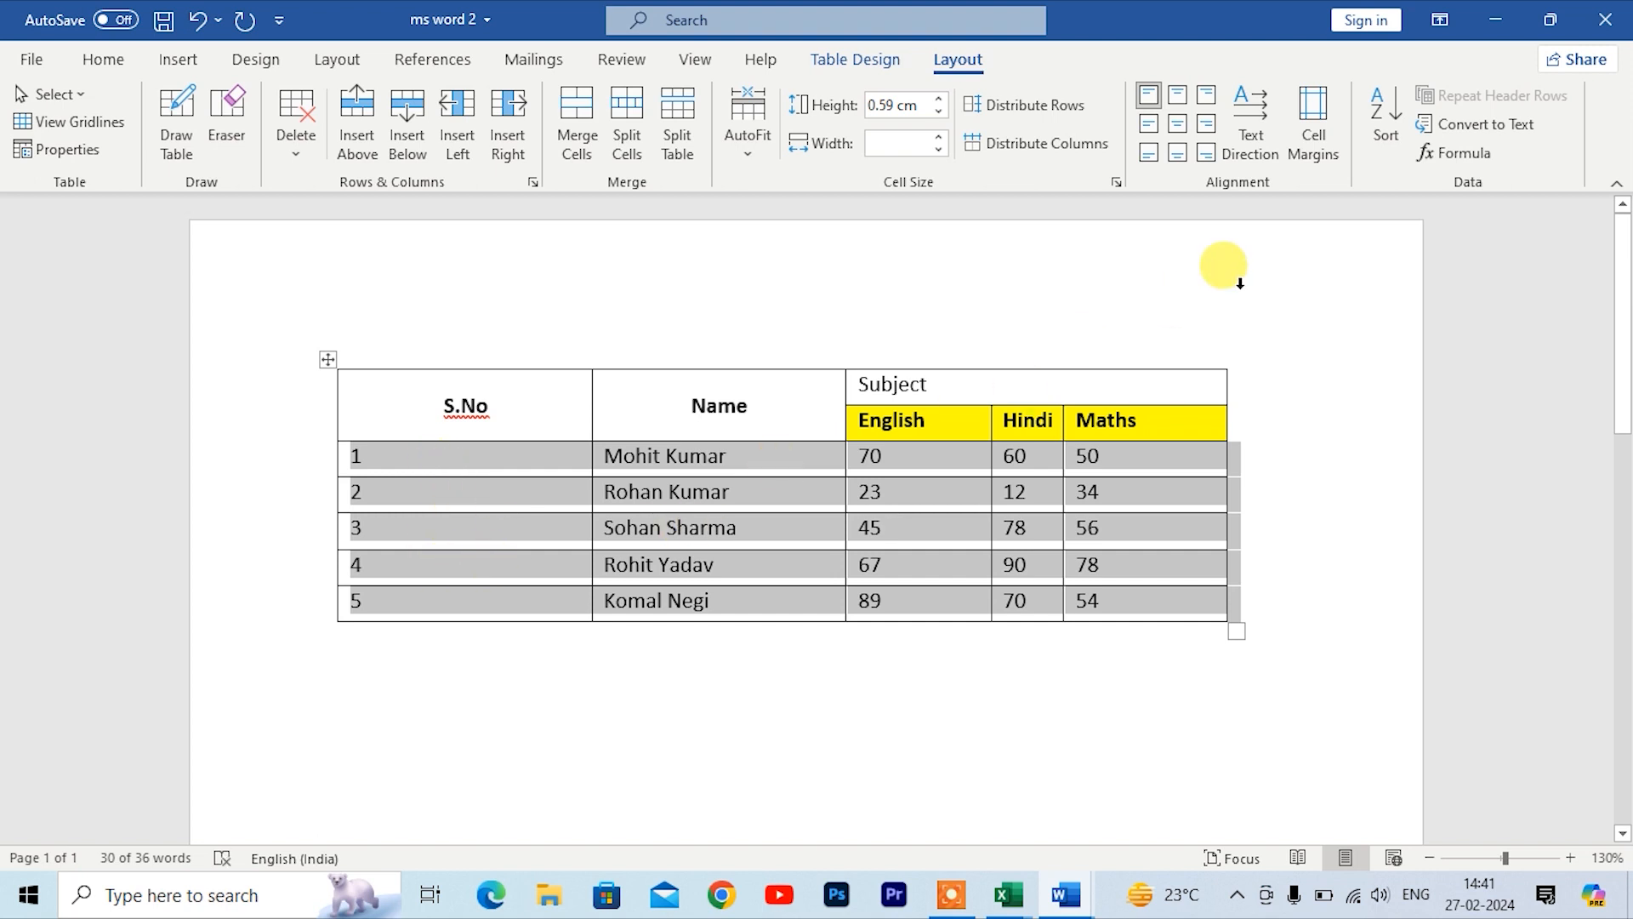
# Step: Sort the selected S.No cells in descending numeric order
pyautogui.click(1374, 141)
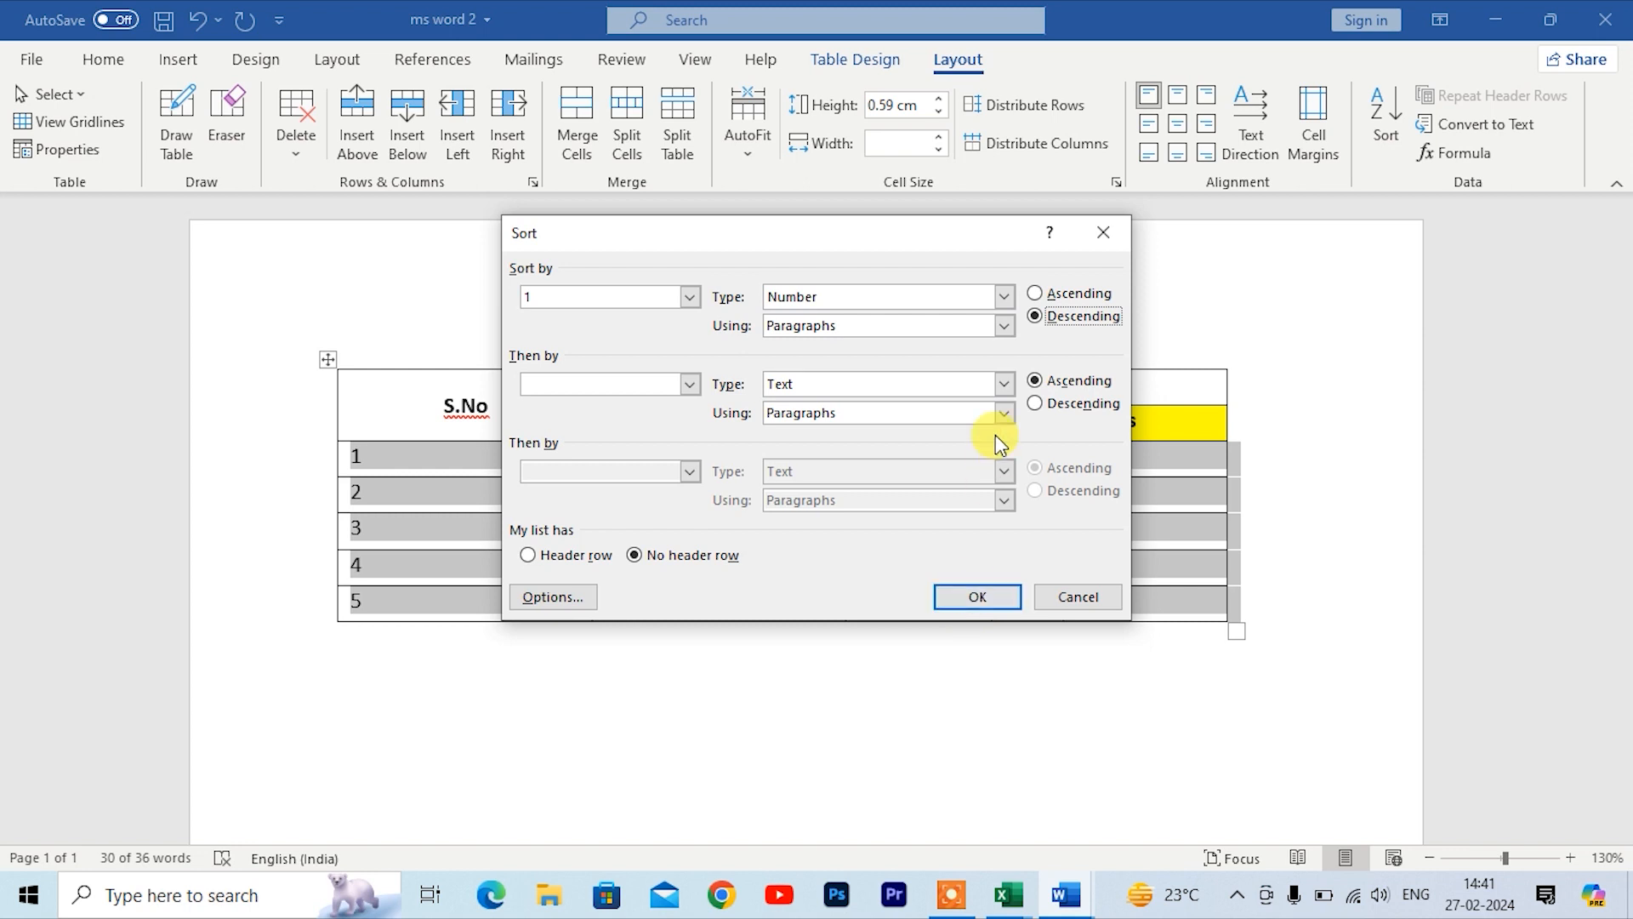
pyautogui.click(976, 598)
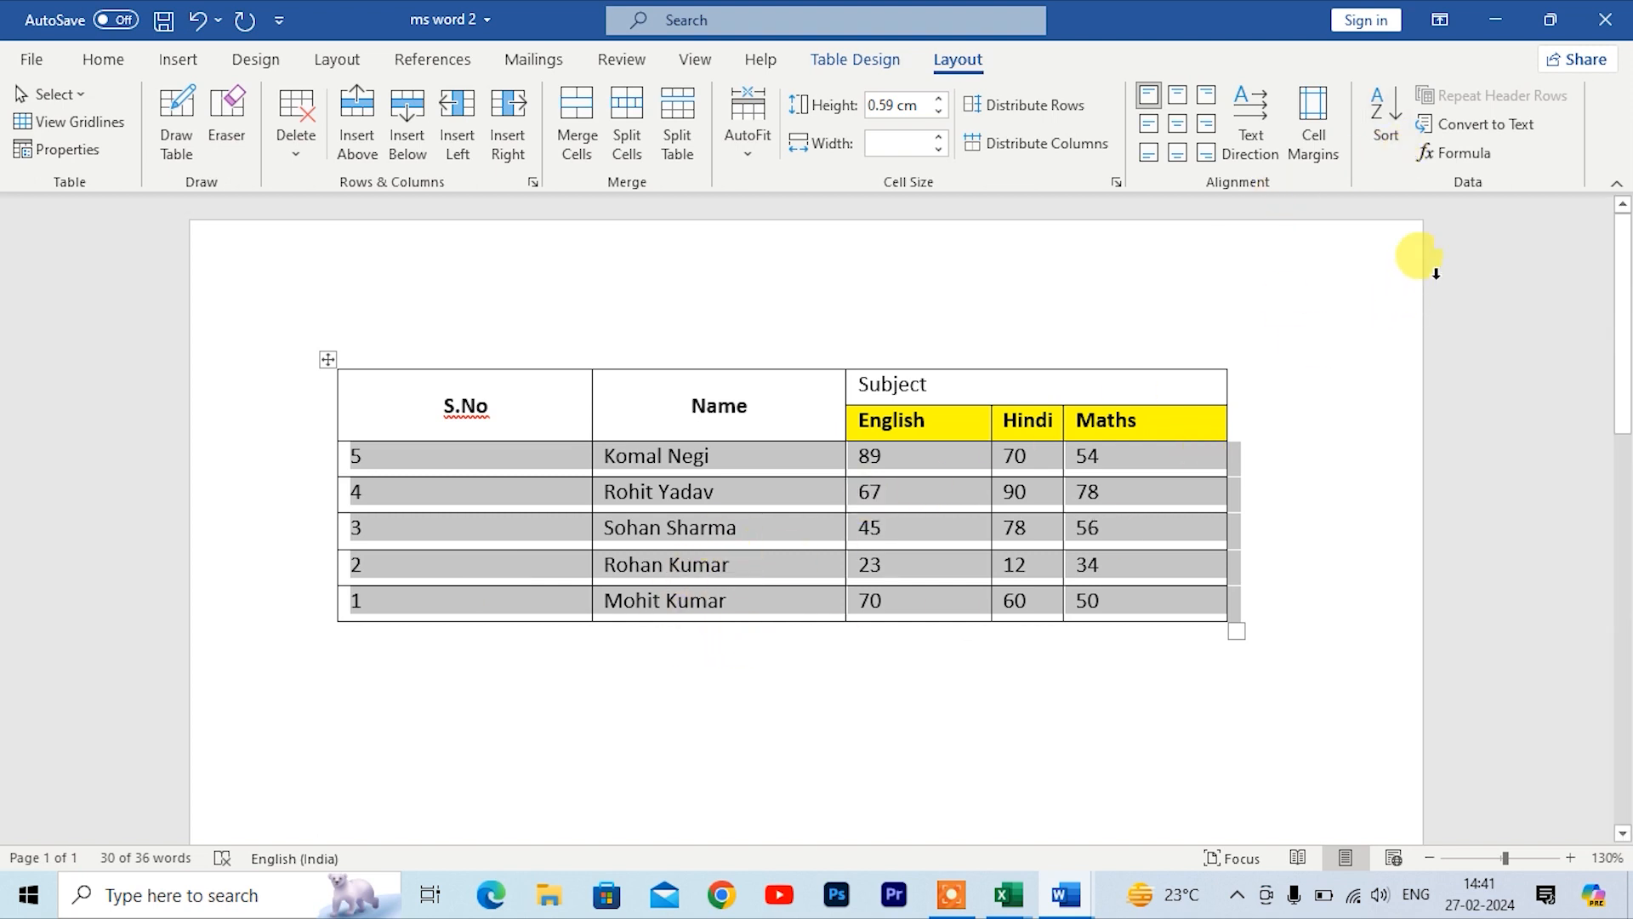
pyautogui.click(680, 721)
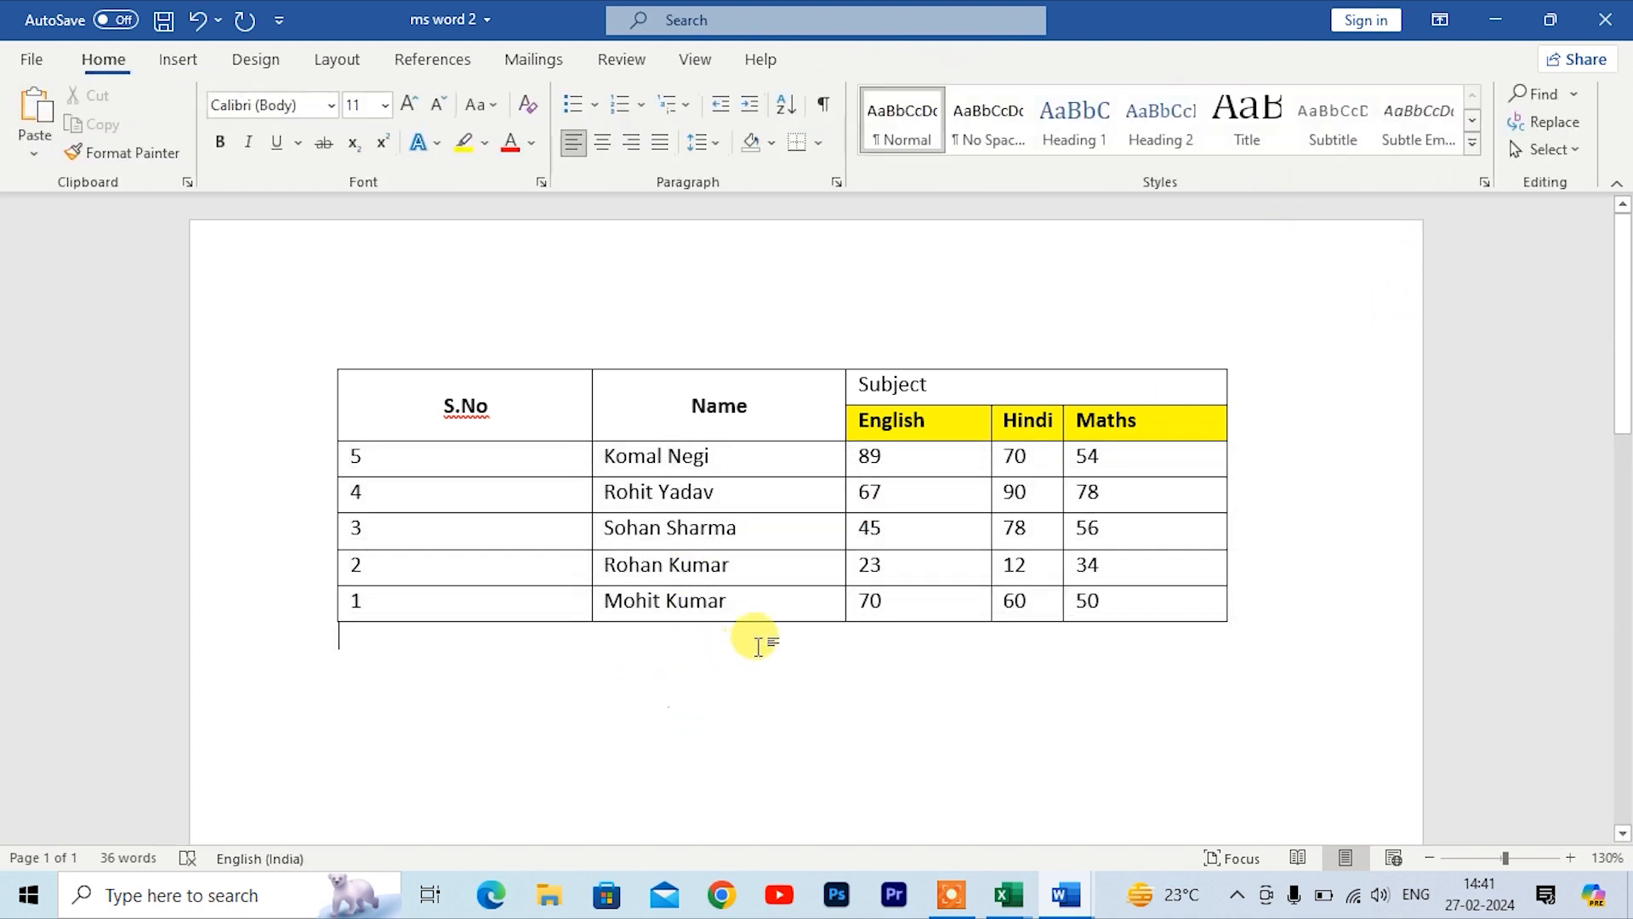
# Step: Add two empty rows at the table's end by tabbing past the last cell, and enlarge the table with its resize handle
pyautogui.click(1144, 609)
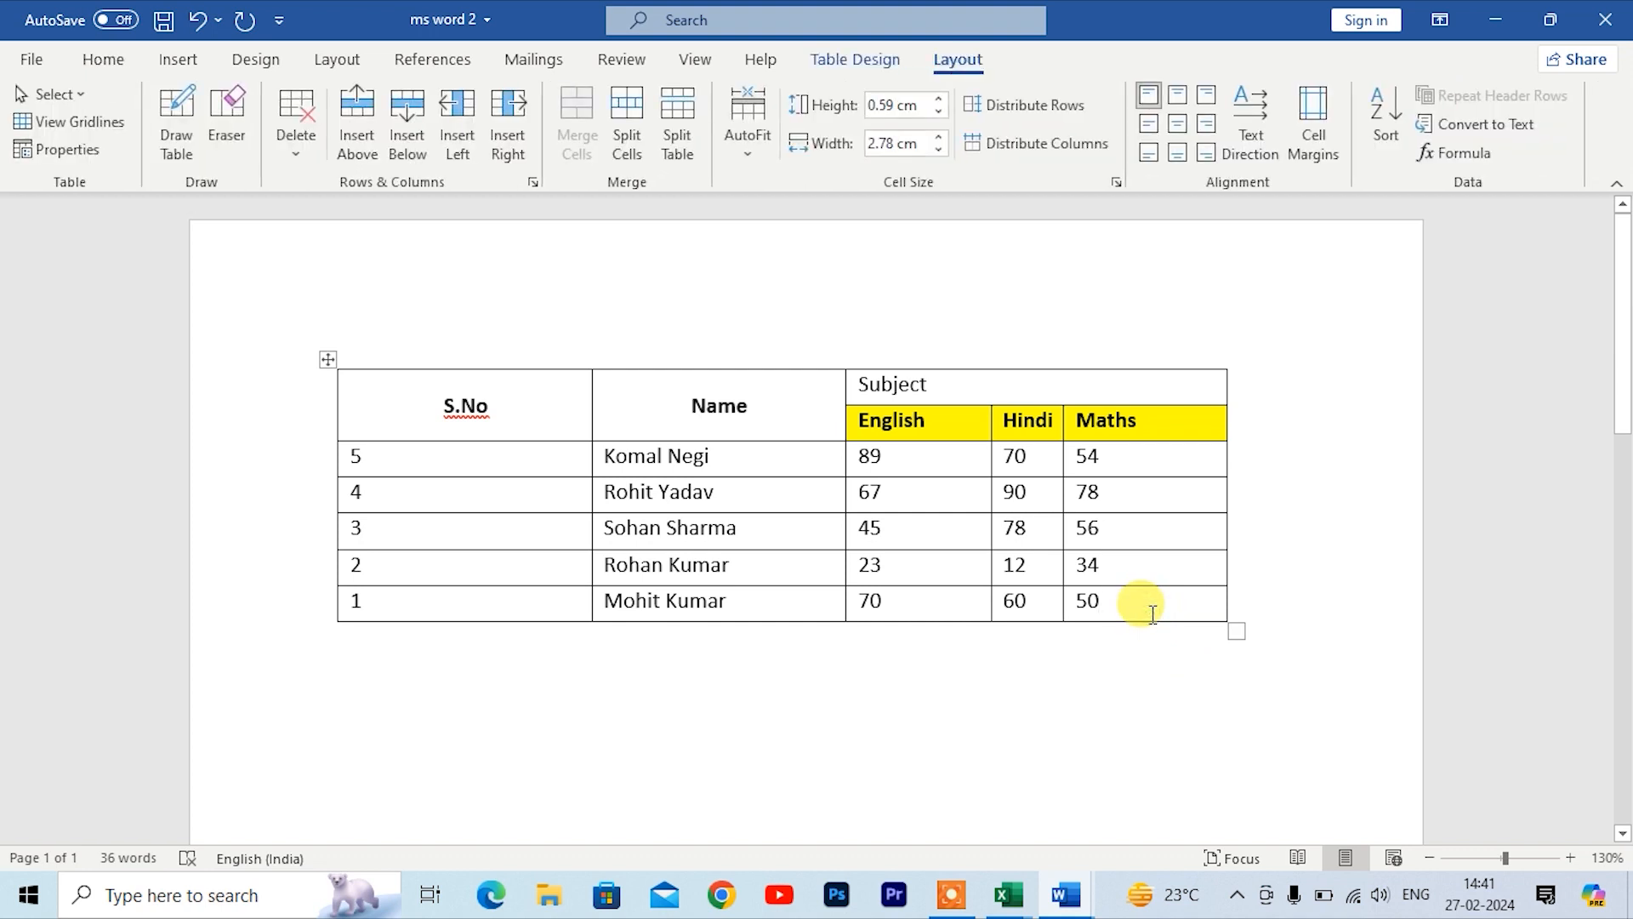
pyautogui.press('Tab')
pyautogui.press('Tab')
pyautogui.press('Tab')
pyautogui.press('Tab')
pyautogui.press('Tab')
pyautogui.press('Tab')
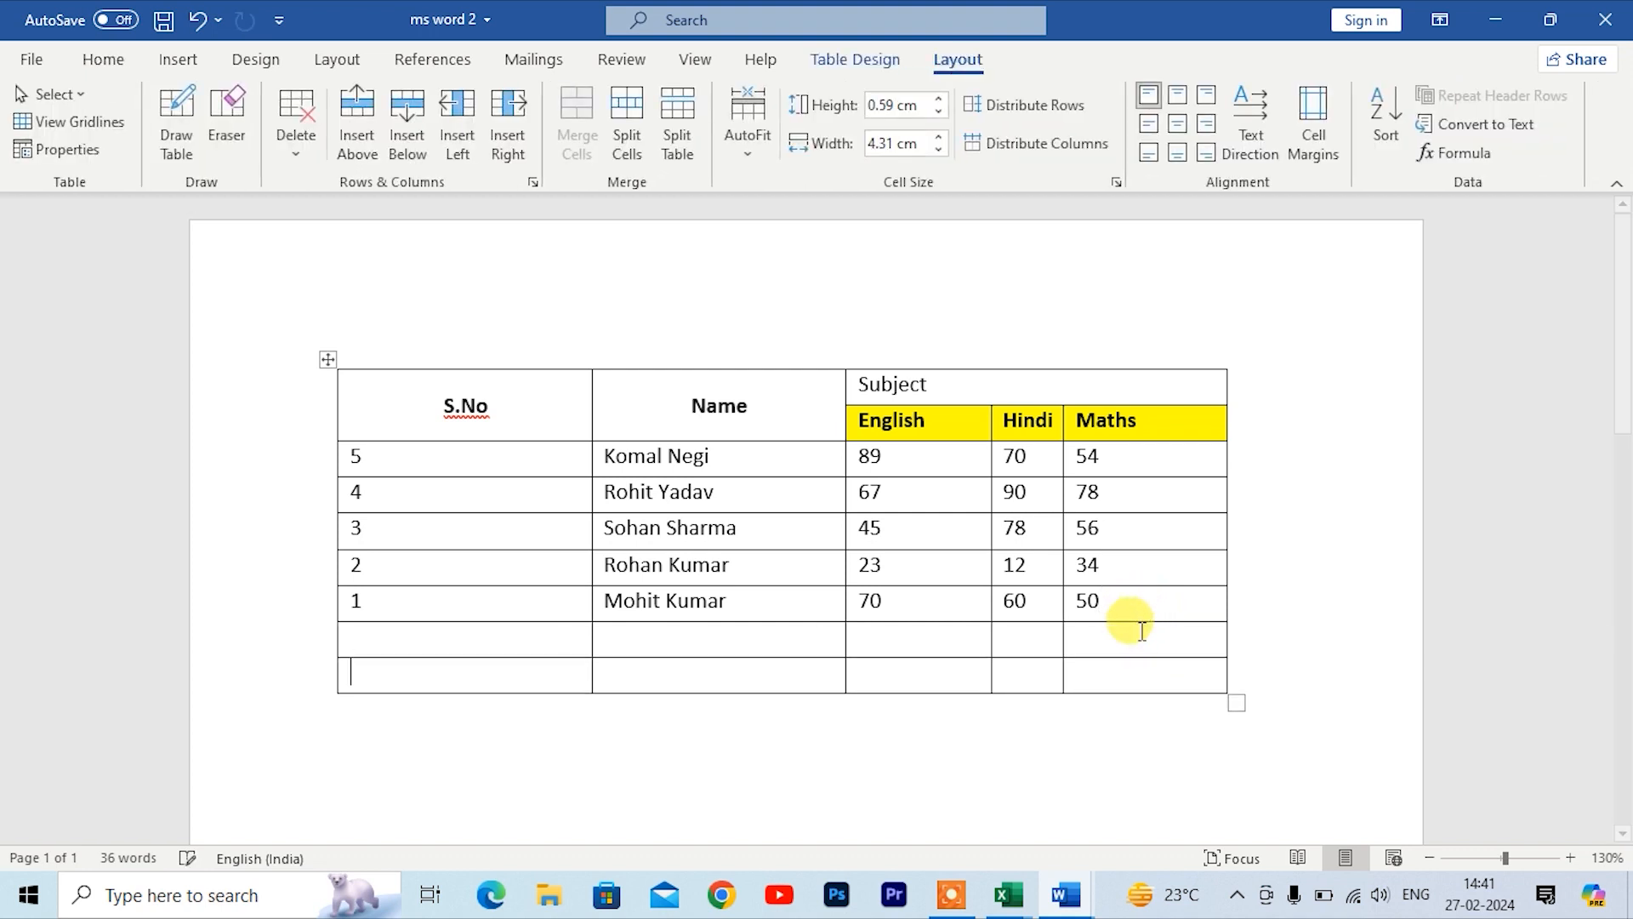
pyautogui.moveTo(1233, 698); pyautogui.dragTo(1251, 419)
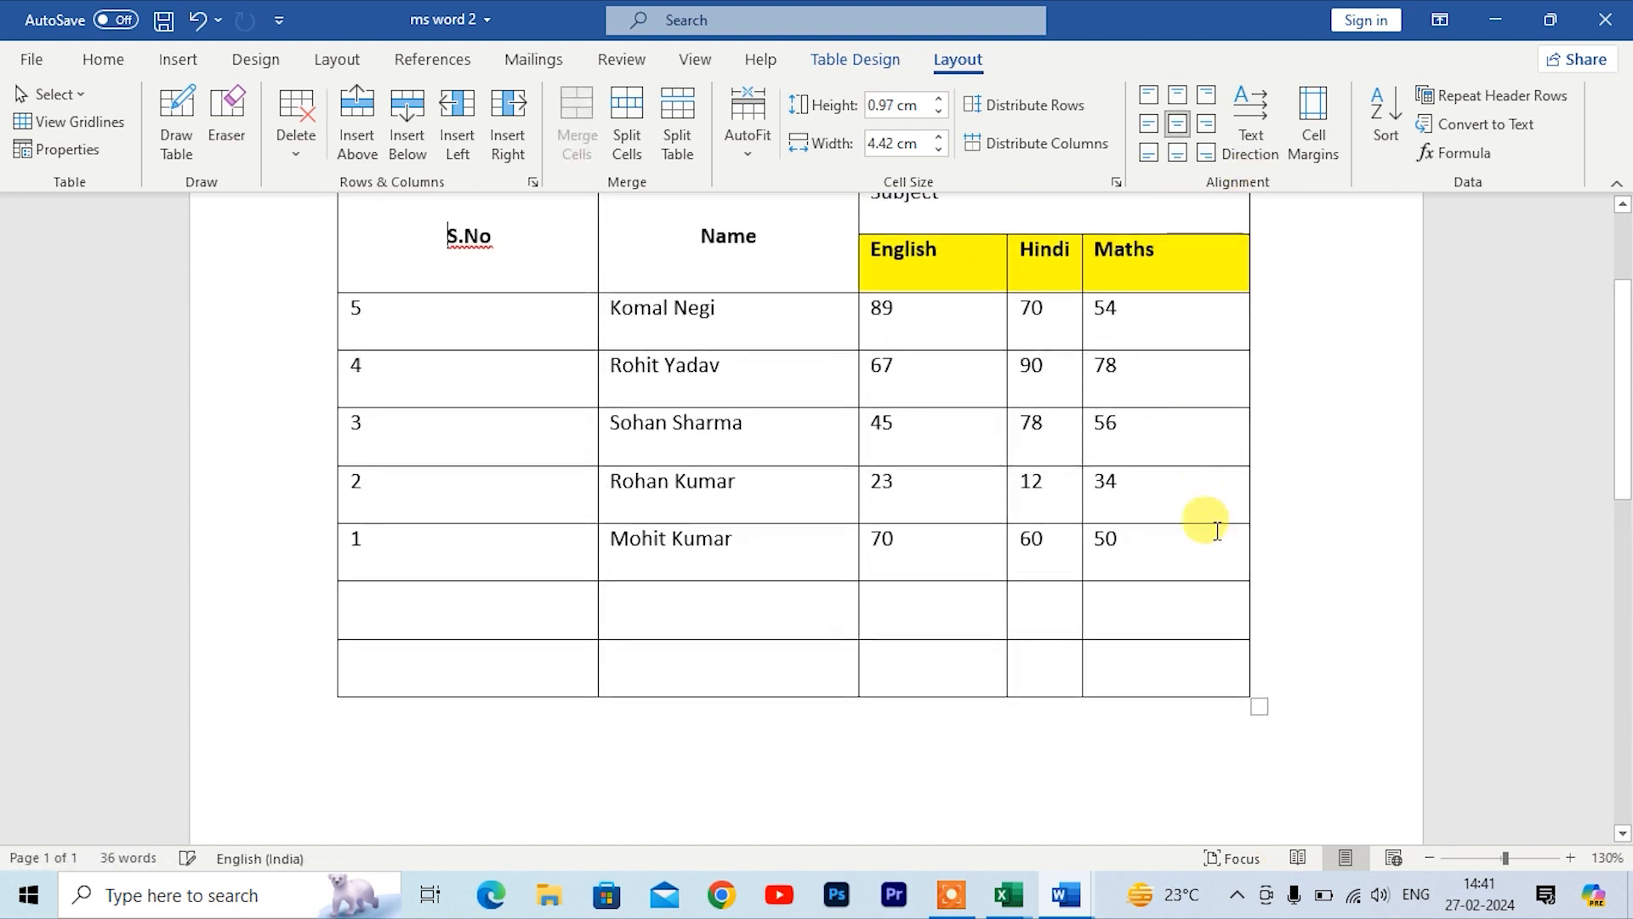
# Step: Keep adding empty rows at the table's end until the table continues onto a second page
pyautogui.click(1236, 677)
pyautogui.press('Tab')
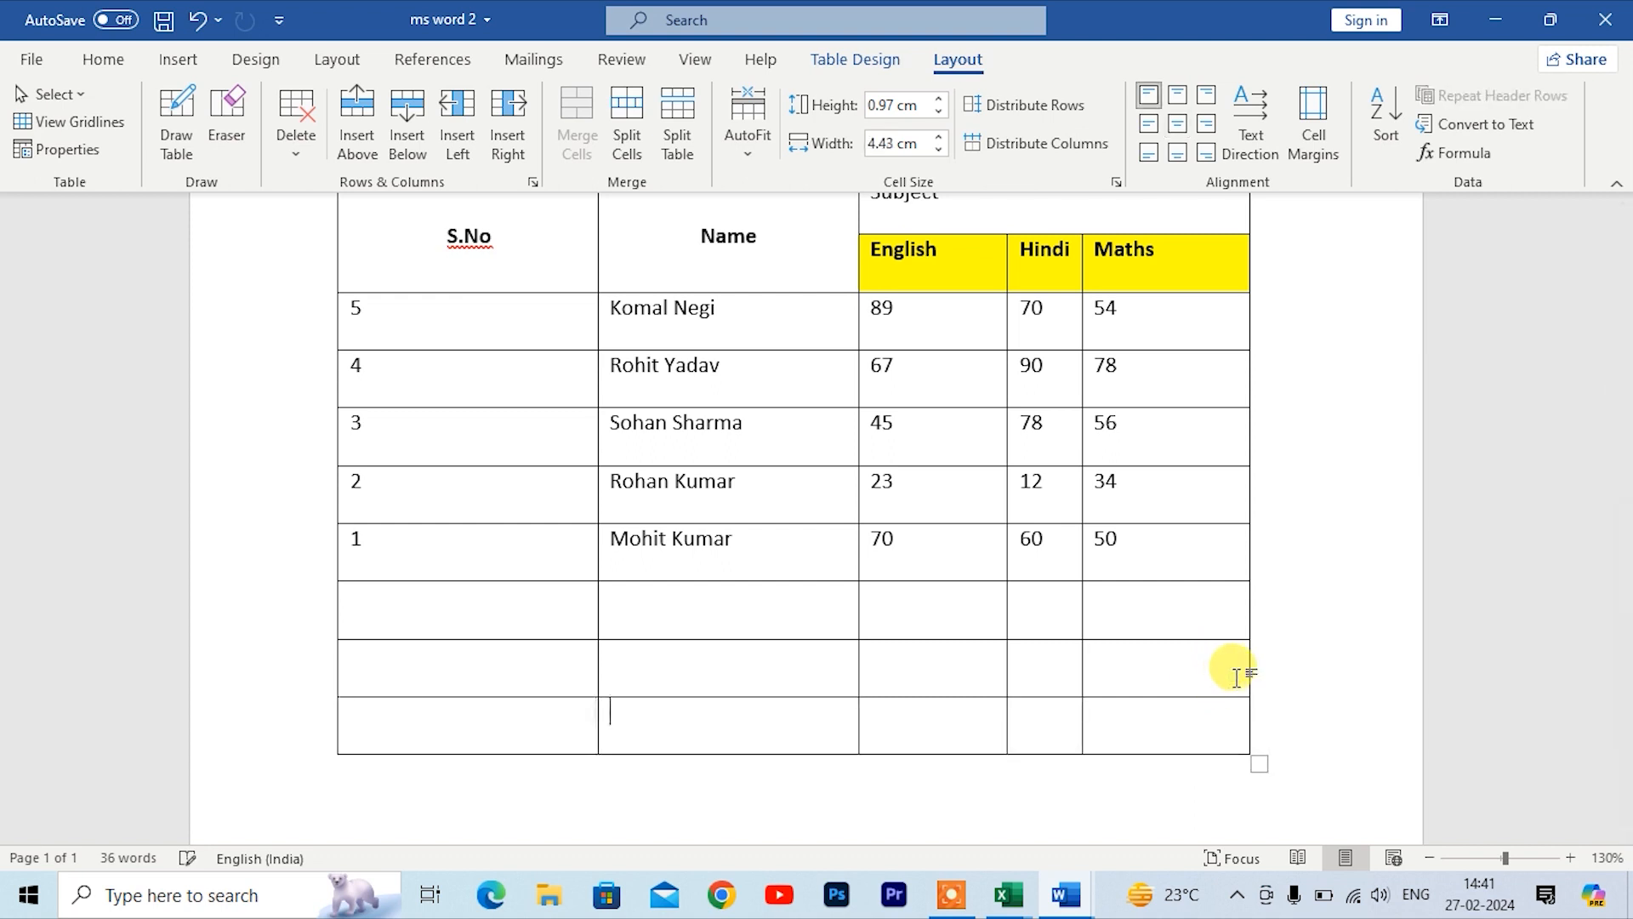
pyautogui.press('Tab')
pyautogui.press('Tab')
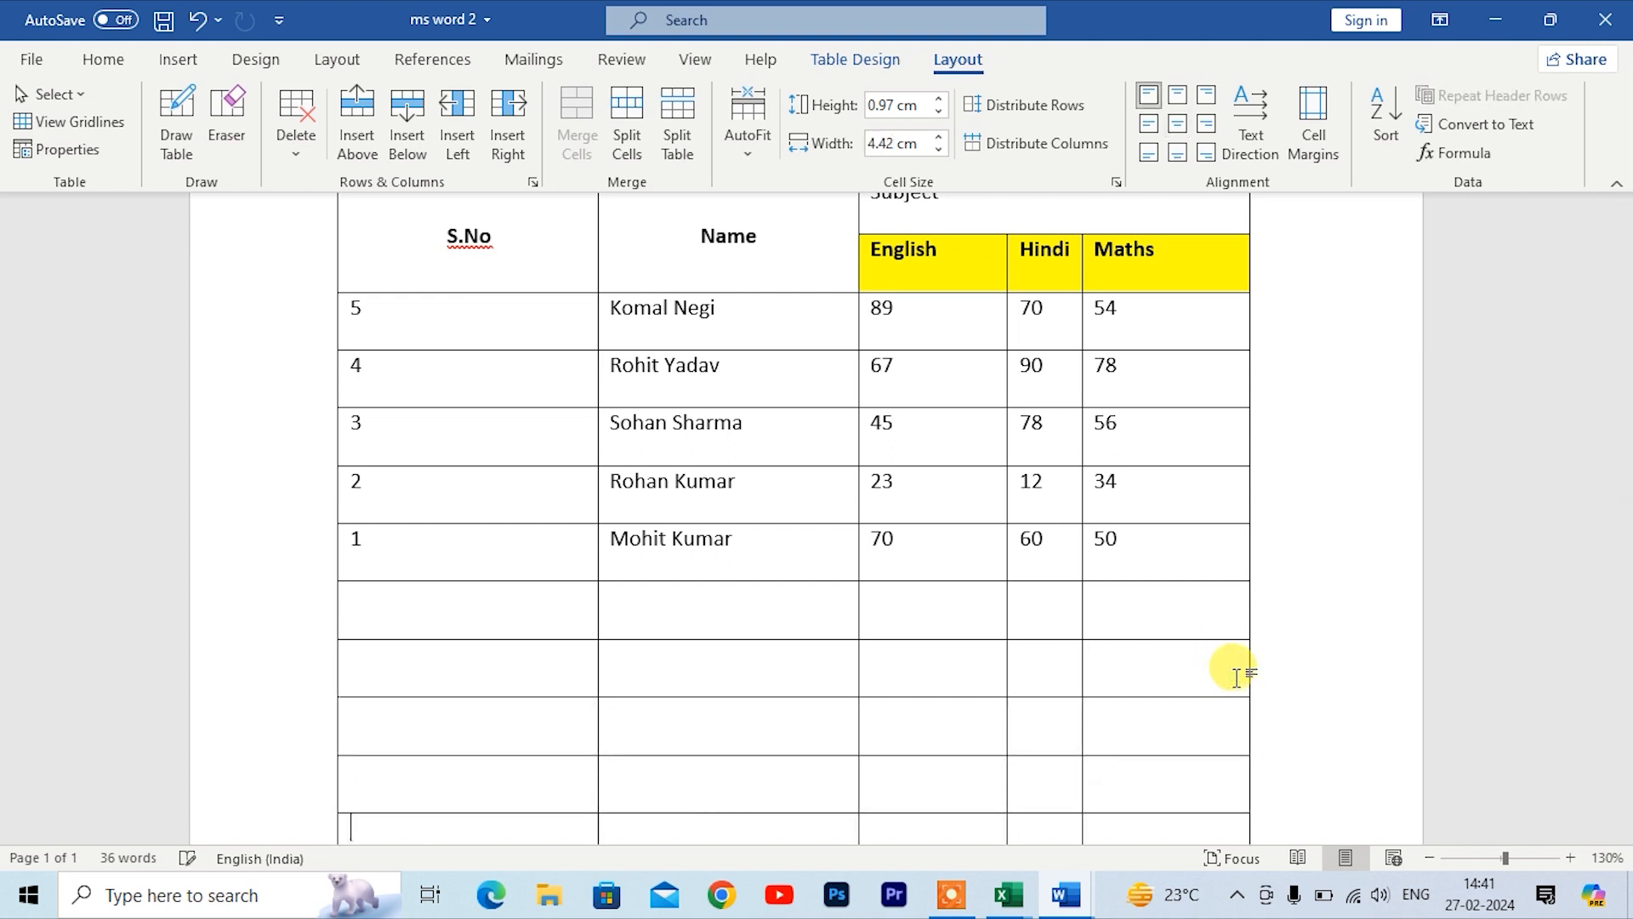
pyautogui.press('Tab')
pyautogui.press('Tab')
pyautogui.press('Tab')
pyautogui.press('Tab')
pyautogui.press('Tab')
pyautogui.press('Tab')
pyautogui.press('Tab')
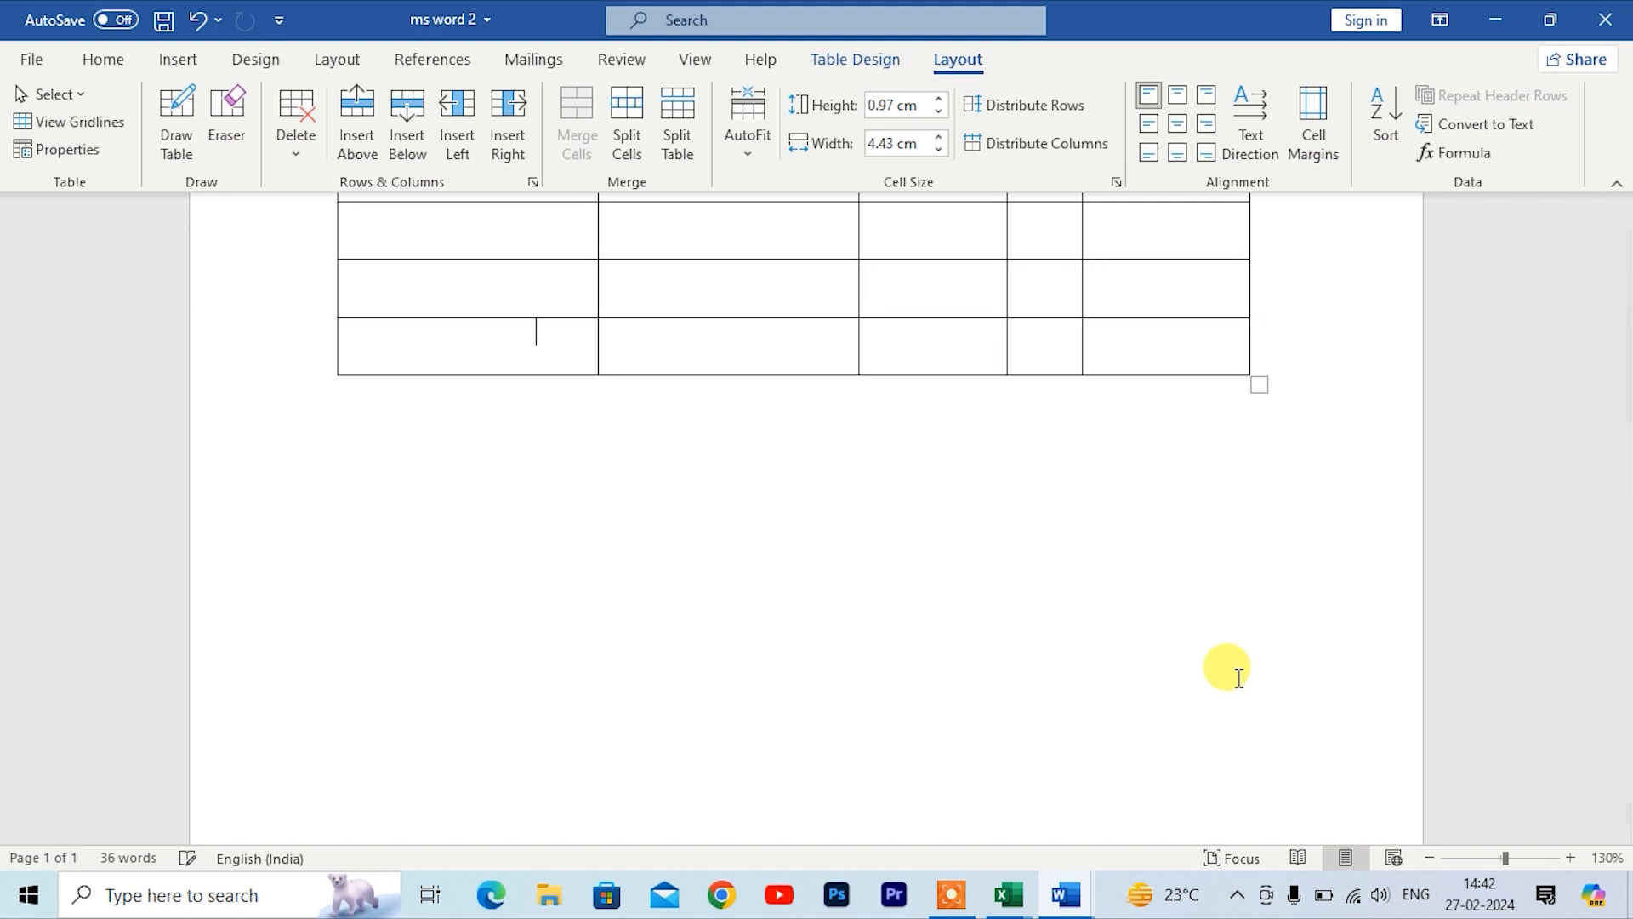
pyautogui.press('Tab')
pyautogui.press('Tab')
pyautogui.press('Tab')
pyautogui.press('Tab')
pyautogui.press('Tab')
pyautogui.press('Tab')
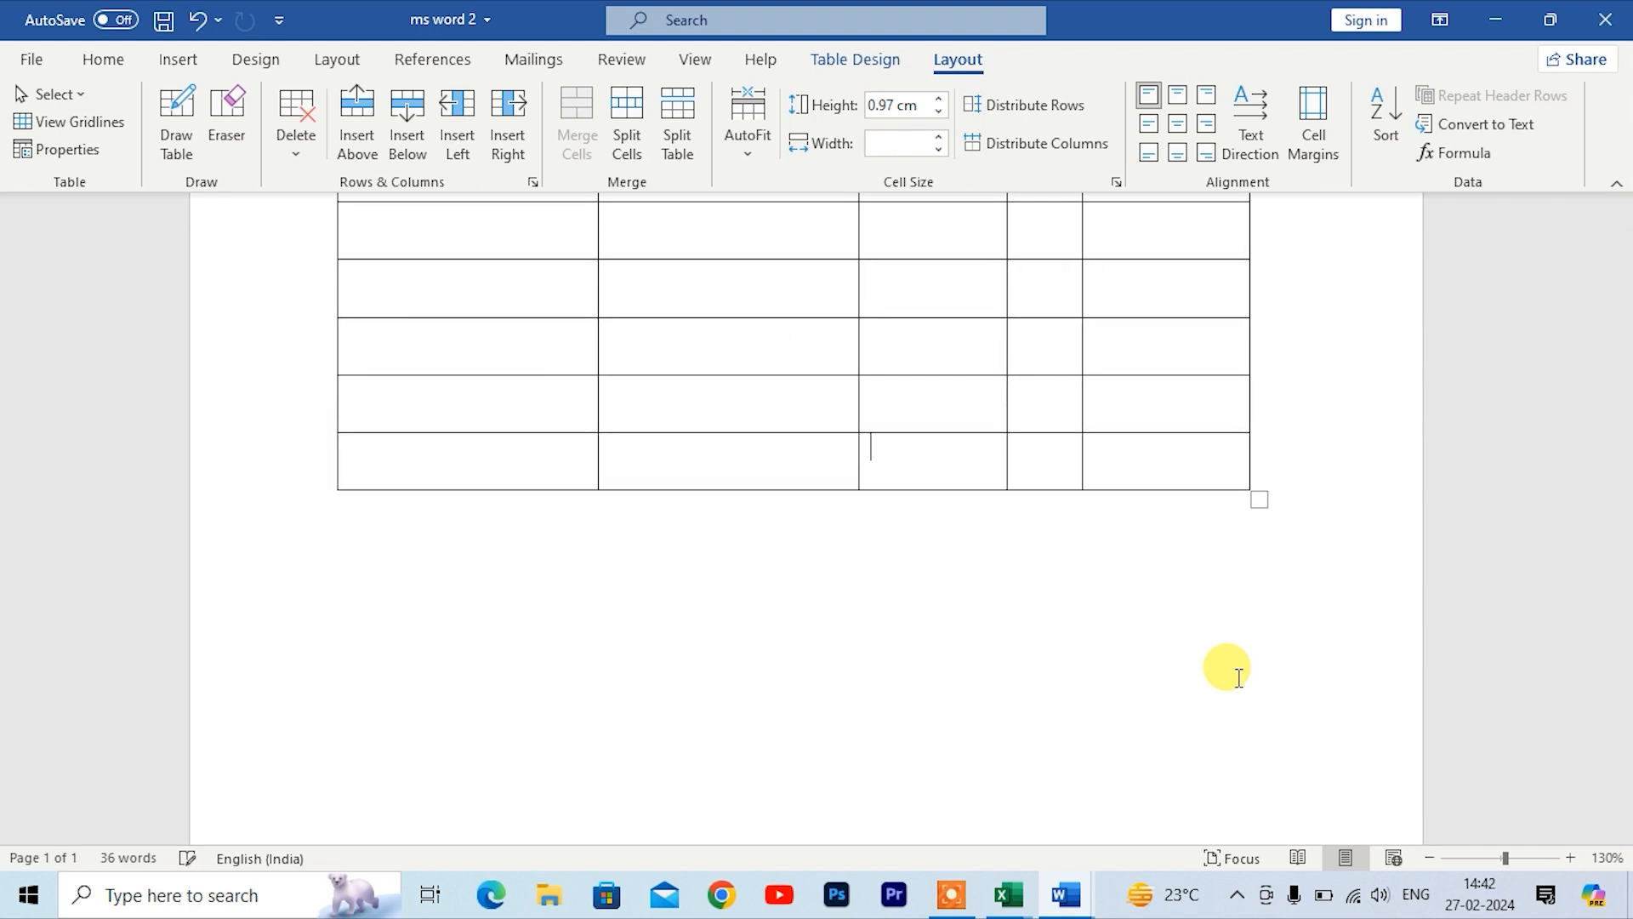
pyautogui.press('Tab')
pyautogui.press('Tab')
pyautogui.press('Tab')
pyautogui.press('Tab')
pyautogui.press('Tab')
pyautogui.press('Tab')
pyautogui.press('Tab')
pyautogui.press('Tab')
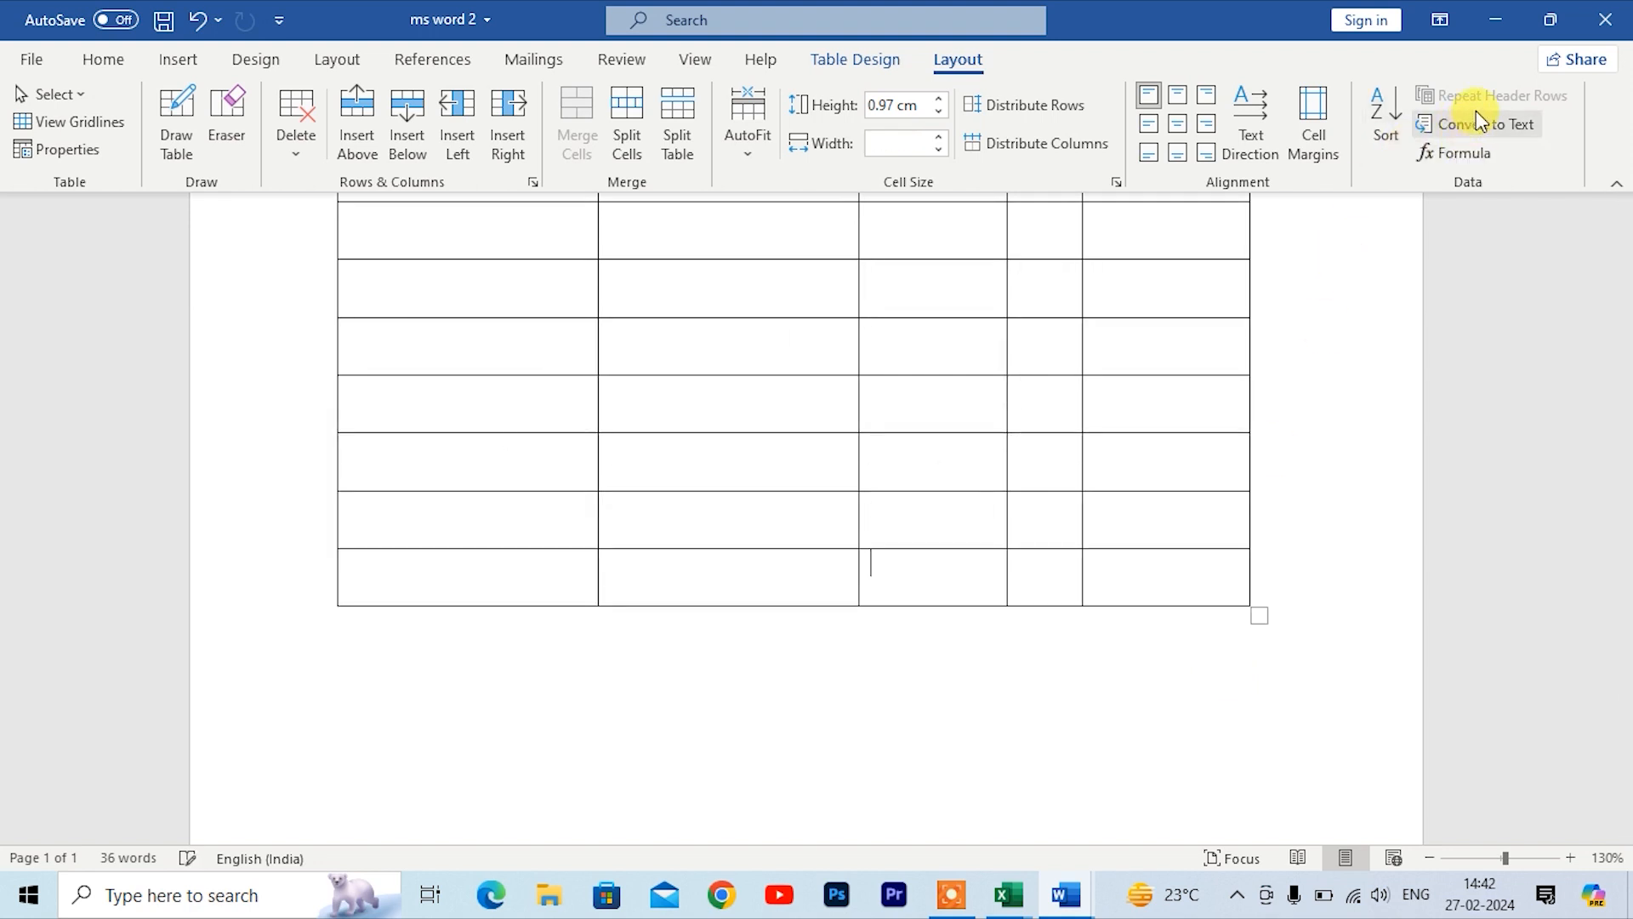
pyautogui.press('Tab')
pyautogui.press('Tab')
pyautogui.press('Tab')
pyautogui.press('Tab')
pyautogui.press('Tab')
pyautogui.press('Tab')
pyautogui.press('Tab')
pyautogui.press('Tab')
pyautogui.press('Tab')
pyautogui.press('Tab')
pyautogui.press('Tab')
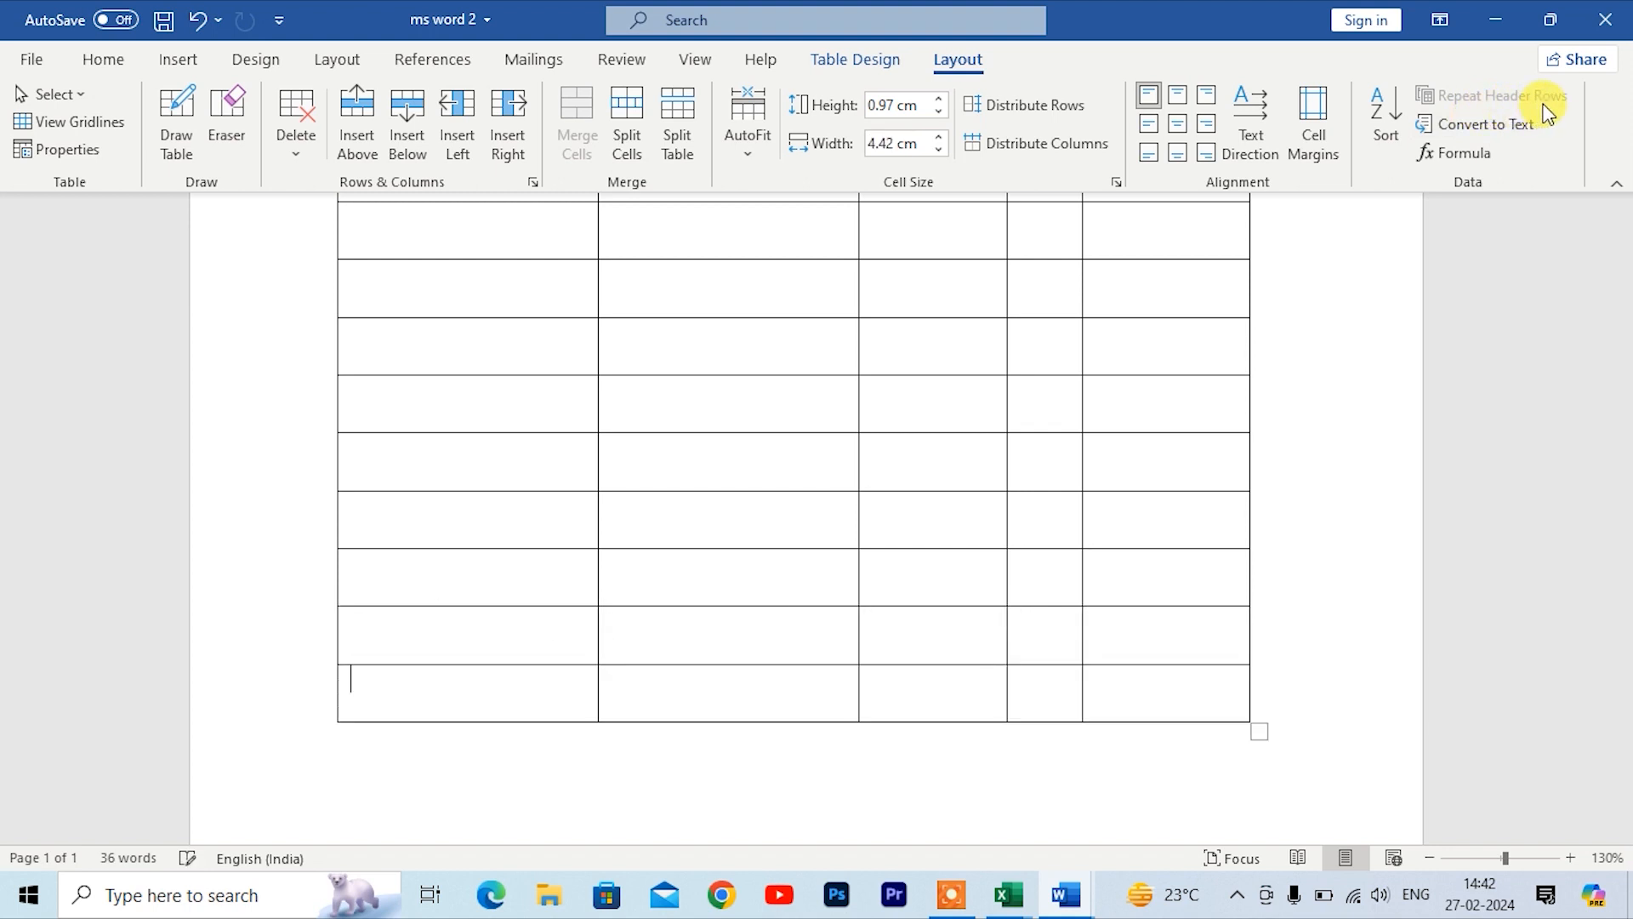
pyautogui.press('Tab')
pyautogui.press('Tab')
pyautogui.press('Tab')
pyautogui.press('Tab')
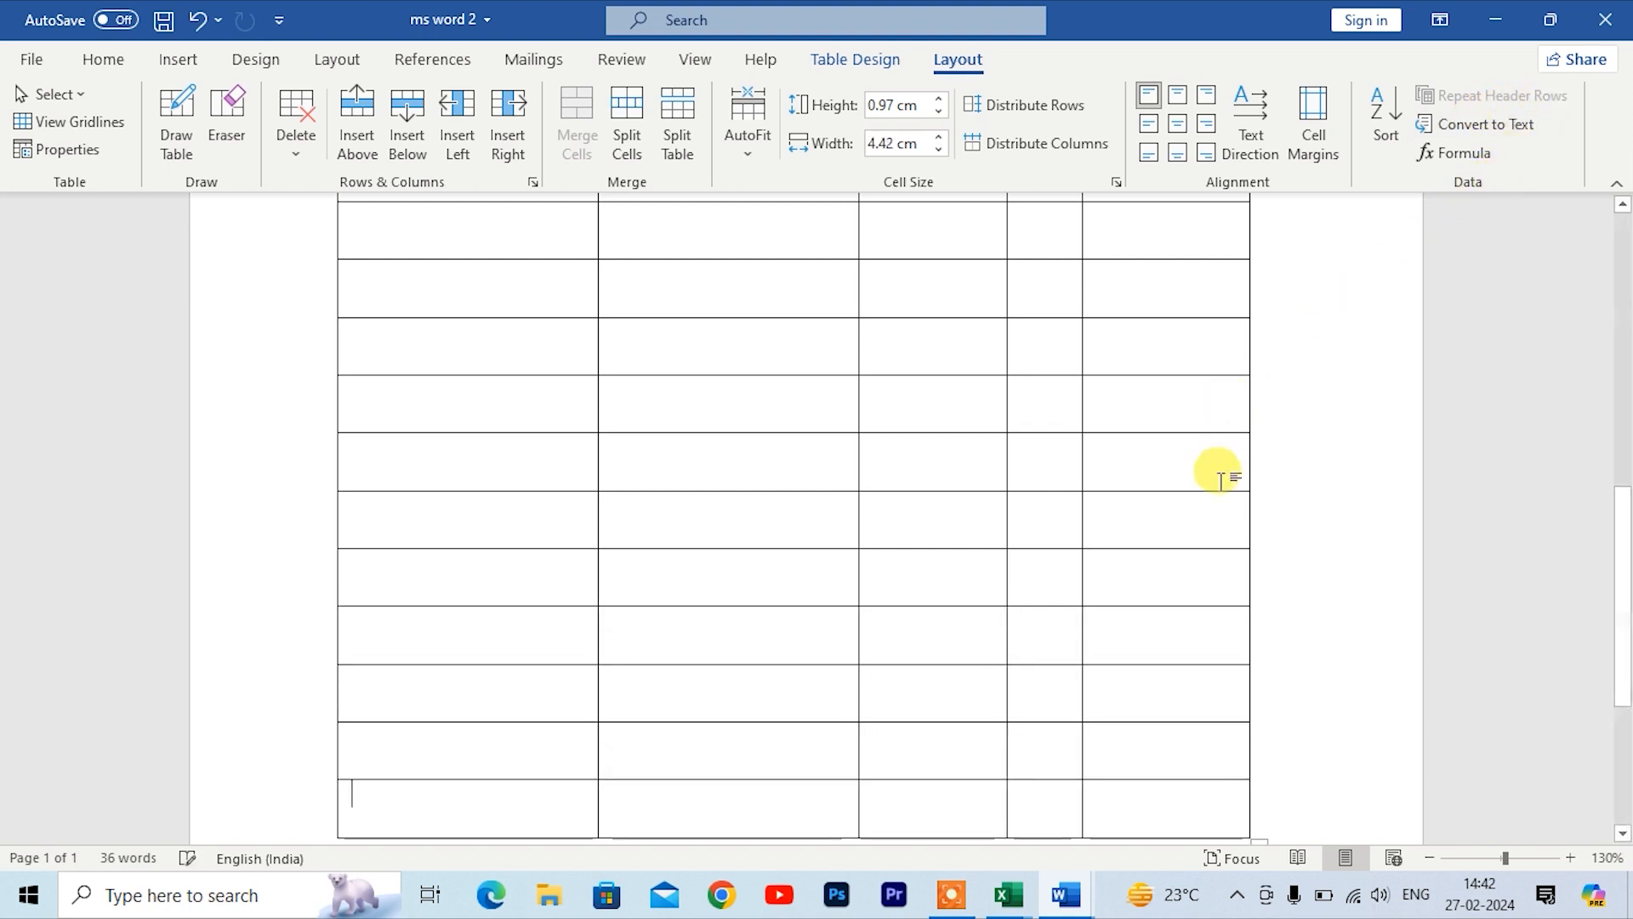
pyautogui.press('Tab')
pyautogui.press('Tab')
pyautogui.press('Tab')
pyautogui.press('Tab')
pyautogui.press('Tab')
pyautogui.press('Tab')
pyautogui.press('Tab')
pyautogui.press('Tab')
pyautogui.press('Tab')
pyautogui.press('Tab')
pyautogui.press('Tab')
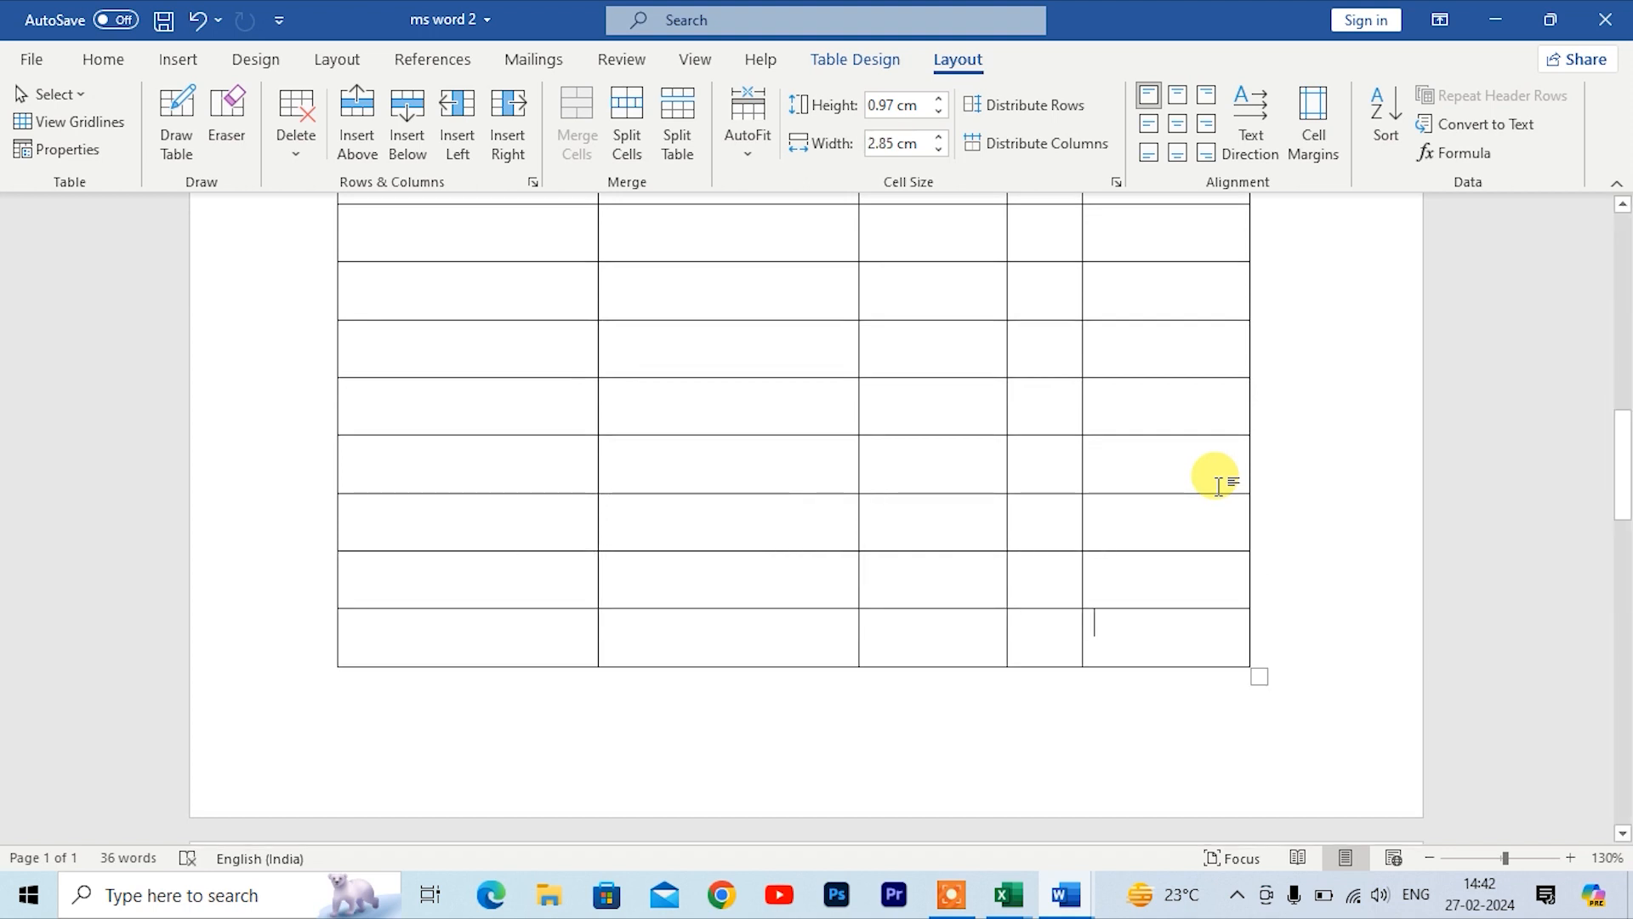
pyautogui.press('Tab')
pyautogui.press('Tab')
pyautogui.press('Tab')
pyautogui.press('Tab')
pyautogui.press('Tab')
pyautogui.press('Tab')
pyautogui.press('Tab')
pyautogui.press('Tab')
pyautogui.press('Tab')
pyautogui.press('Tab')
pyautogui.press('Tab')
pyautogui.press('Tab')
pyautogui.press('Tab')
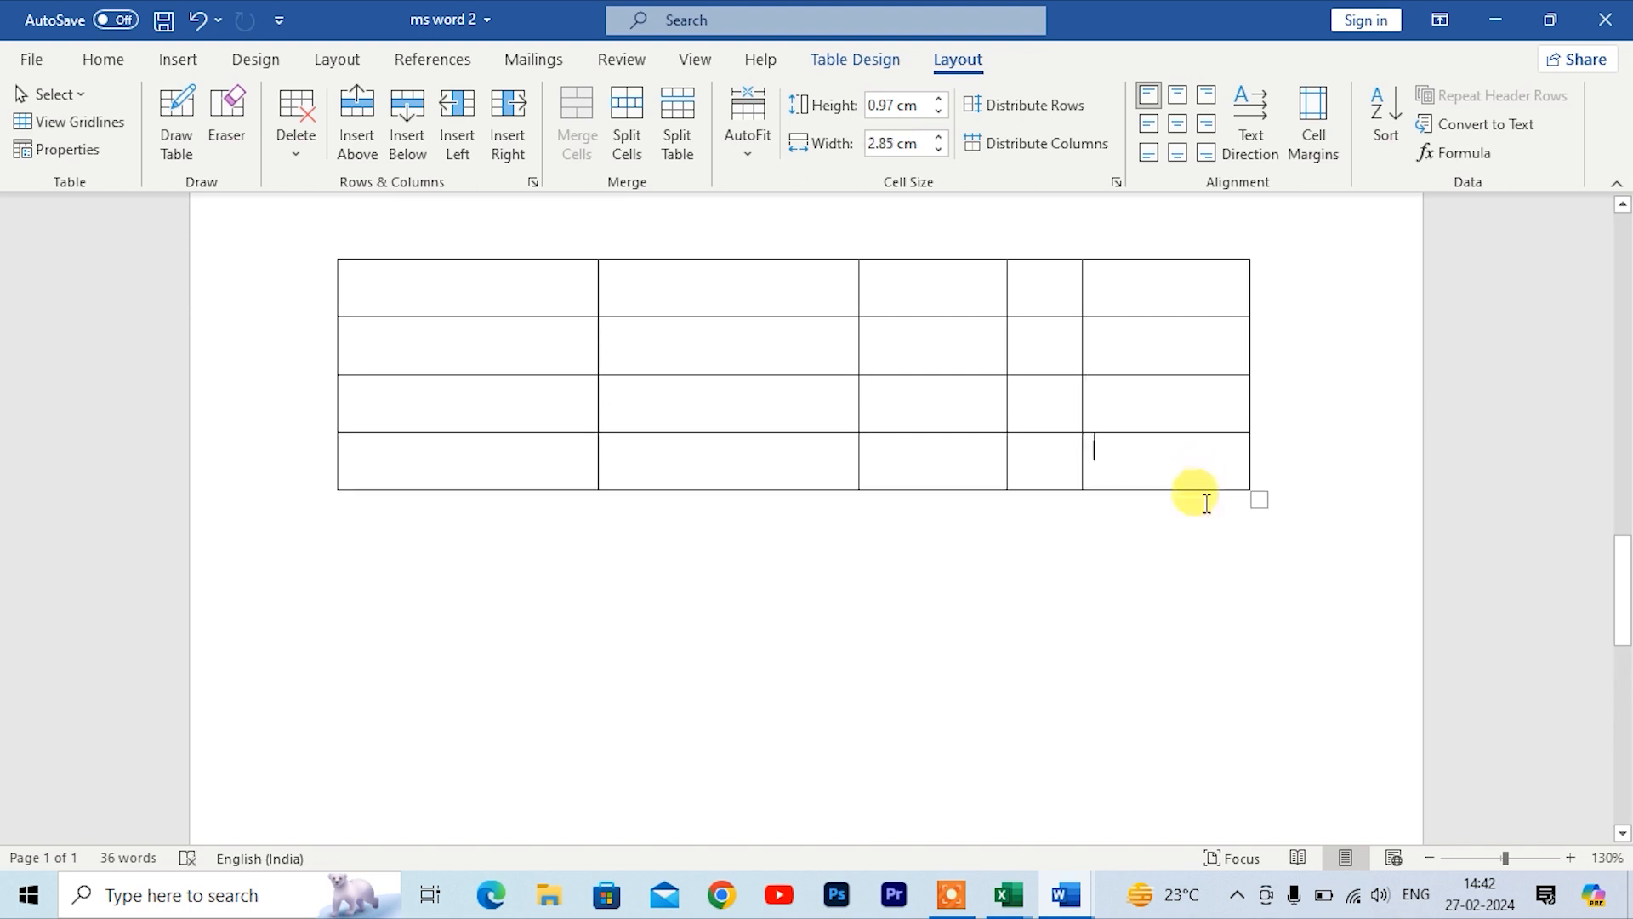
# Step: Select the two header rows and set them to repeat at the top of each page
pyautogui.scroll(5, 941, 612)
pyautogui.click(510, 642)
pyautogui.scroll(10, 482, 355)
pyautogui.moveTo(482, 355); pyautogui.dragTo(1042, 300)
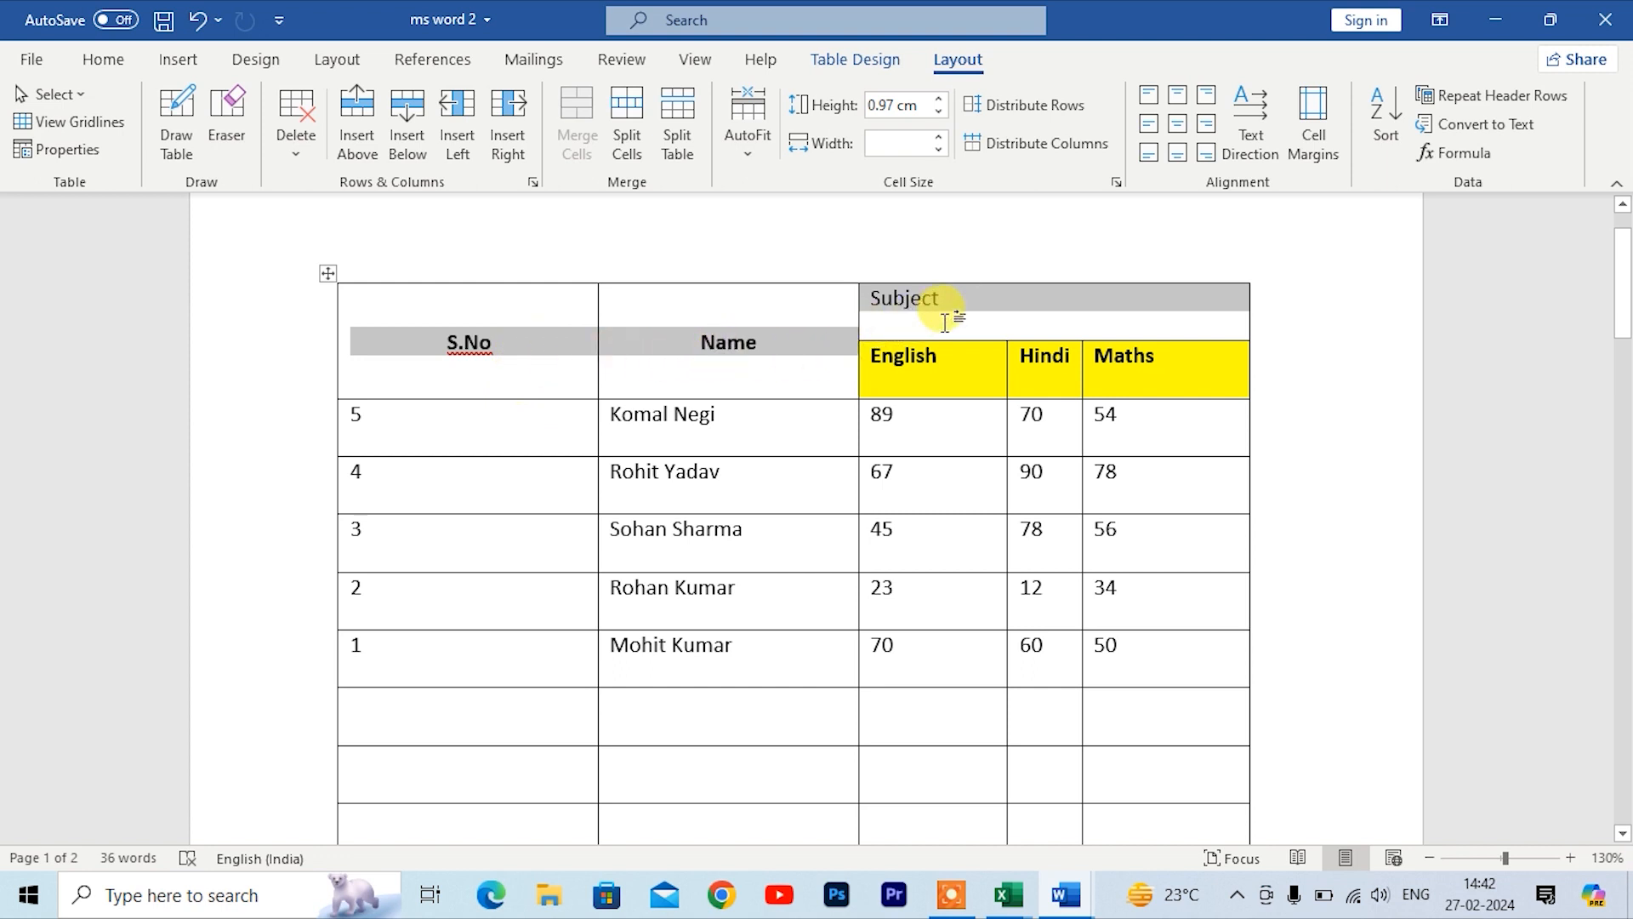
pyautogui.click(1459, 96)
pyautogui.scroll(-5, 1057, 656)
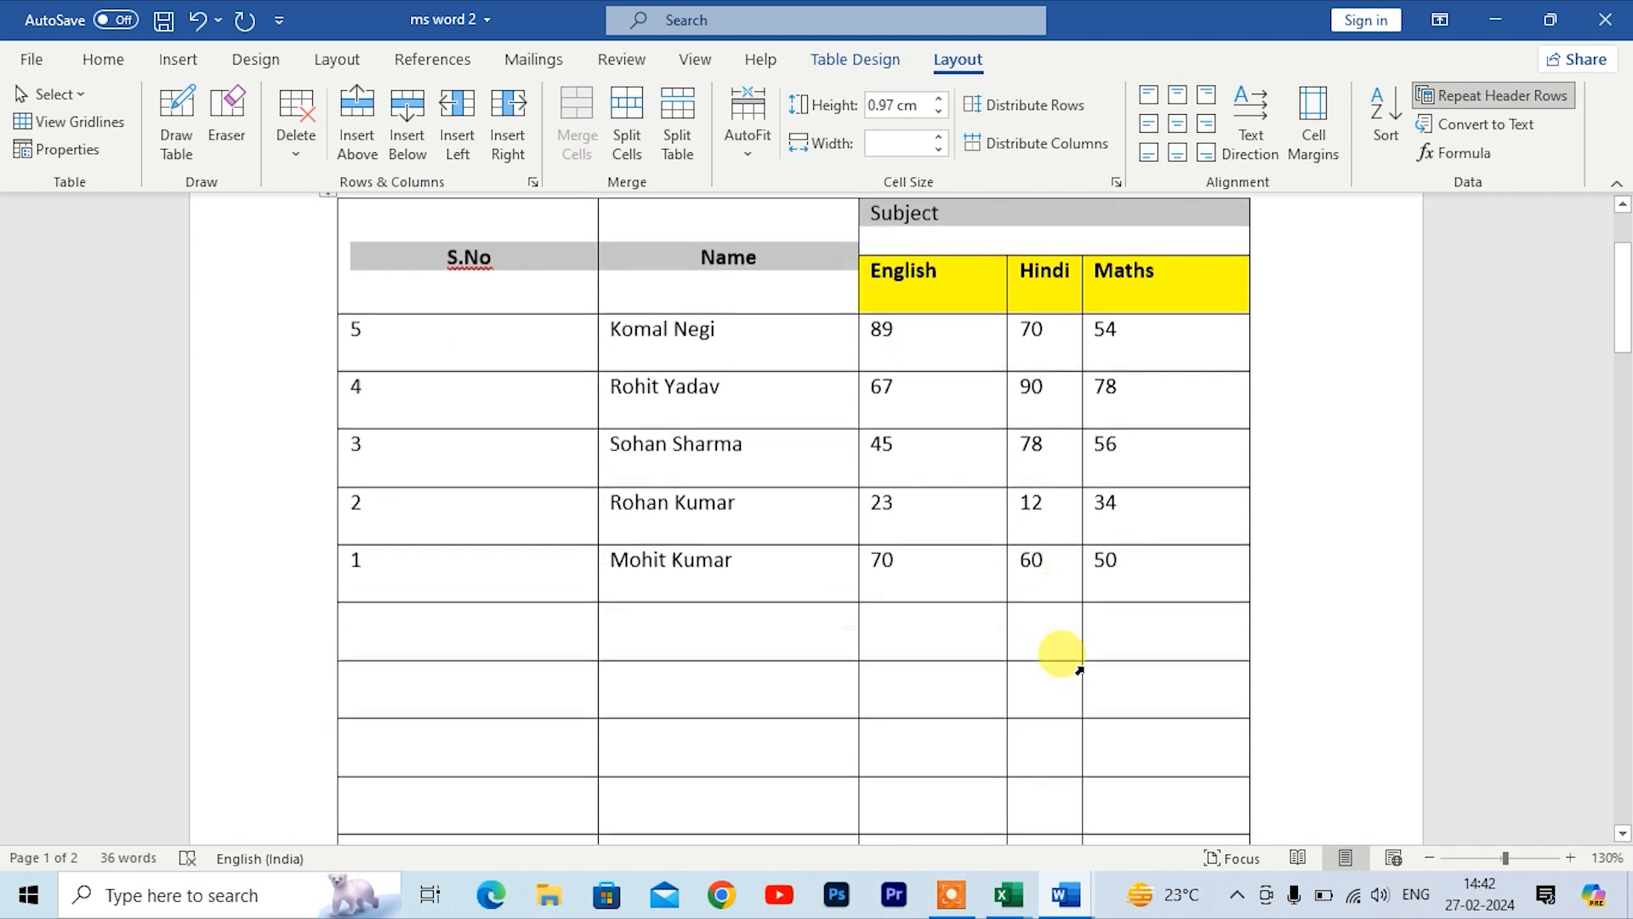
pyautogui.scroll(-5, 1096, 594)
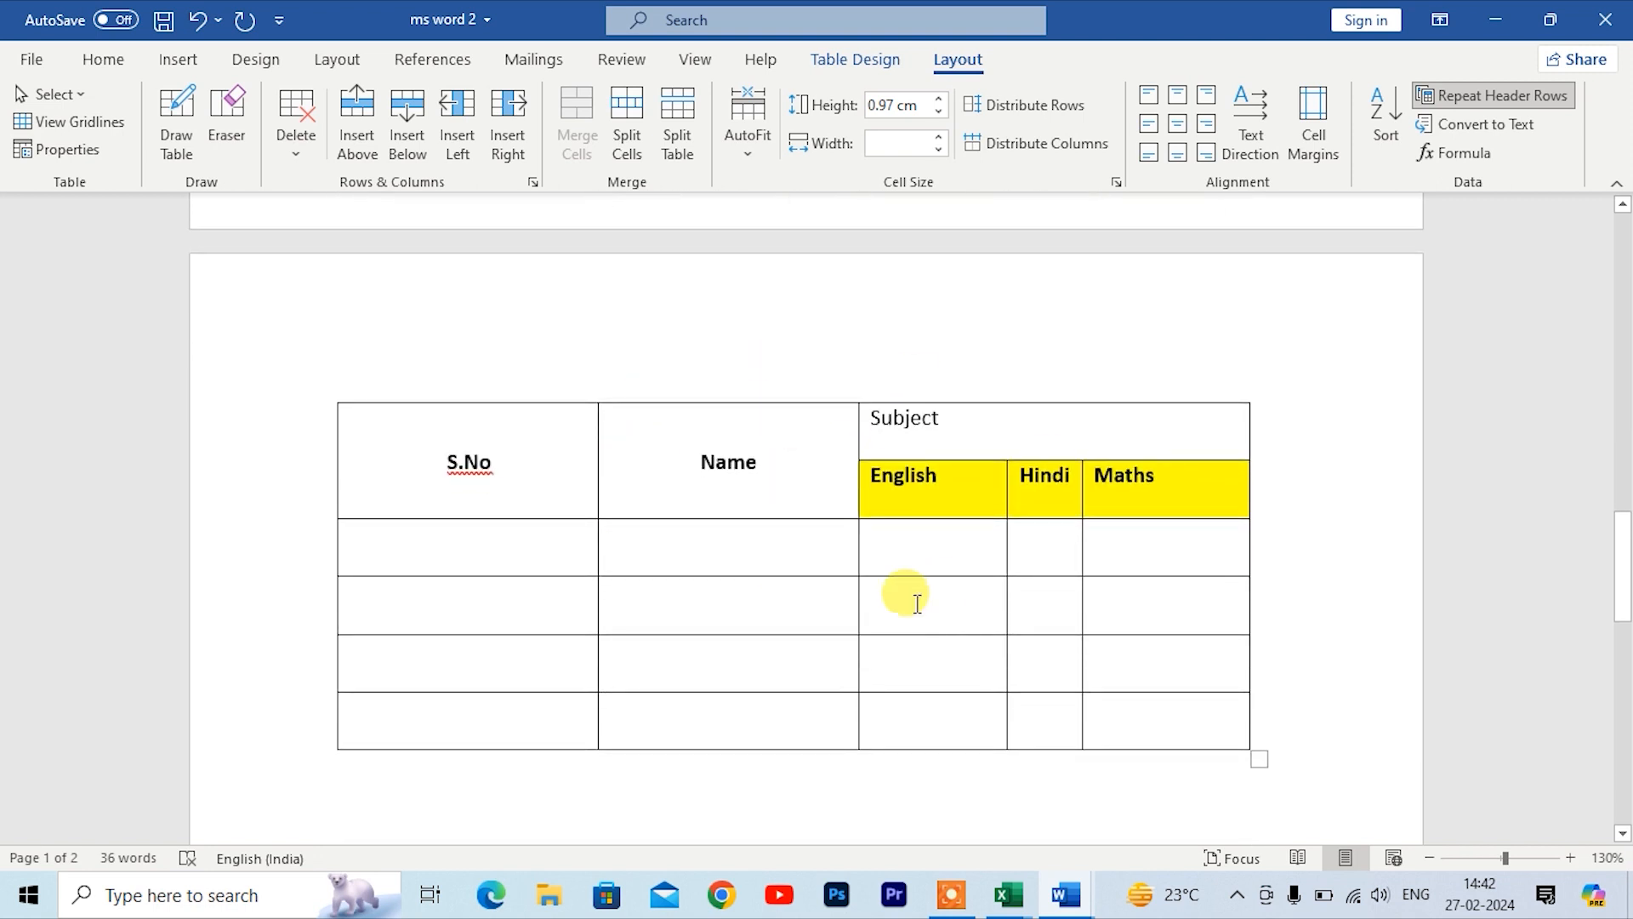
pyautogui.scroll(8, 718, 748)
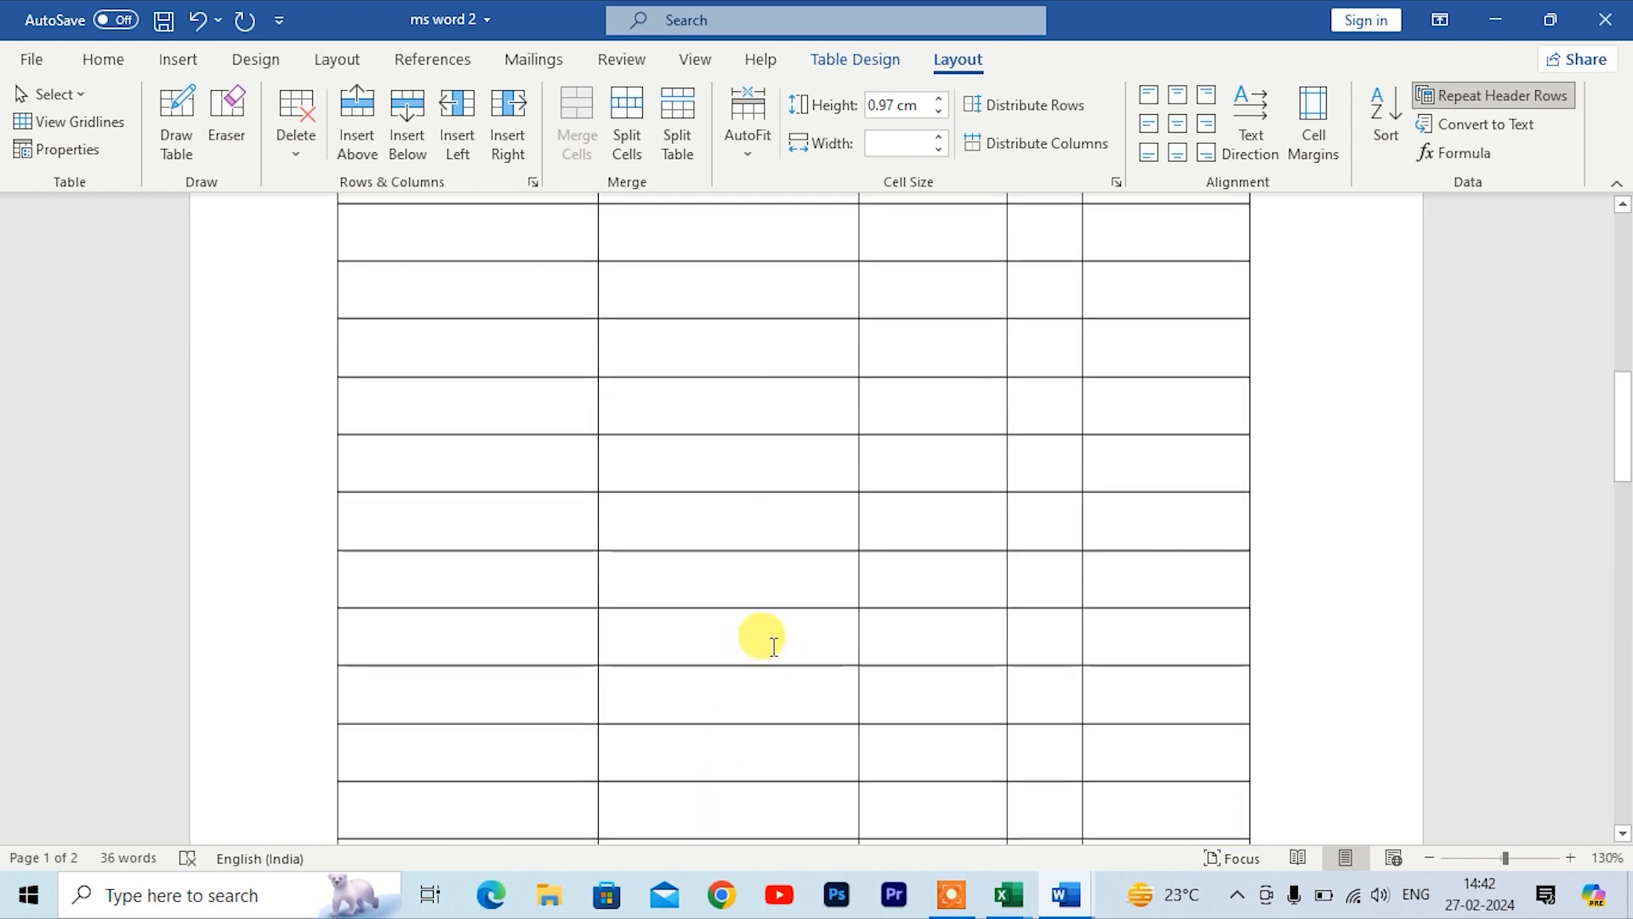
pyautogui.scroll(3, 760, 599)
# Step: Switch to the ms word 1 document window
pyautogui.click(1214, 575)
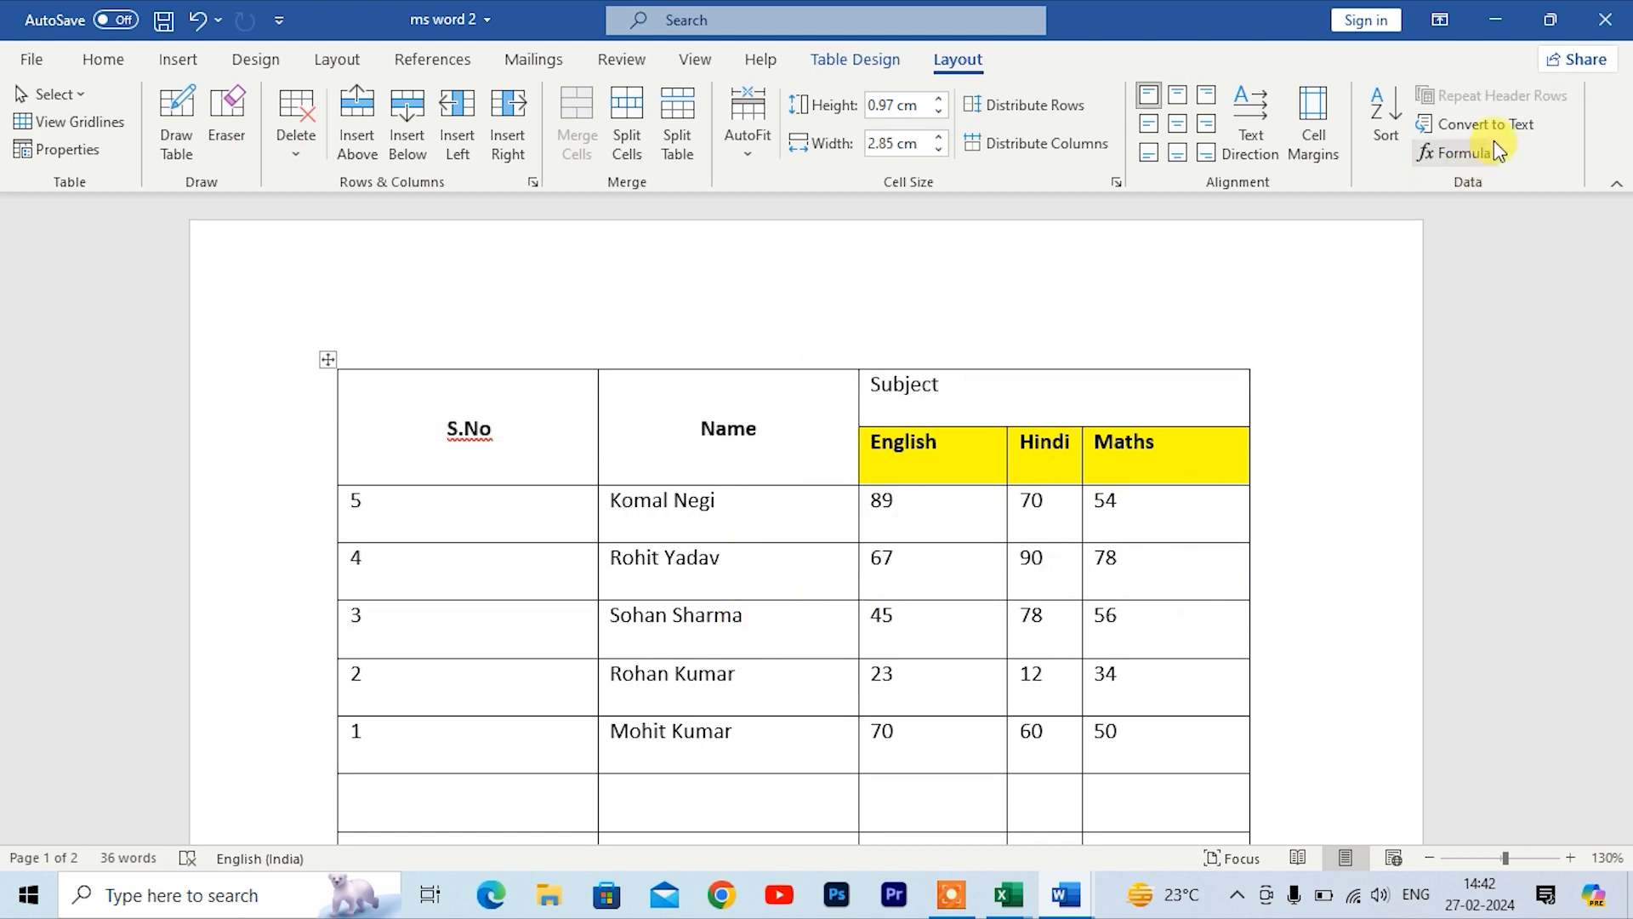
pyautogui.hotkey('alt', 'Tab')
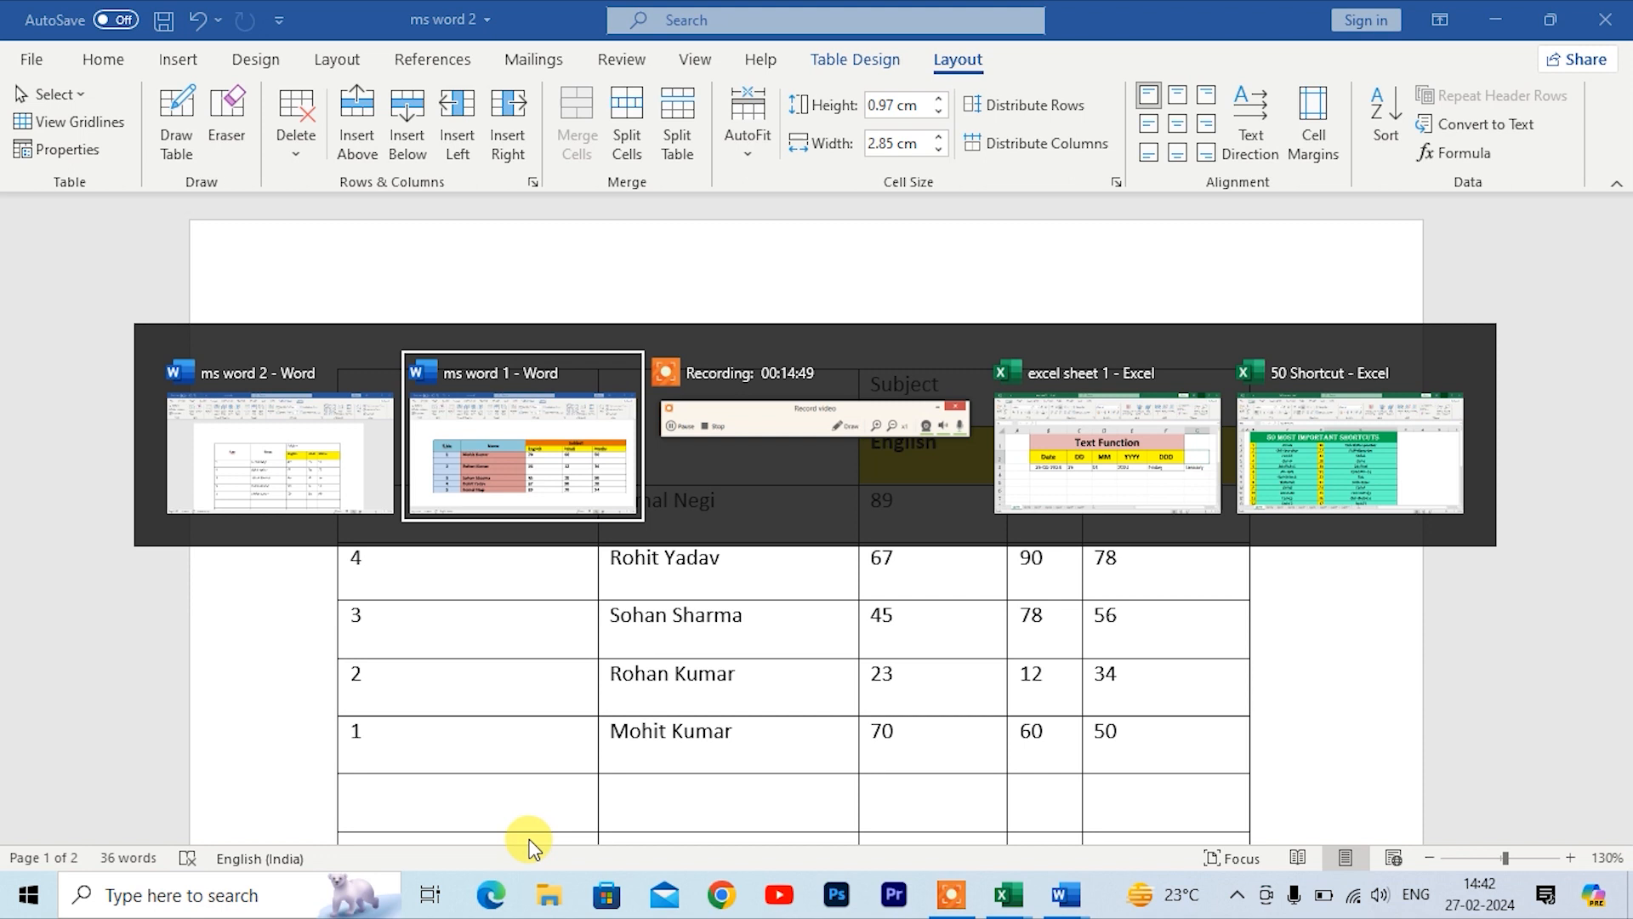
pyautogui.scroll(-1, 442, 620)
pyautogui.click(939, 510)
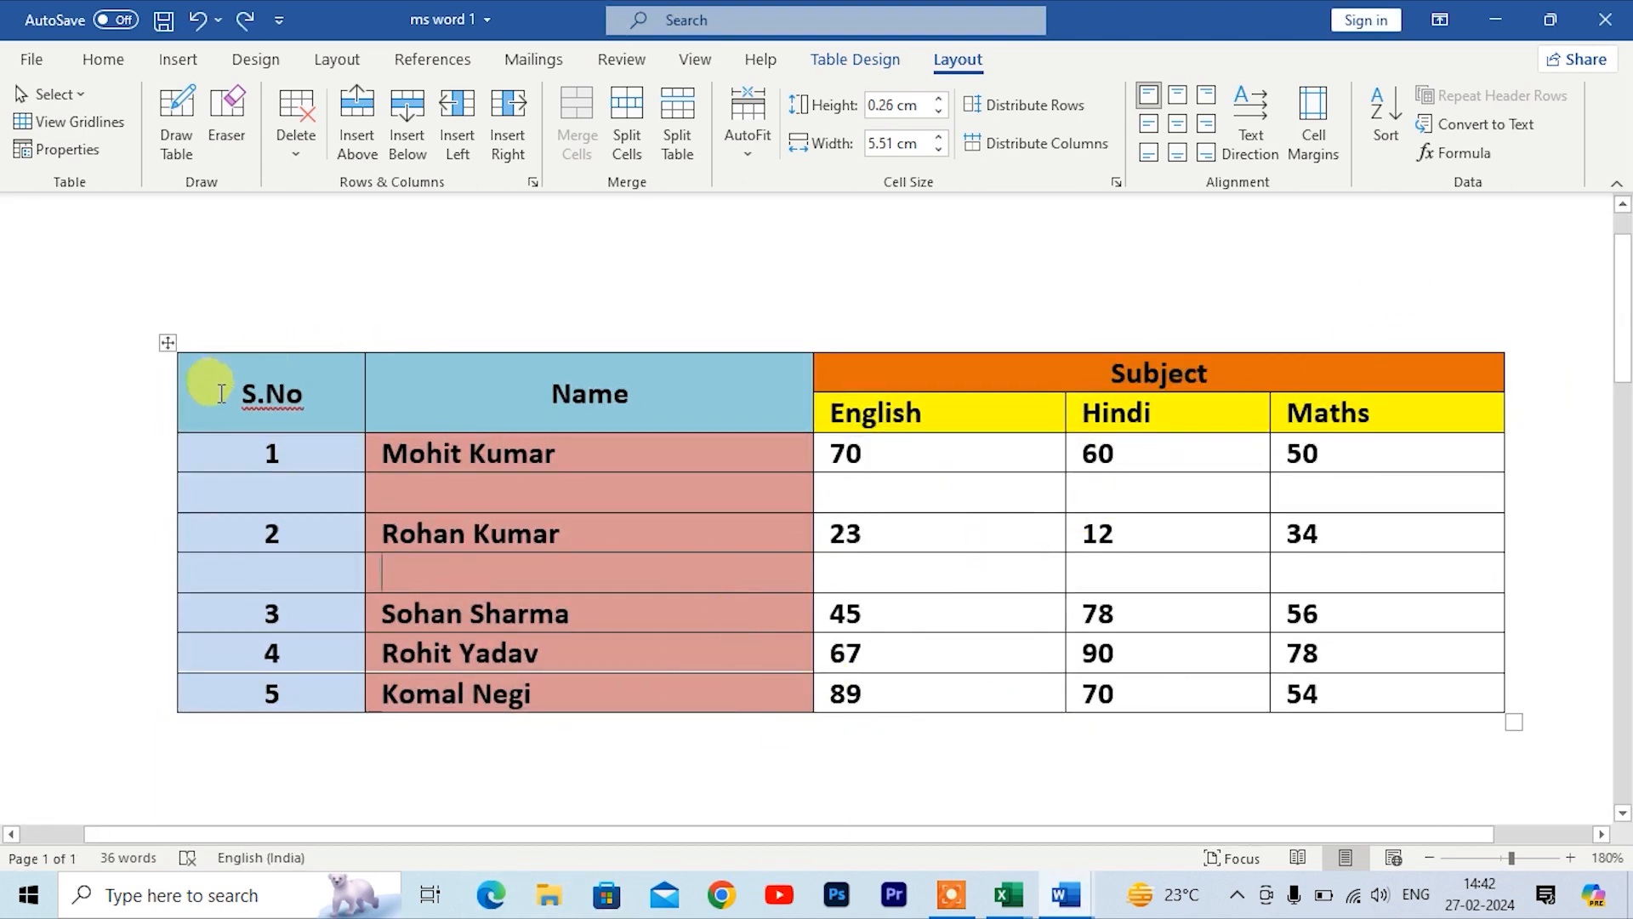
# Step: Select the whole table and convert it to text separated by tabs
pyautogui.click(161, 345)
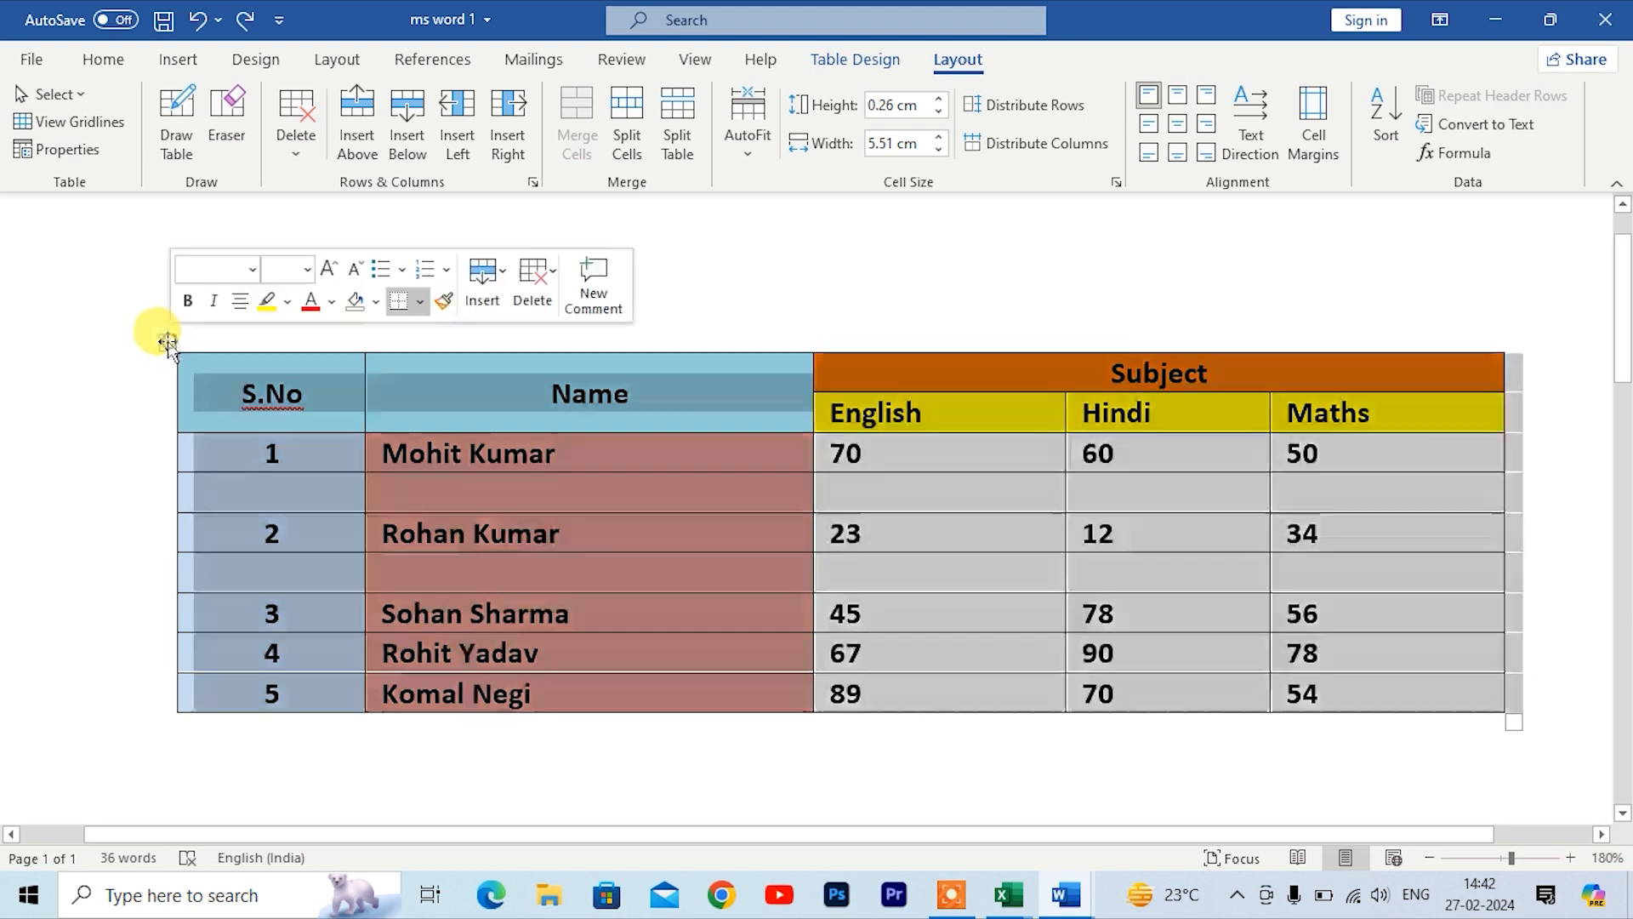
pyautogui.click(1485, 125)
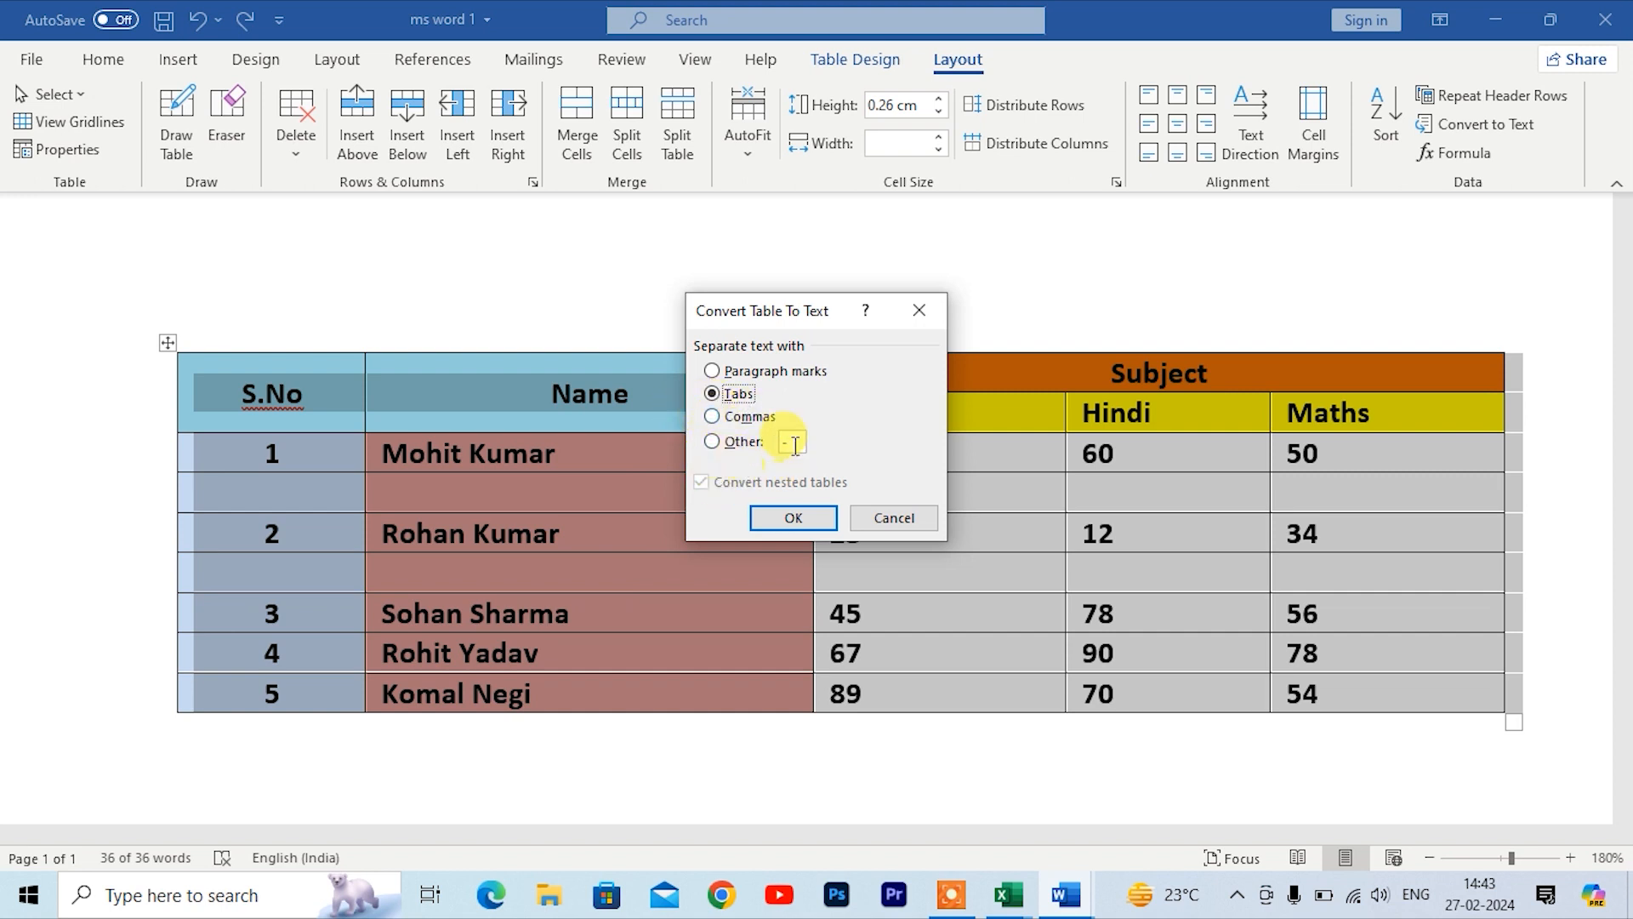
pyautogui.click(779, 523)
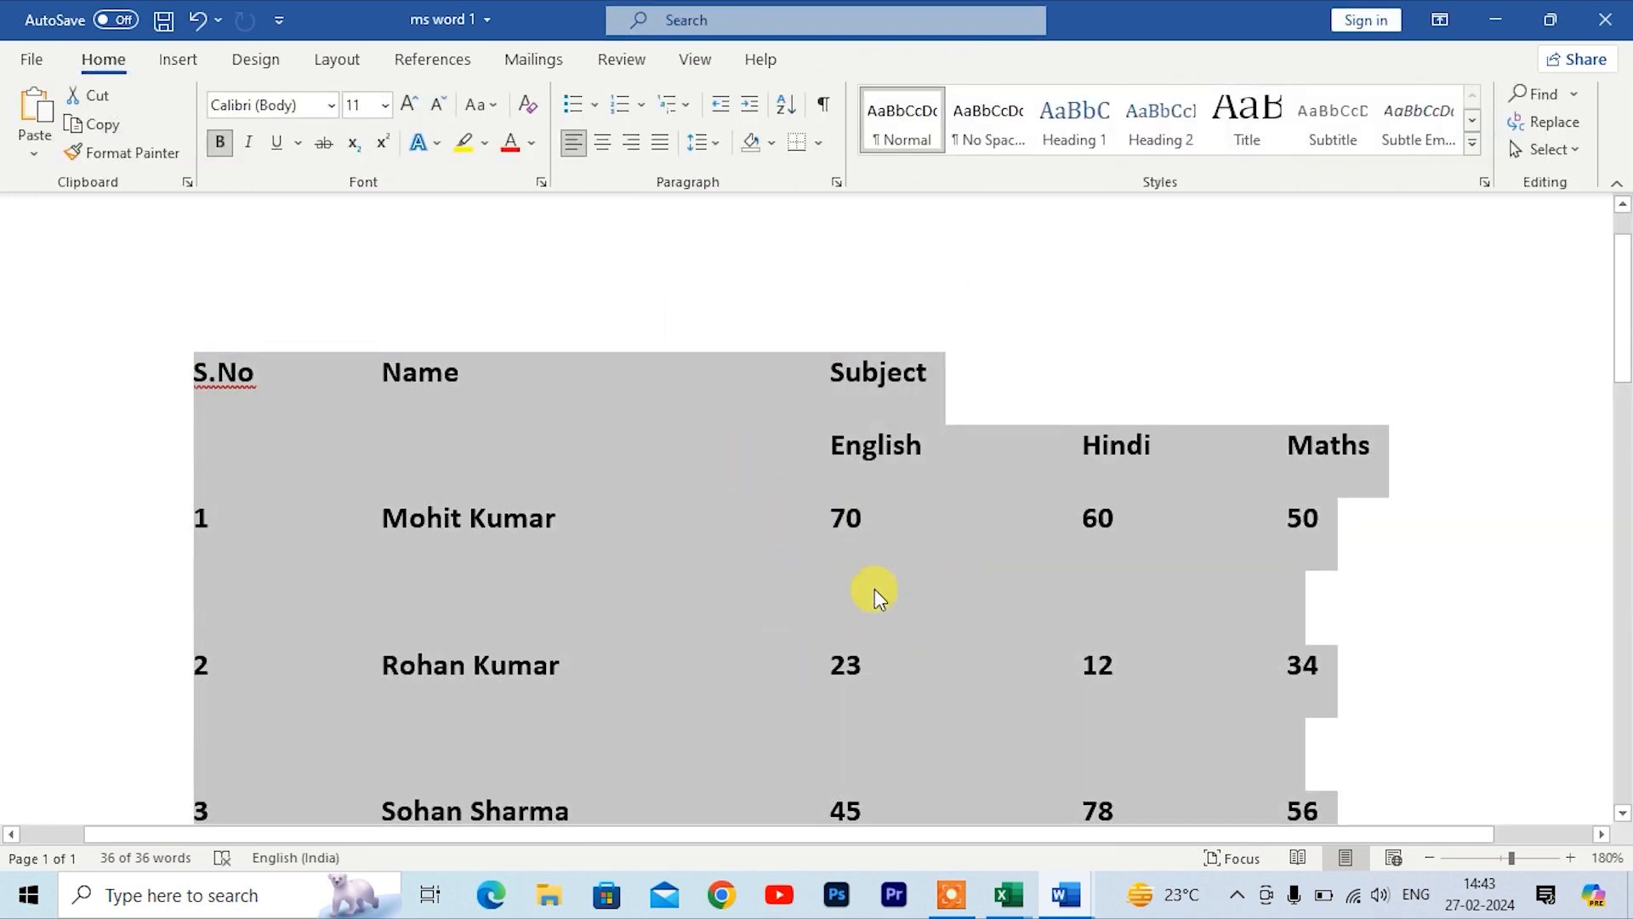
pyautogui.scroll(-6, 746, 563)
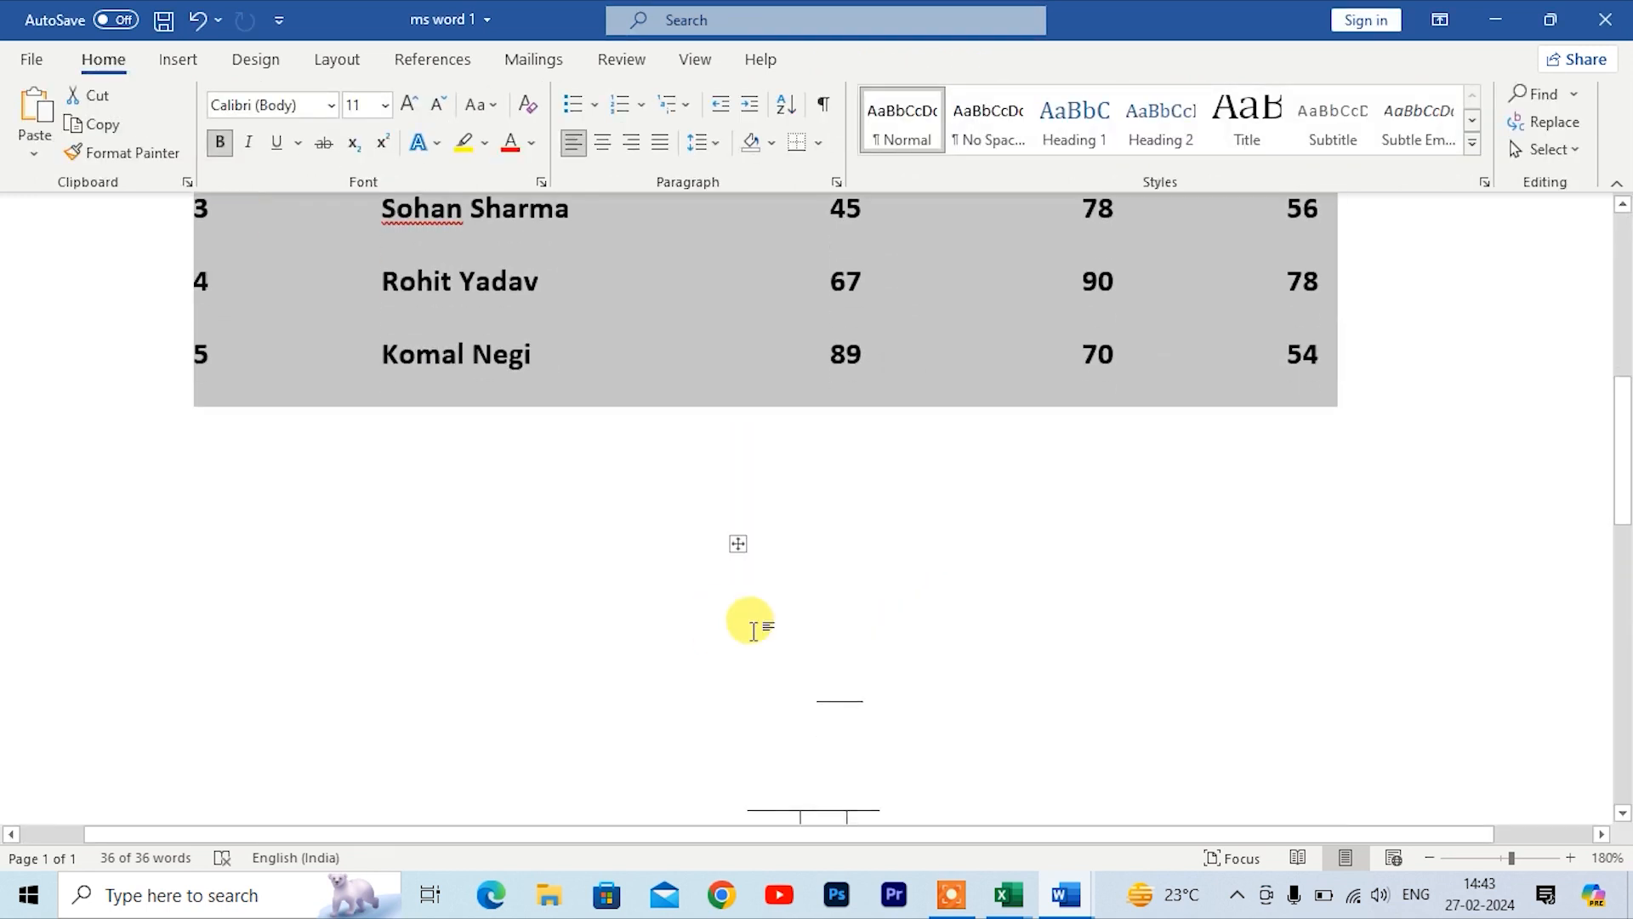
pyautogui.scroll(5, 747, 629)
pyautogui.scroll(2, 747, 627)
pyautogui.scroll(-4, 747, 627)
pyautogui.click(944, 378)
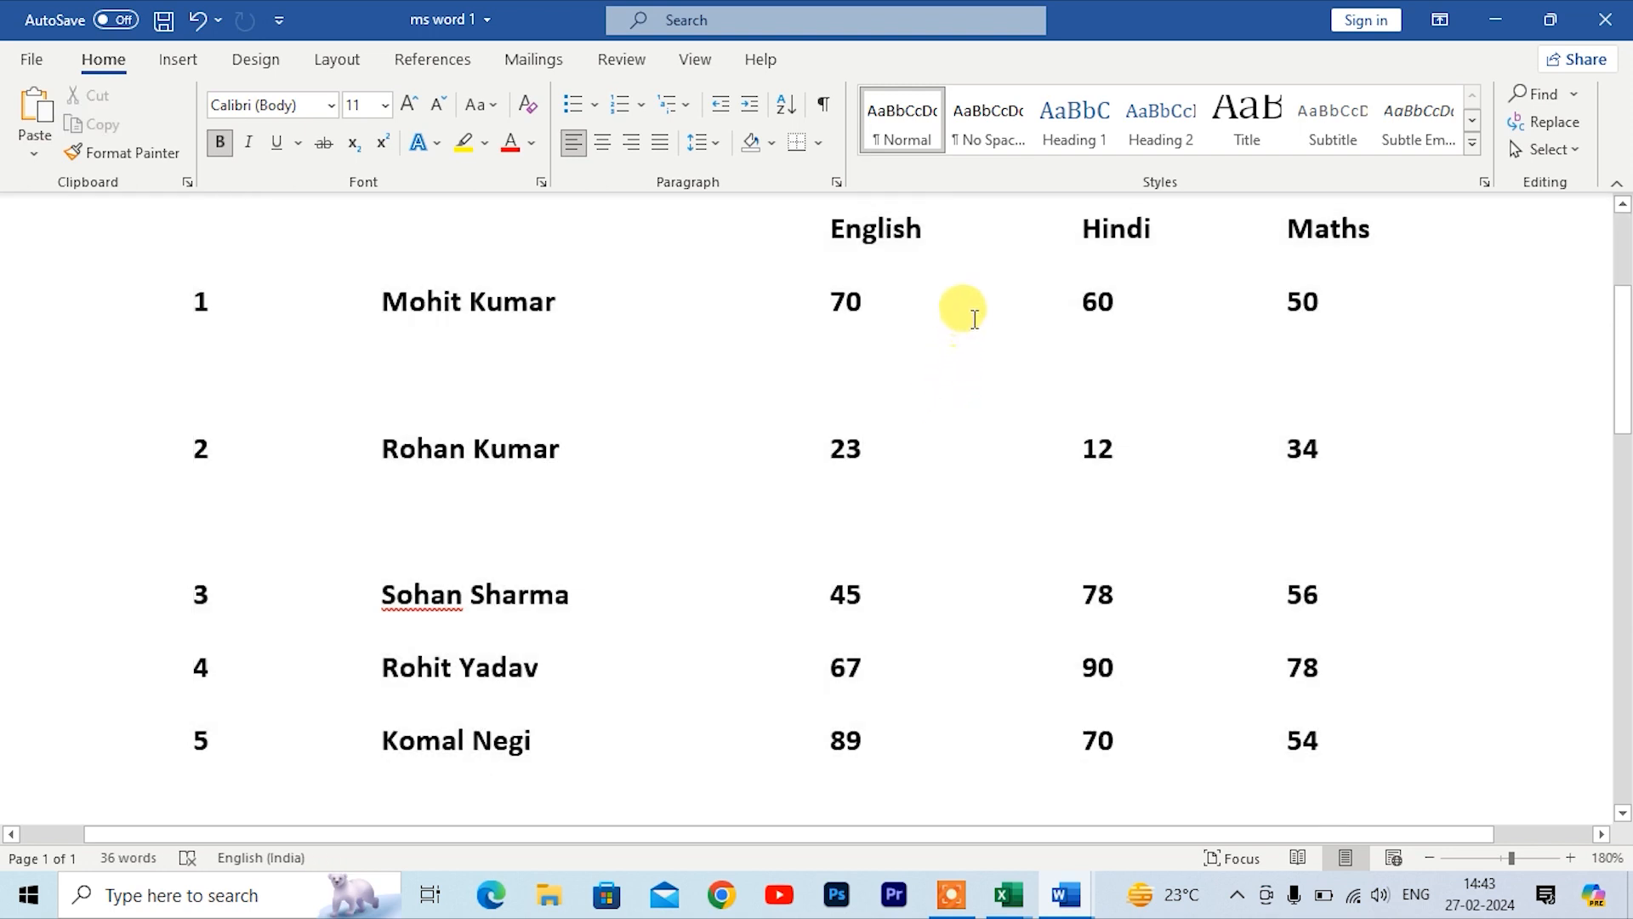
pyautogui.press('BackSpace')
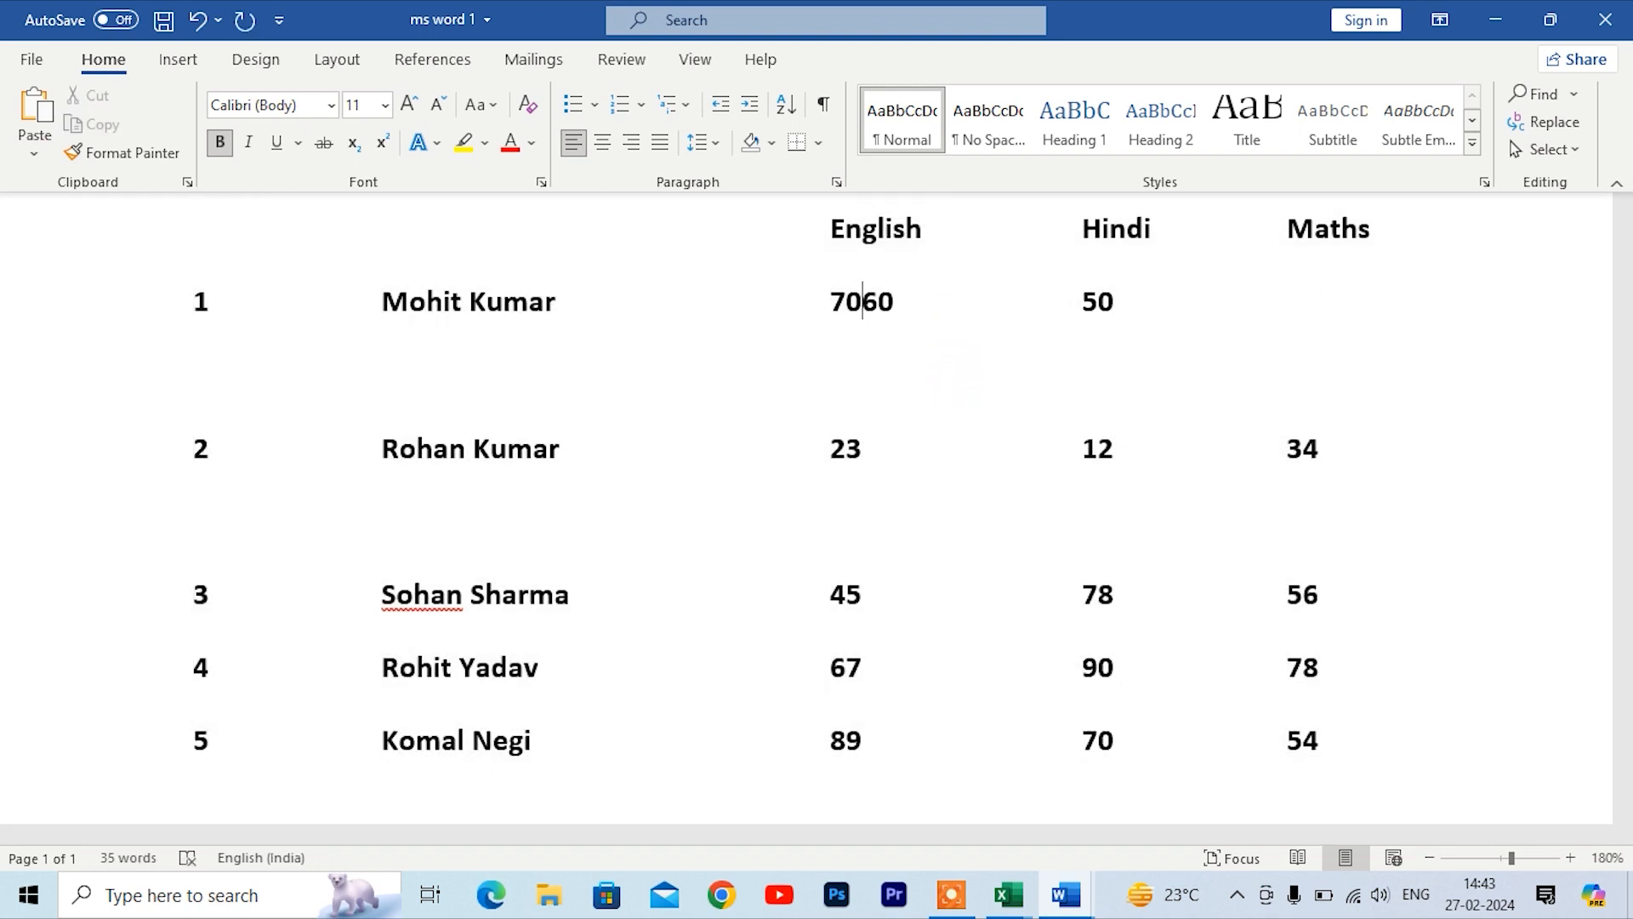
pyautogui.hotkey('ctrl', 'z')
pyautogui.hotkey('ctrl', 'z')
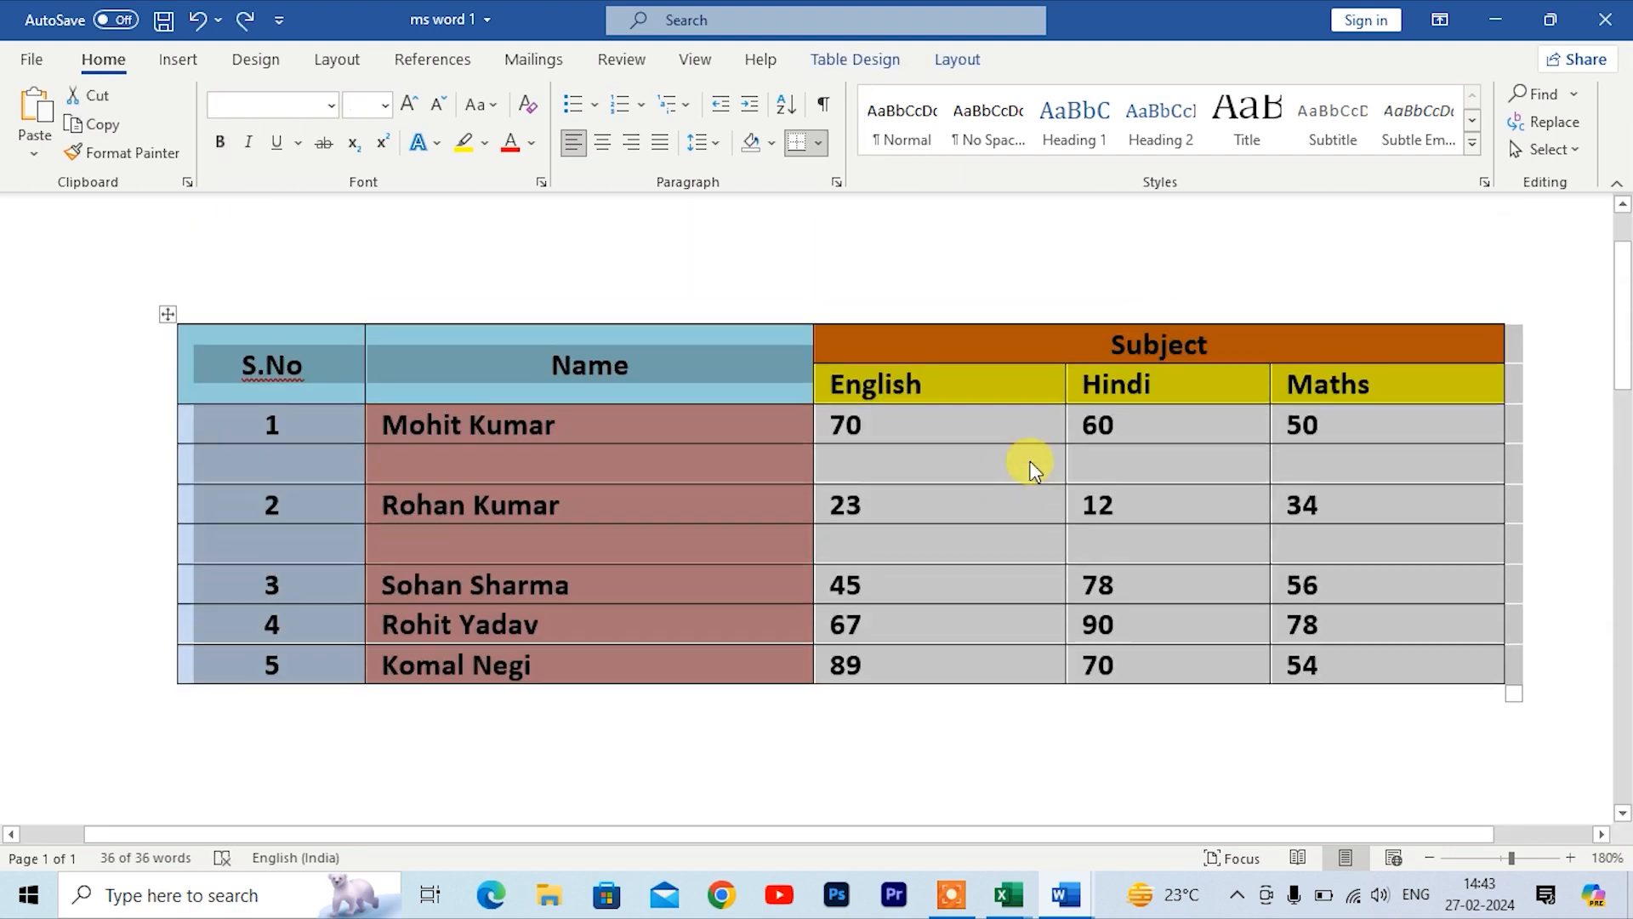
# Step: Convert the selected table to text using a comma as the Other separator
pyautogui.click(957, 60)
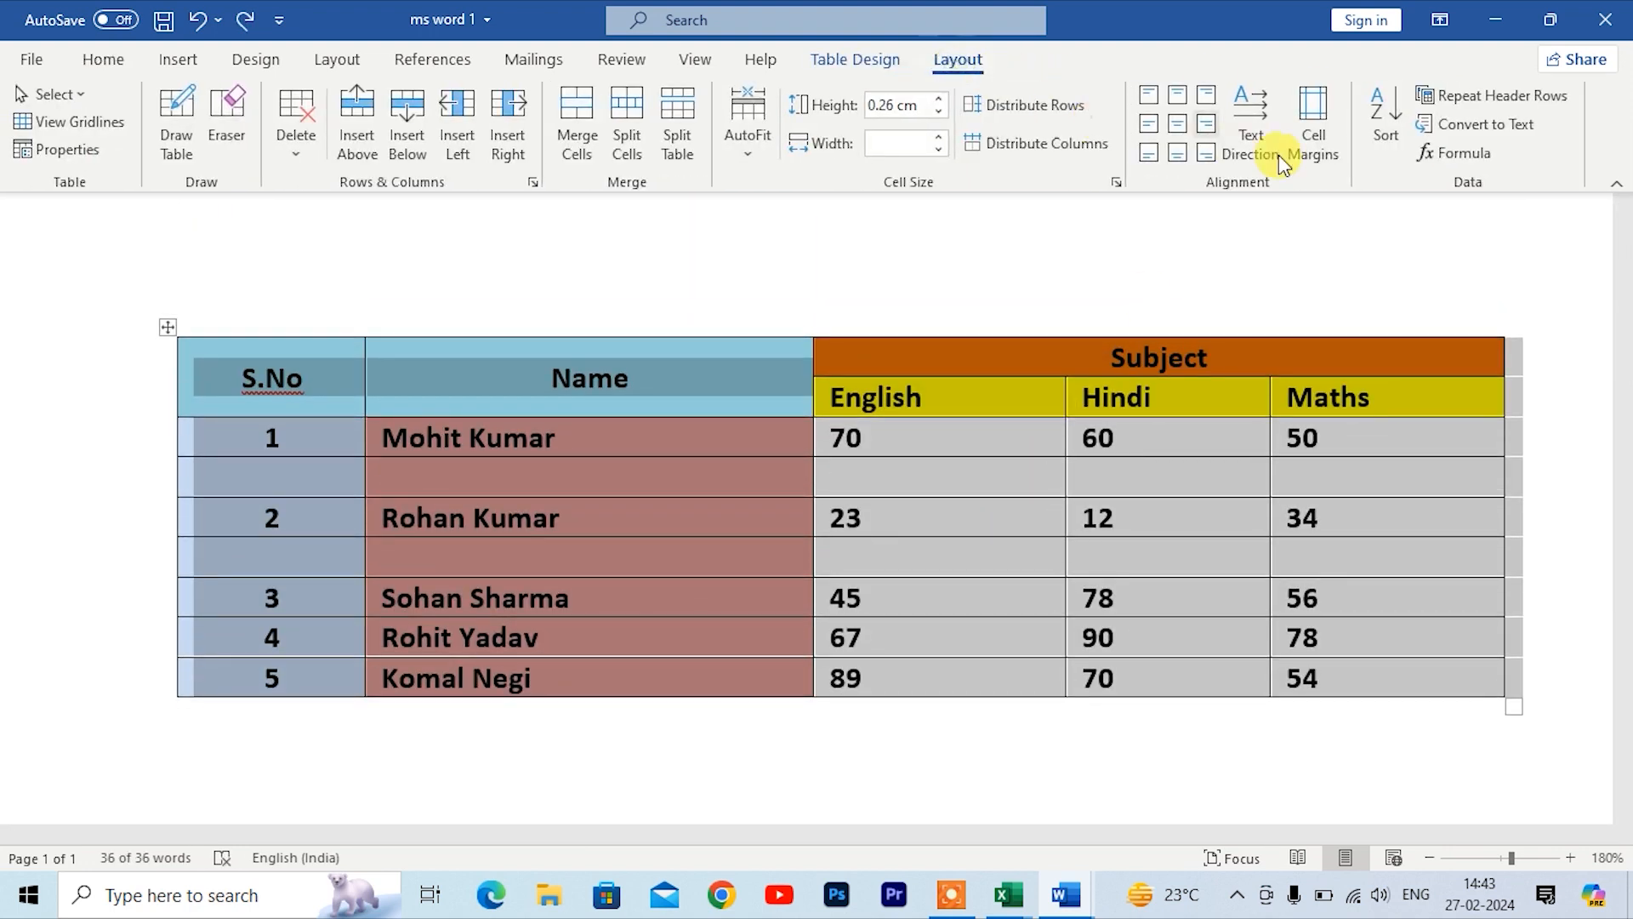
pyautogui.click(1463, 130)
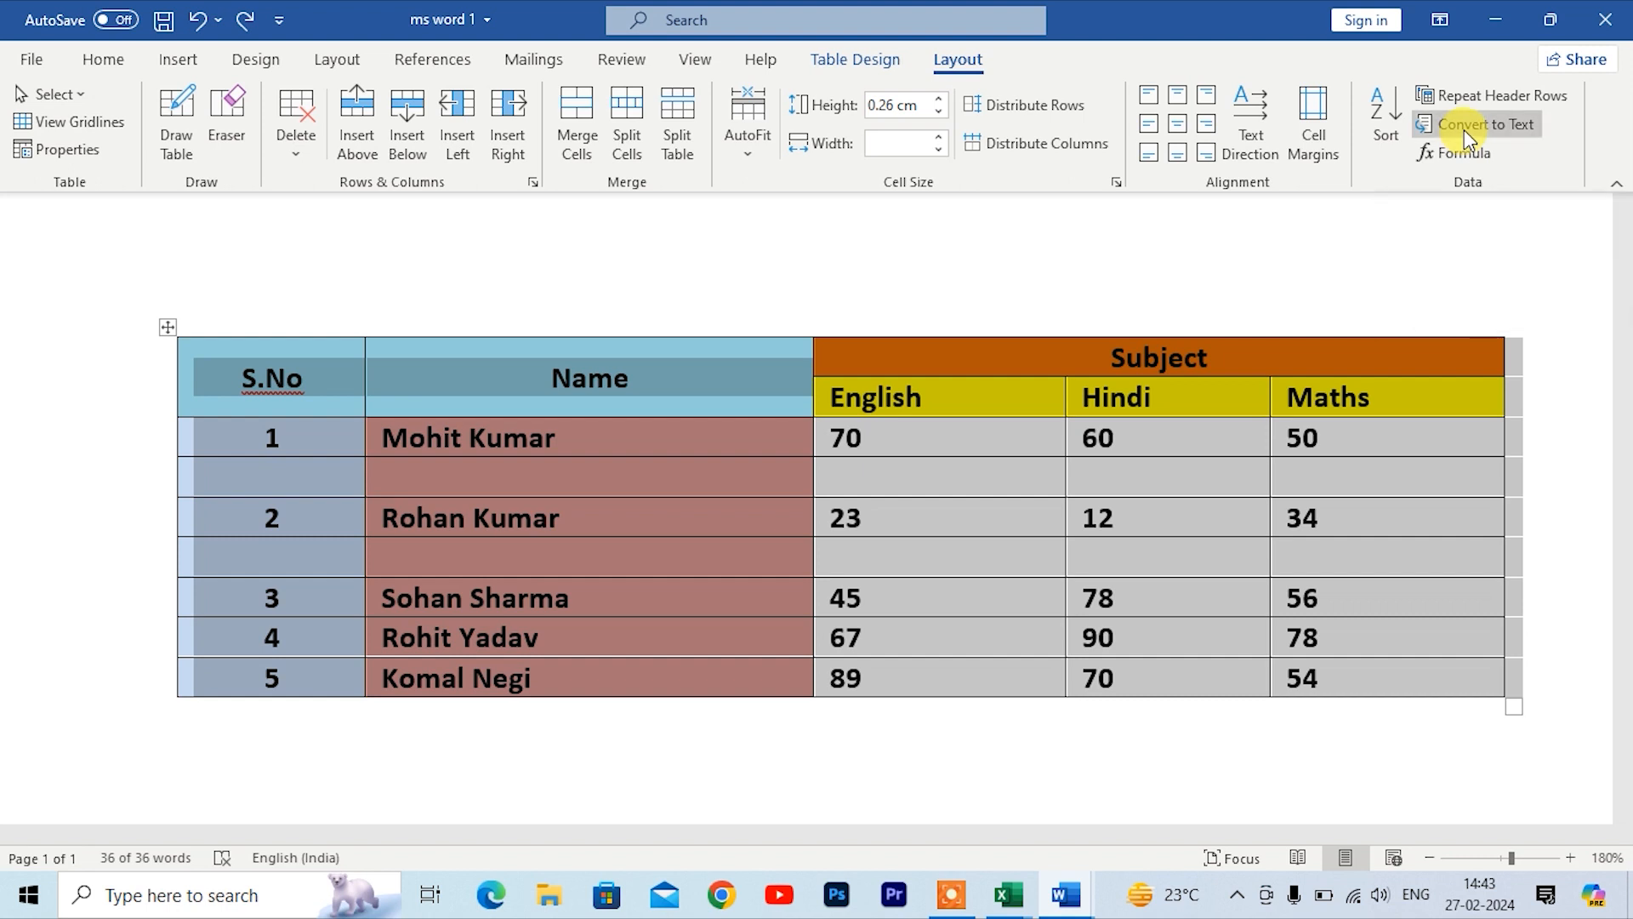
pyautogui.click(793, 519)
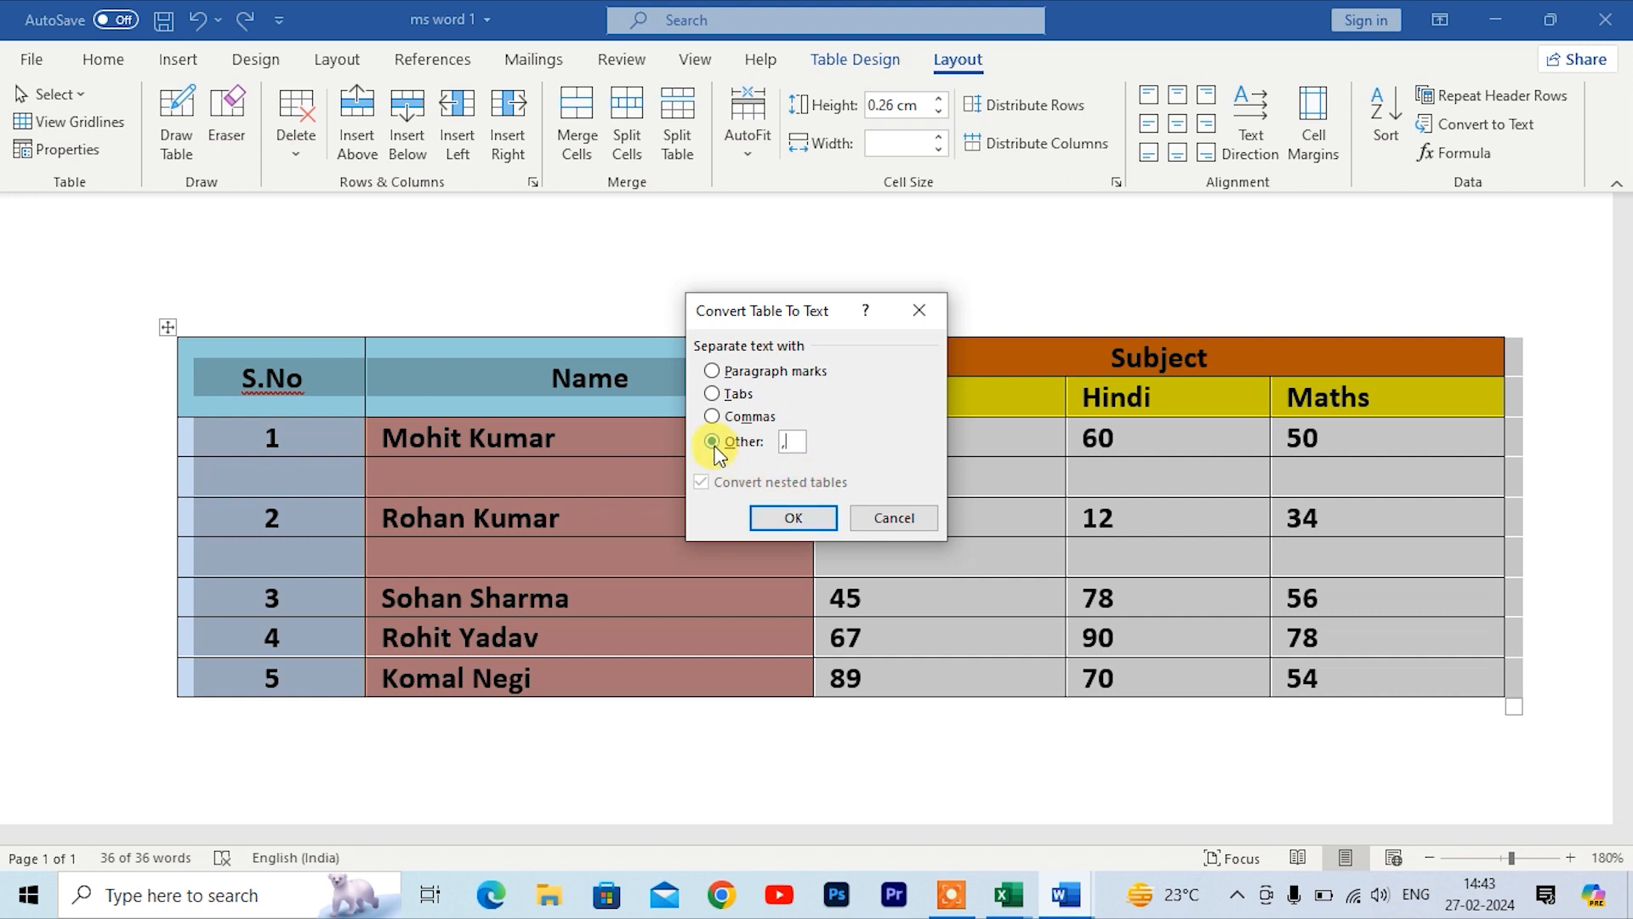
pyautogui.click(792, 520)
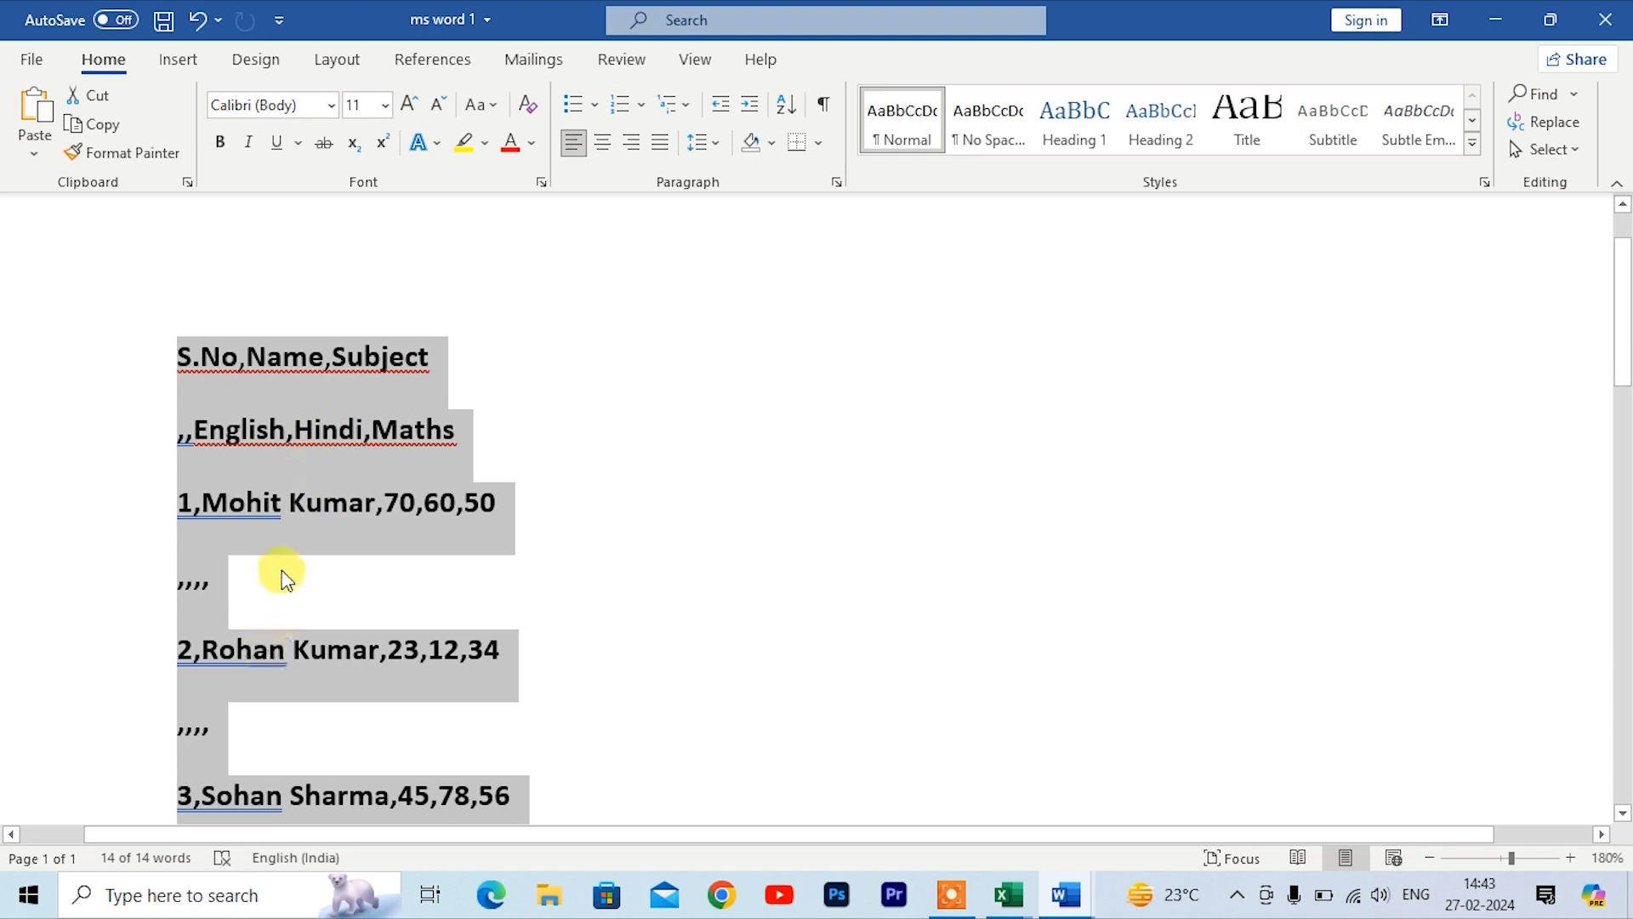
# Step: Undo the comma-separated conversion to restore the table
pyautogui.click(421, 506)
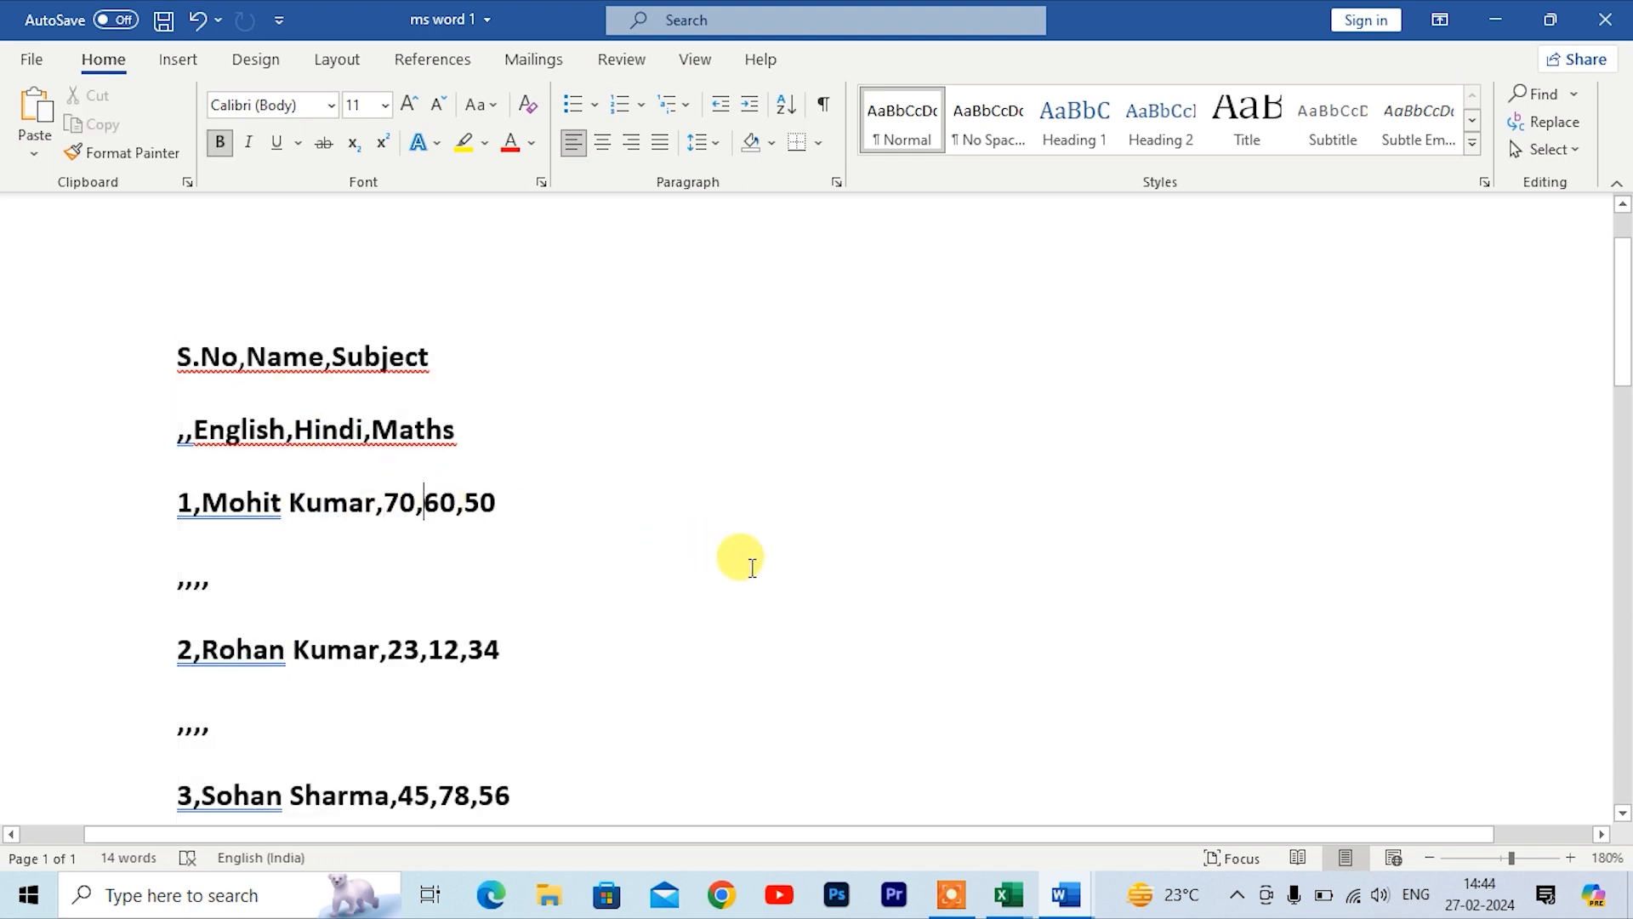
pyautogui.hotkey('ctrl', 'z')
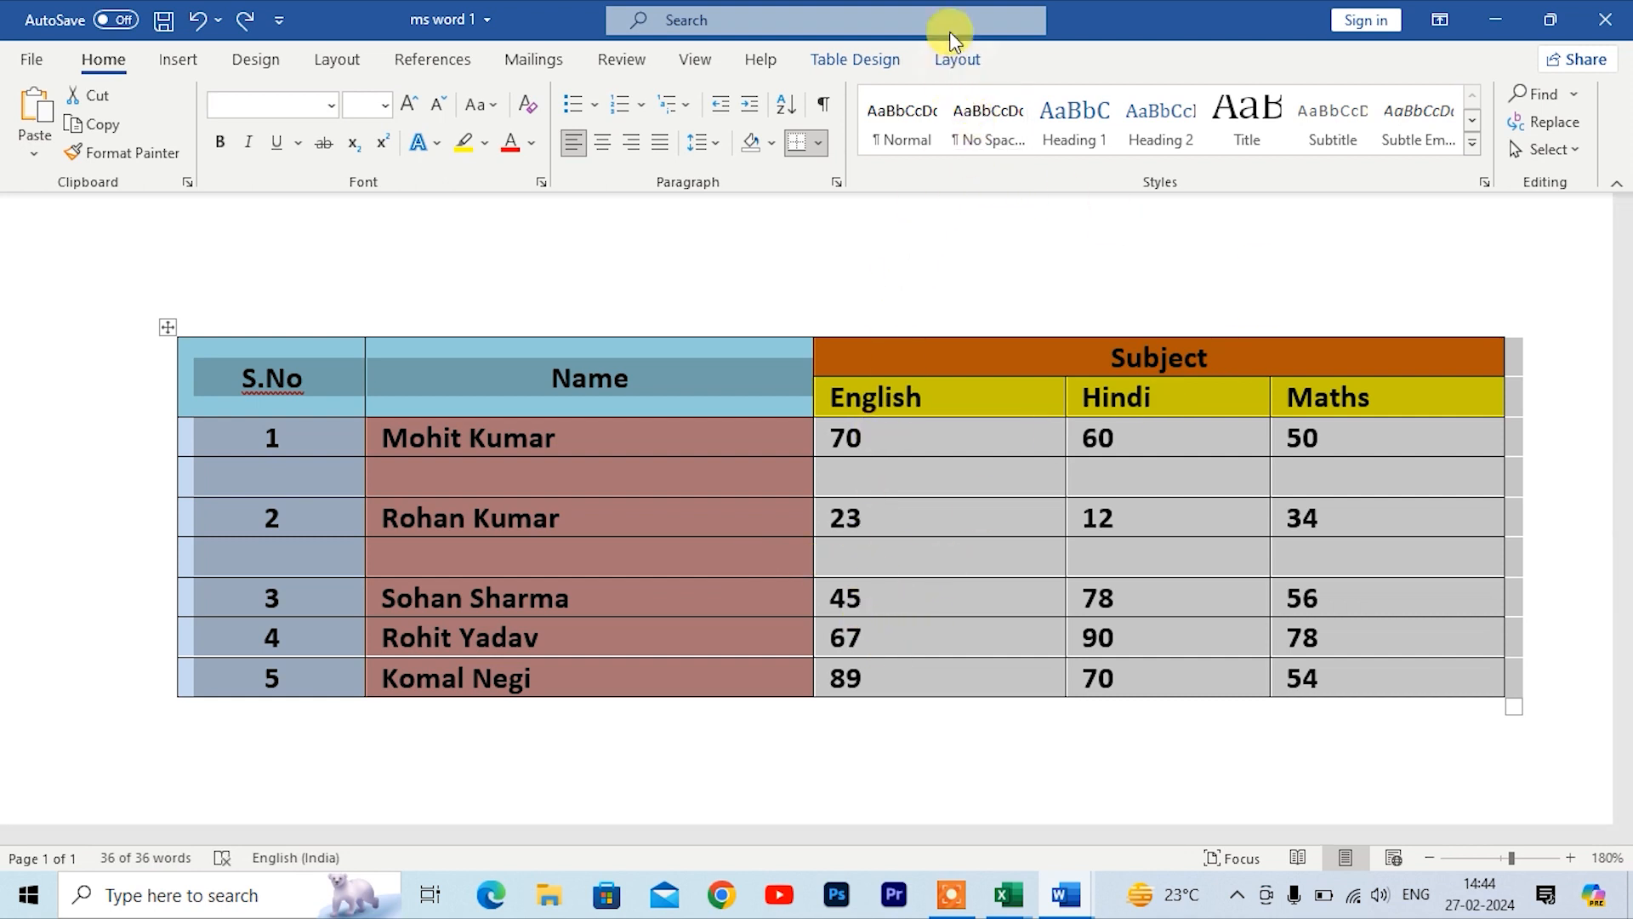
# Step: Add a new row at the end of the table and insert a =SUM(ABOVE) formula in its Maths cell
pyautogui.click(956, 59)
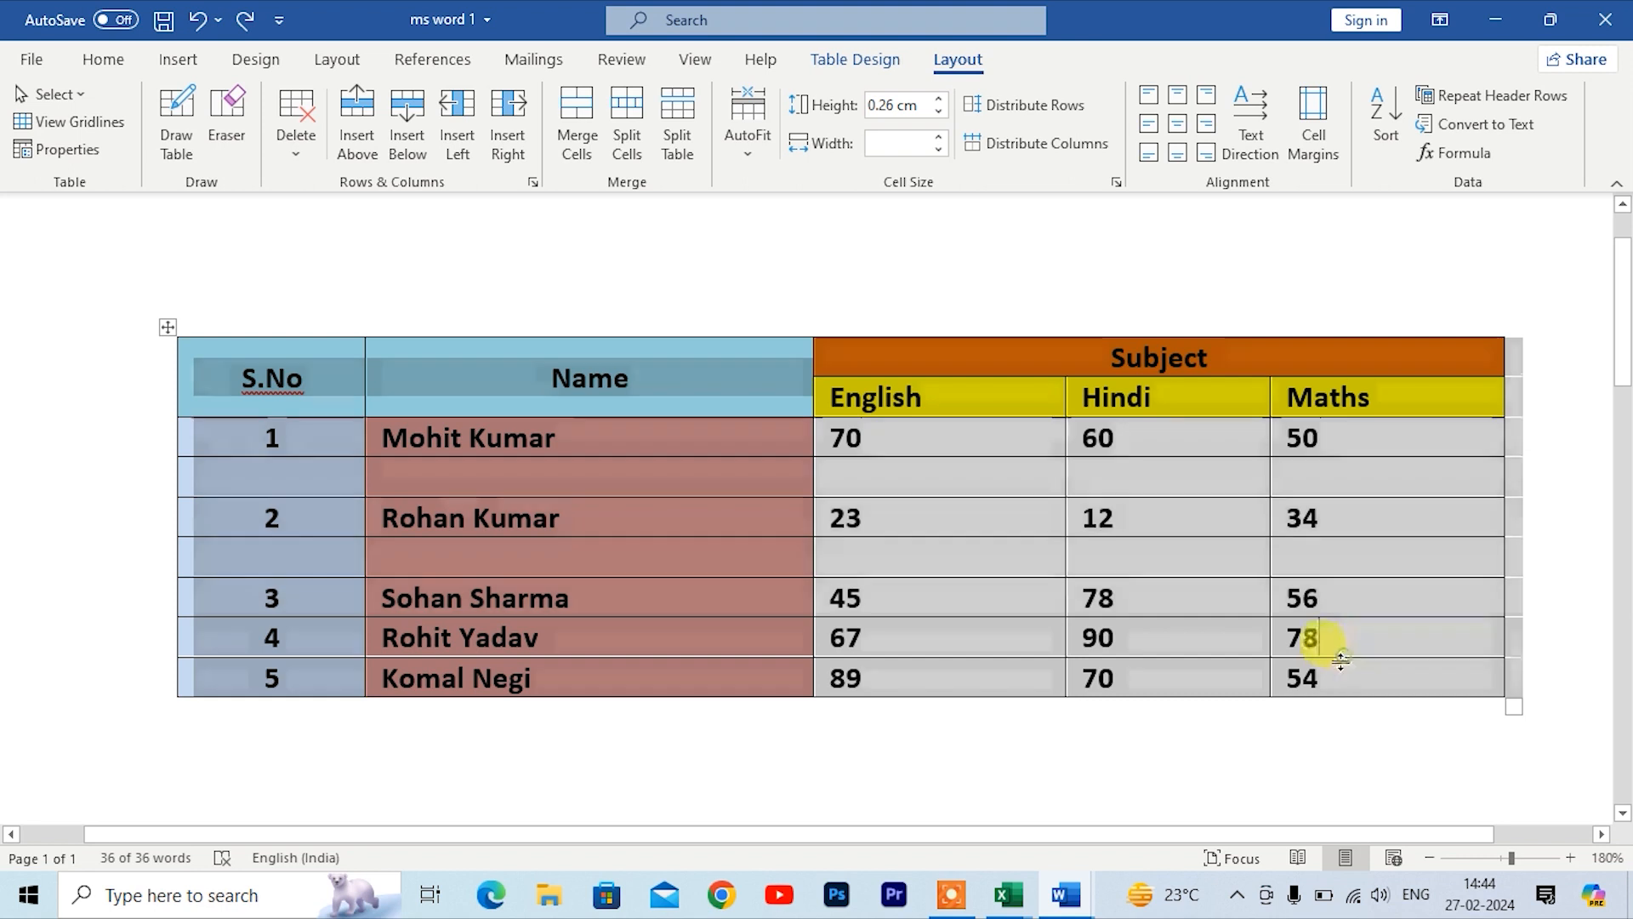
pyautogui.click(1340, 660)
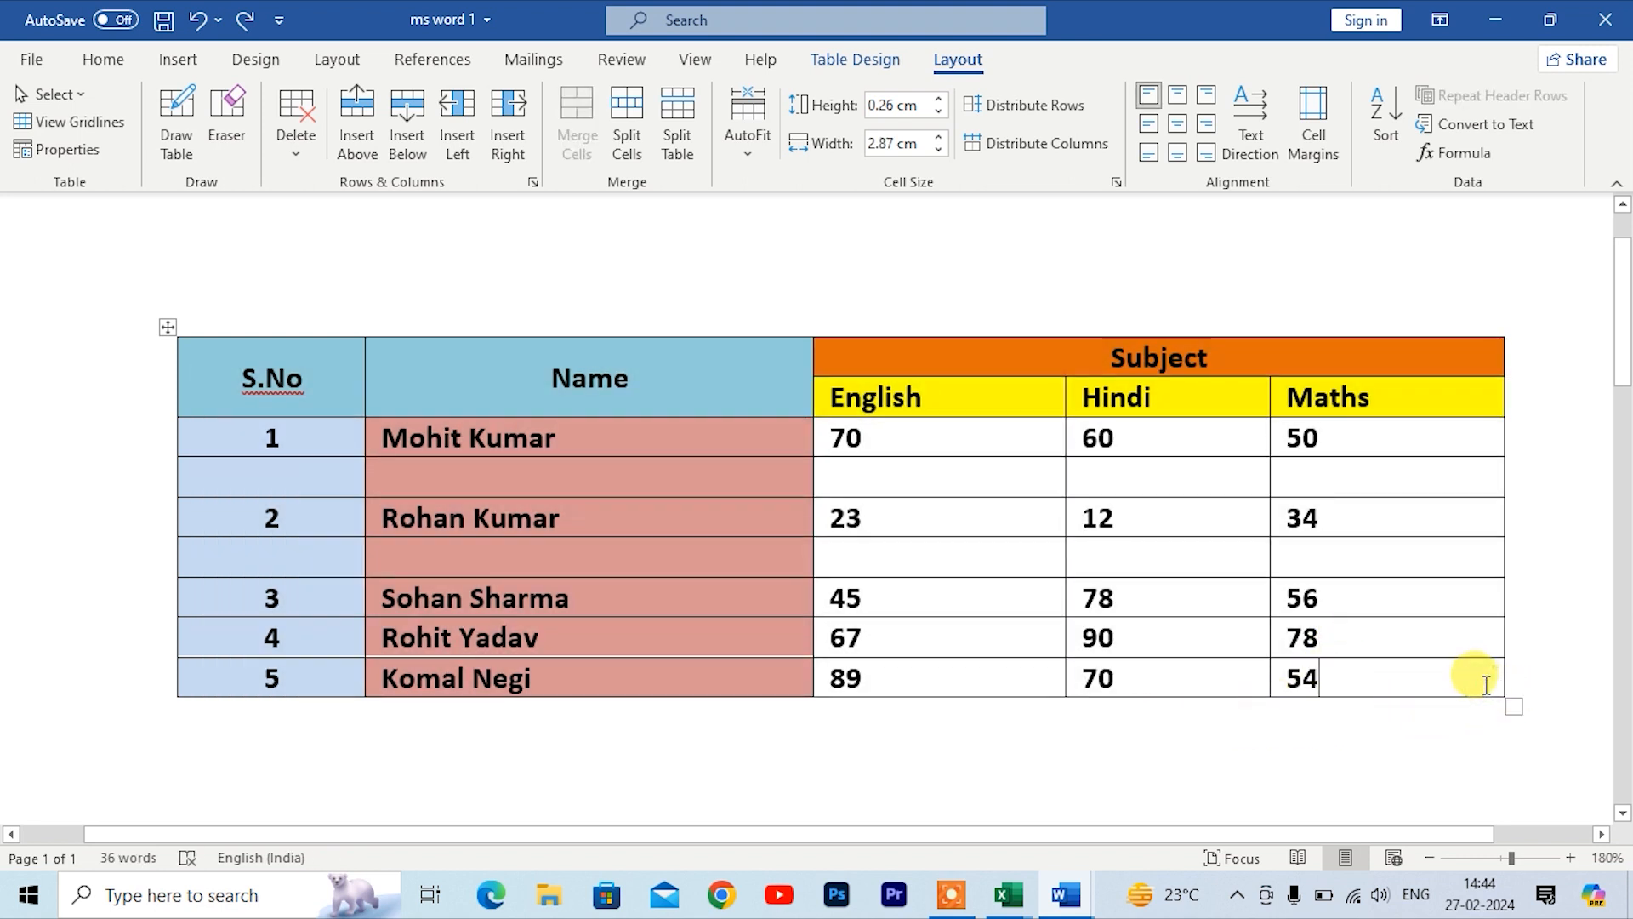
pyautogui.press('Tab')
pyautogui.click(1329, 723)
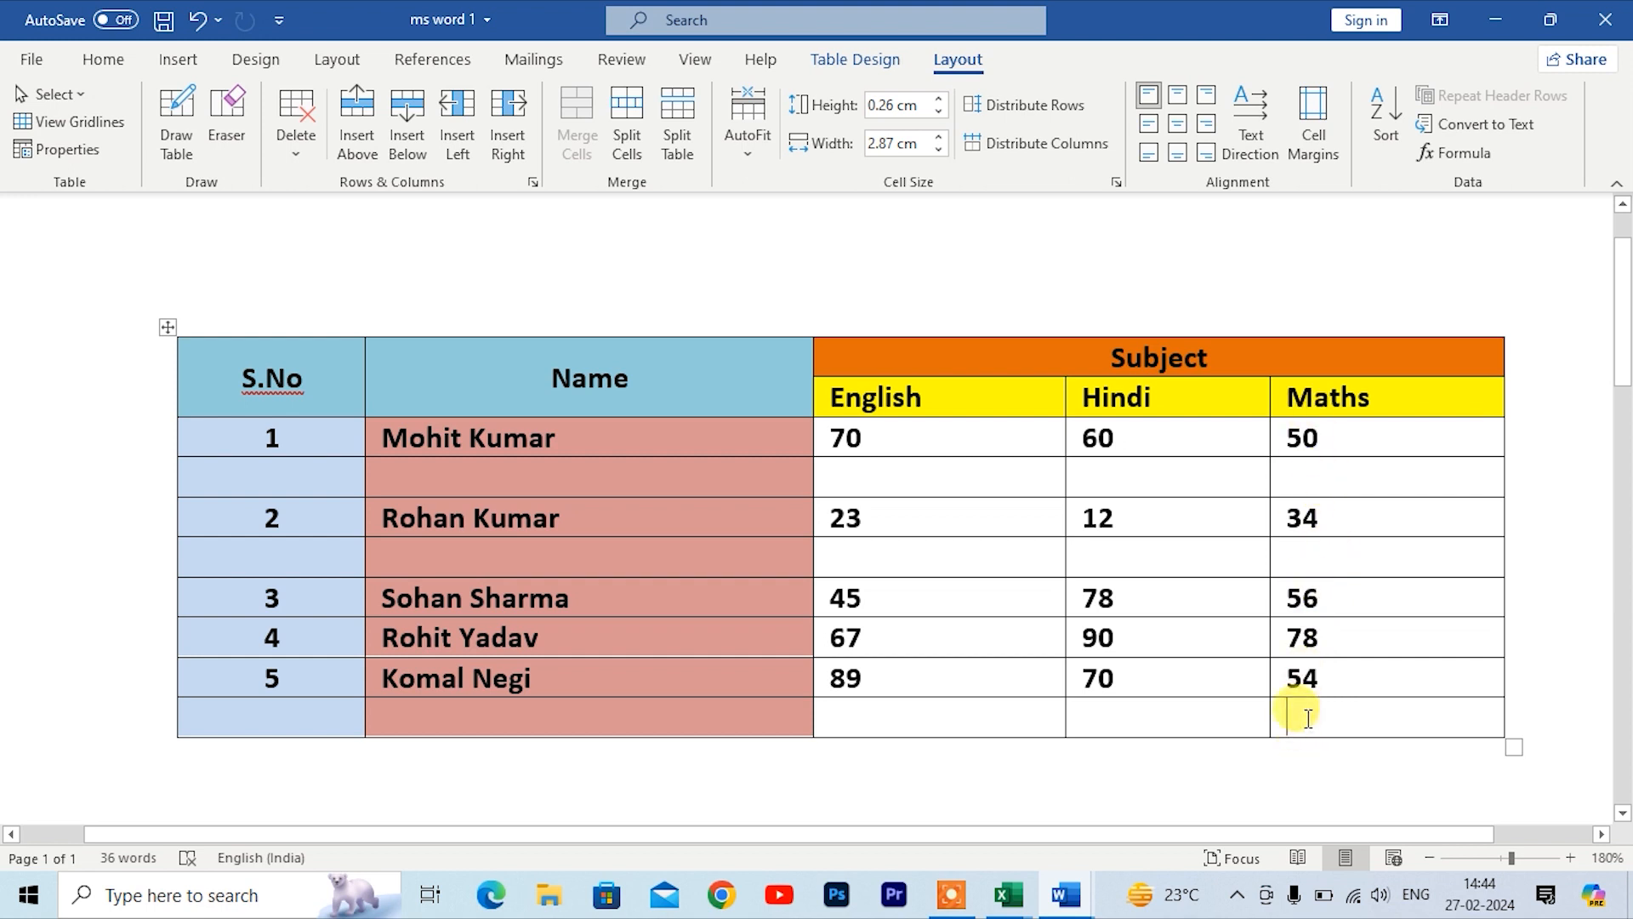
pyautogui.click(1437, 159)
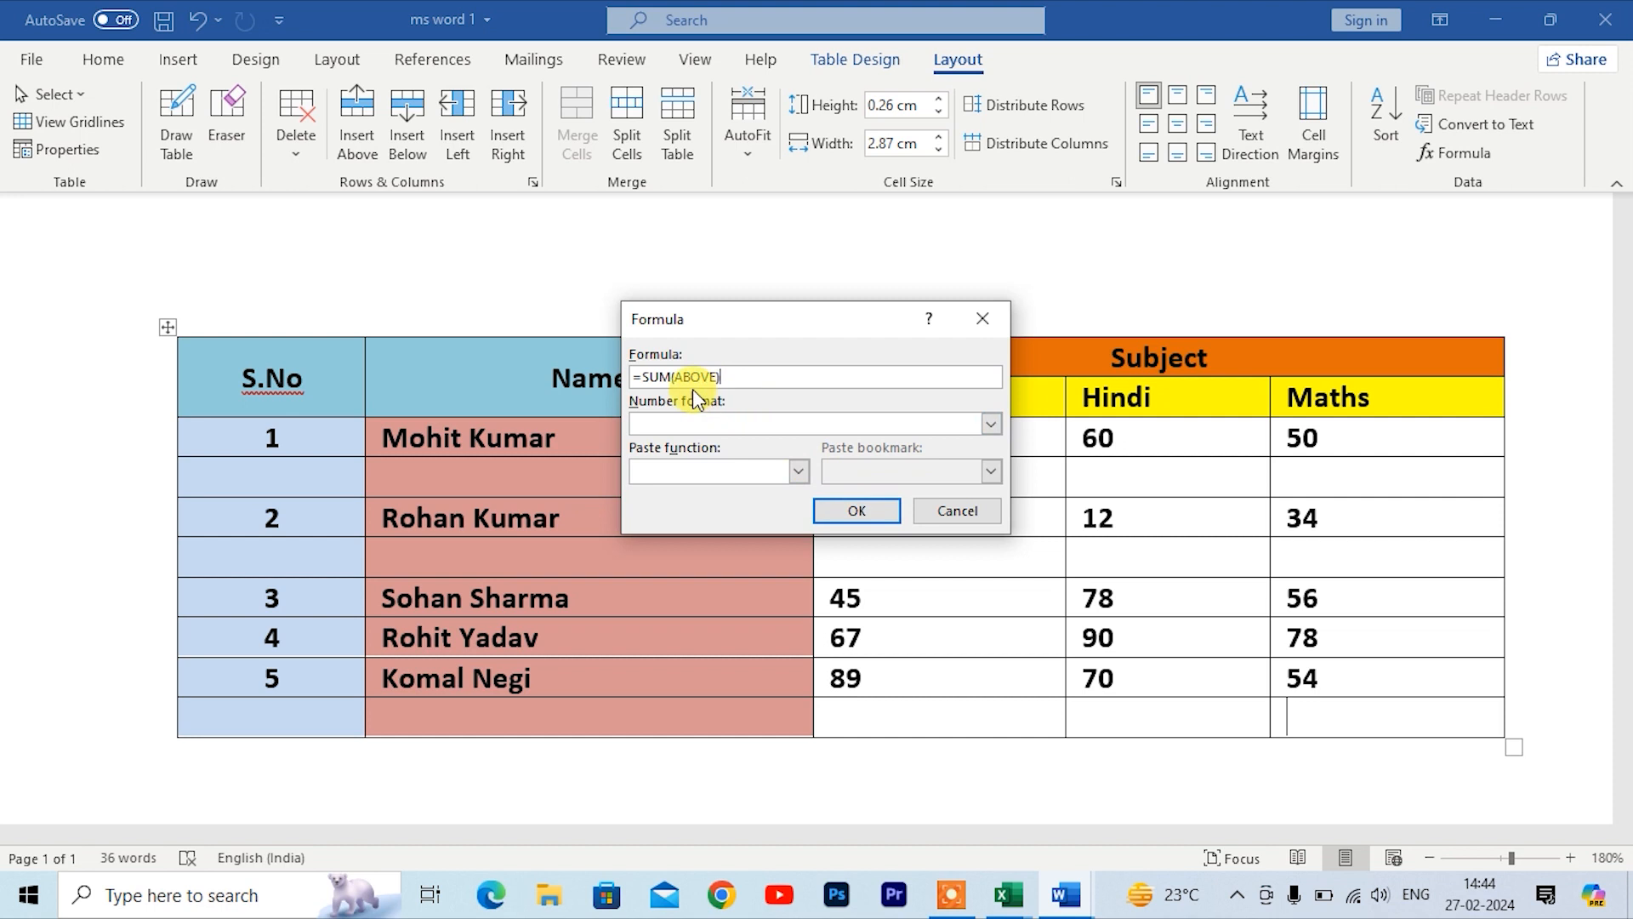
pyautogui.click(845, 518)
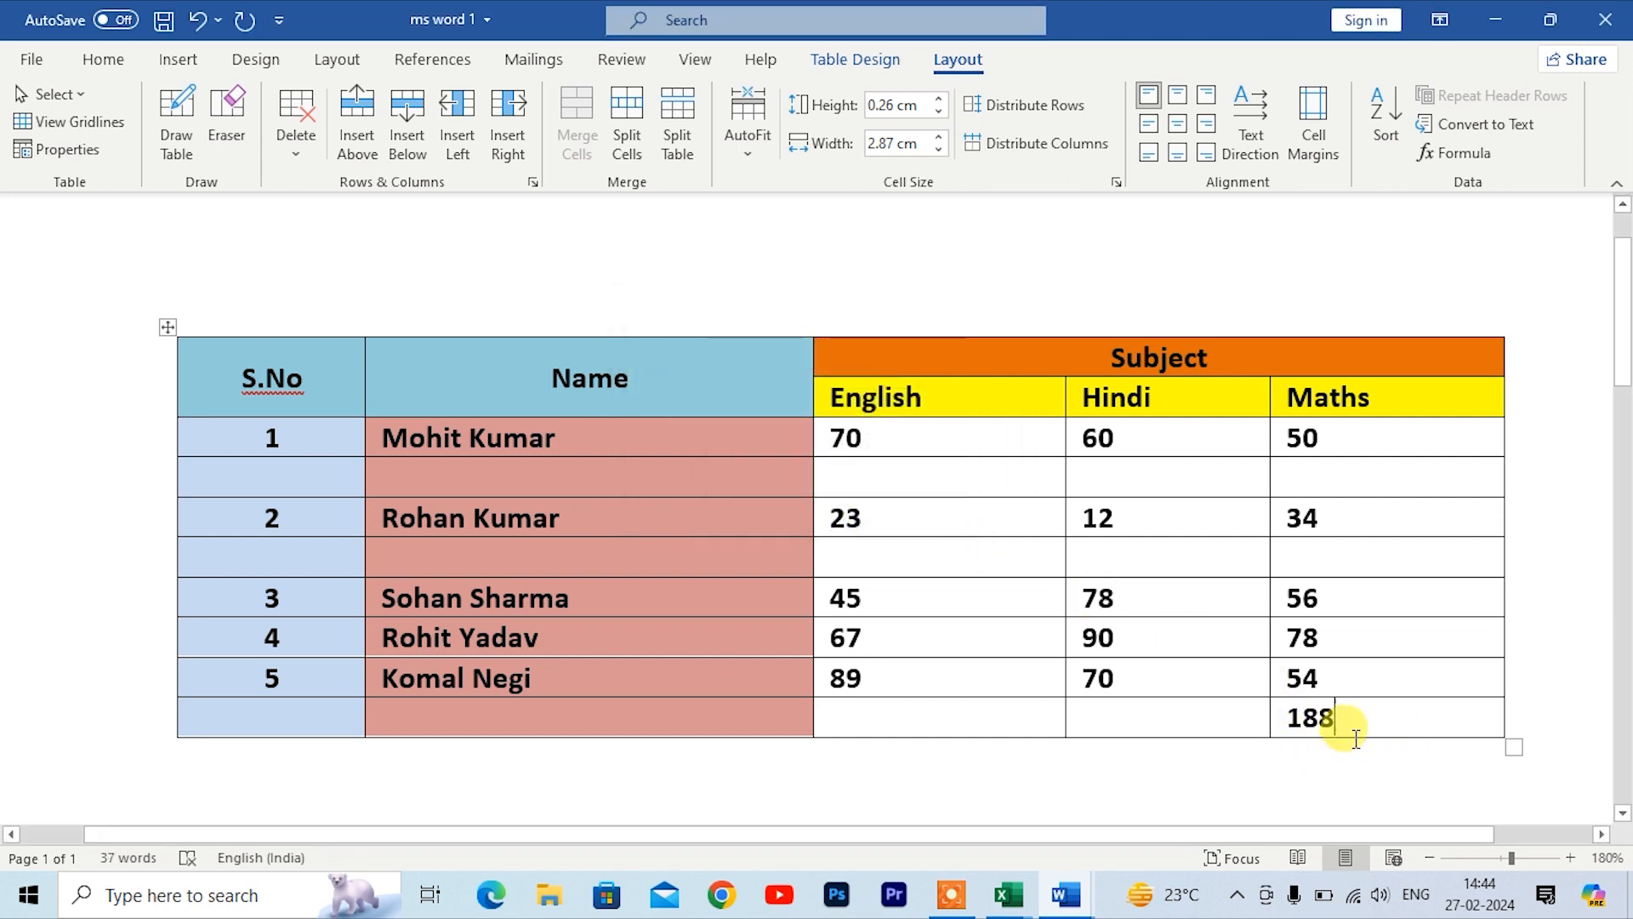
# Step: Insert a formula in the new row's Hindi cell with 0.00 number format and the COUNT function pasted
pyautogui.click(1170, 717)
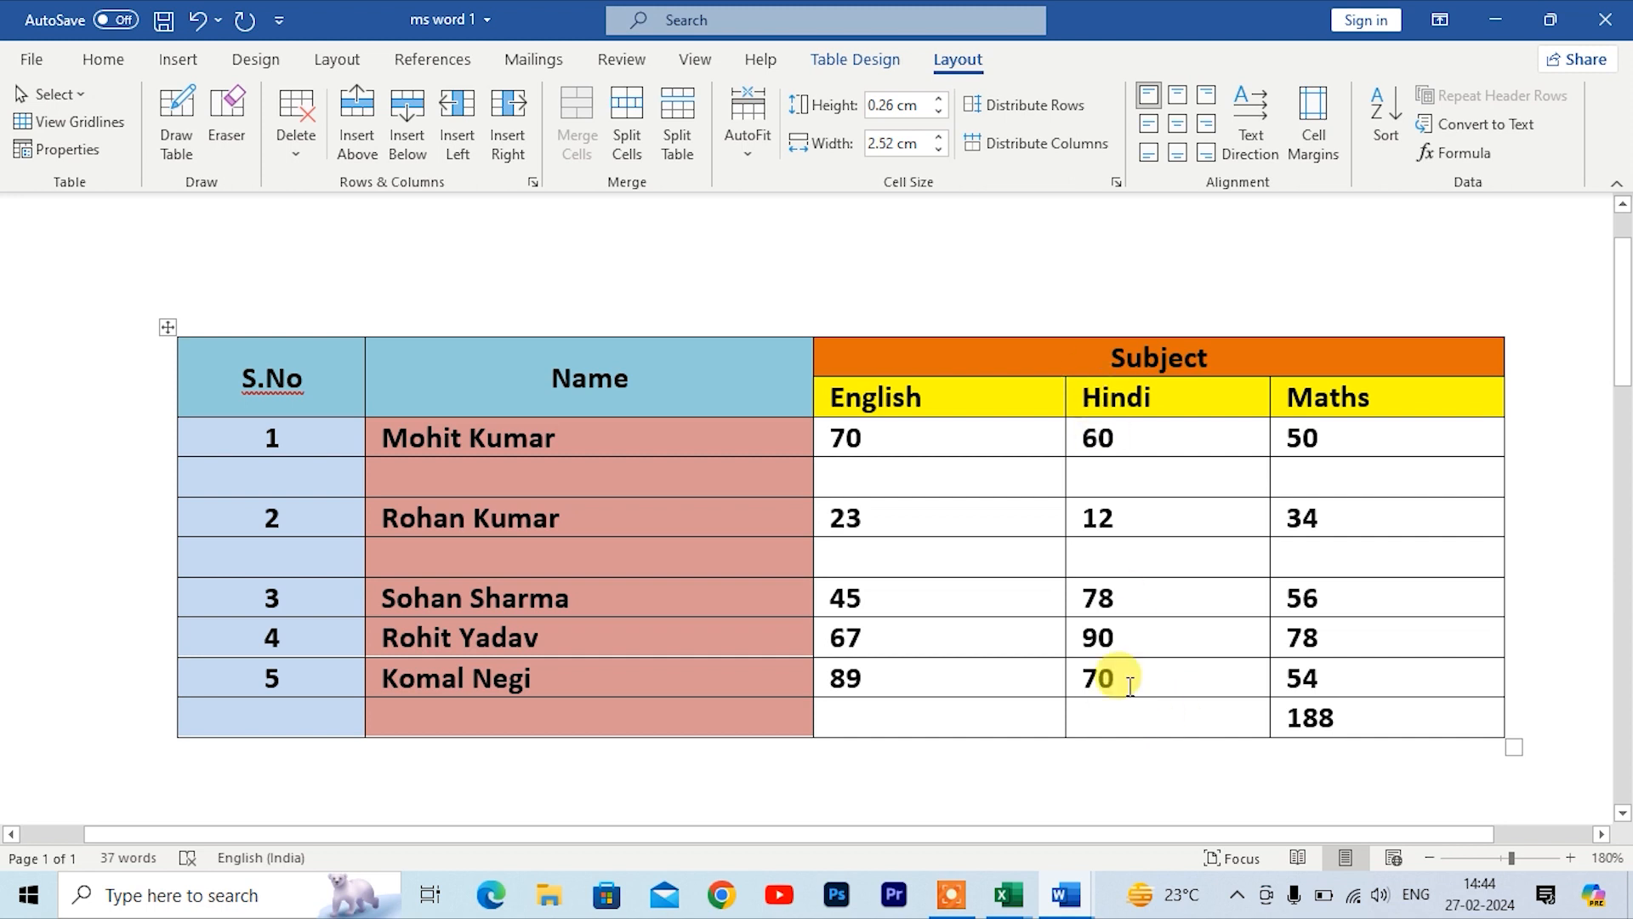
pyautogui.click(1457, 153)
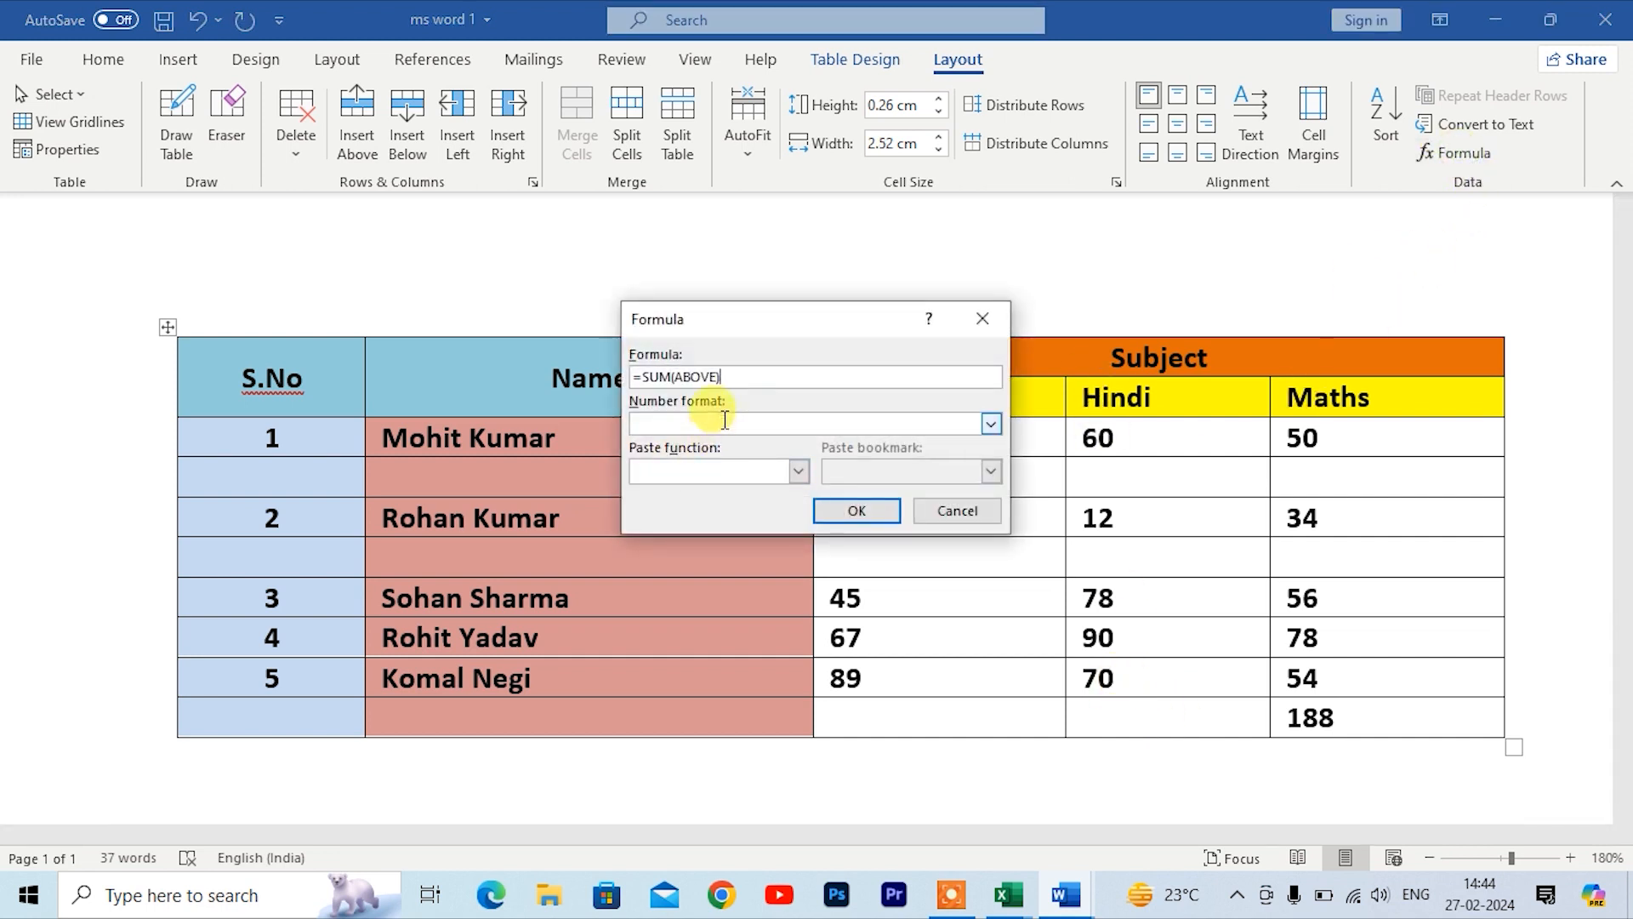
pyautogui.click(990, 424)
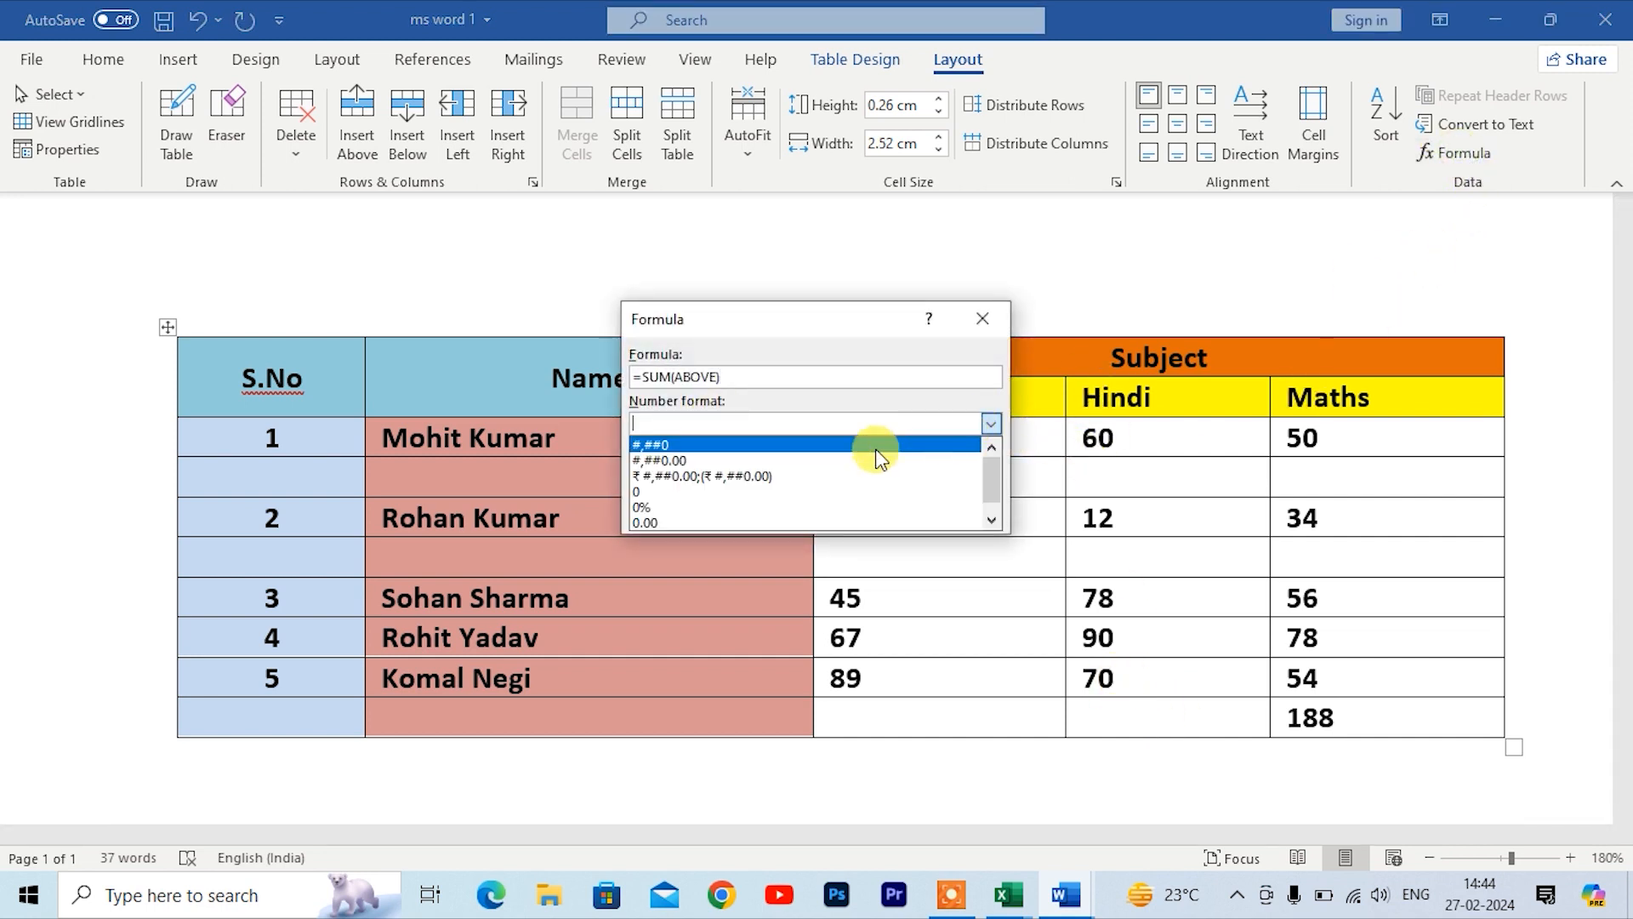
pyautogui.click(664, 522)
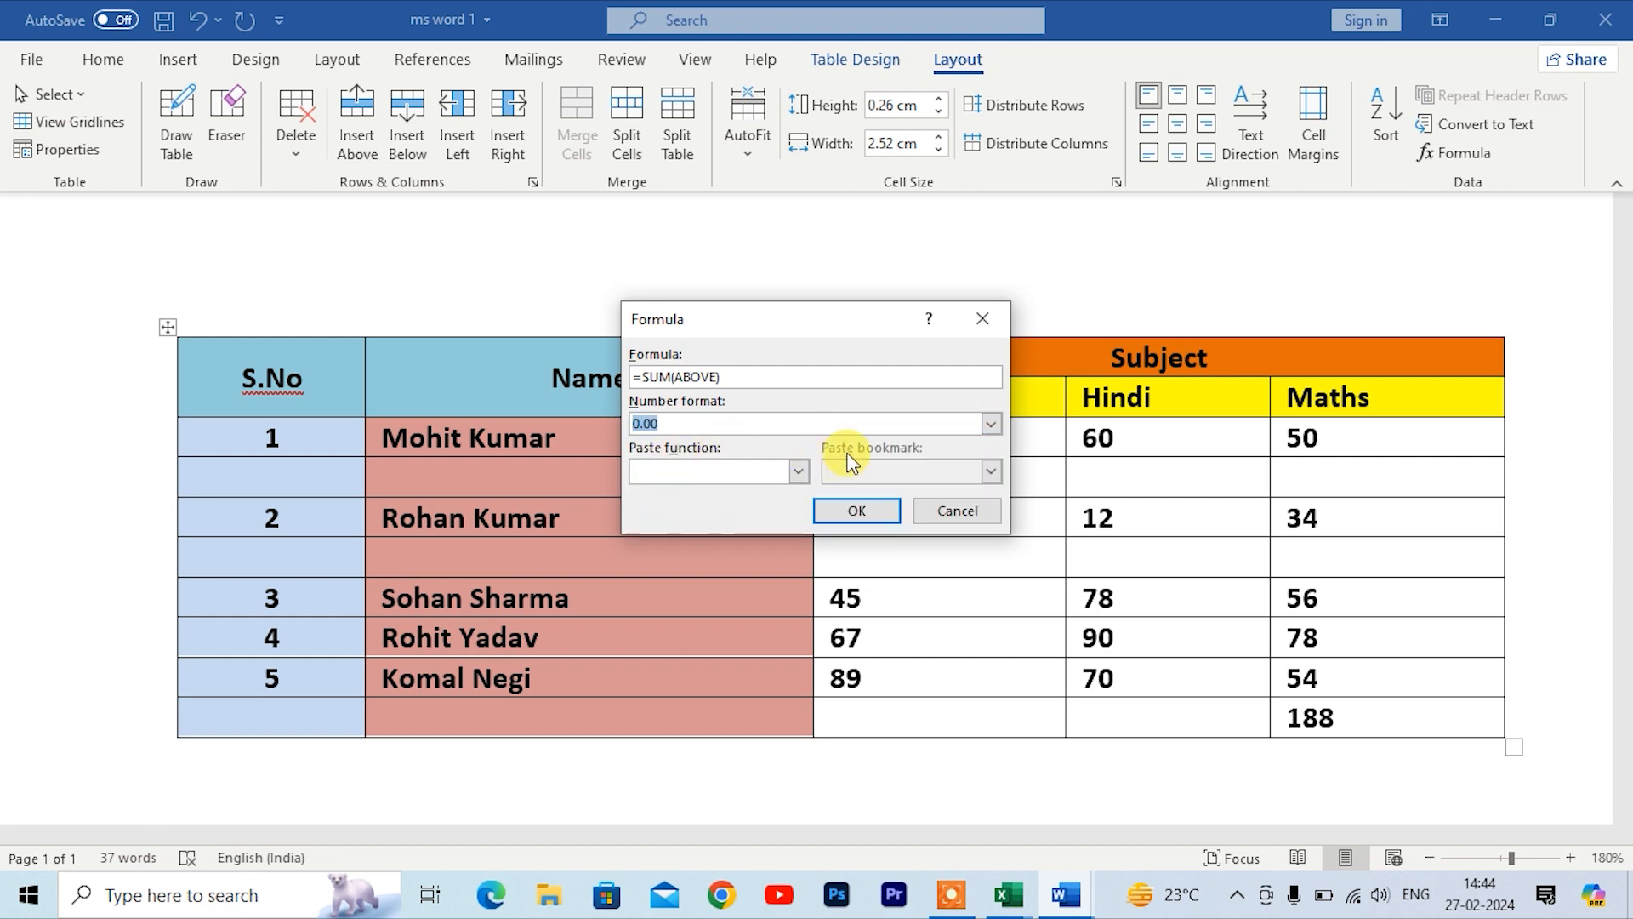
pyautogui.click(799, 473)
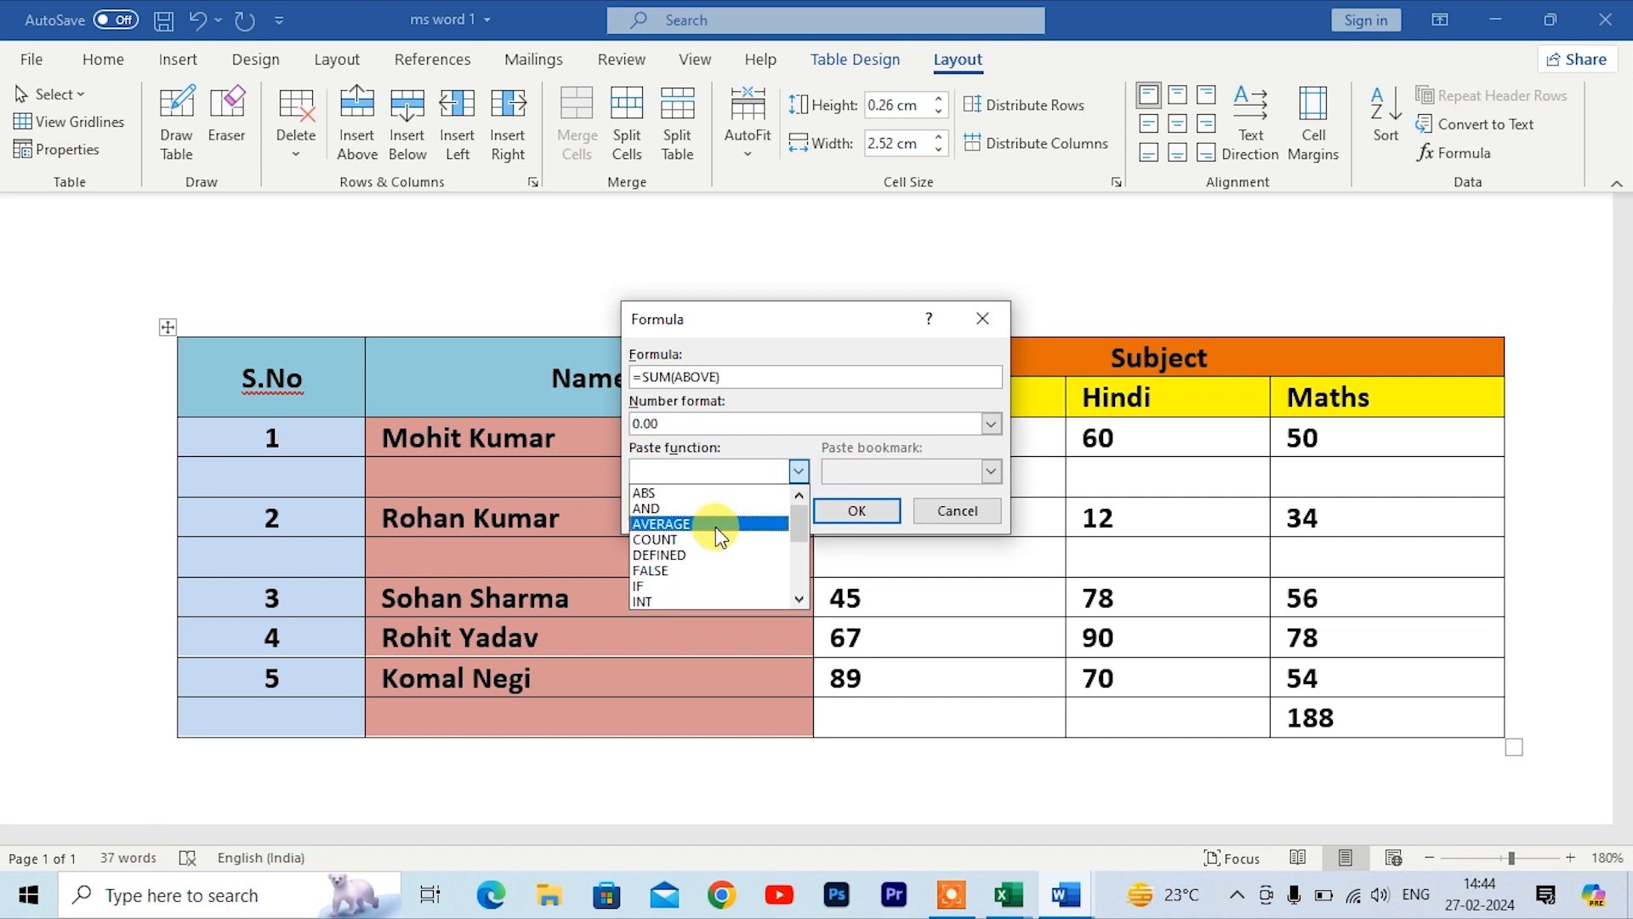
pyautogui.click(671, 541)
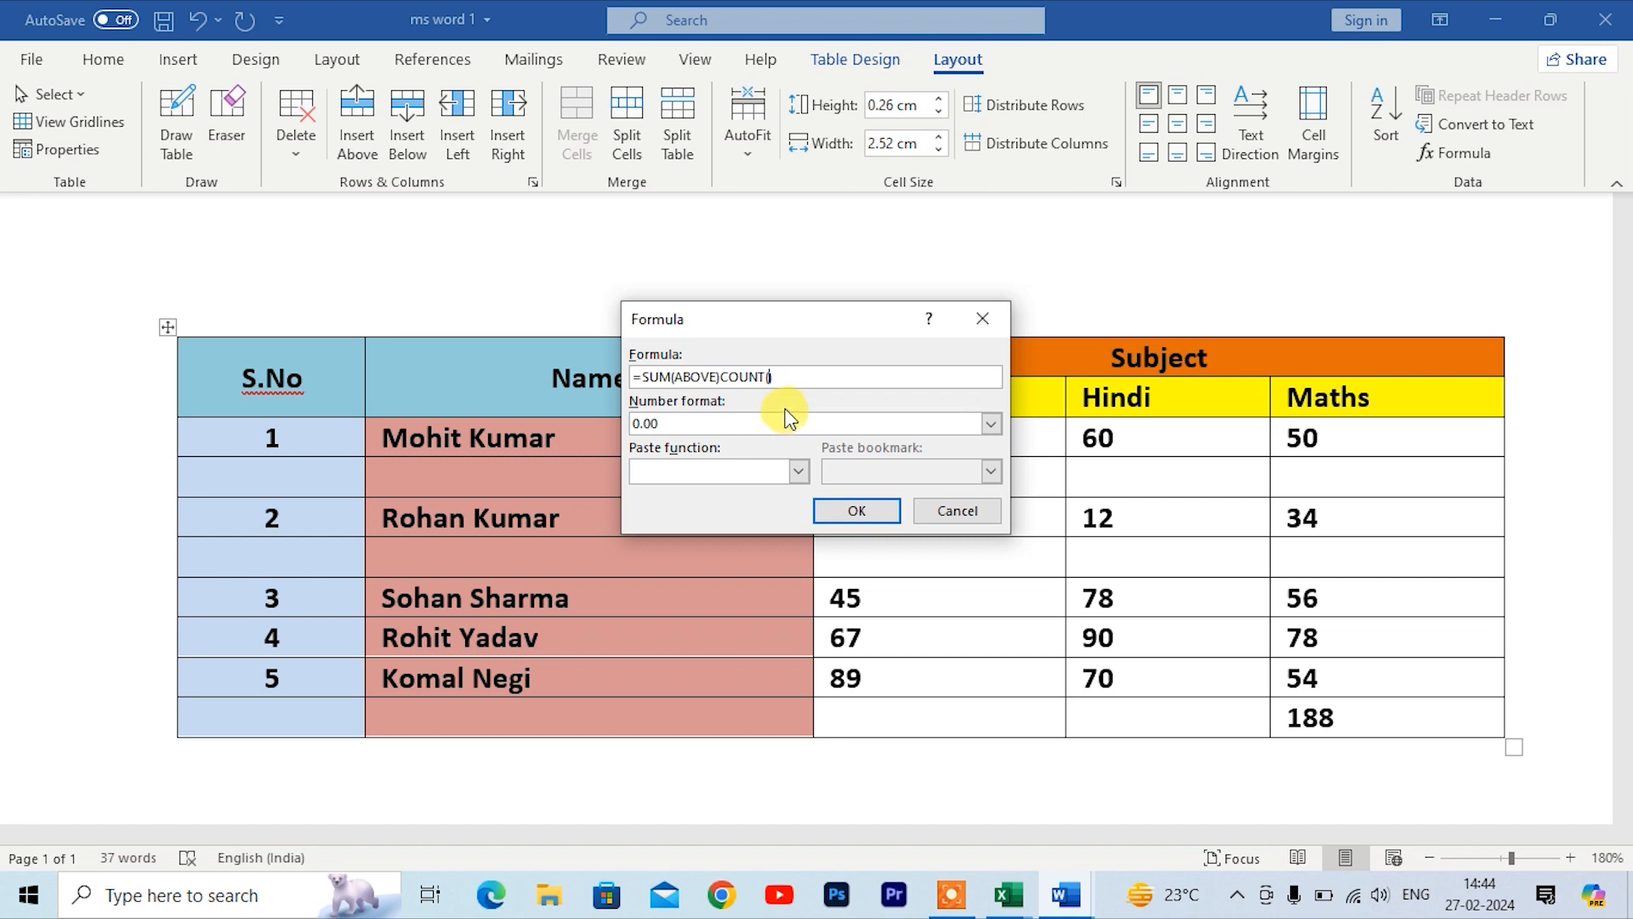
pyautogui.click(835, 508)
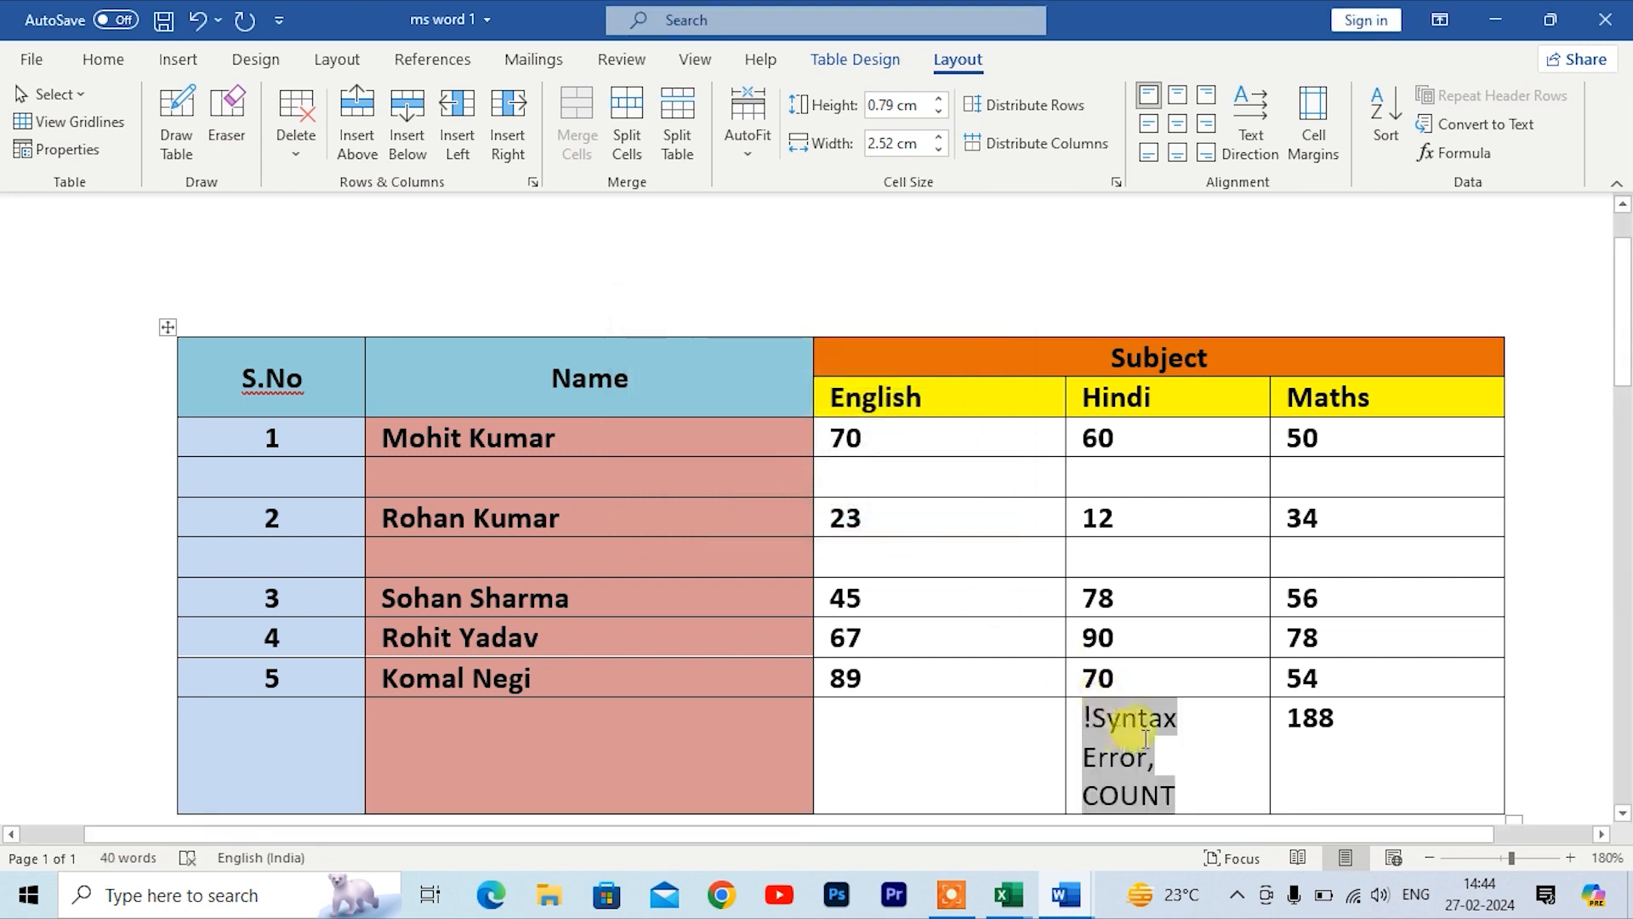
pyautogui.scroll(-3, 1131, 723)
pyautogui.scroll(2, 1127, 710)
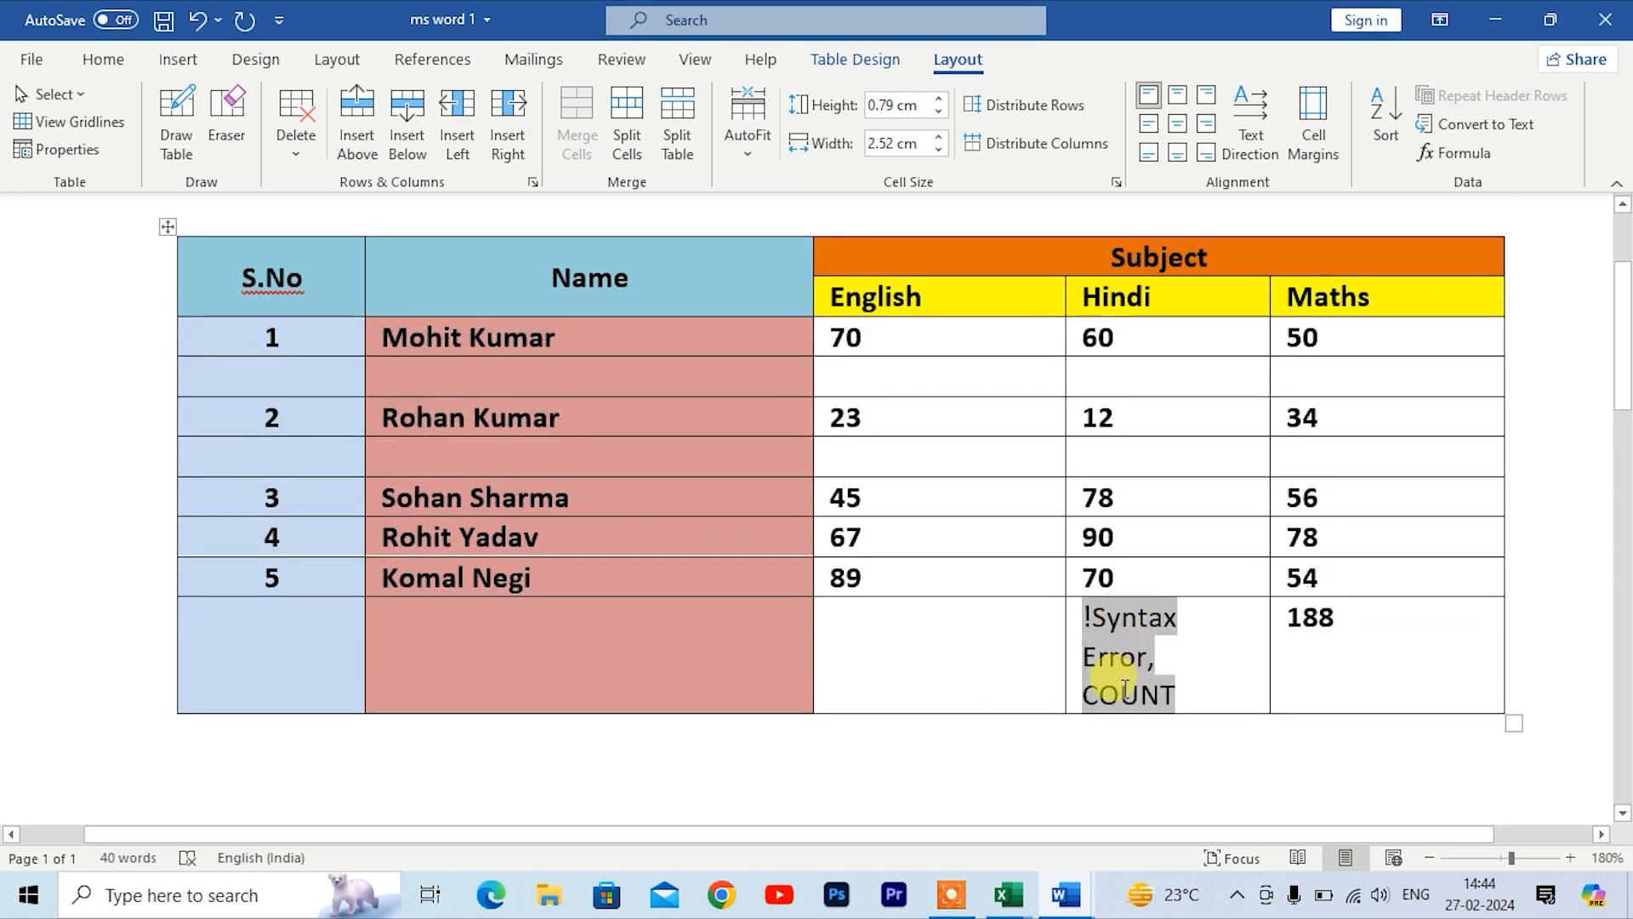
# Step: Edit the Hindi cell's formula to =COUNT(above) with 0.00 number format
pyautogui.click(1446, 153)
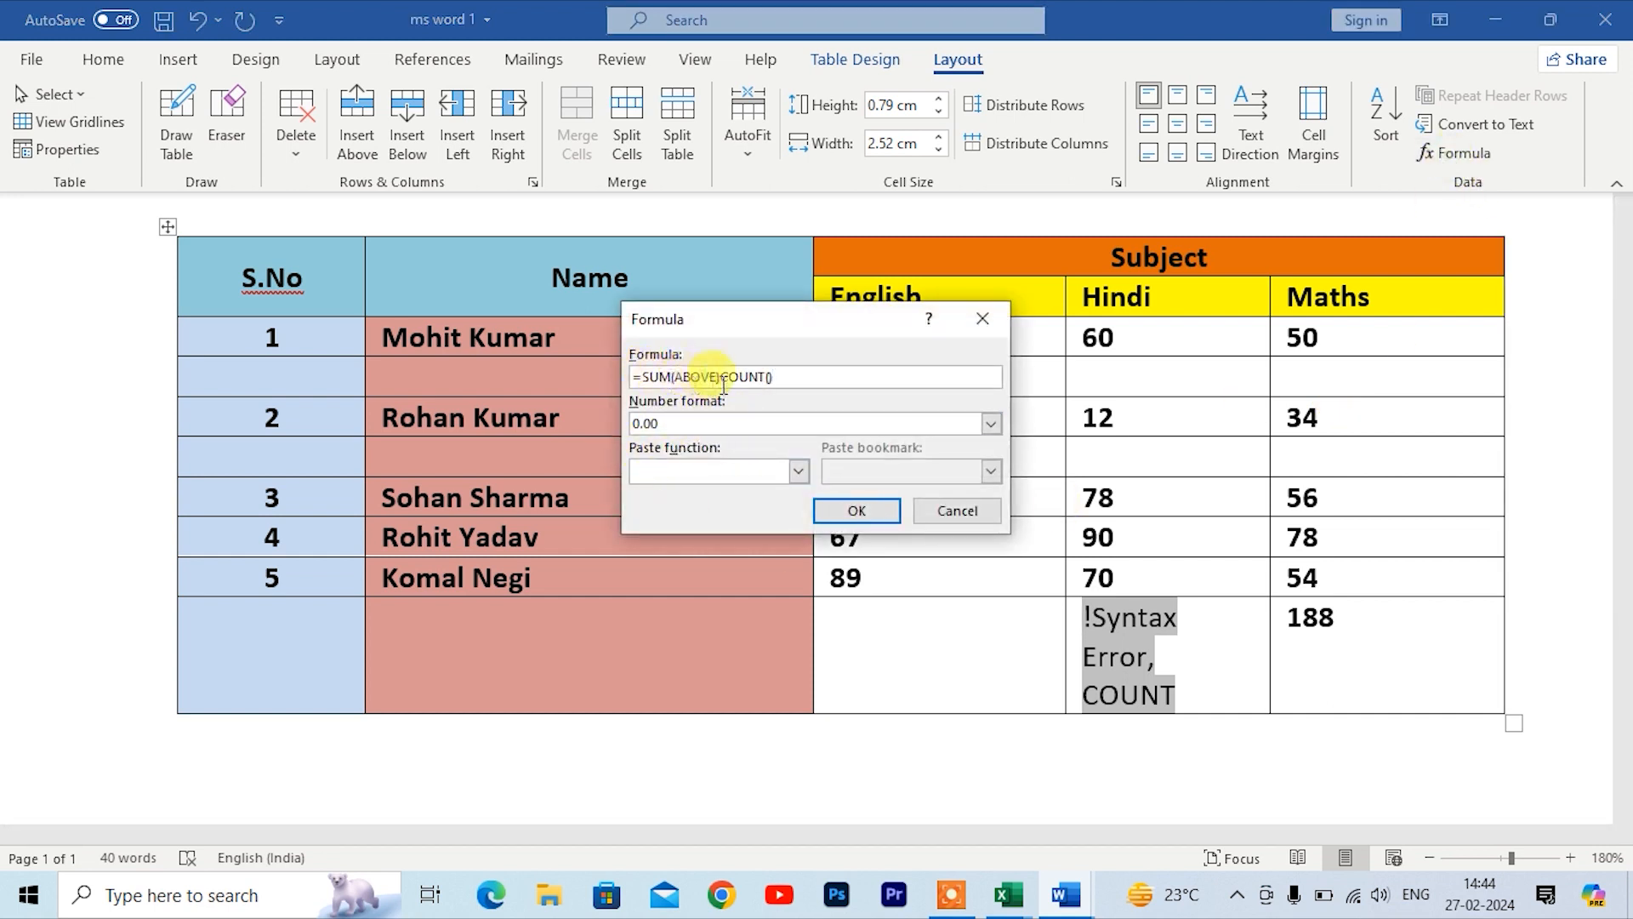
pyautogui.moveTo(719, 375); pyautogui.dragTo(647, 377)
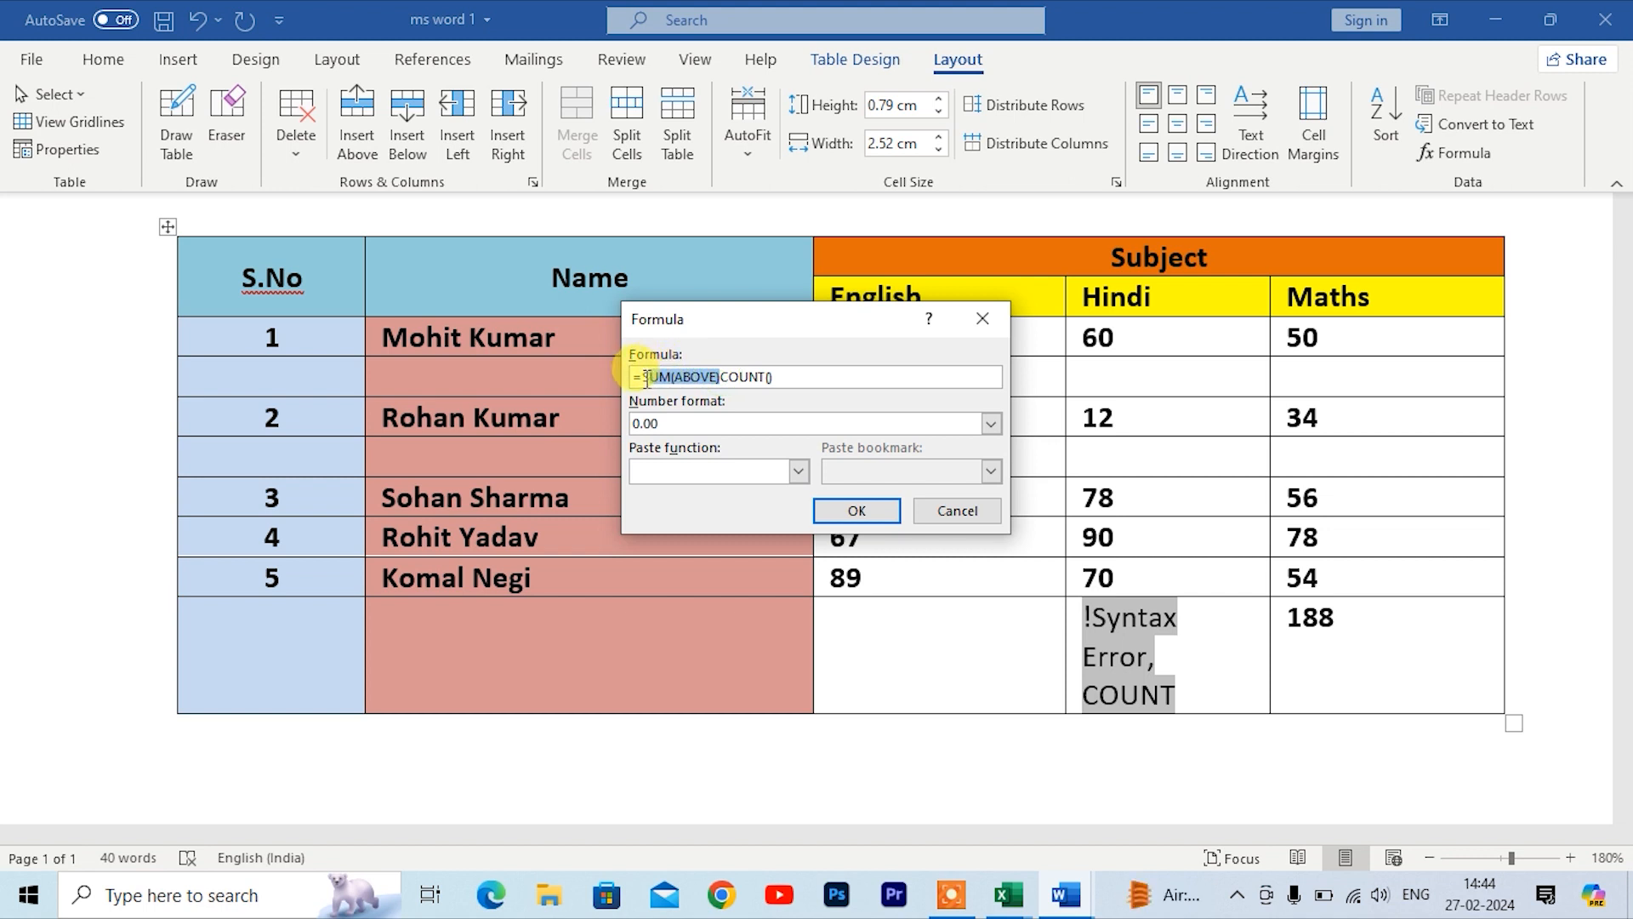
pyautogui.press('Delete')
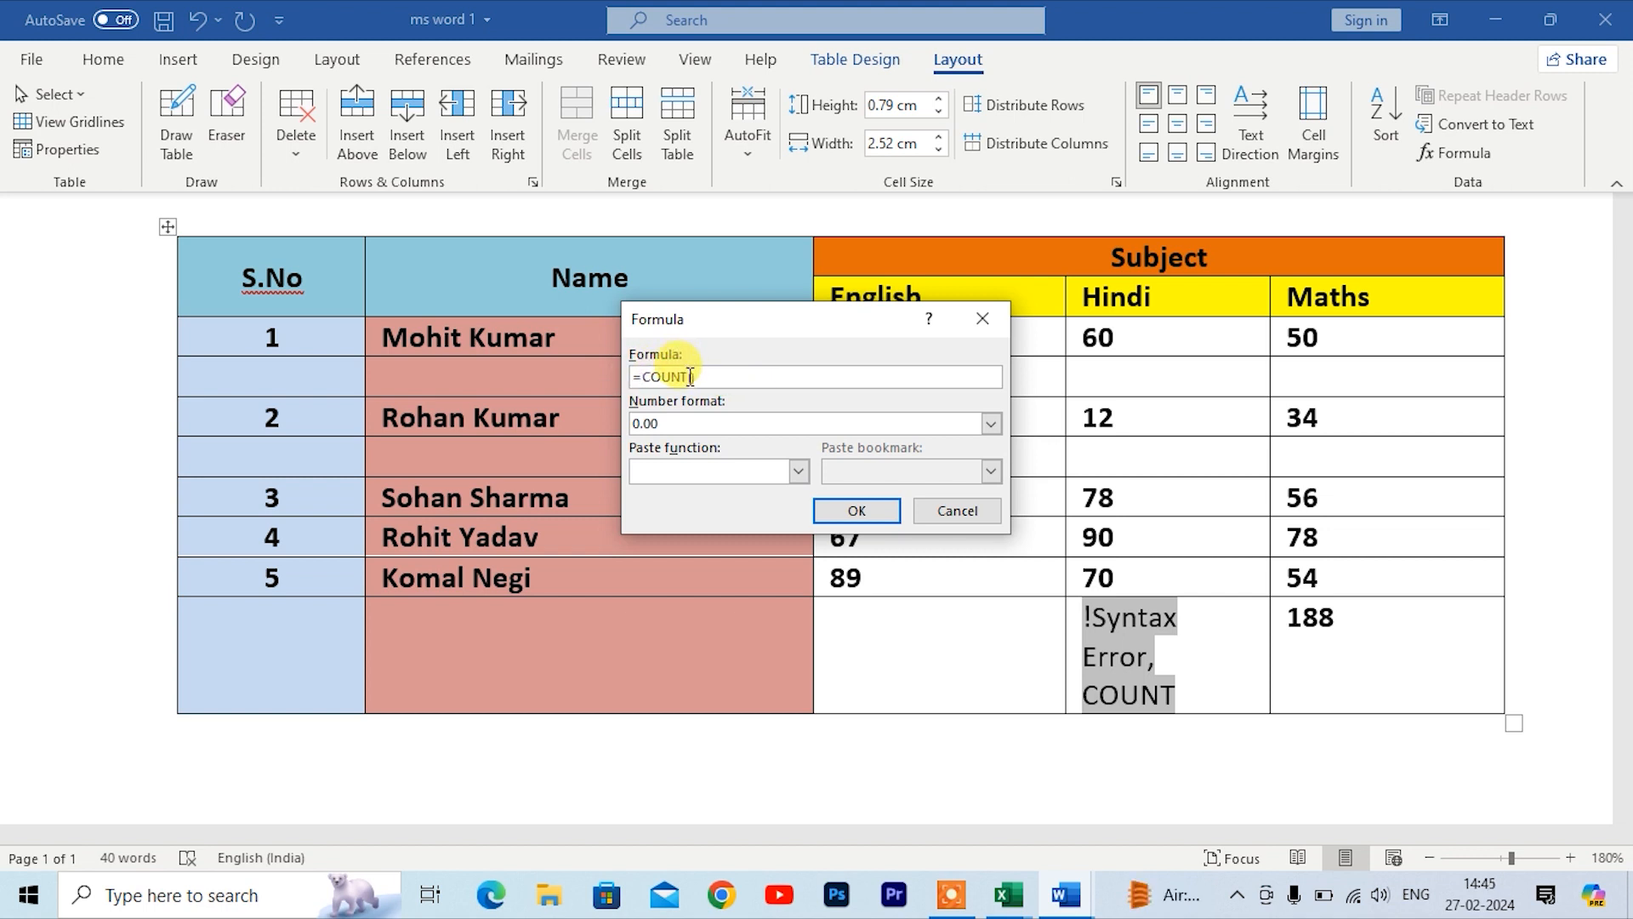
pyautogui.write('above)')
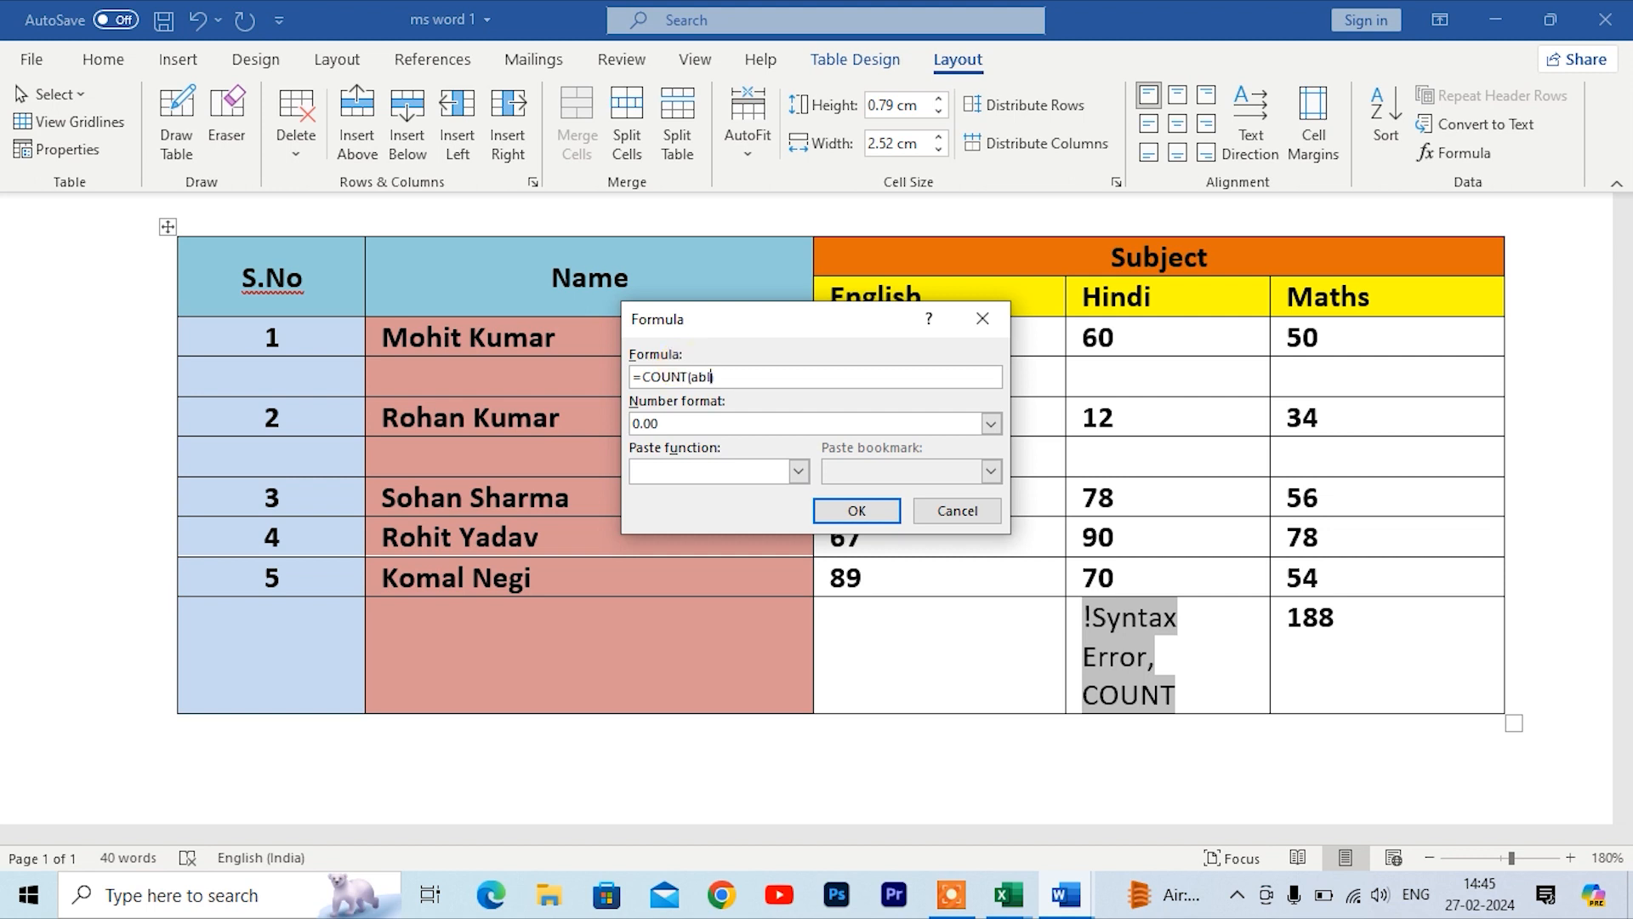
pyautogui.click(829, 505)
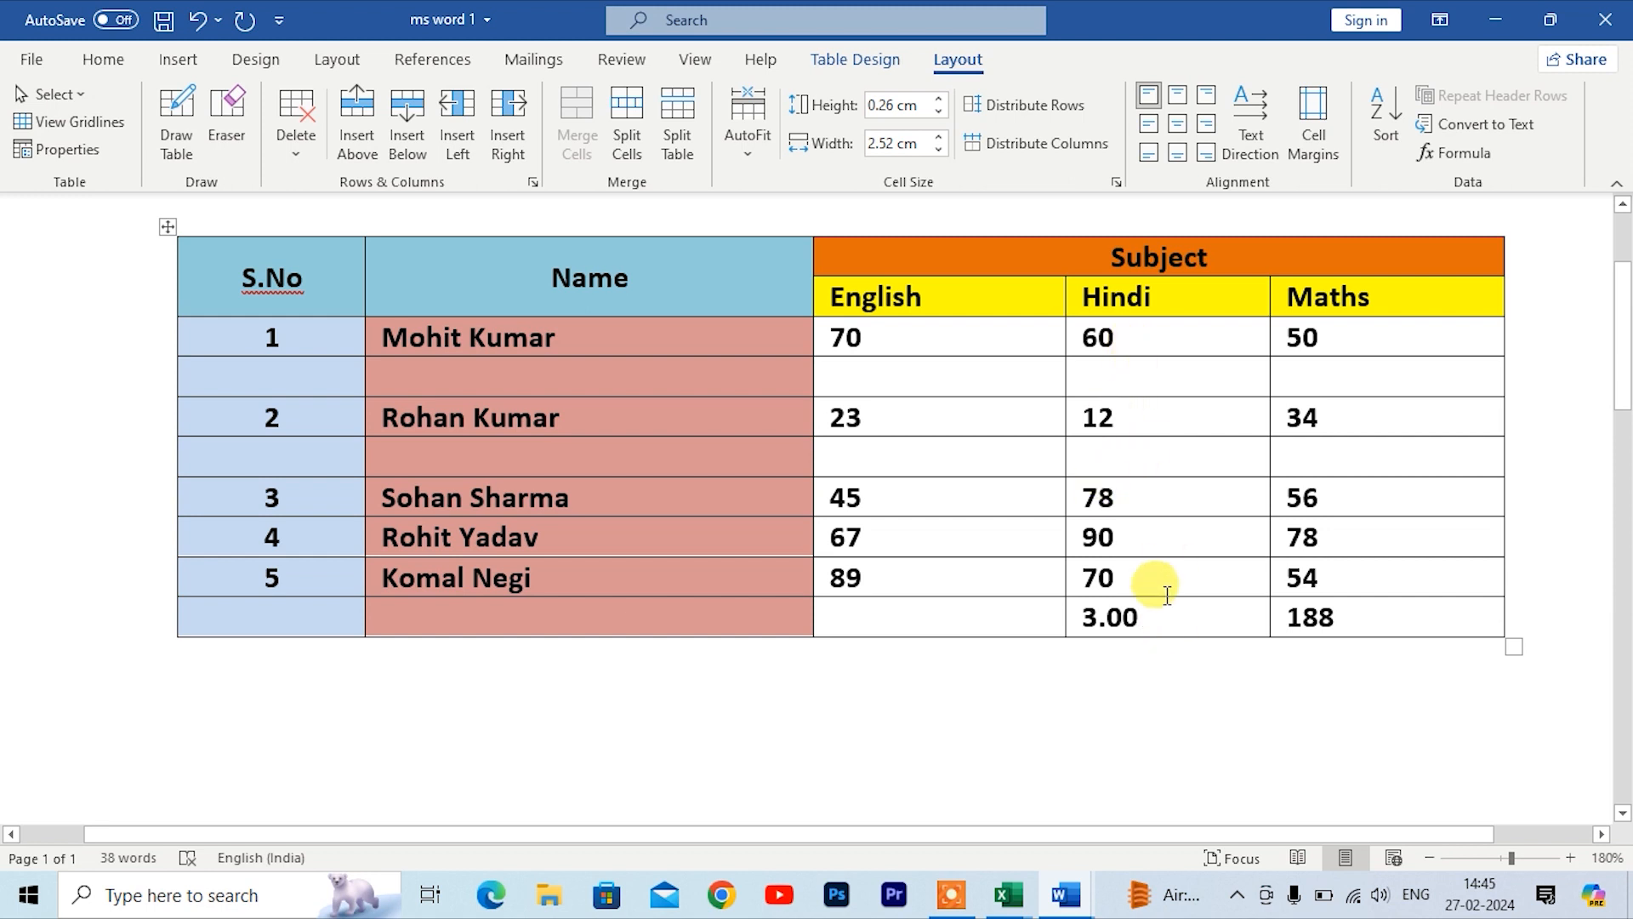
# Step: Undo both formula insertions in the new row's Hindi cell
pyautogui.hotkey('ctrl', 'z')
pyautogui.hotkey('ctrl', 'z')
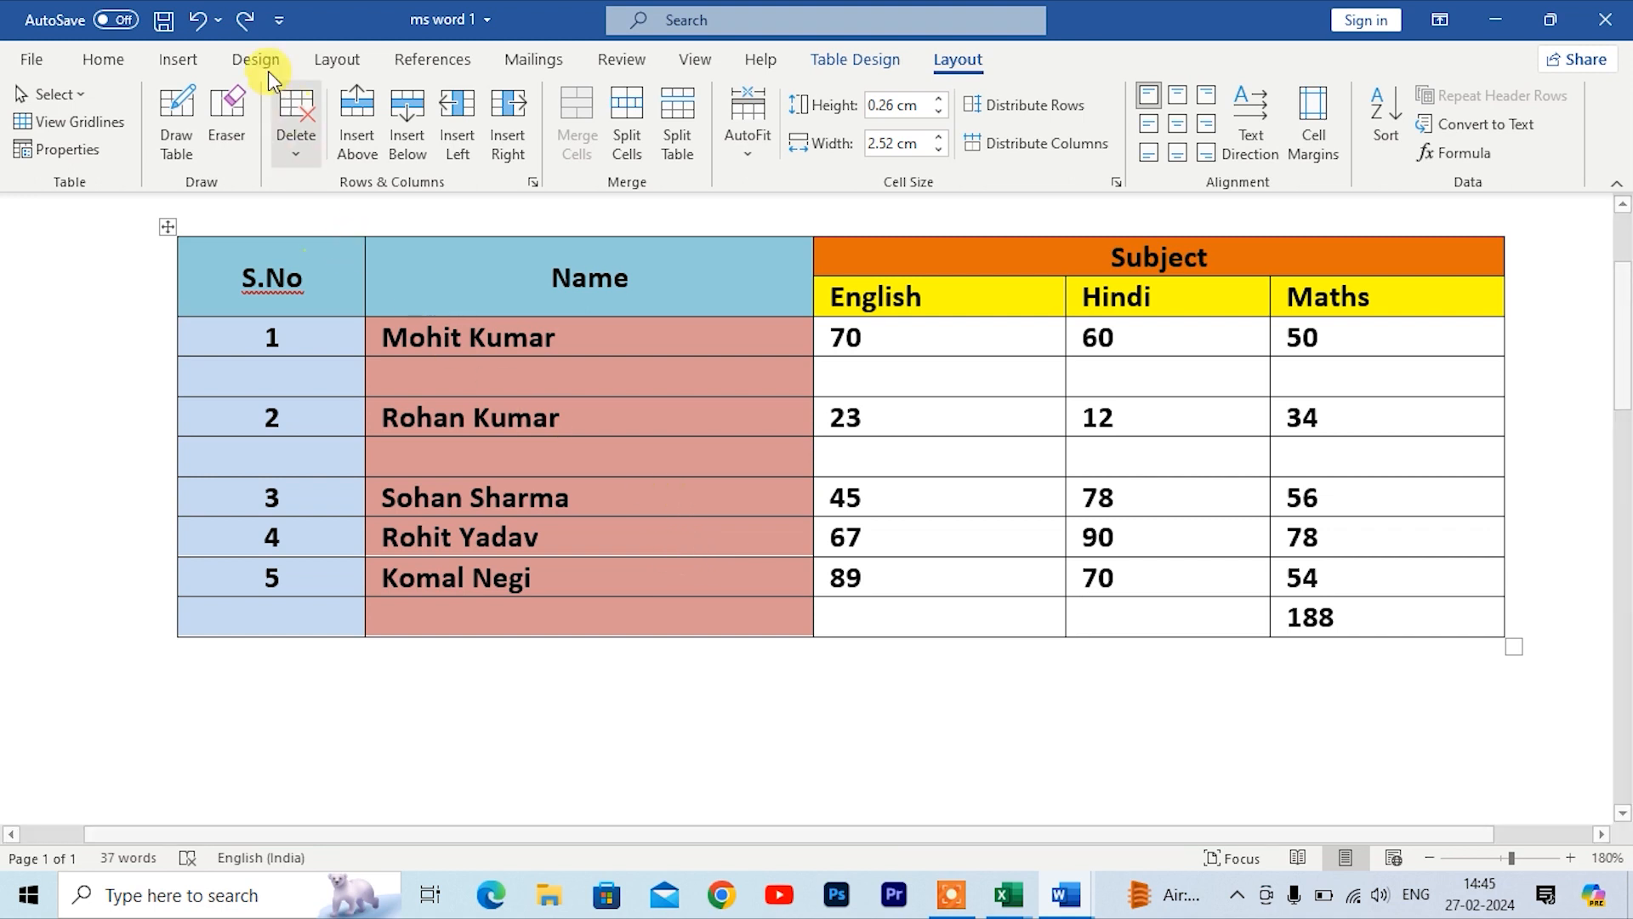
pyautogui.click(195, 64)
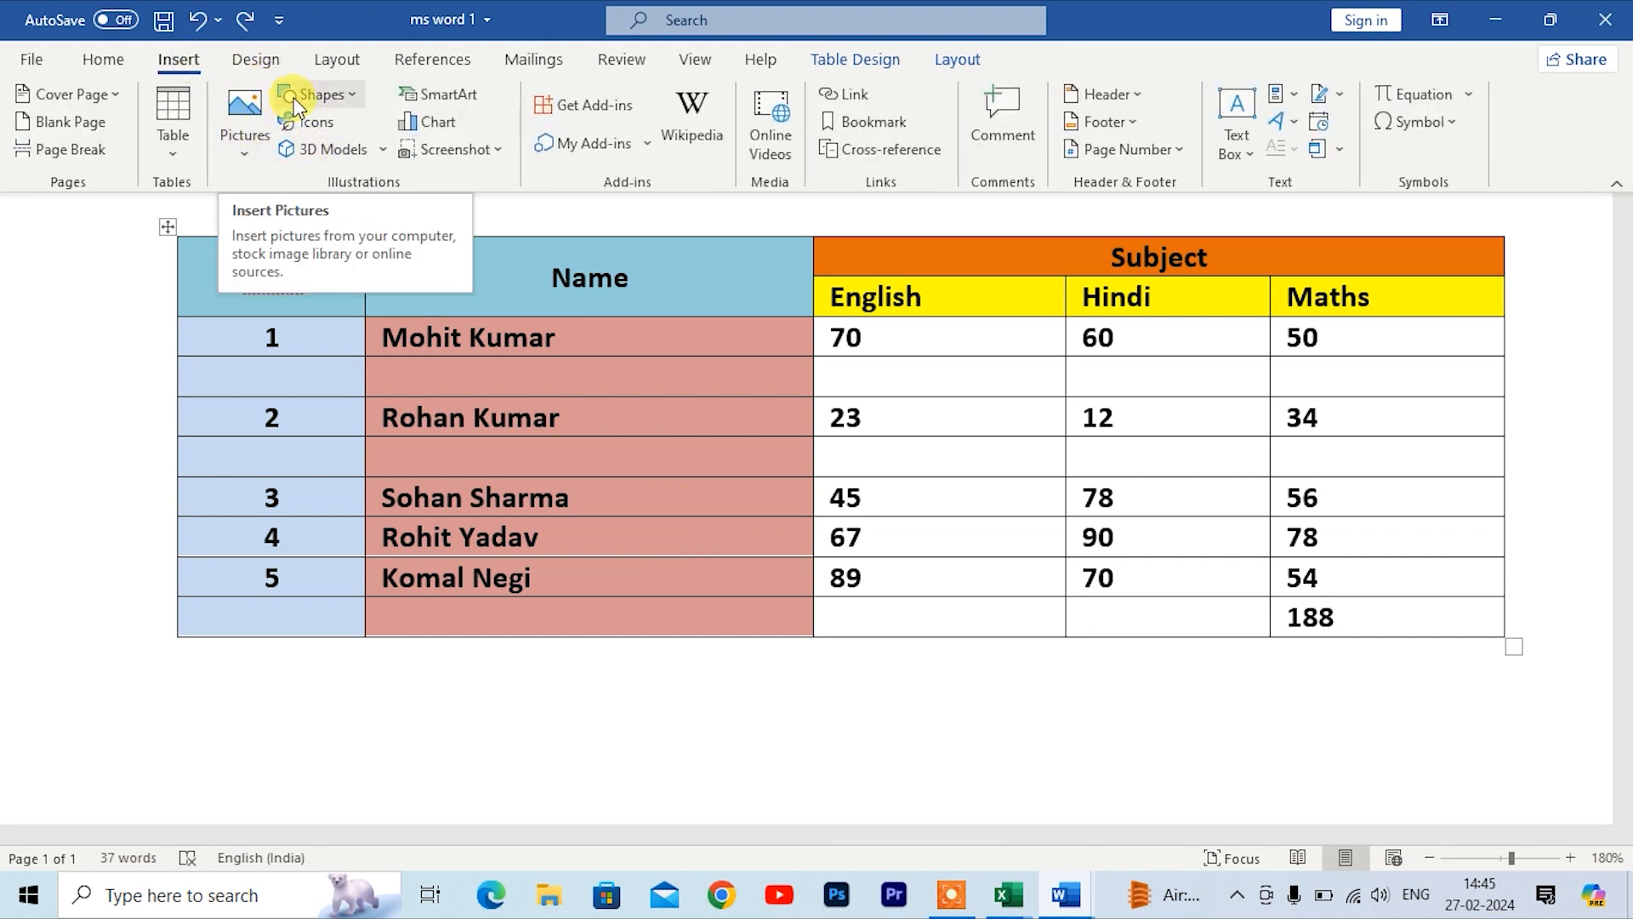